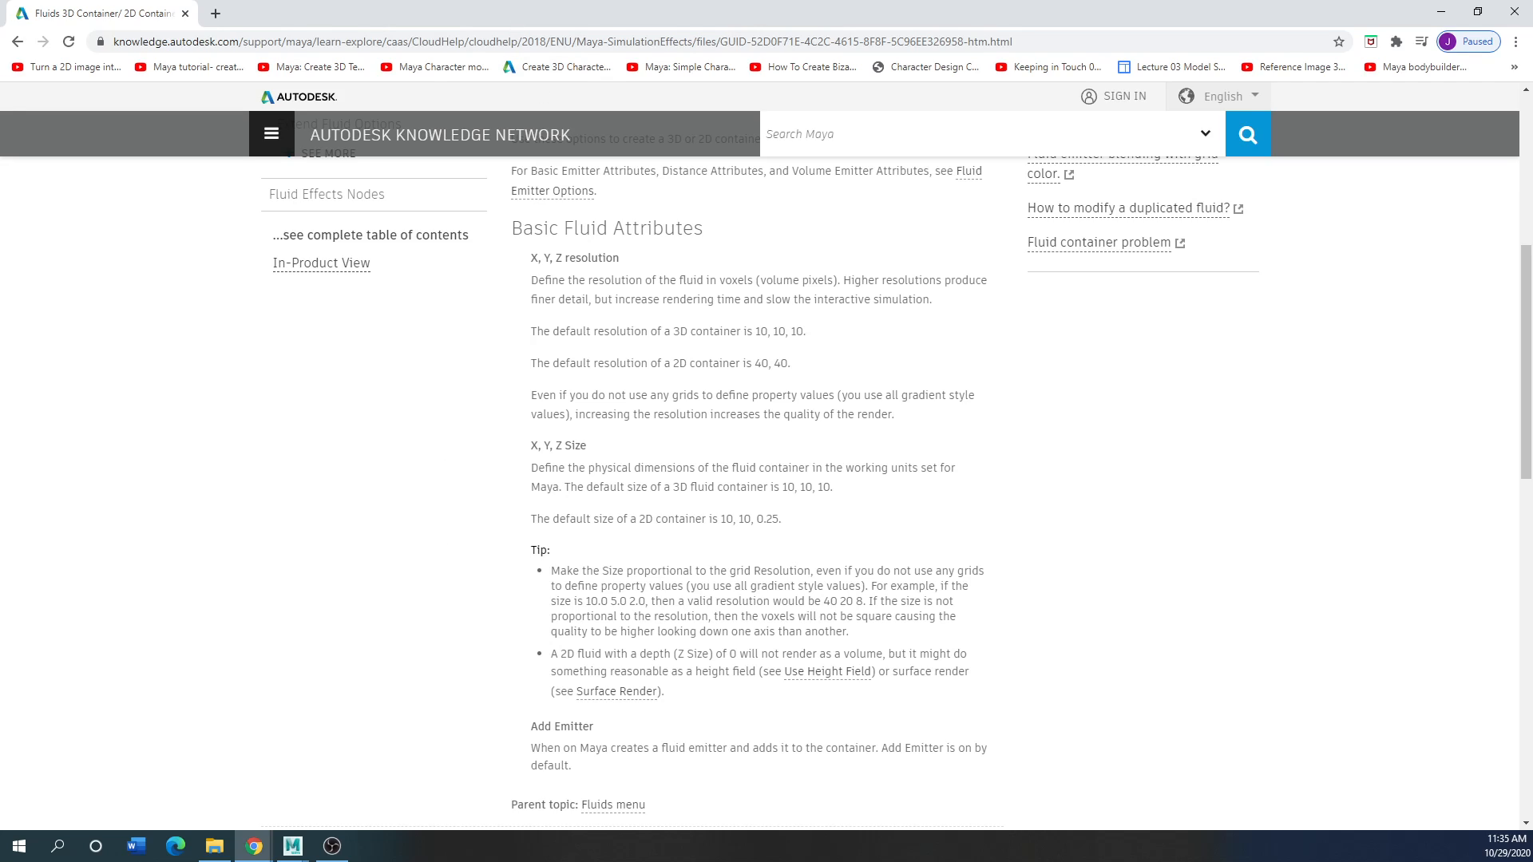
Switch to Maya, maximize its window and move the Arnold render window aside to uncover the fluid in the viewport
{"action": "key", "text": "alt+Tab"}
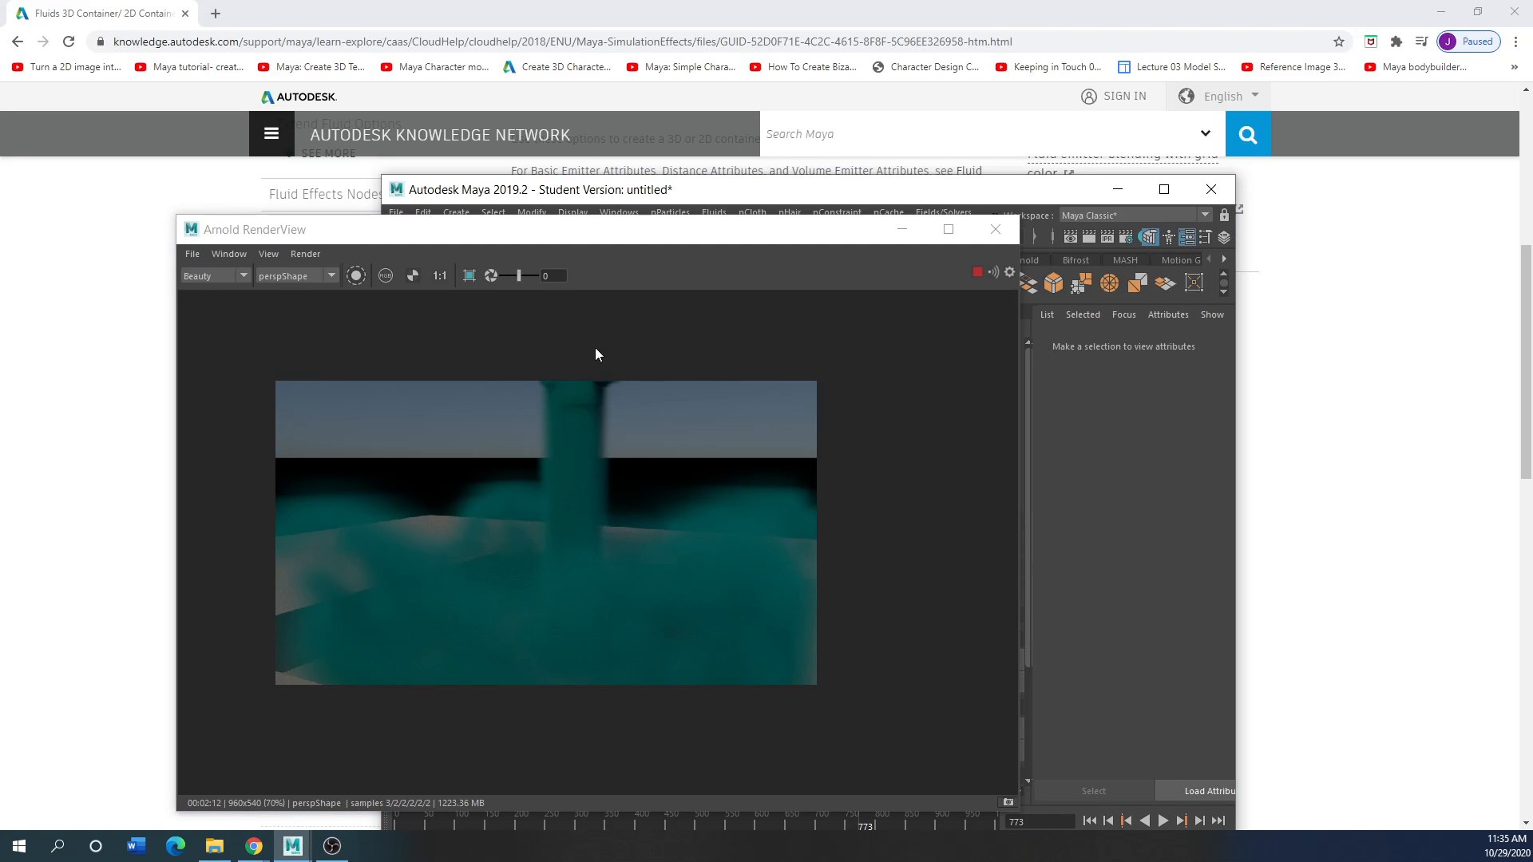
{"action": "left_click_drag", "start_coordinate": [611, 238], "coordinate": [560, 247]}
{"action": "left_click_drag", "start_coordinate": [948, 195], "coordinate": [878, 2]}
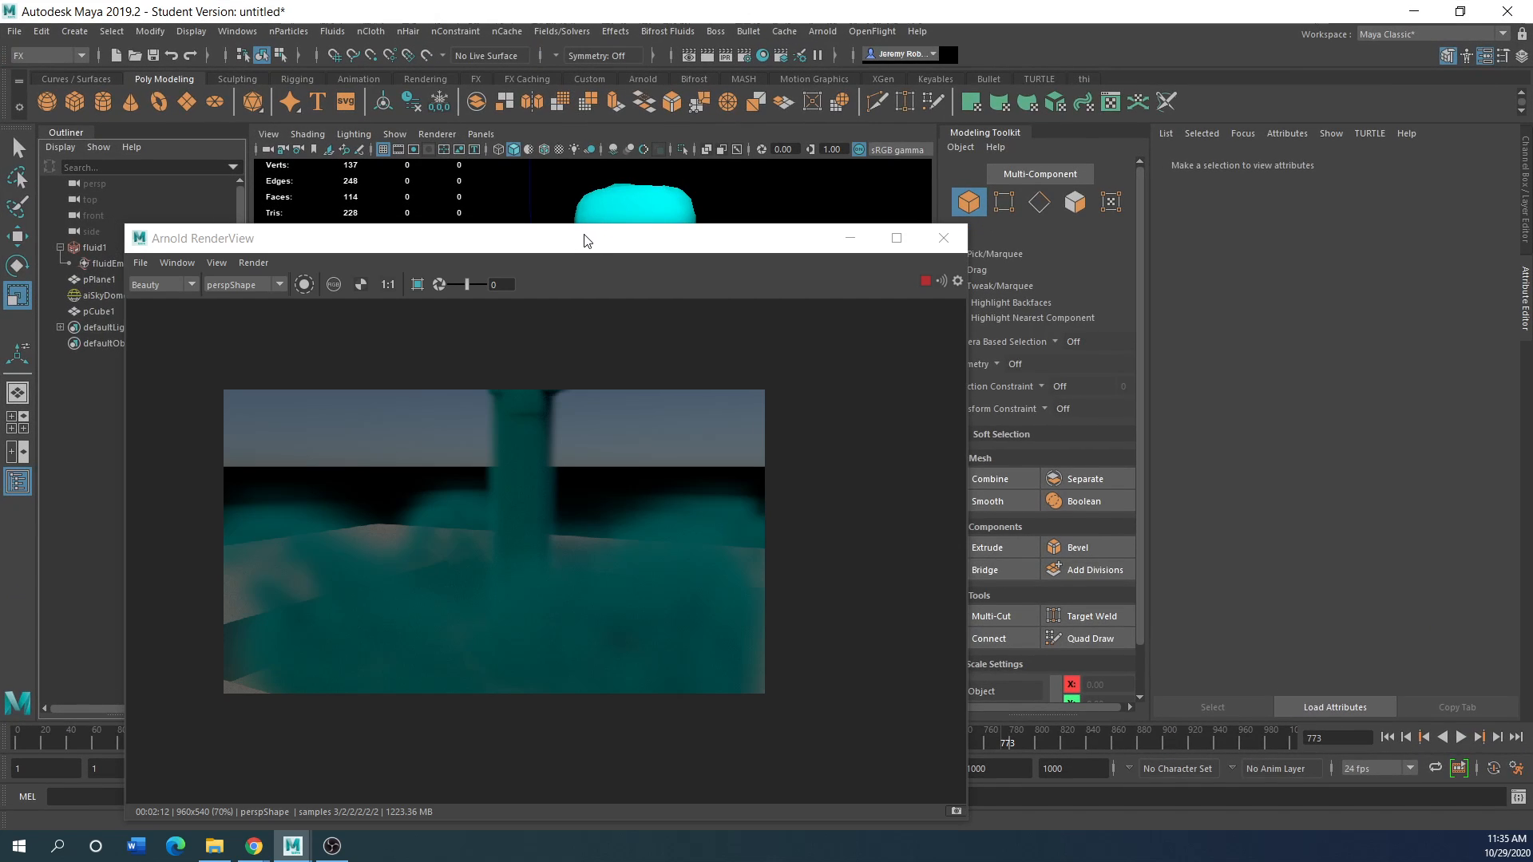
{"action": "left_click_drag", "start_coordinate": [591, 238], "coordinate": [1082, 259]}
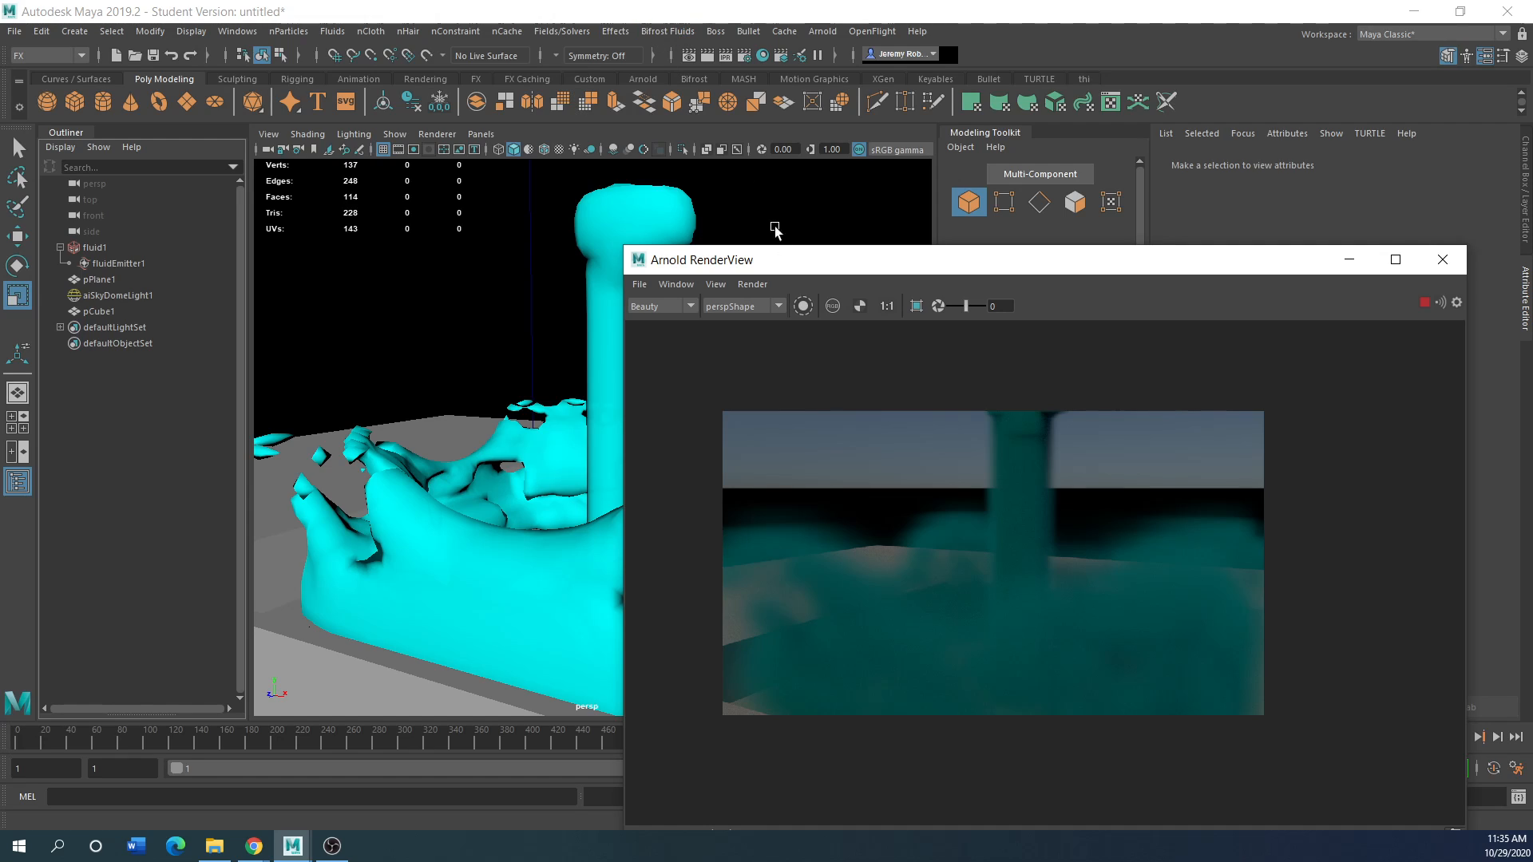
{"action": "left_click_drag", "start_coordinate": [806, 270], "coordinate": [660, 254]}
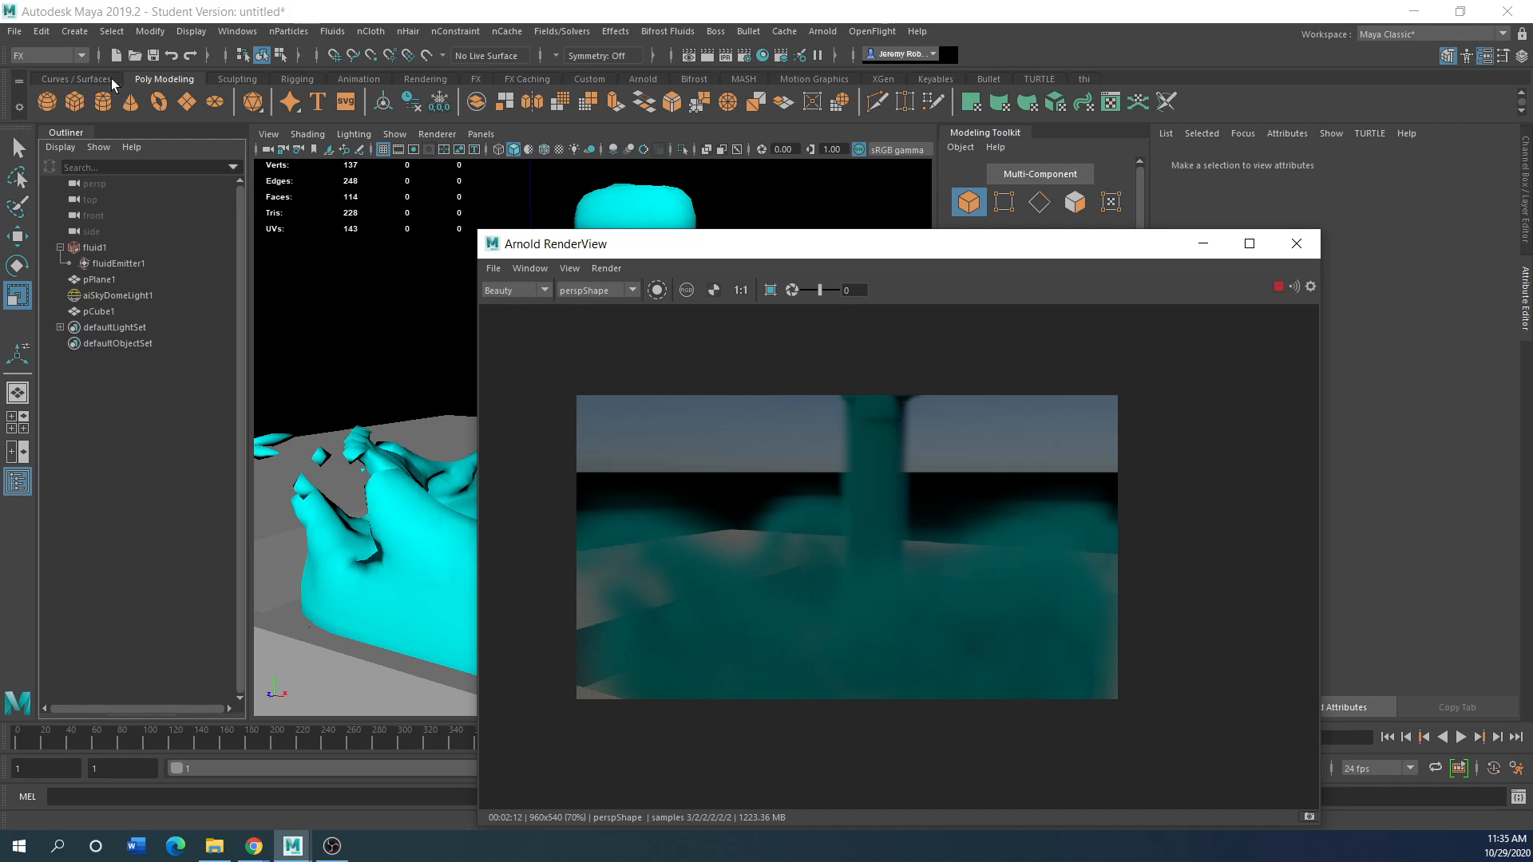
Choose the FX menu set, look over the Fluids commands and move the Arnold render window clear of the viewport
{"action": "left_click", "coordinate": [80, 55]}
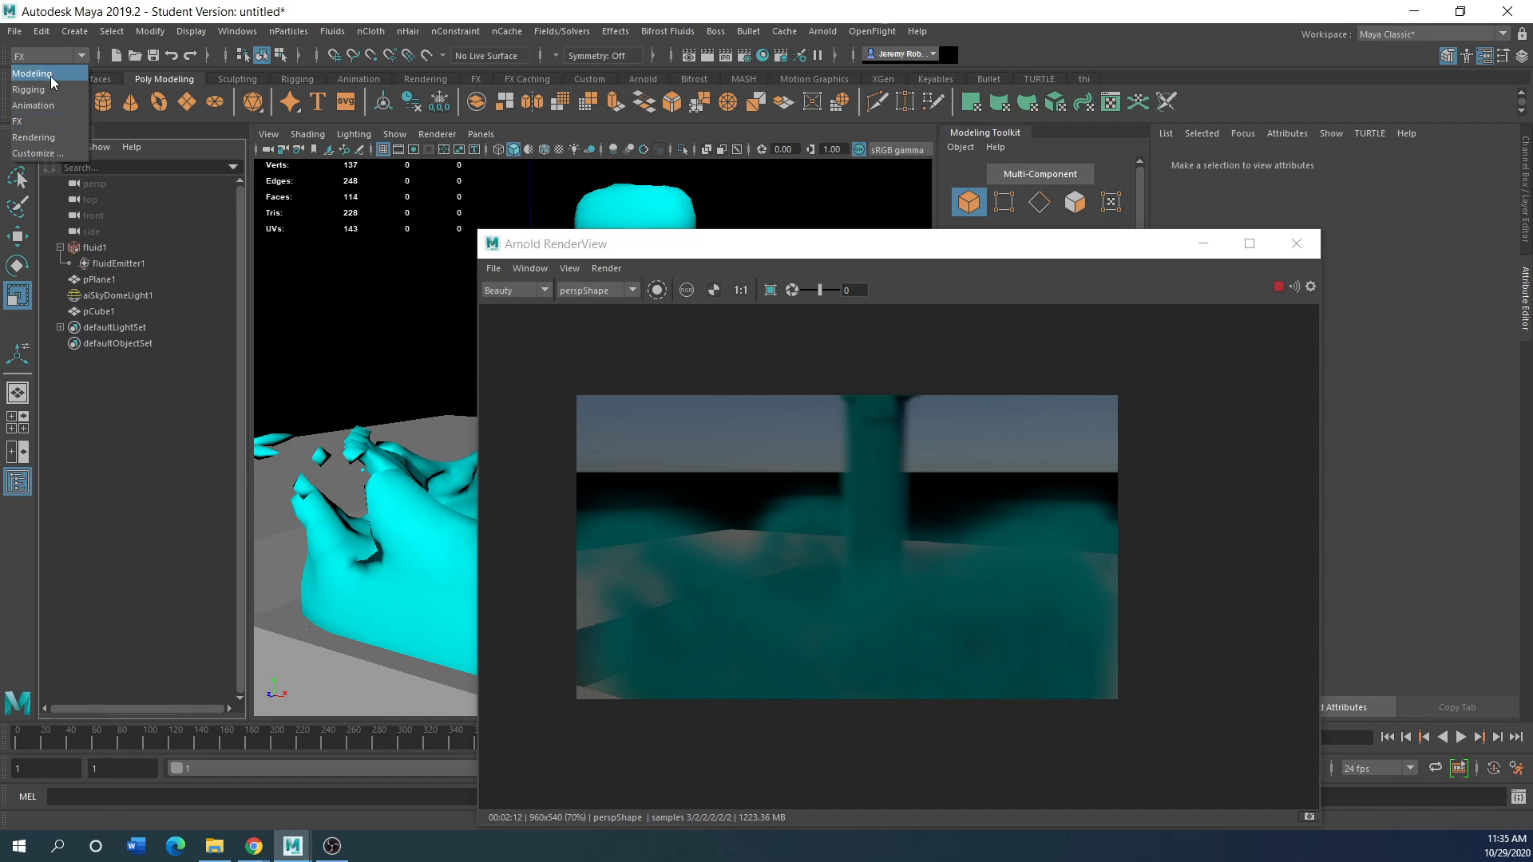
{"action": "left_click", "coordinate": [21, 122]}
{"action": "left_click", "coordinate": [332, 31]}
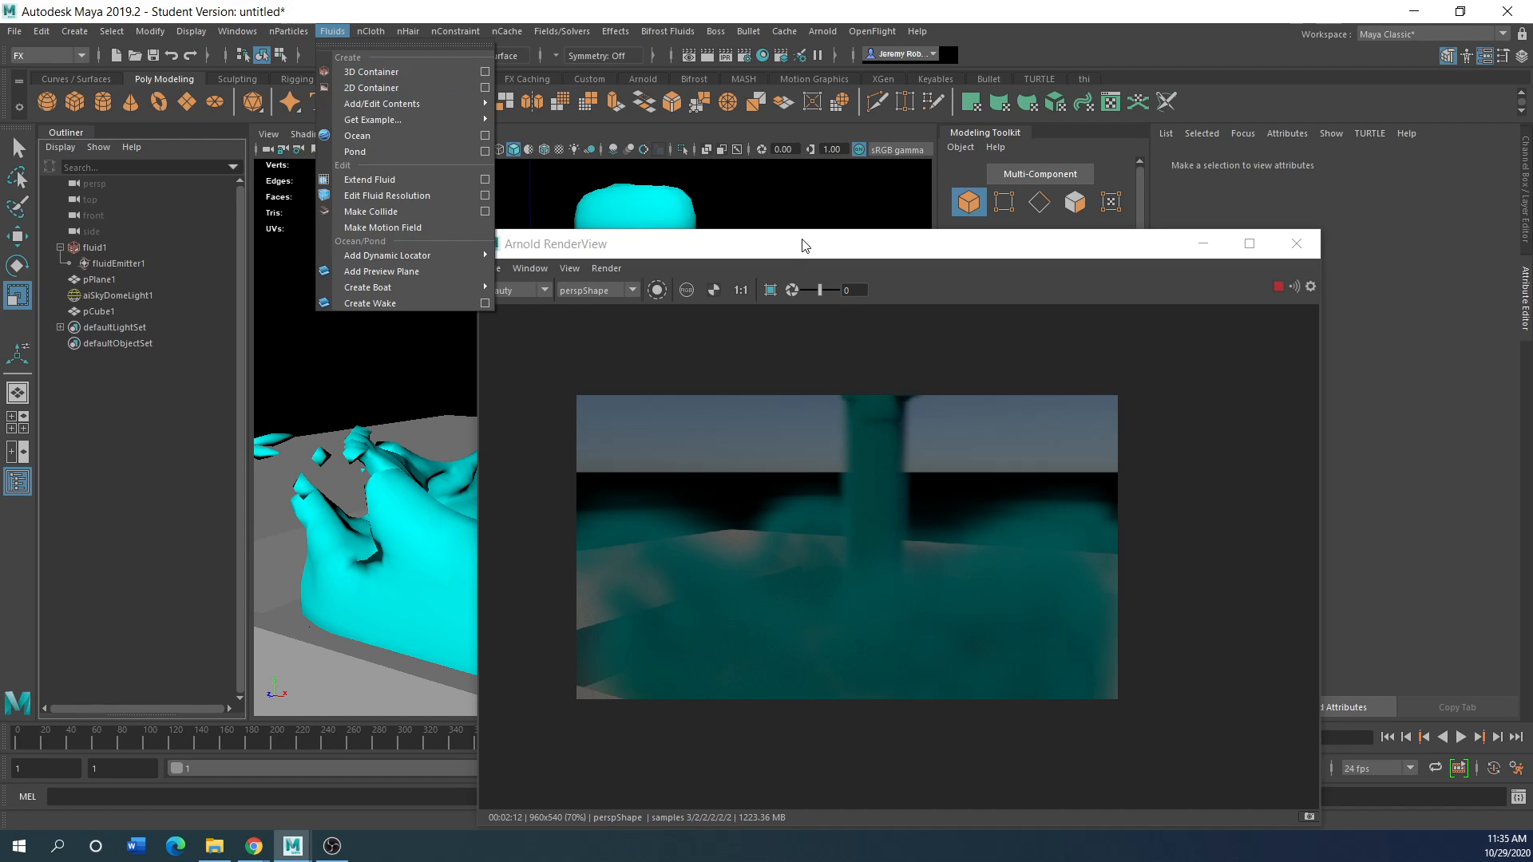
{"action": "left_click", "coordinate": [759, 245]}
{"action": "left_click_drag", "start_coordinate": [759, 245], "coordinate": [0, 167]}
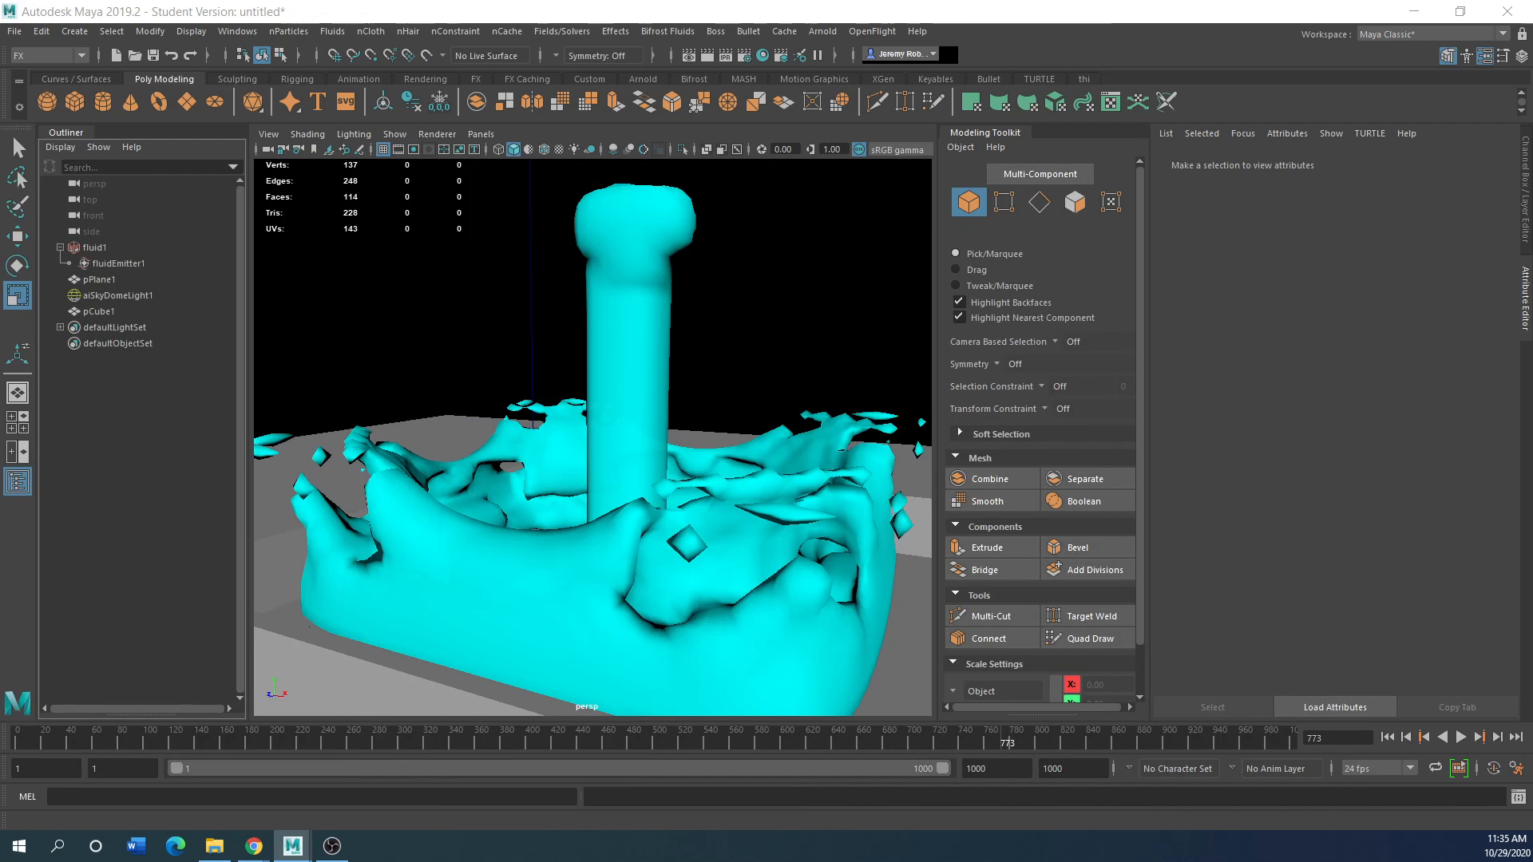
Select the fluid container around the pool and bring back the Arnold render window to examine the rendered fluid
{"action": "scroll", "coordinate": [486, 403], "scroll_direction": "down", "scroll_amount": 10}
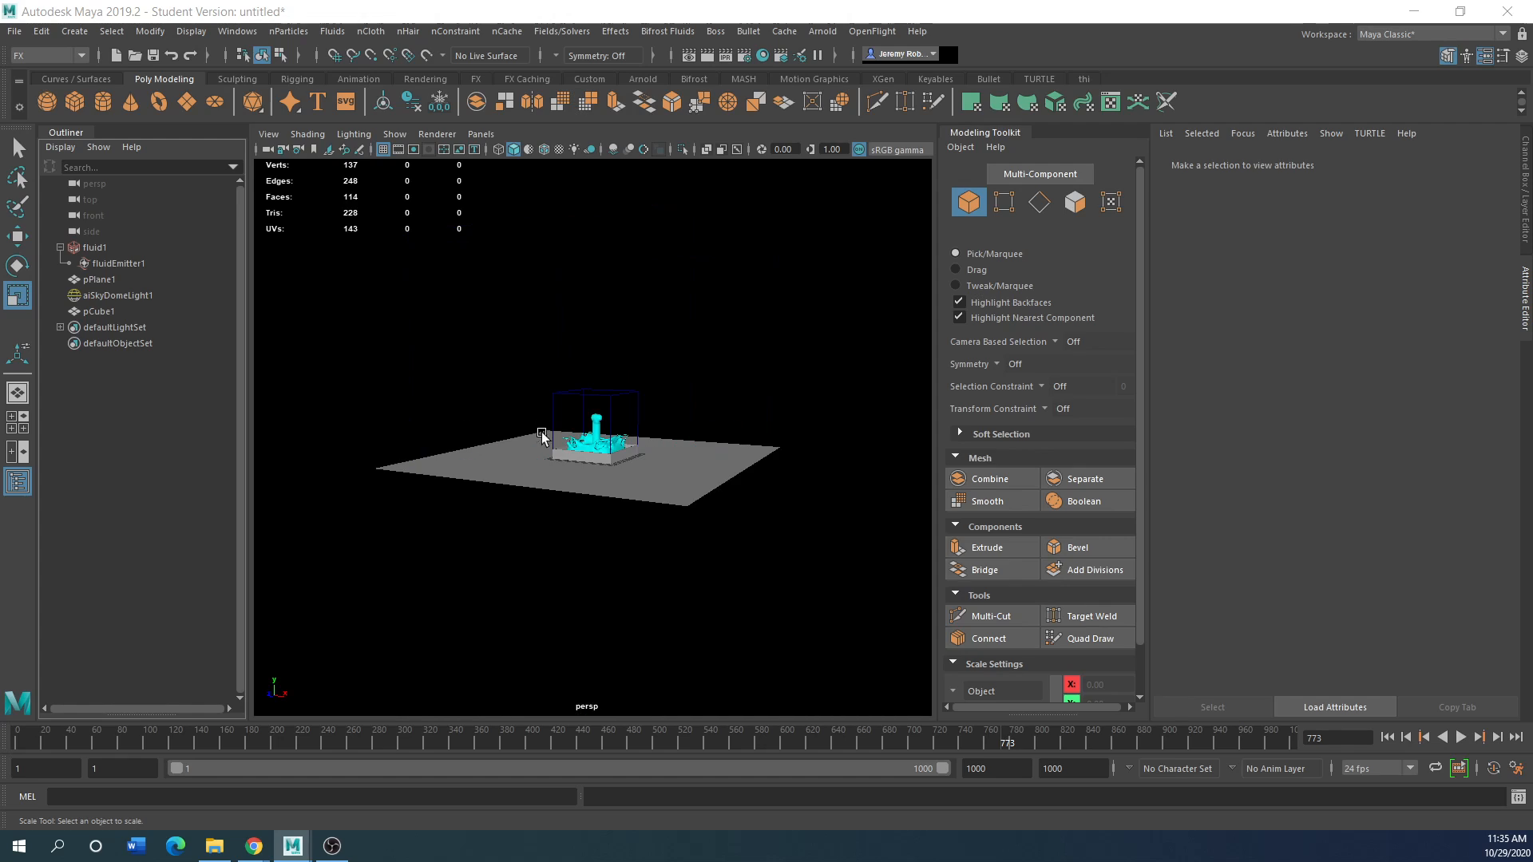
{"action": "scroll", "coordinate": [546, 444], "scroll_direction": "up", "scroll_amount": 2}
{"action": "scroll", "coordinate": [546, 444], "scroll_direction": "up", "scroll_amount": 5}
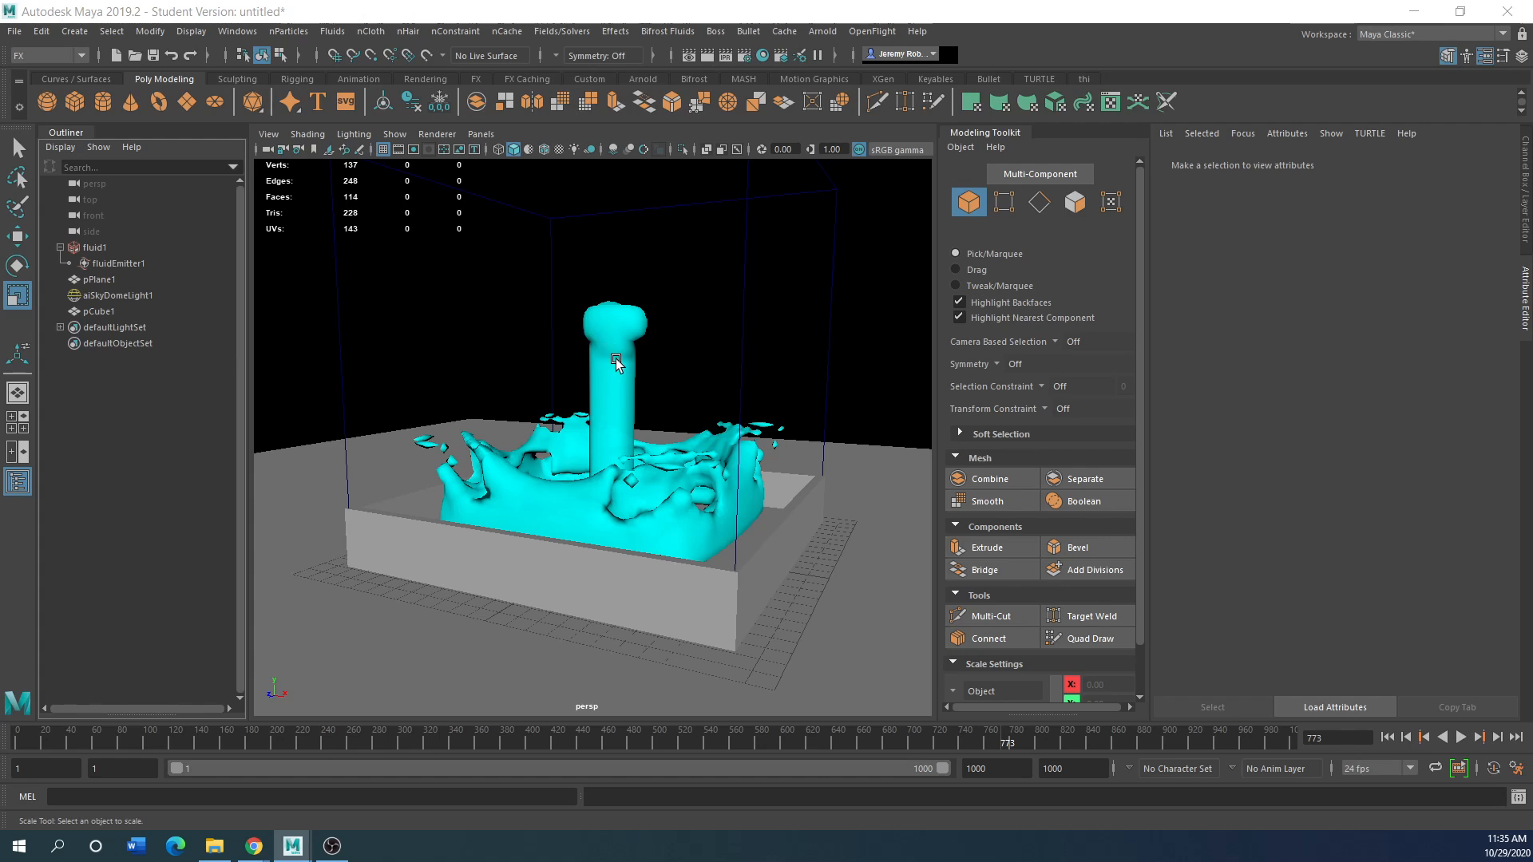
{"action": "left_click", "coordinate": [741, 313]}
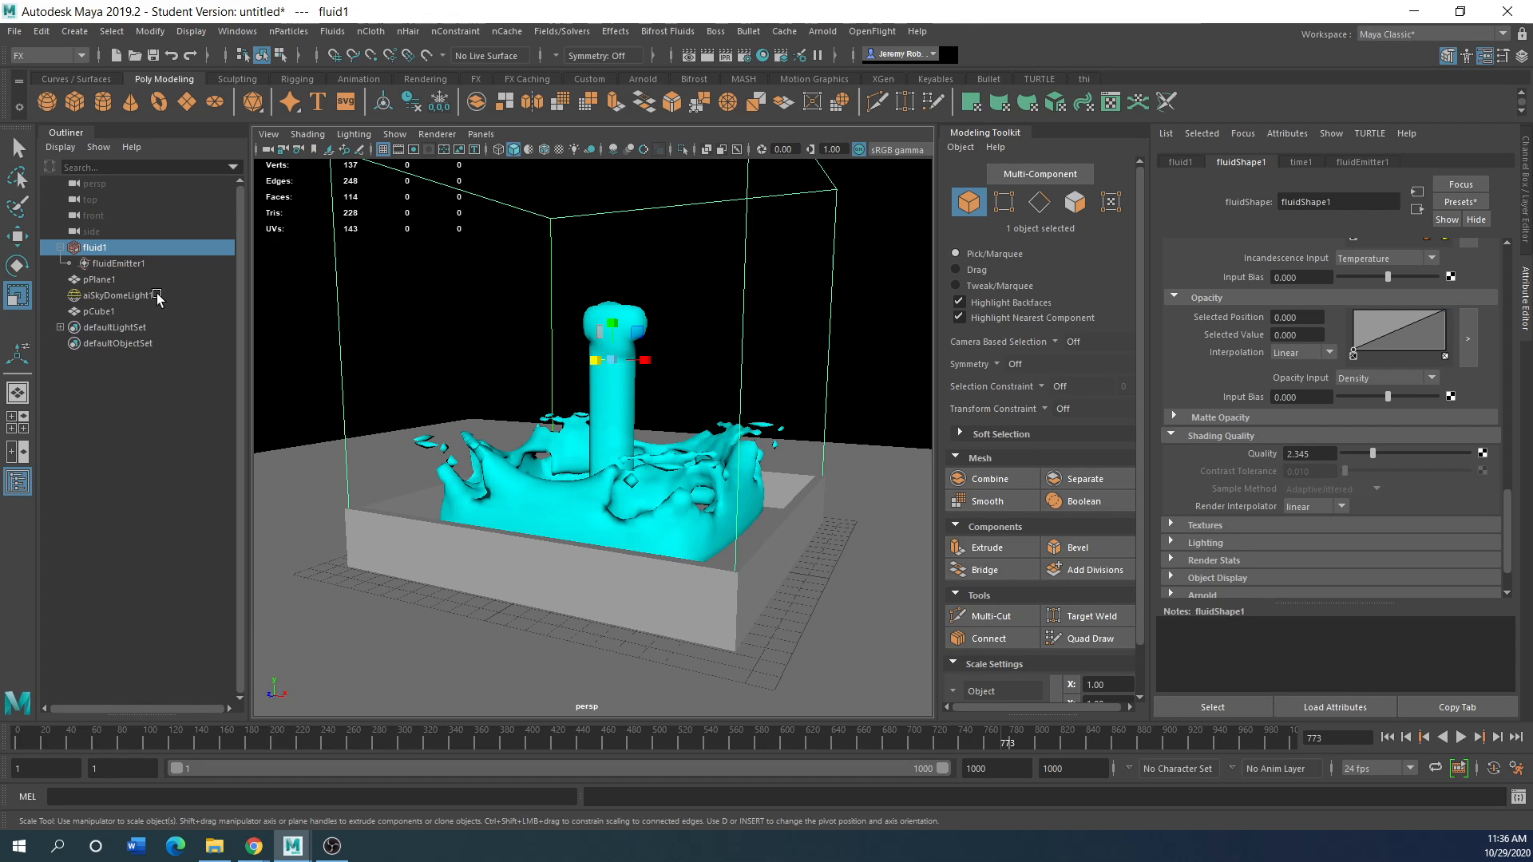
{"action": "left_click_drag", "start_coordinate": [0, 263], "coordinate": [573, 199]}
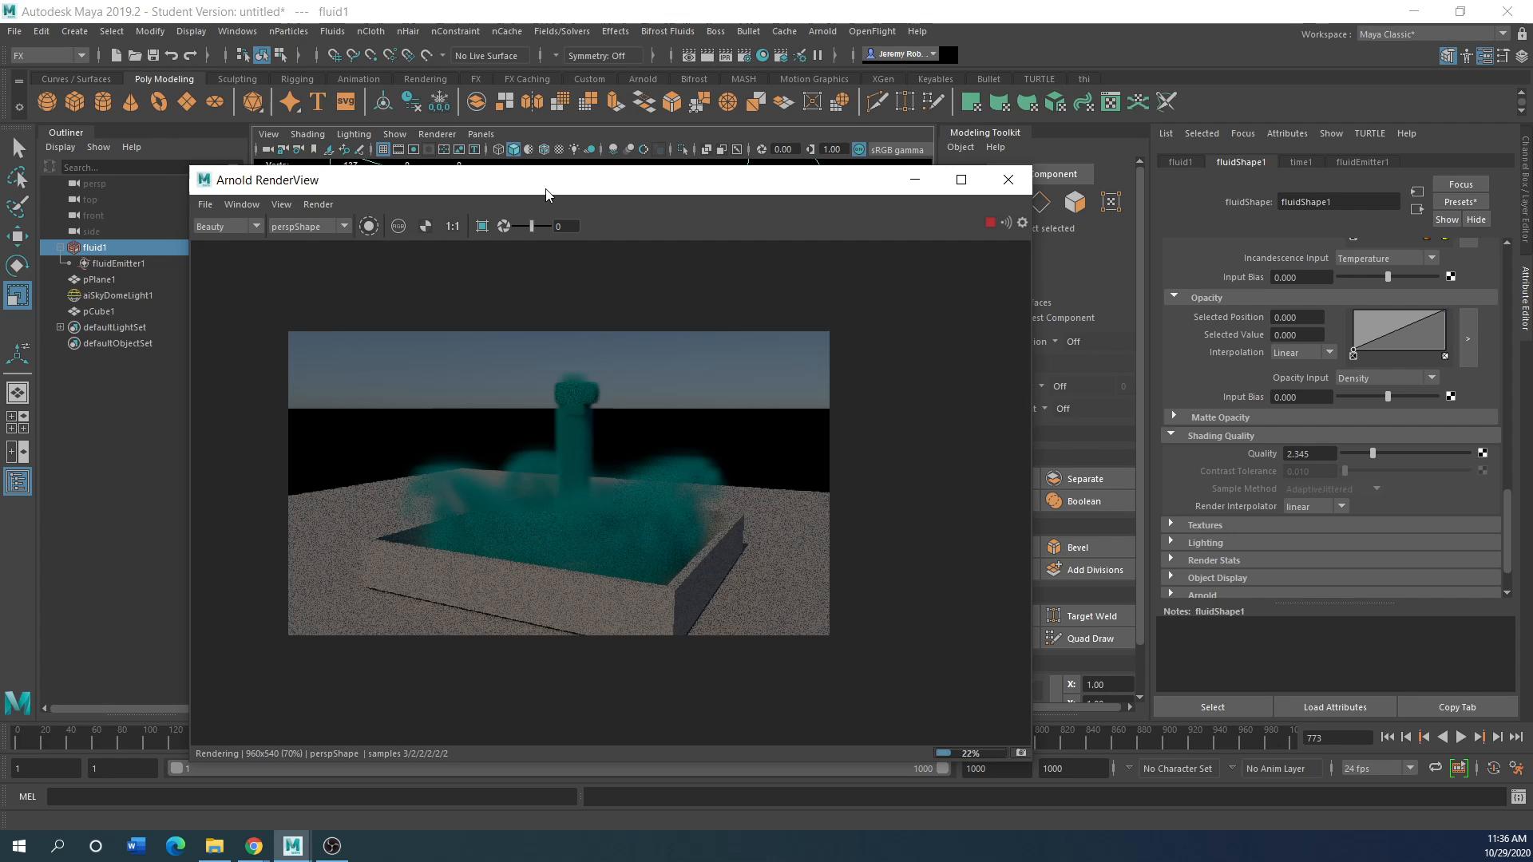
{"action": "left_click_drag", "start_coordinate": [546, 191], "coordinate": [502, 206]}
Render the current frame with Maya Software, examine the fluid surface in the Render View and close it
{"action": "left_click", "coordinate": [707, 54]}
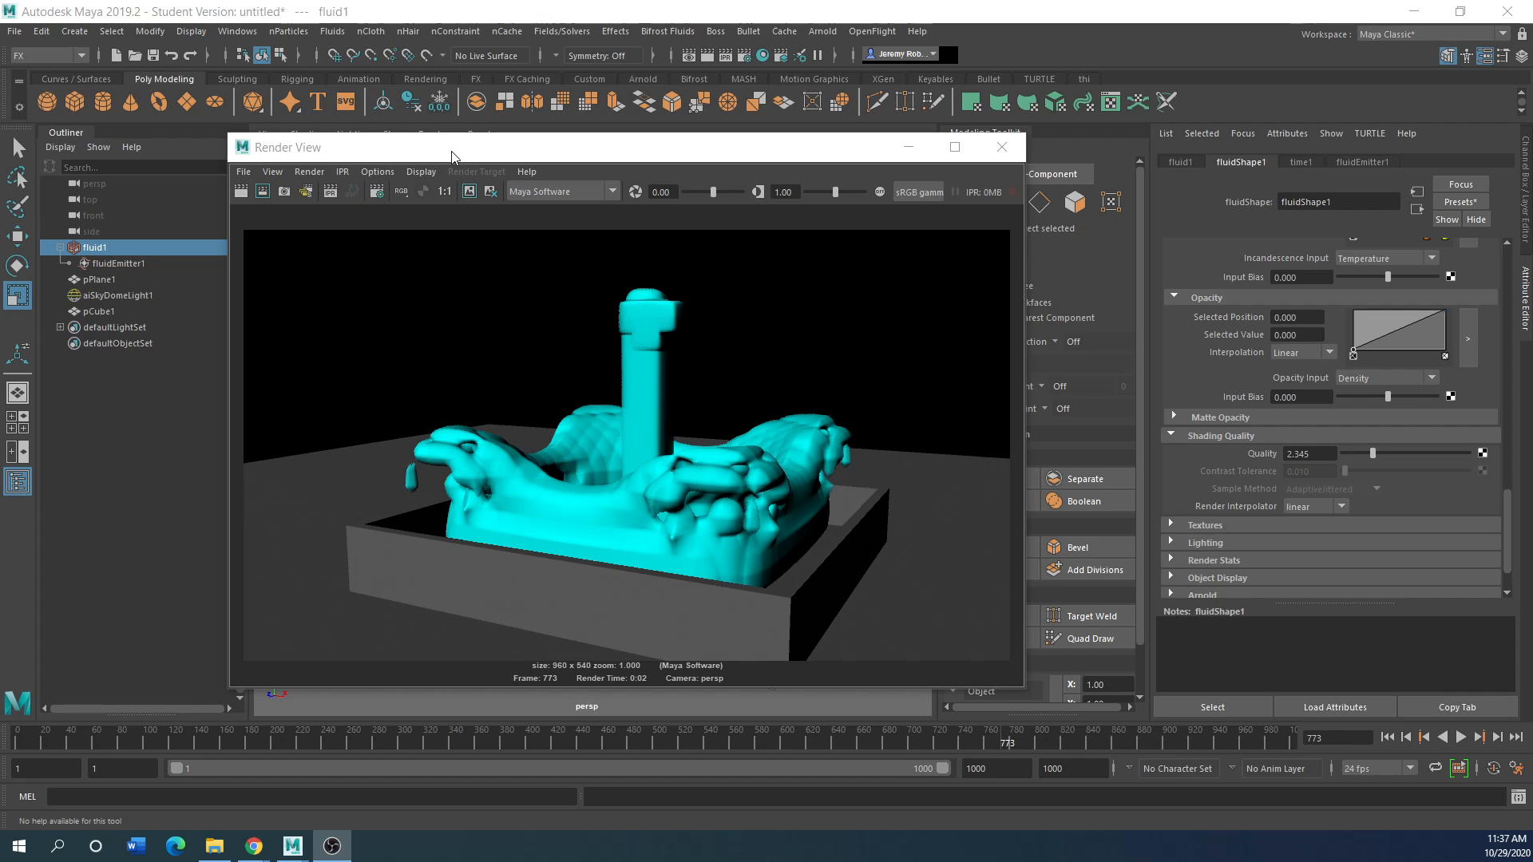
{"action": "left_click_drag", "start_coordinate": [451, 151], "coordinate": [425, 203]}
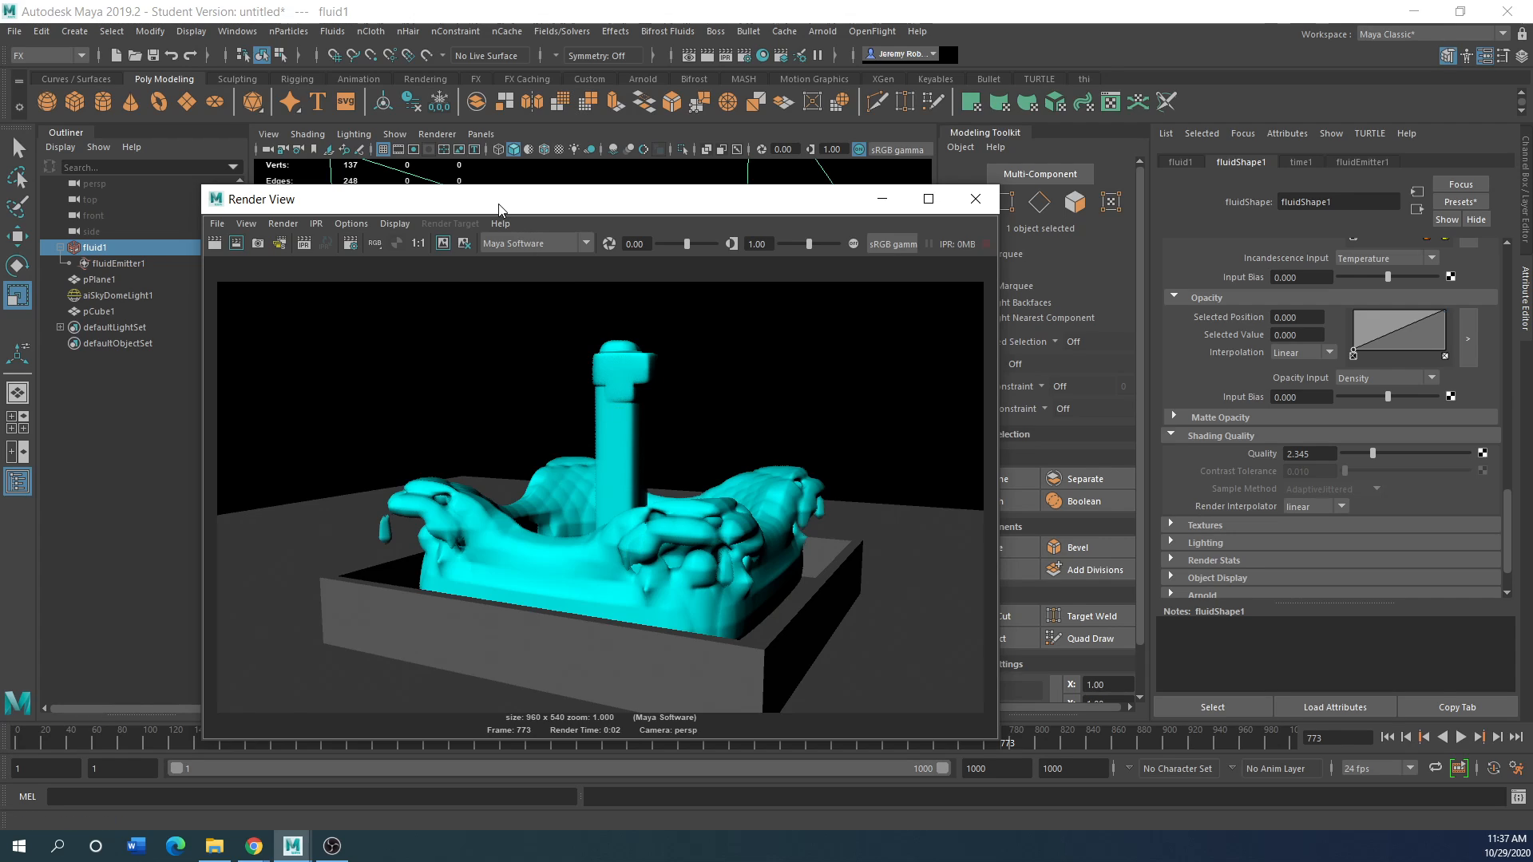
{"action": "left_click_drag", "start_coordinate": [495, 203], "coordinate": [445, 178]}
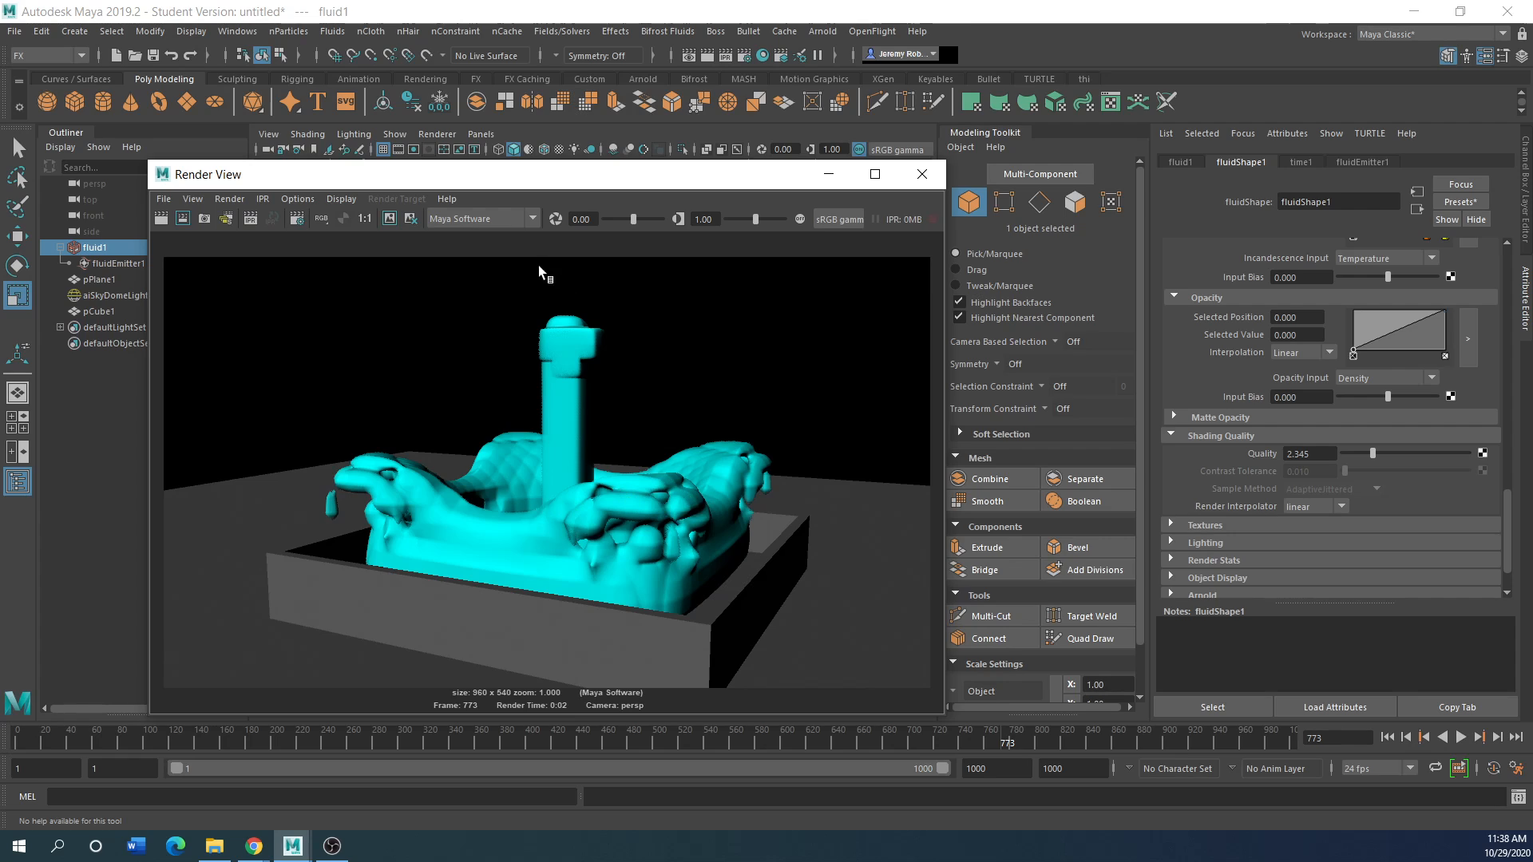
{"action": "left_click_drag", "start_coordinate": [493, 172], "coordinate": [925, 138]}
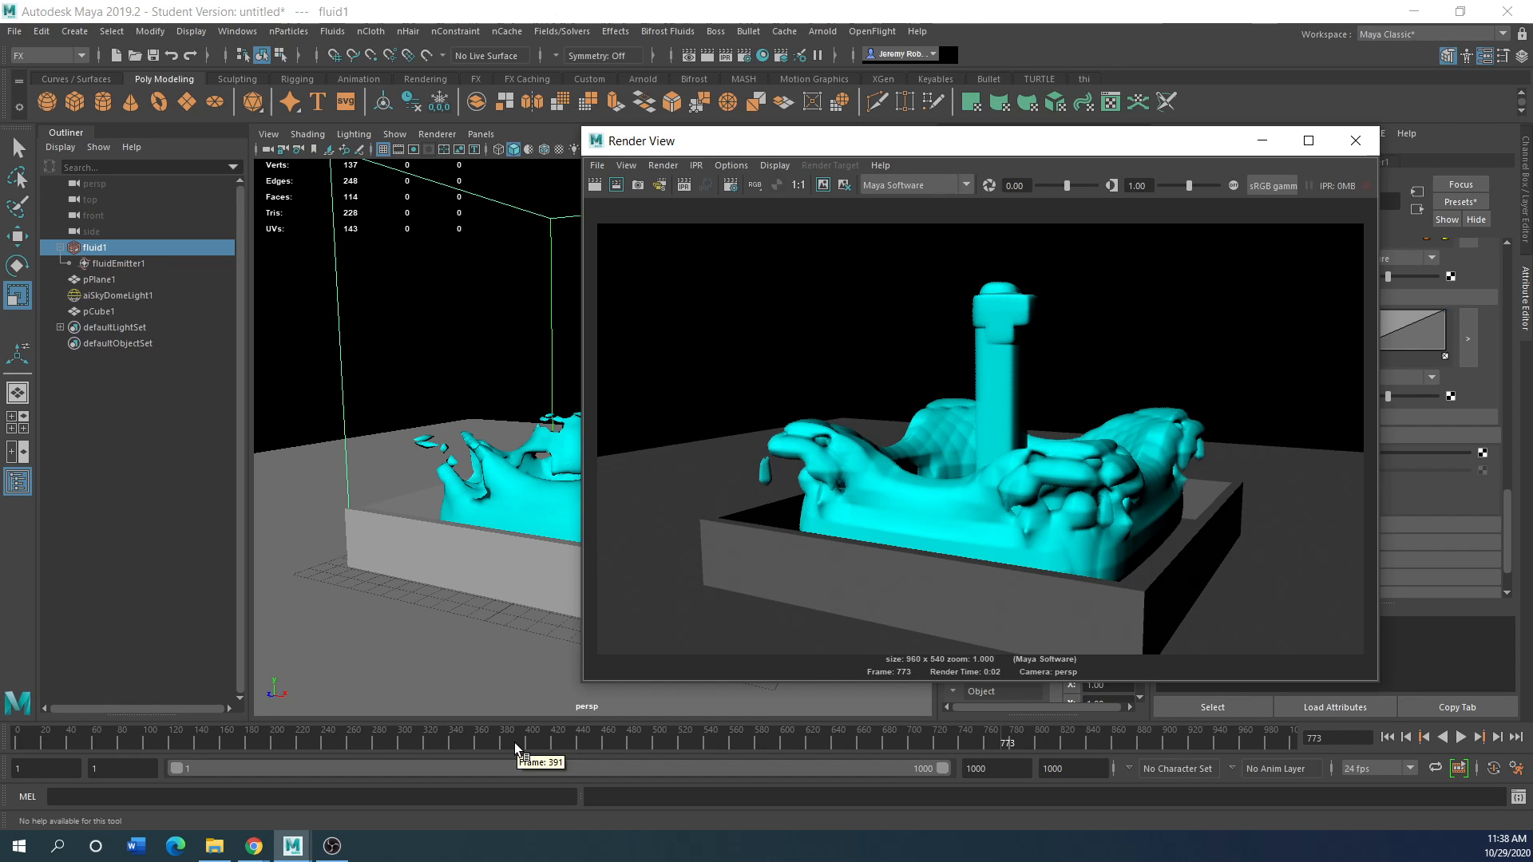
{"action": "left_click_drag", "start_coordinate": [727, 146], "coordinate": [450, 183]}
{"action": "left_click_drag", "start_coordinate": [707, 180], "coordinate": [525, 242]}
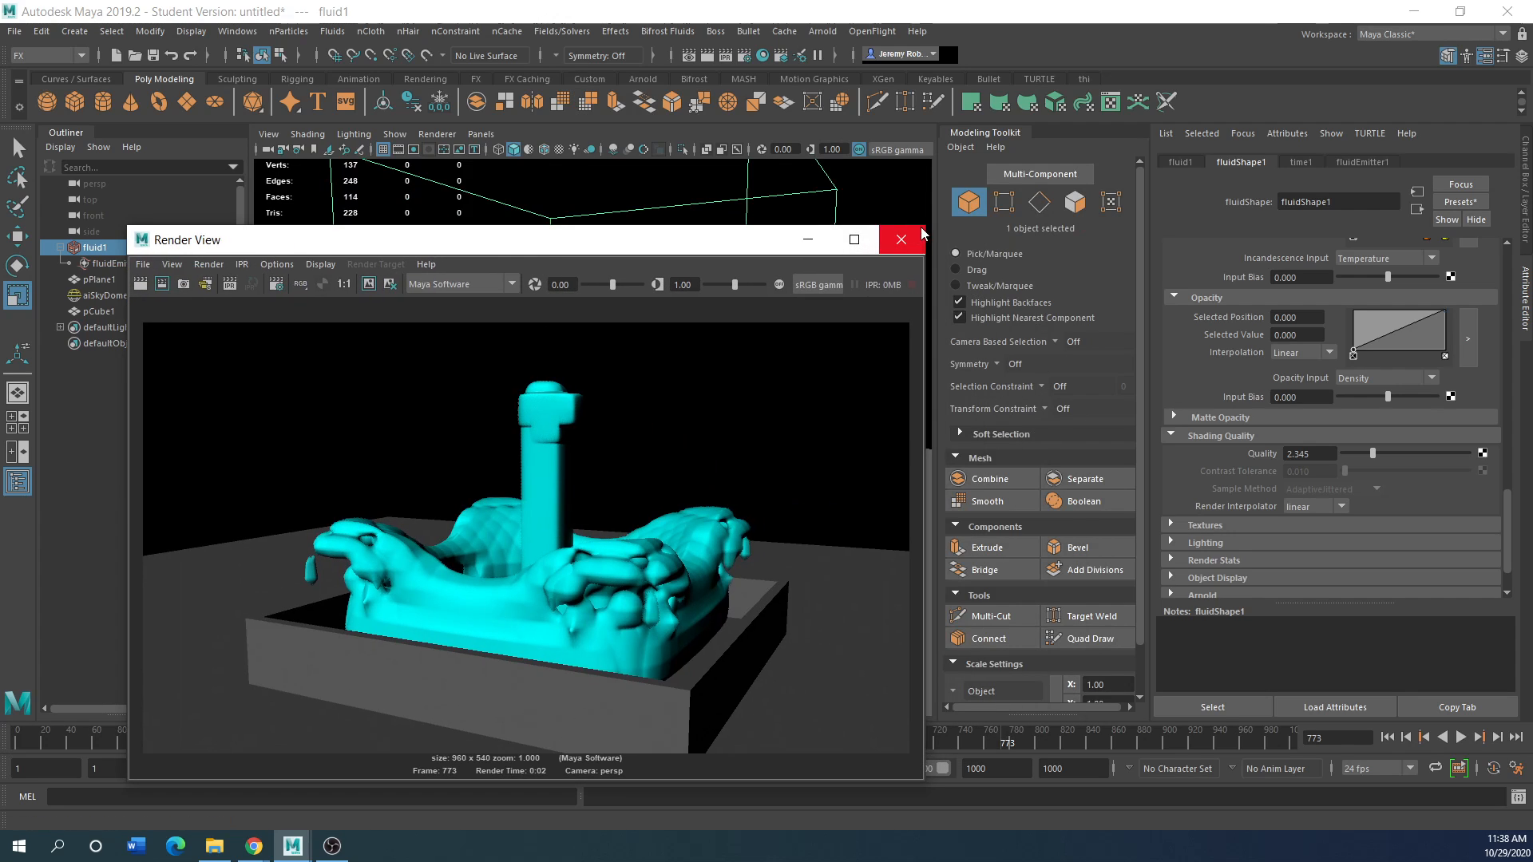
{"action": "left_click", "coordinate": [909, 238]}
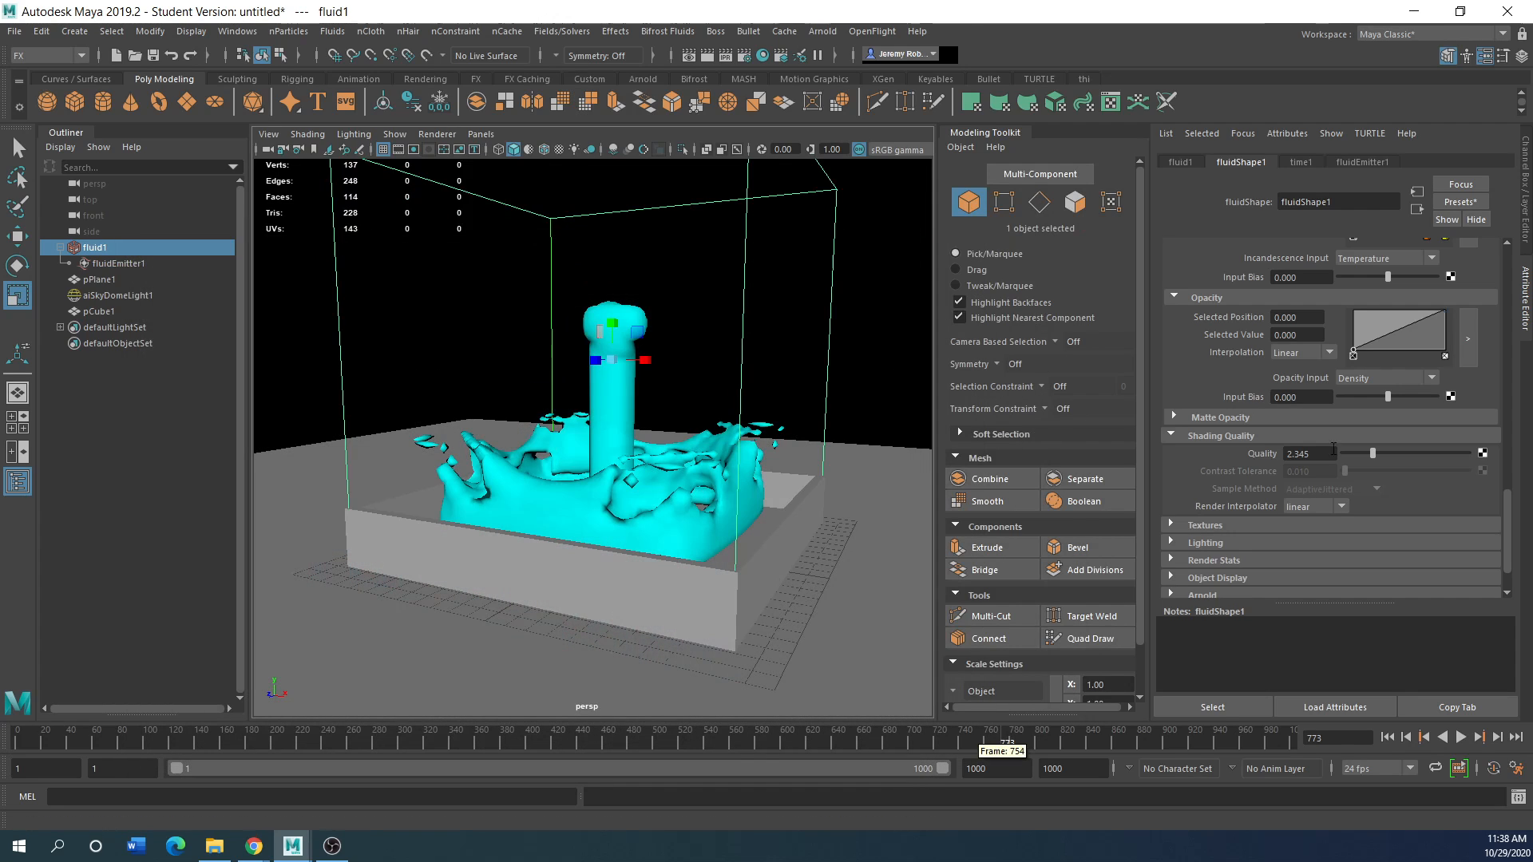
Start a new scene without saving the current one and close the Modeling Toolkit
{"action": "left_click", "coordinate": [14, 31]}
{"action": "left_click", "coordinate": [25, 64]}
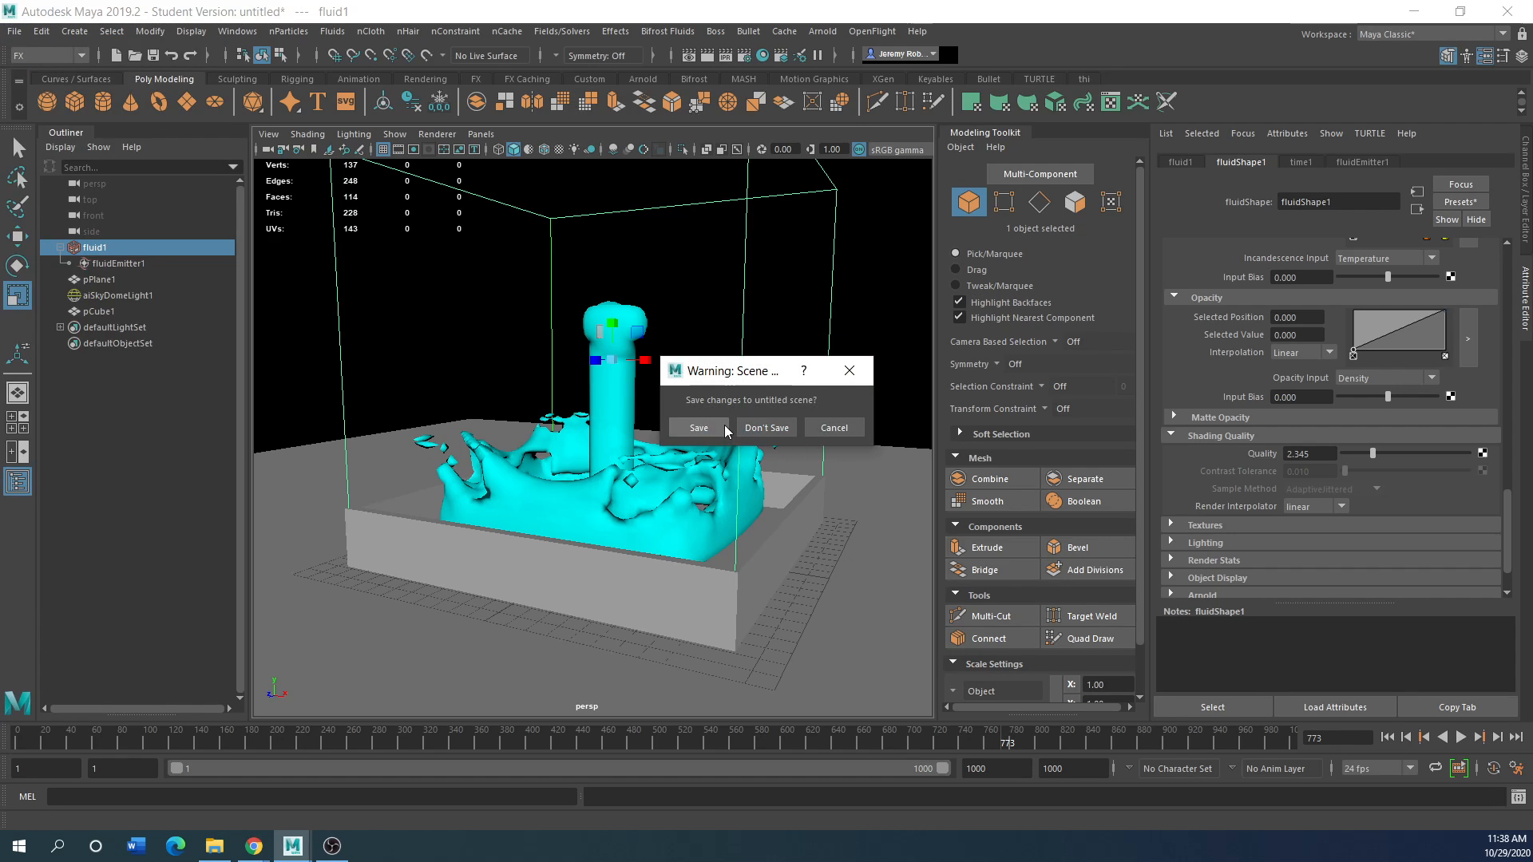
{"action": "left_click", "coordinate": [762, 429]}
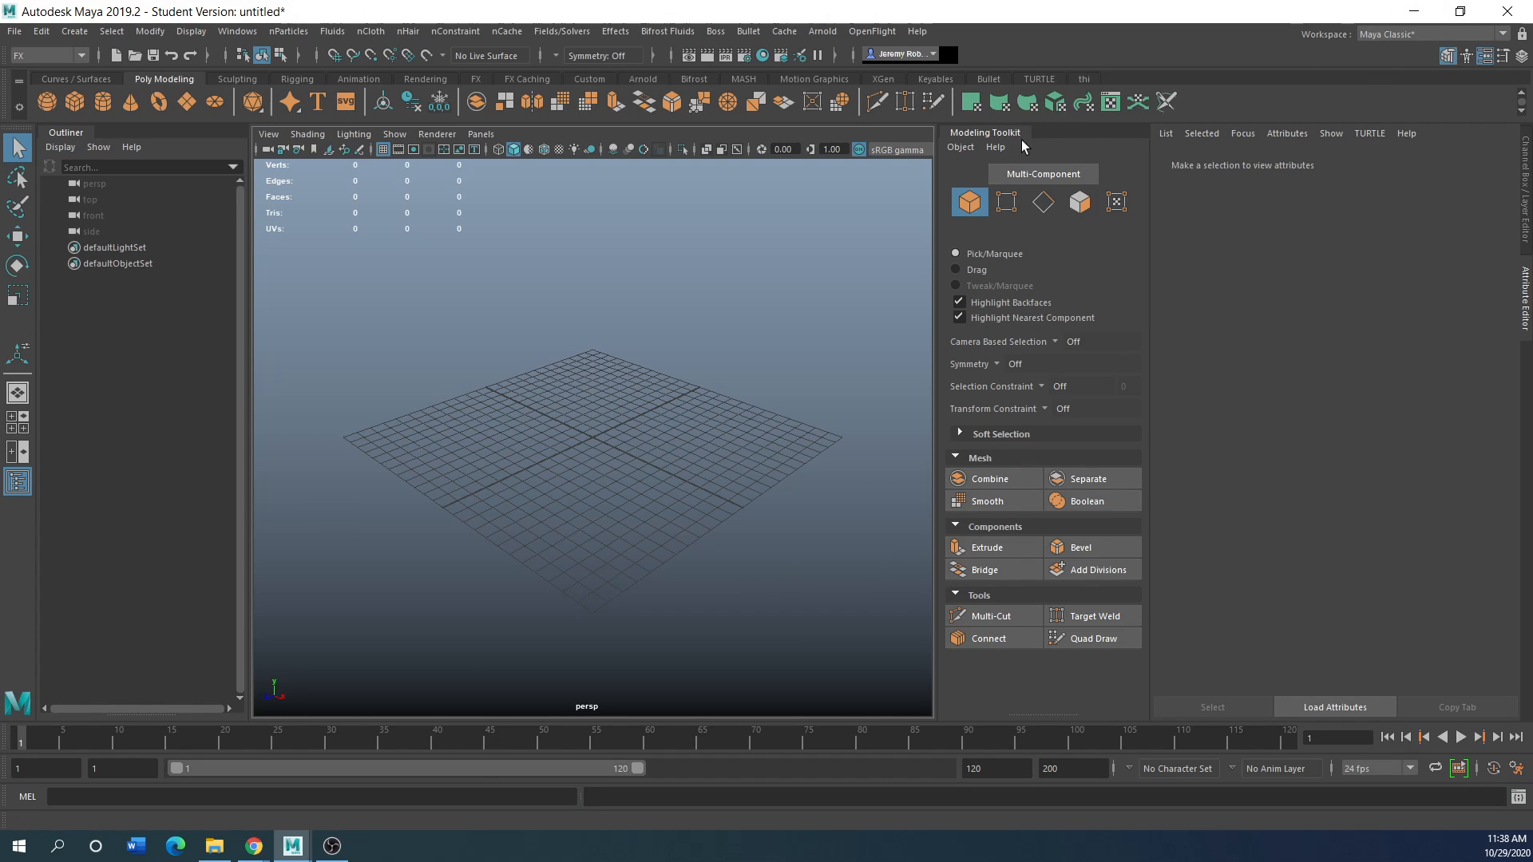
{"action": "left_click_drag", "start_coordinate": [981, 133], "coordinate": [1122, 194]}
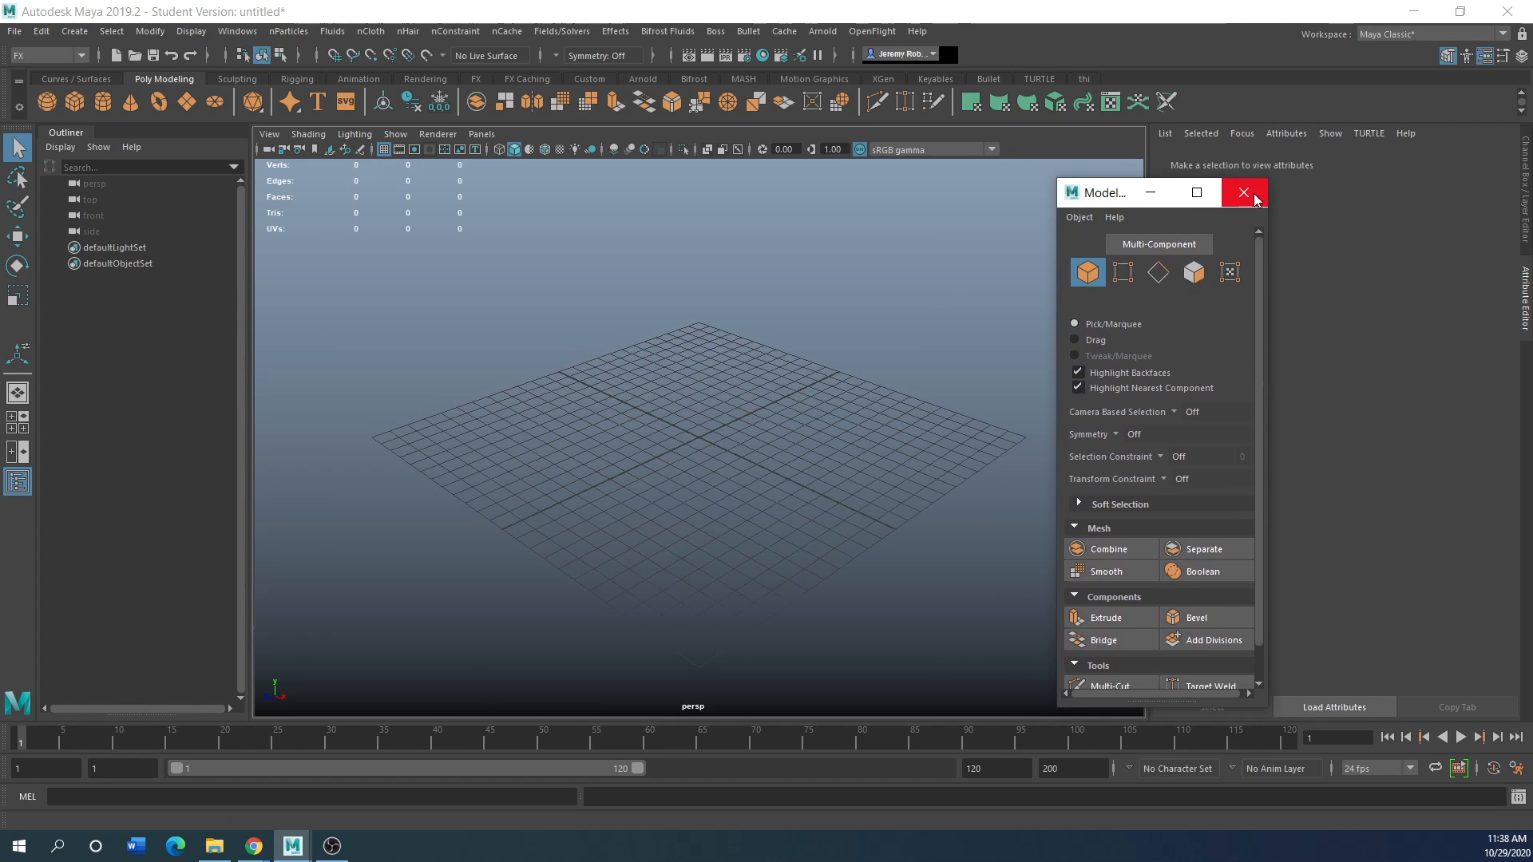
{"action": "left_click", "coordinate": [1260, 163]}
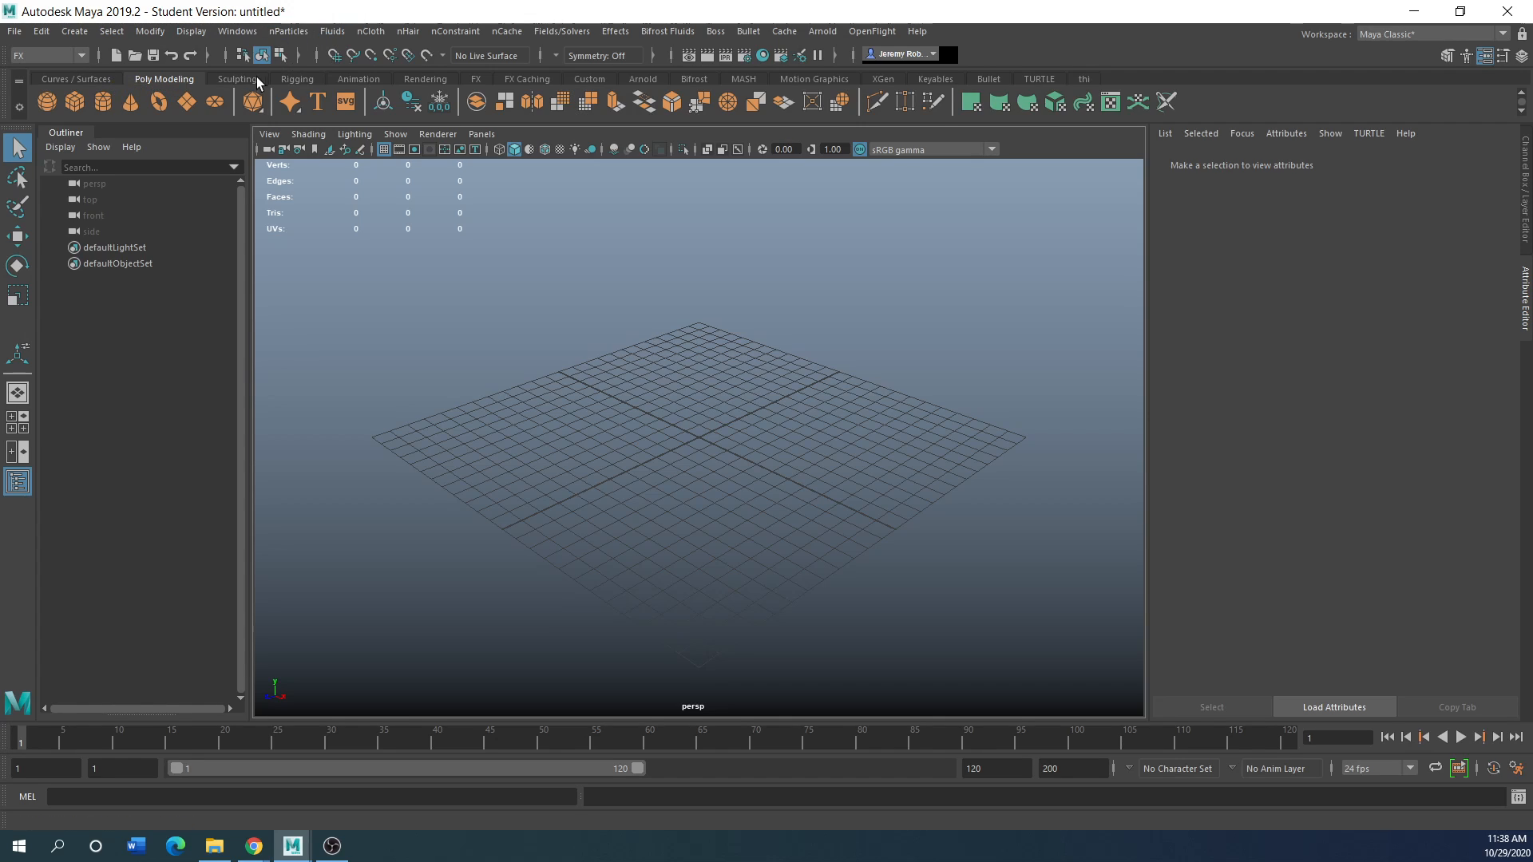
Create a 3D fluid container with an emitter, using resolution 10, 10, 10 and size 10, 10, 10
{"action": "left_click", "coordinate": [332, 31]}
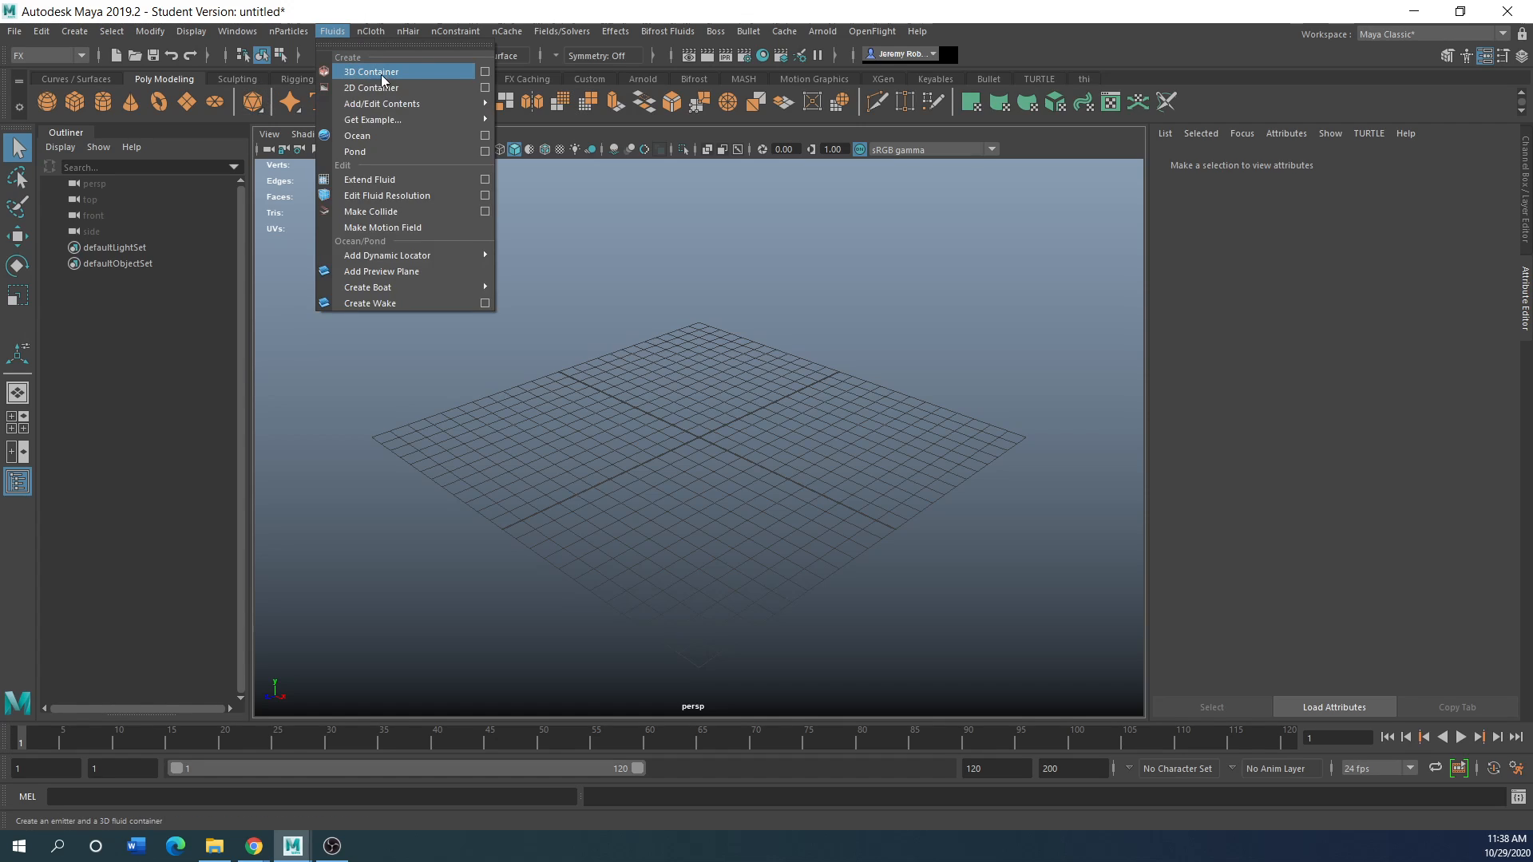
{"action": "left_click", "coordinate": [485, 71]}
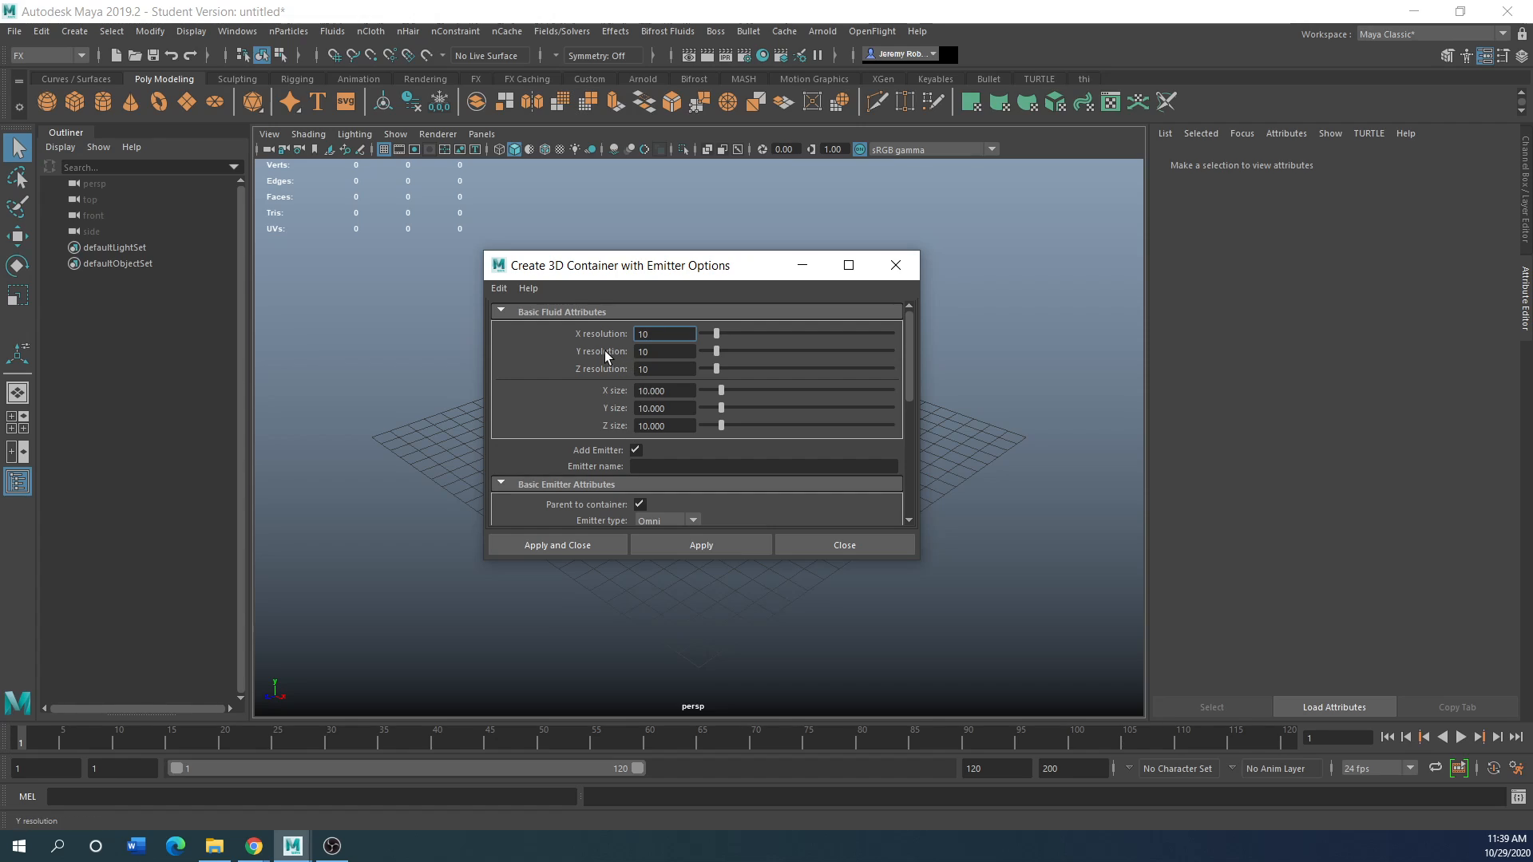
{"action": "left_click", "coordinate": [564, 548]}
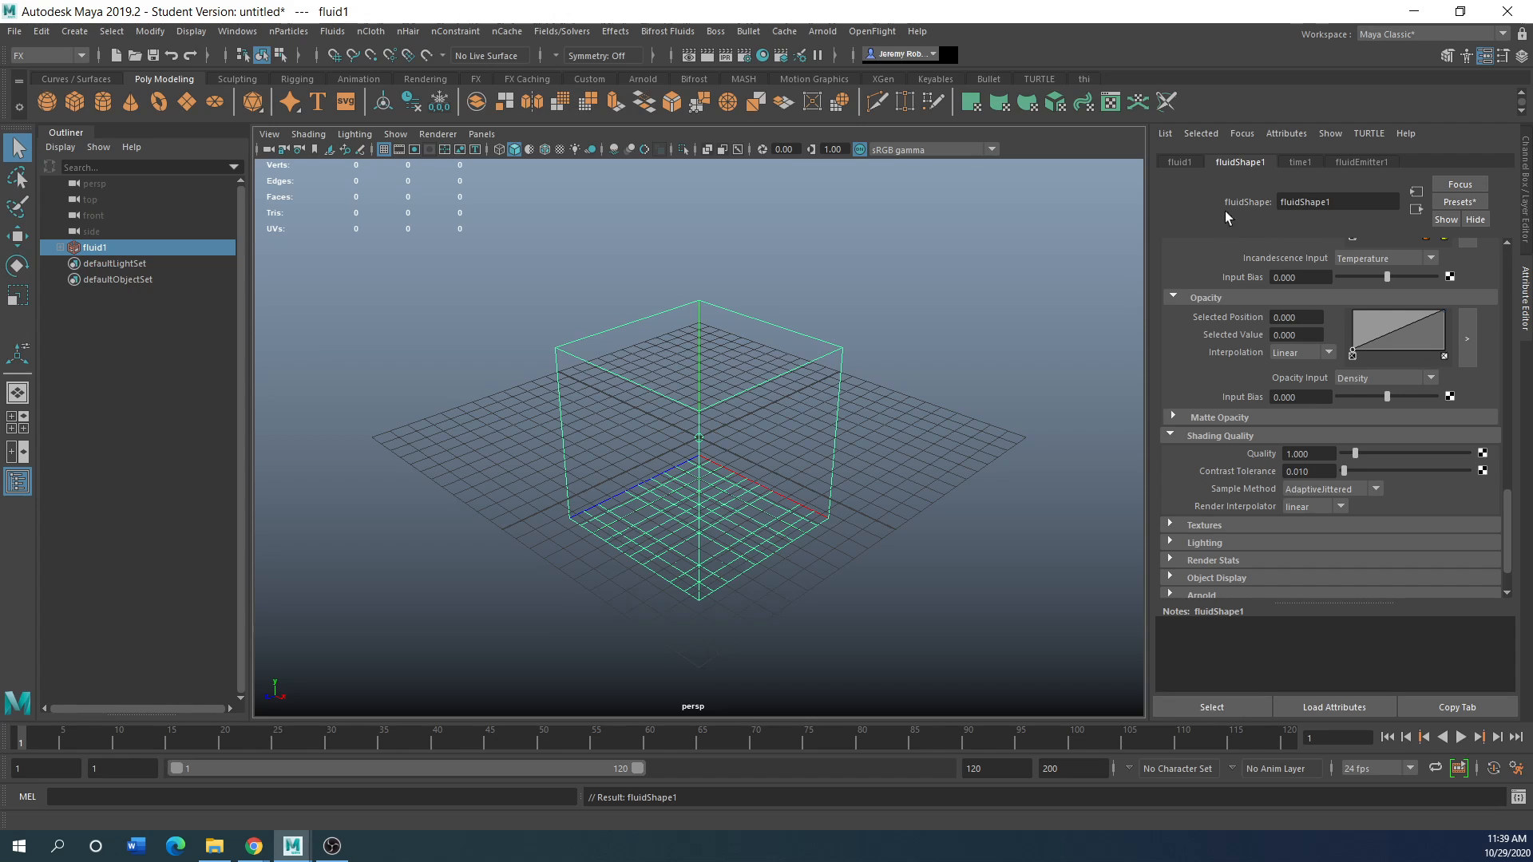
Play the fluid simulation and inspect the emitter nested under the container, ending with the container selected
{"action": "scroll", "coordinate": [1325, 327], "scroll_direction": "up", "scroll_amount": 10}
{"action": "scroll", "coordinate": [1324, 327], "scroll_direction": "up", "scroll_amount": 5}
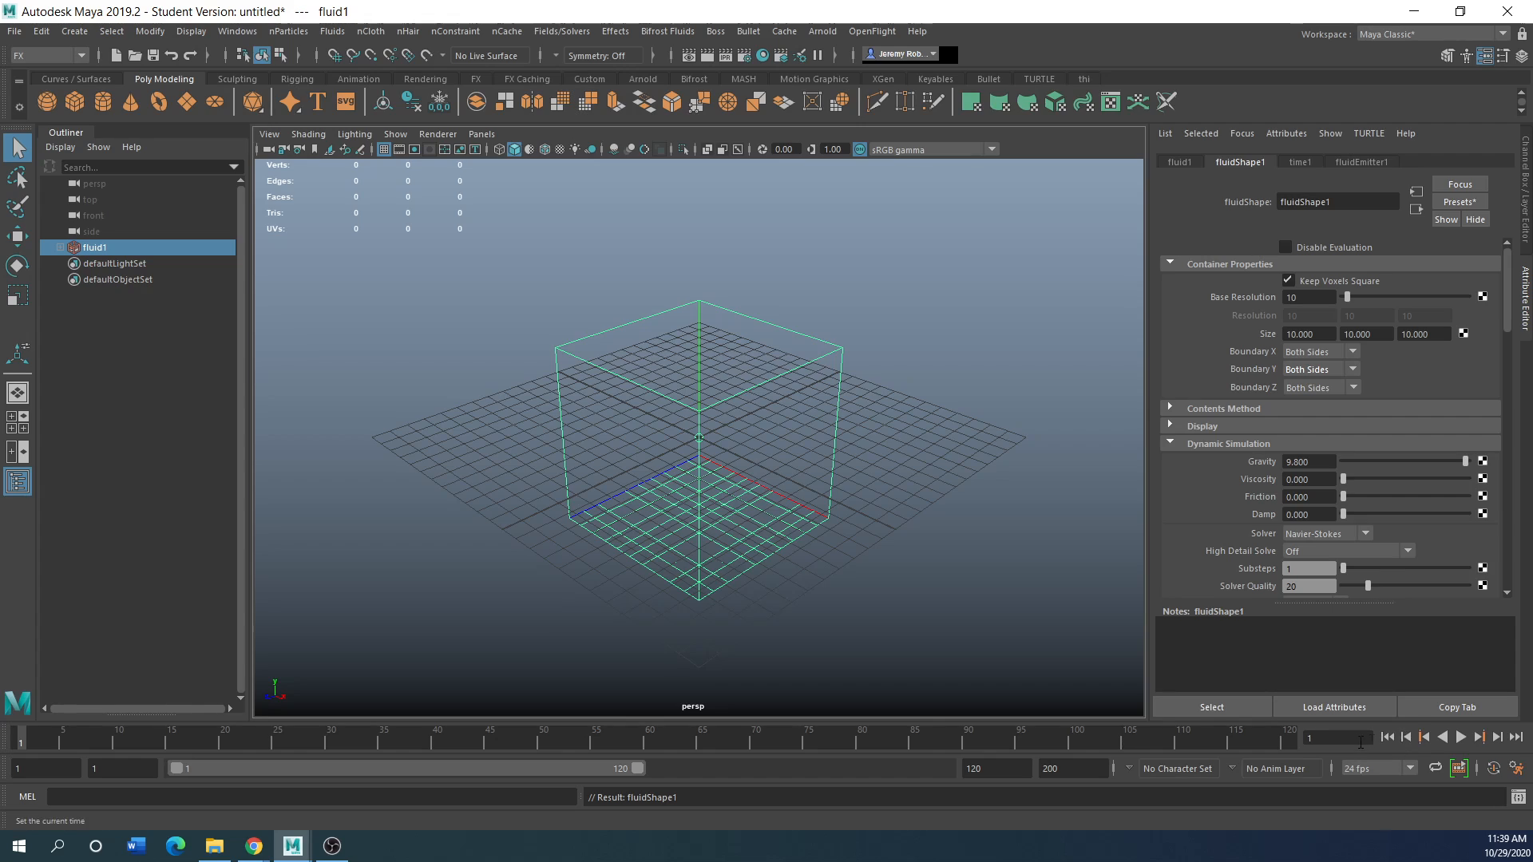
{"action": "left_click", "coordinate": [1460, 737]}
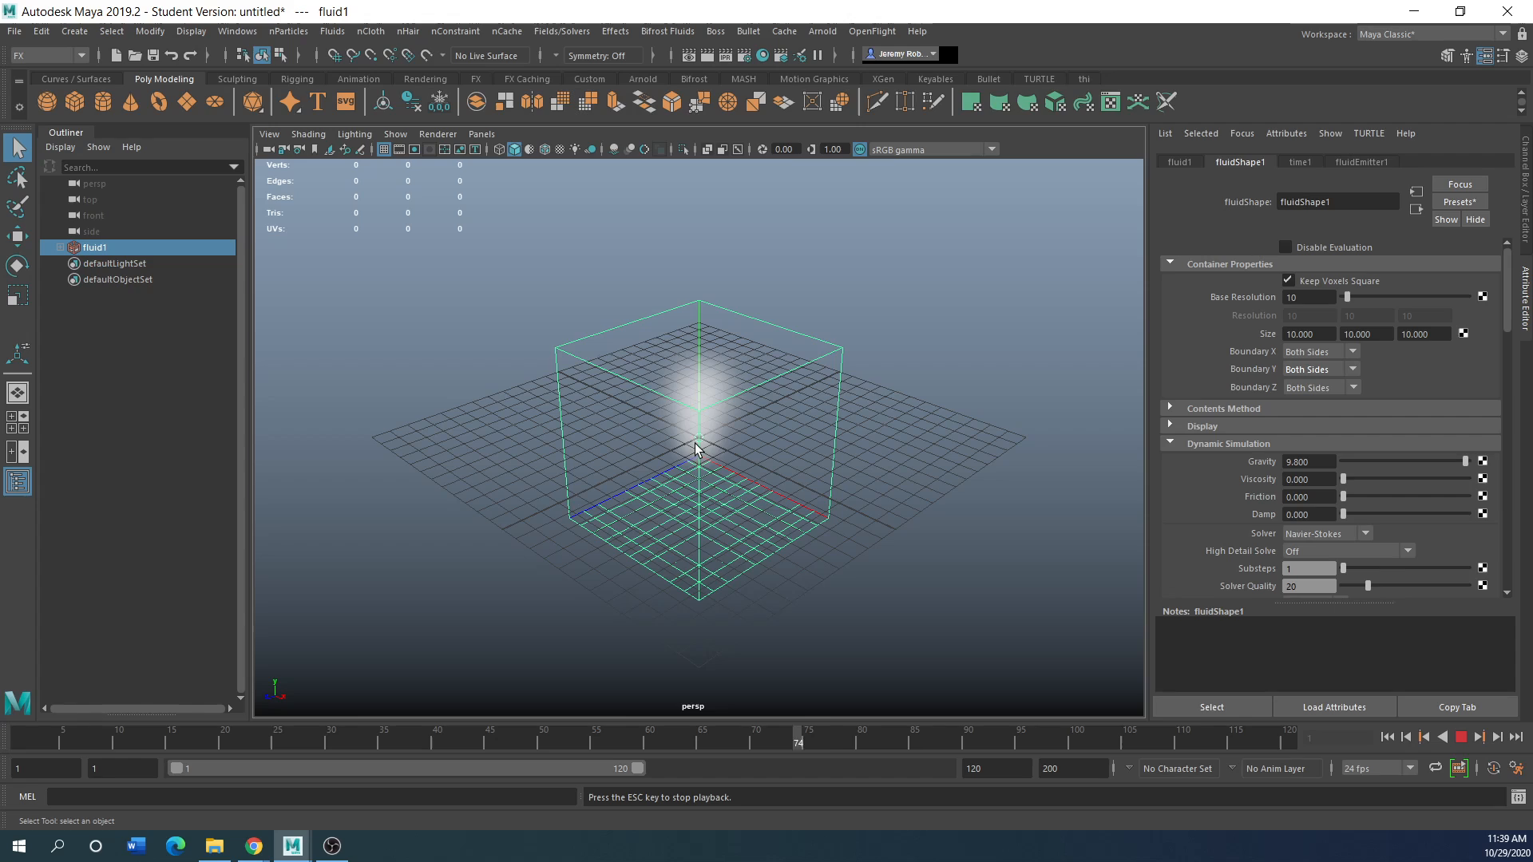
{"action": "left_click", "coordinate": [60, 247]}
{"action": "left_click", "coordinate": [104, 264]}
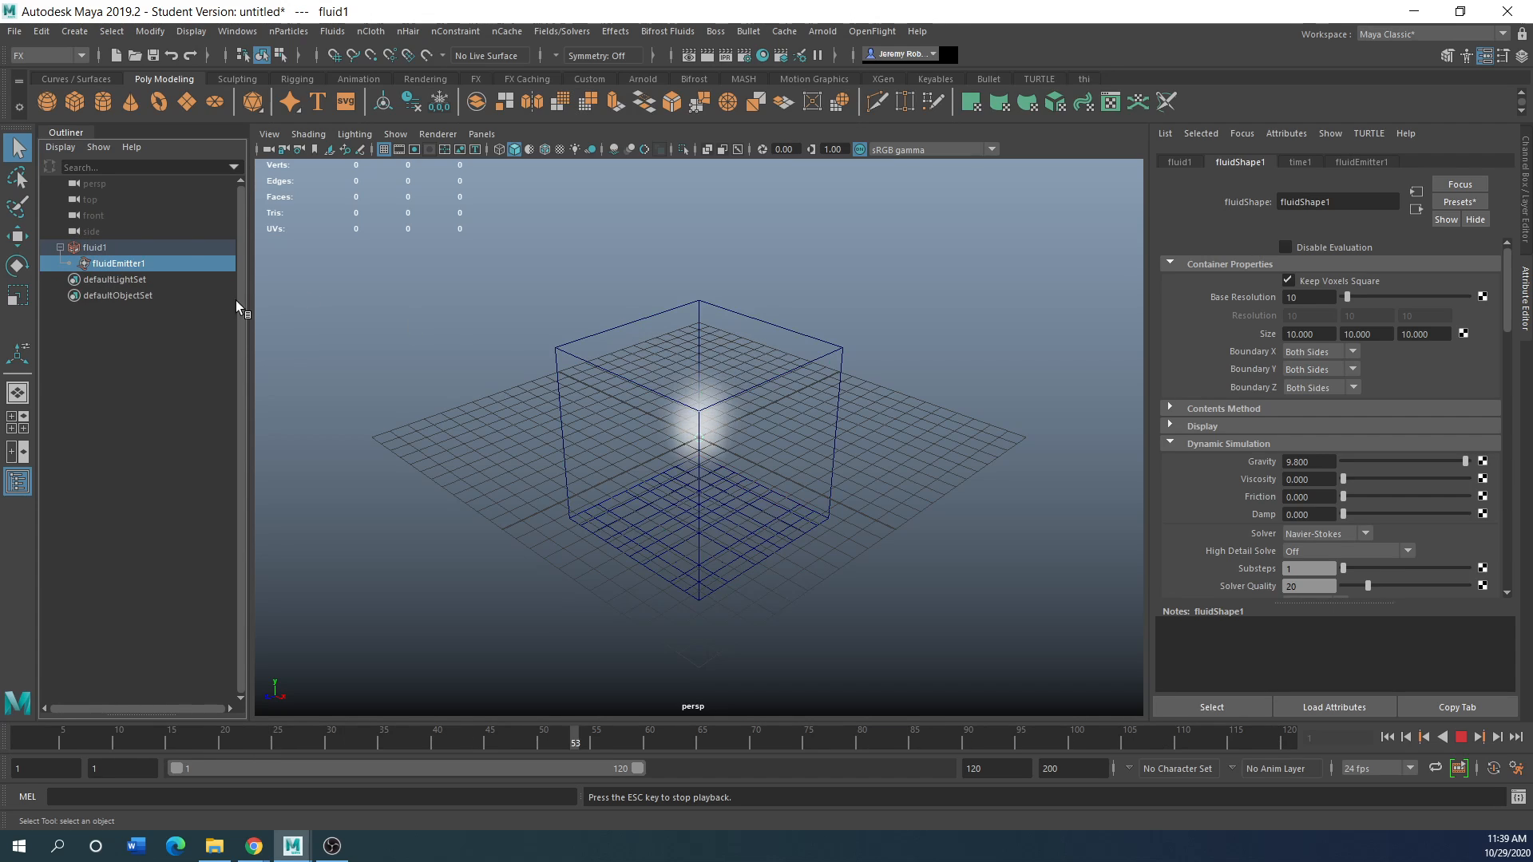
{"action": "left_click", "coordinate": [83, 247]}
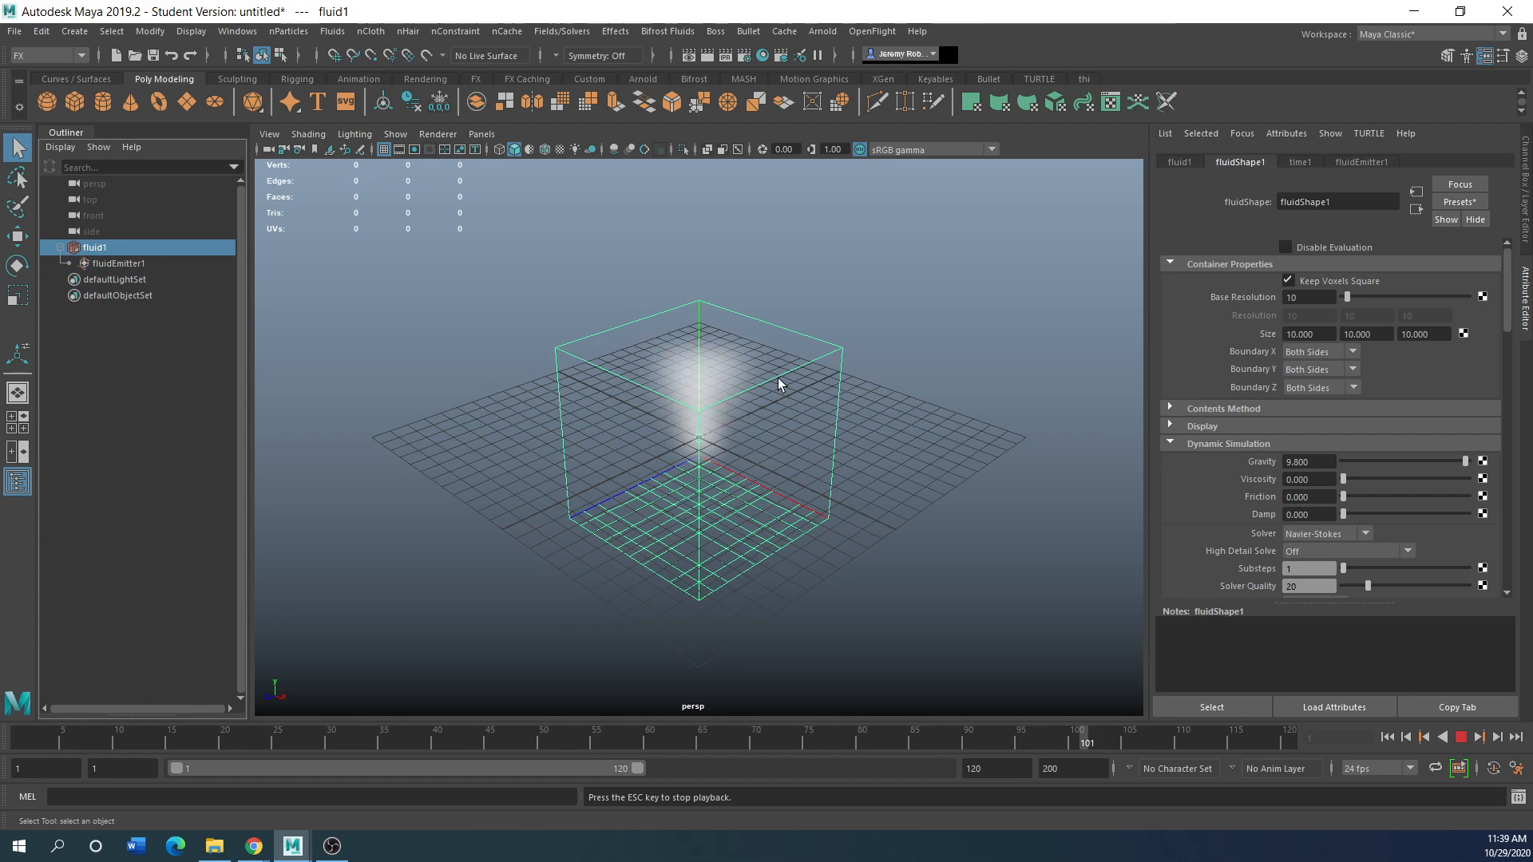
Stop the simulation playback and extend the end of the time range to frame 1000
{"action": "left_click", "coordinate": [1461, 737]}
{"action": "left_click", "coordinate": [1461, 737]}
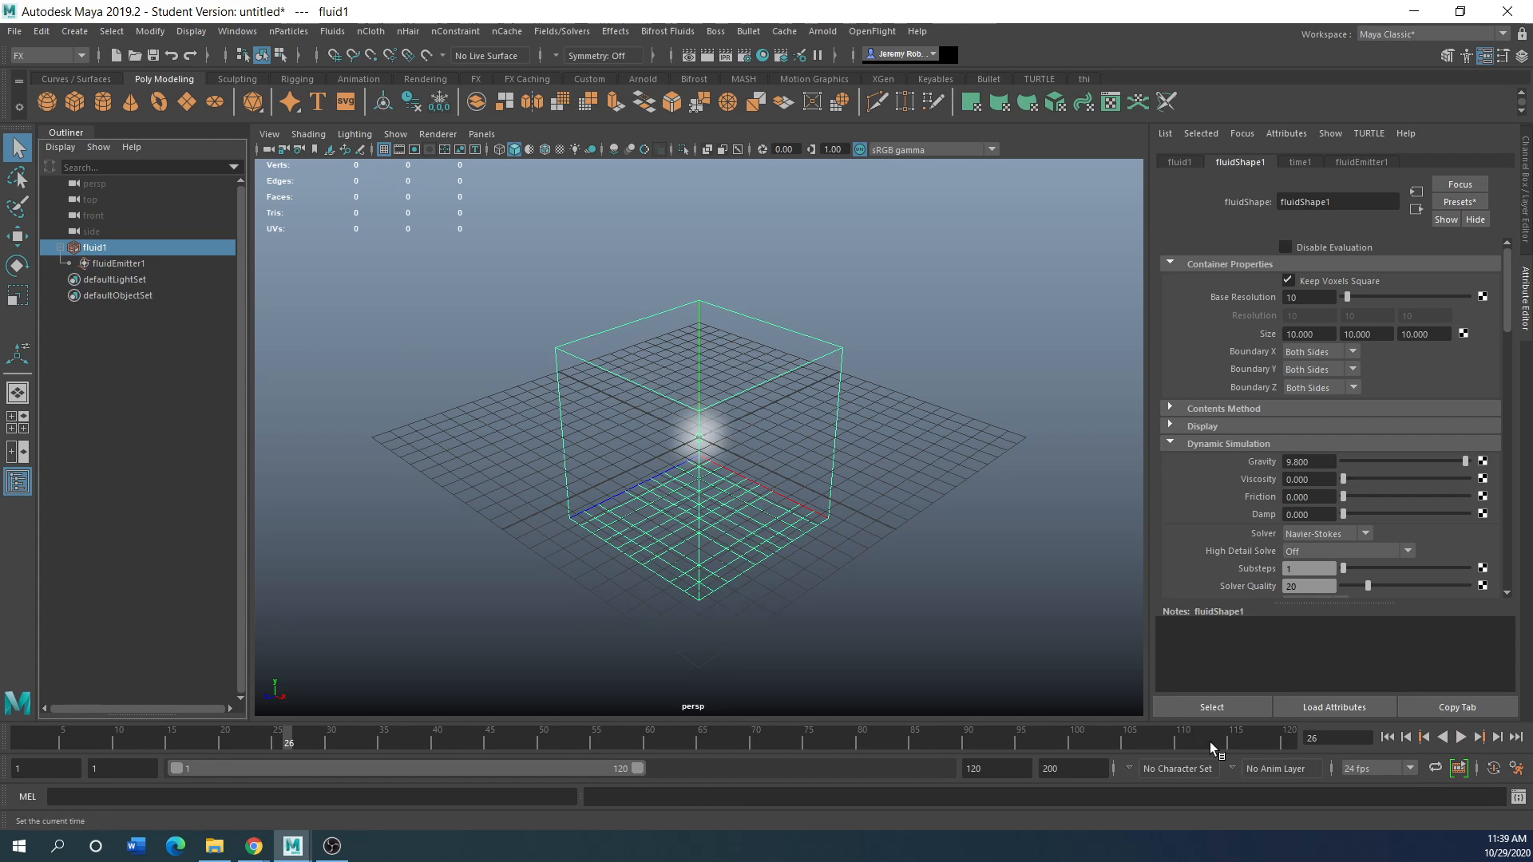
{"action": "left_click", "coordinate": [966, 768]}
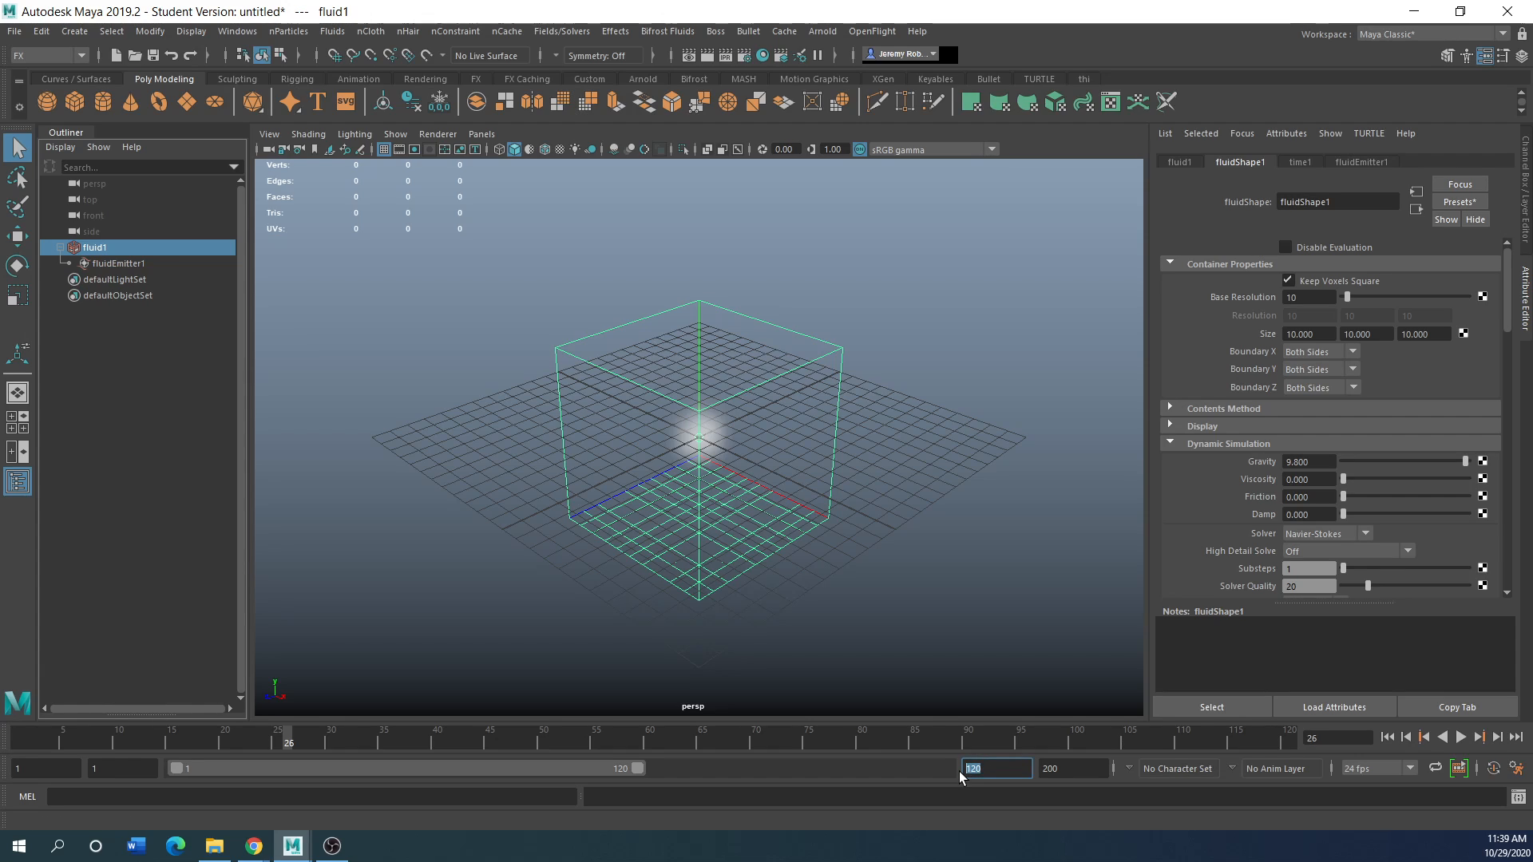
{"action": "key", "text": "Return"}
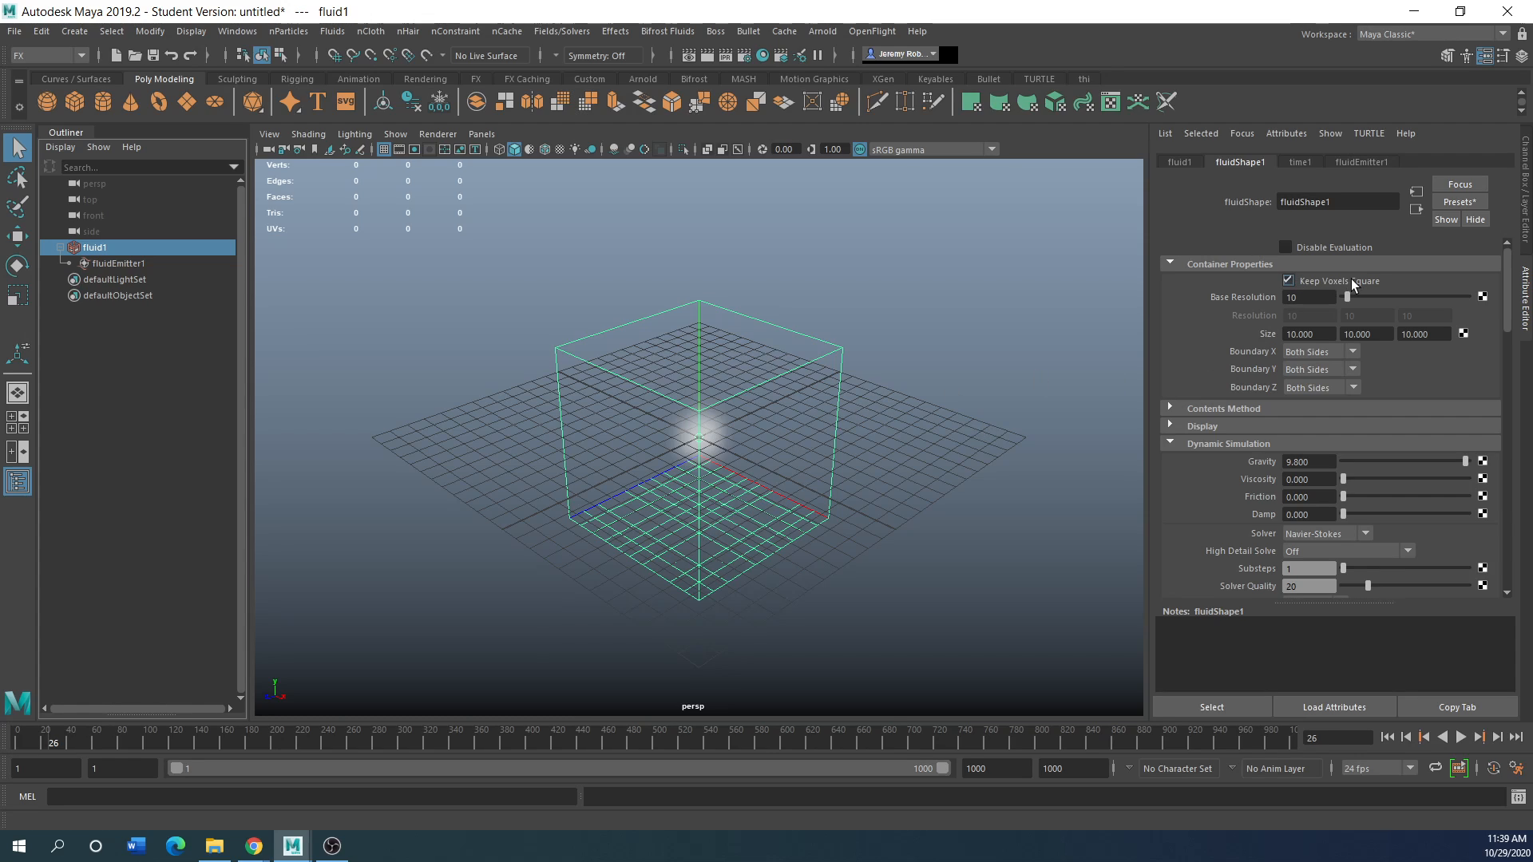
Raise the fluid container's base resolution to 56 and keep the container selected
{"action": "key", "text": "f"}
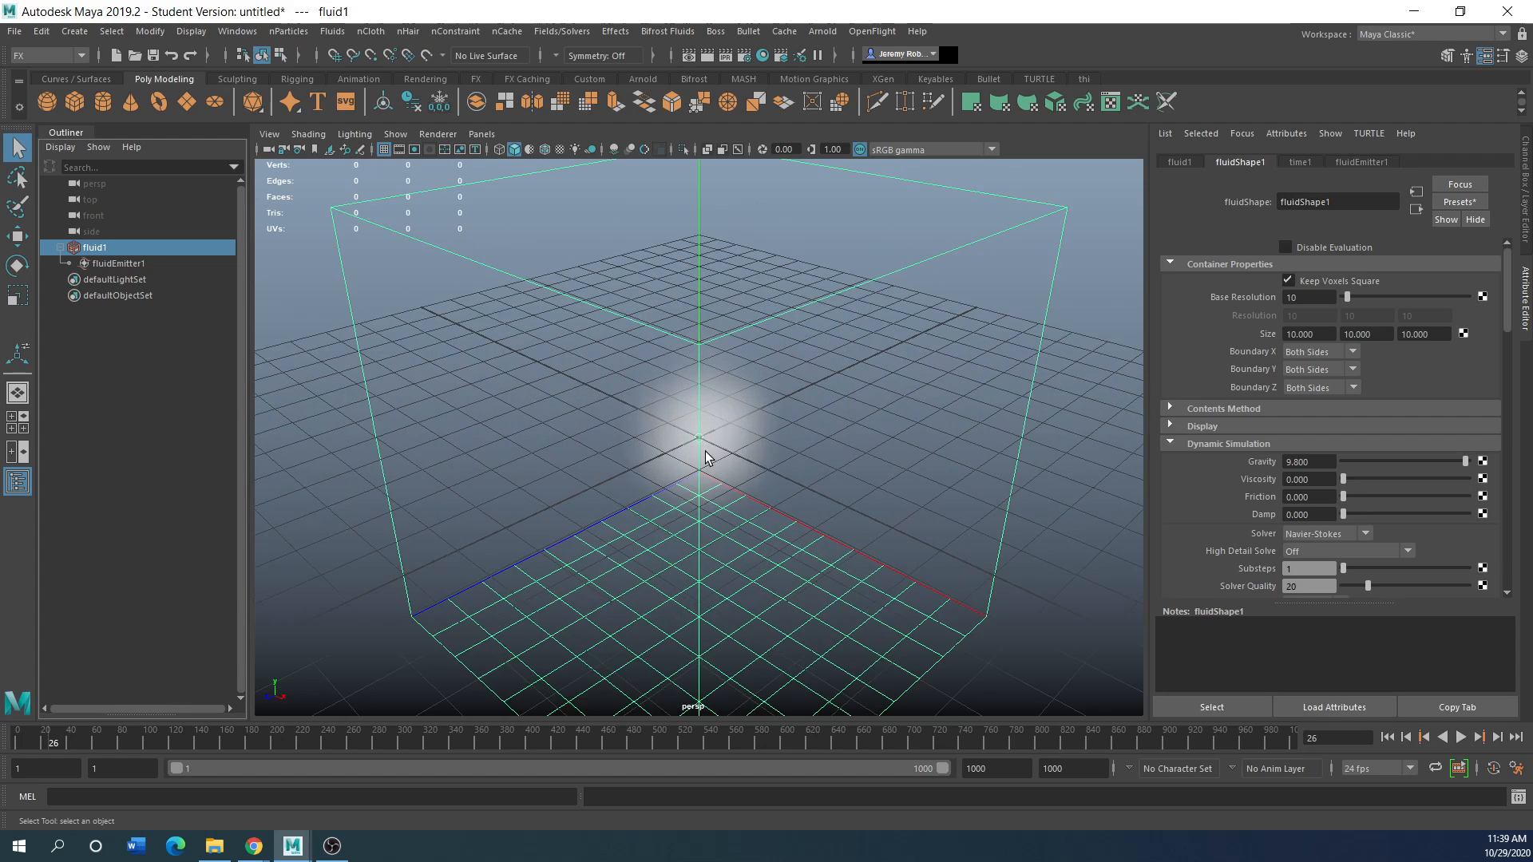
{"action": "scroll", "coordinate": [706, 457], "scroll_direction": "up", "scroll_amount": 2}
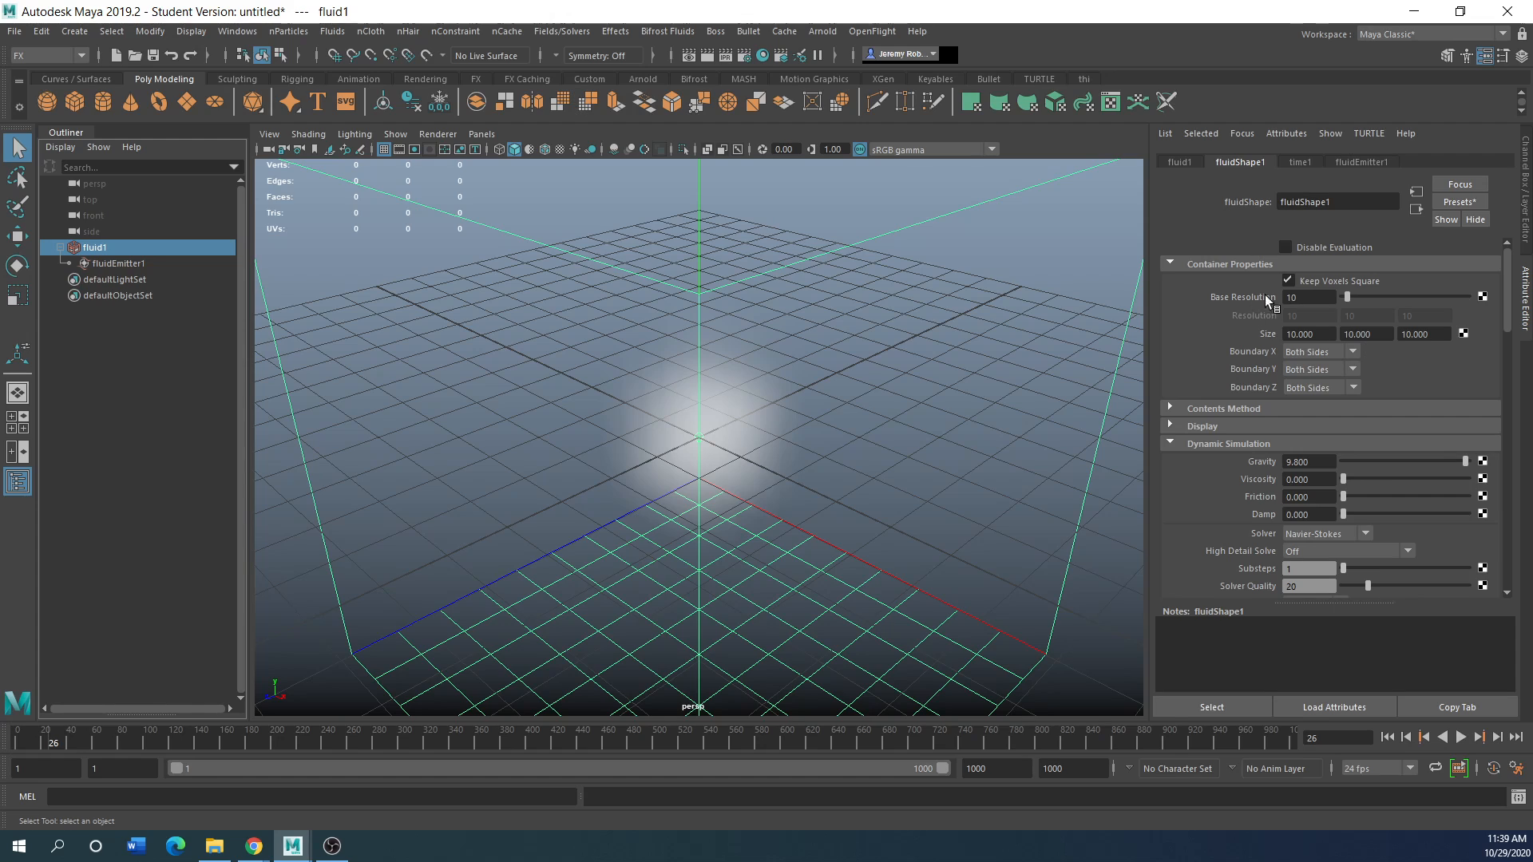
{"action": "scroll", "coordinate": [769, 583], "scroll_direction": "down", "scroll_amount": 3}
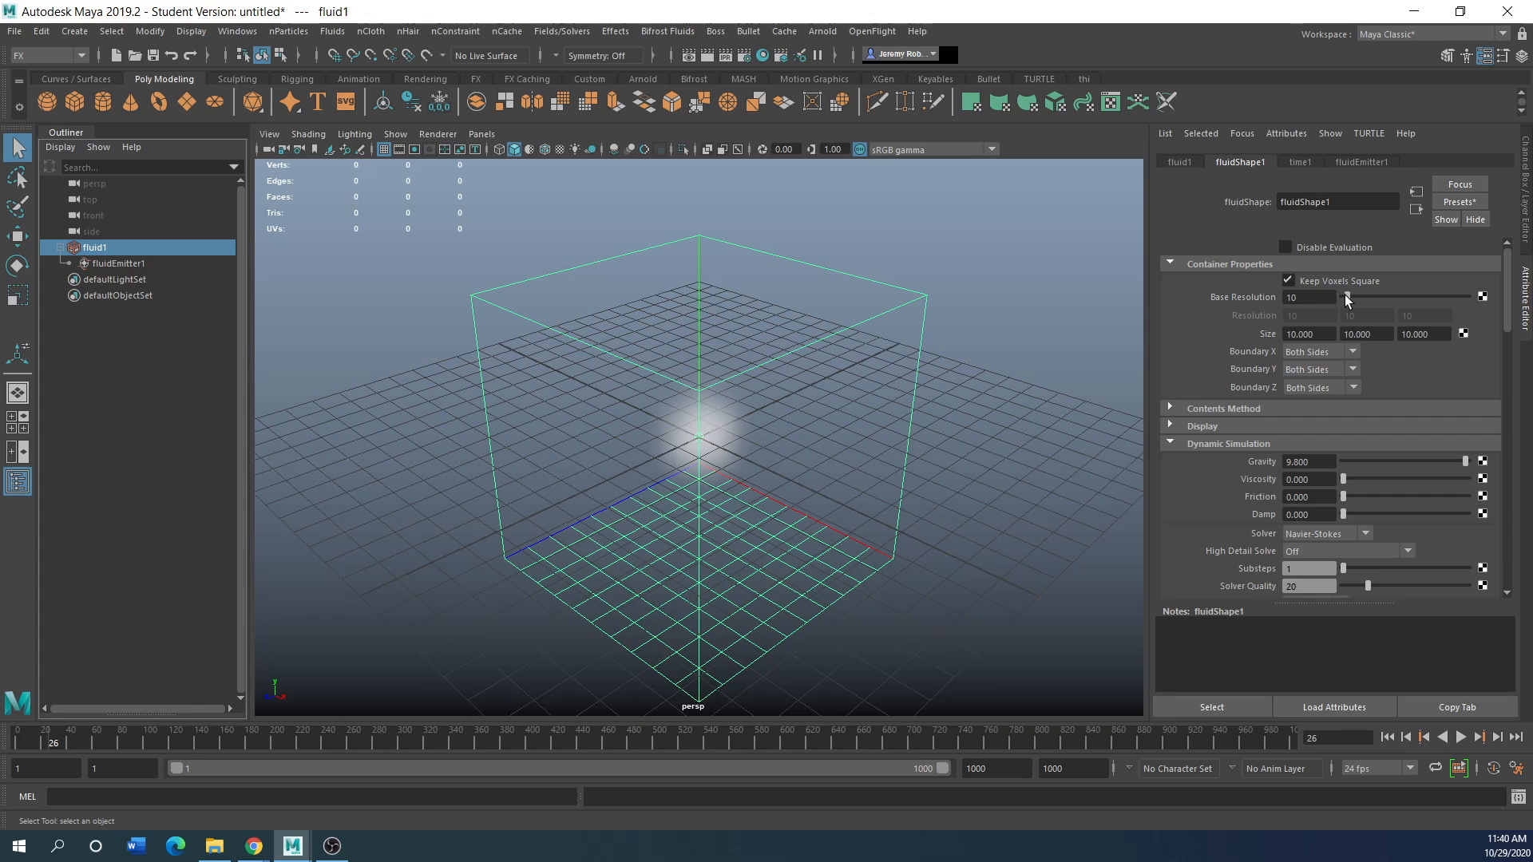
{"action": "left_click_drag", "start_coordinate": [1346, 299], "coordinate": [1349, 300]}
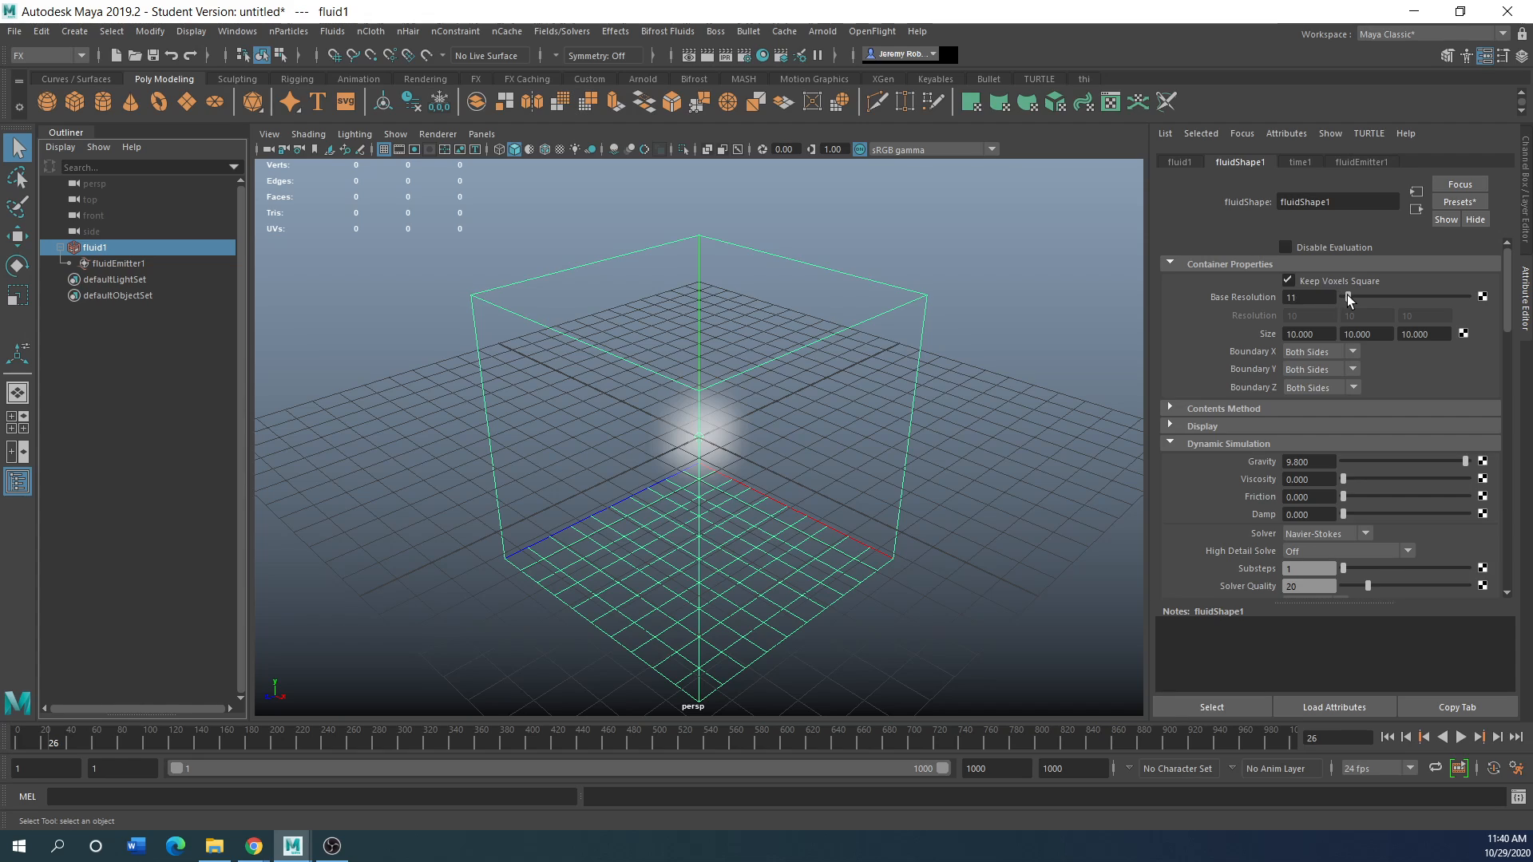
{"action": "left_click", "coordinate": [942, 589]}
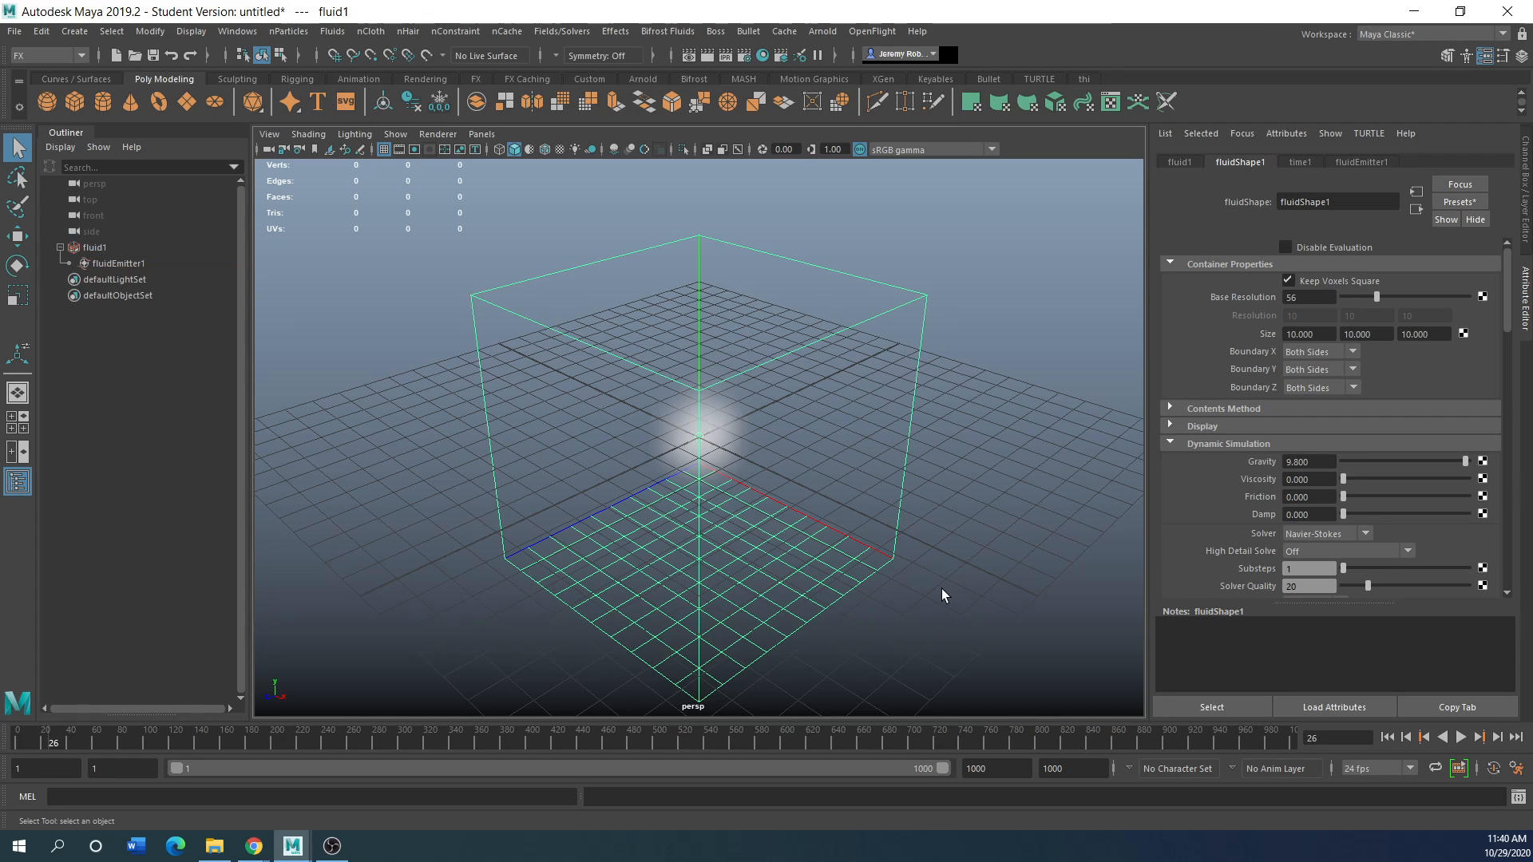
{"action": "left_click", "coordinate": [902, 477]}
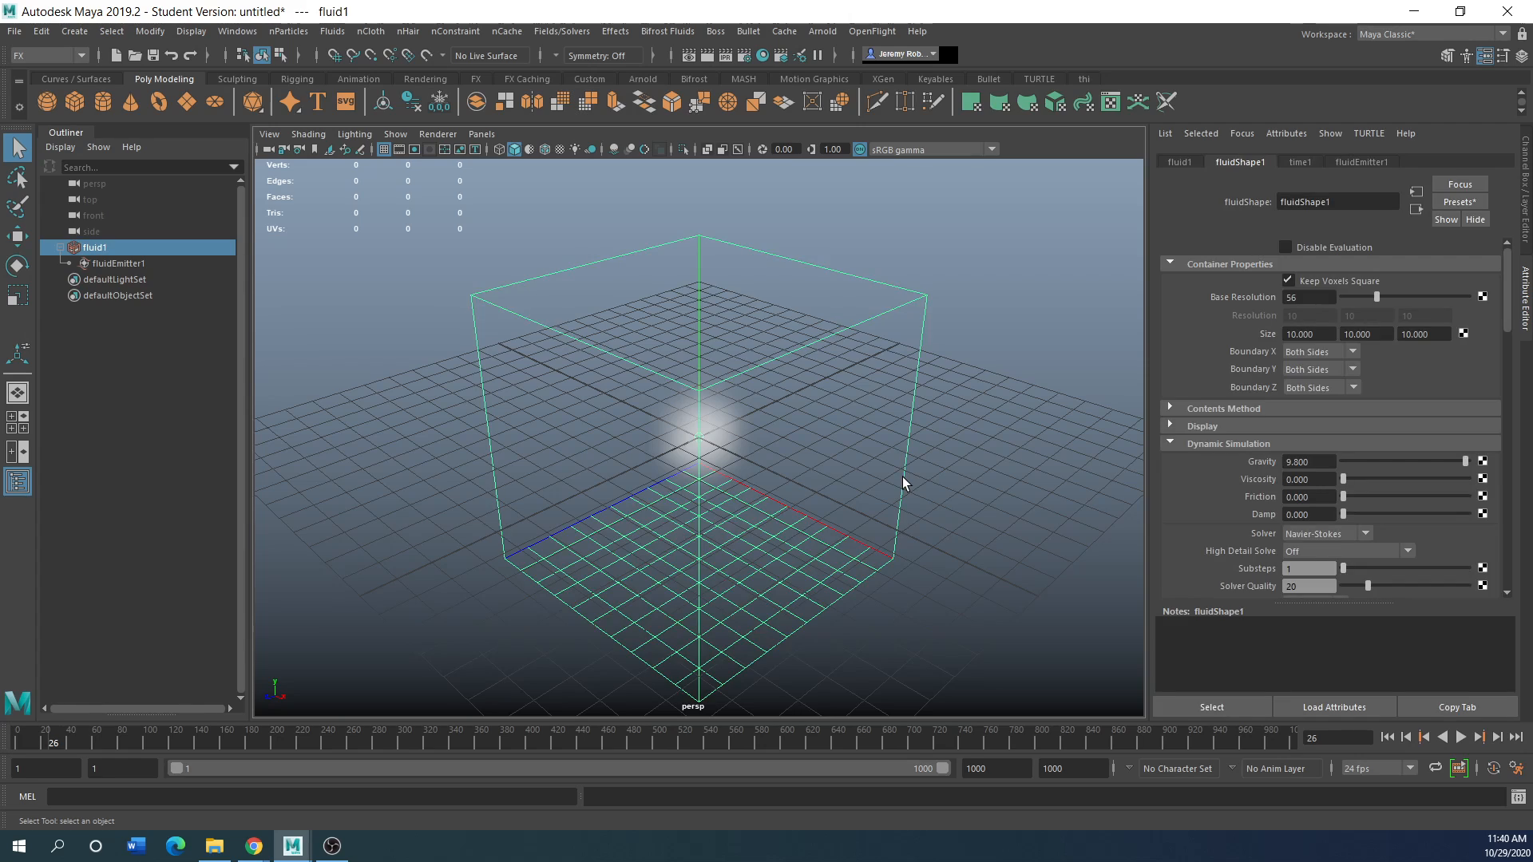
Turn off Keep Voxels Square and set the container's resolution to 40, 40, 40
{"action": "left_click", "coordinate": [1286, 280]}
{"action": "left_click", "coordinate": [1312, 315]}
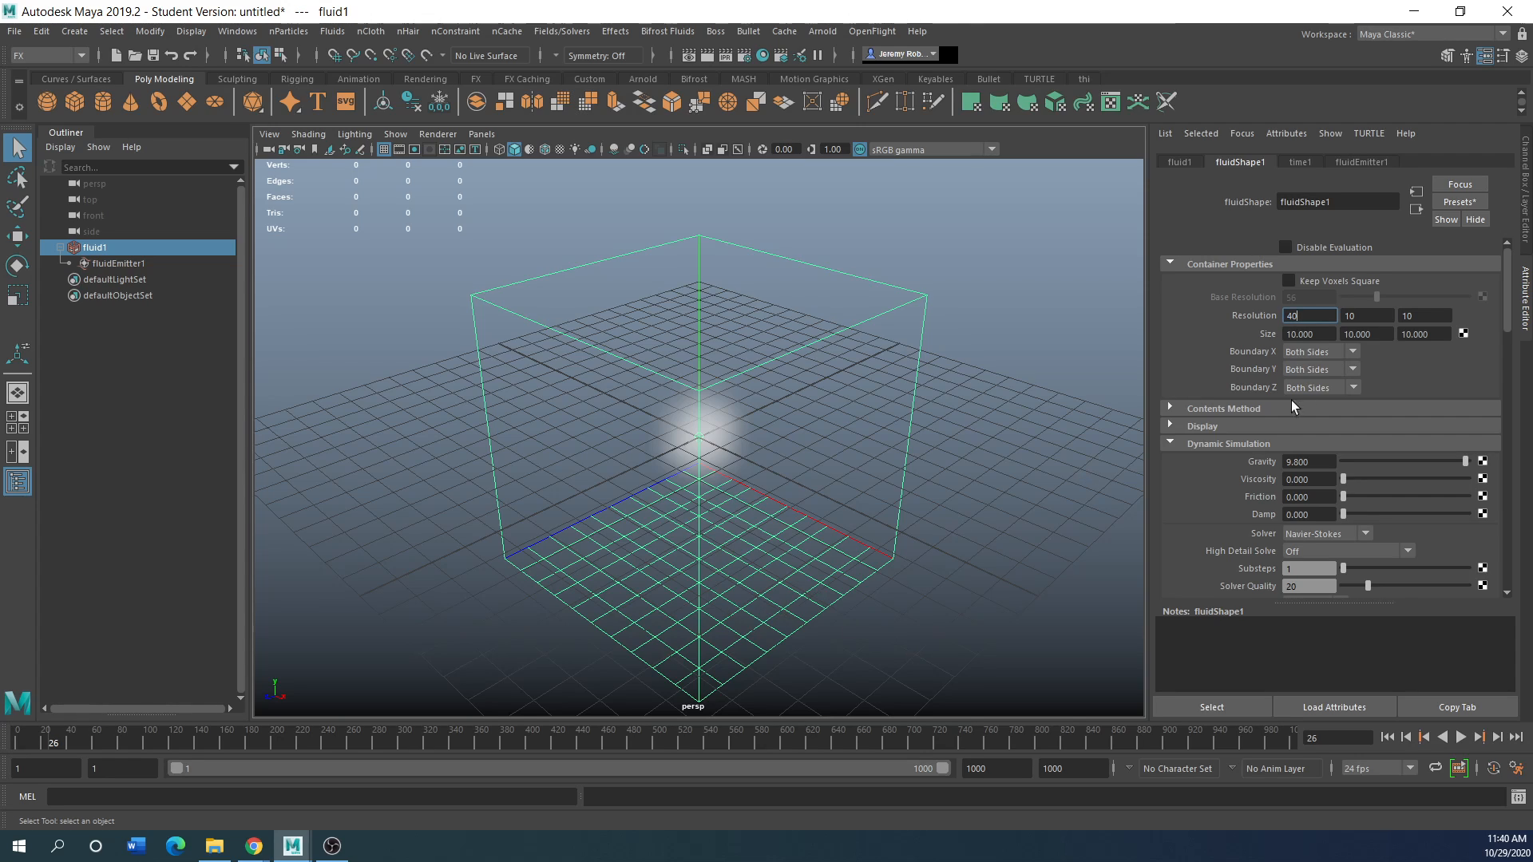
{"action": "type", "text": "40"}
{"action": "key", "text": "Tab"}
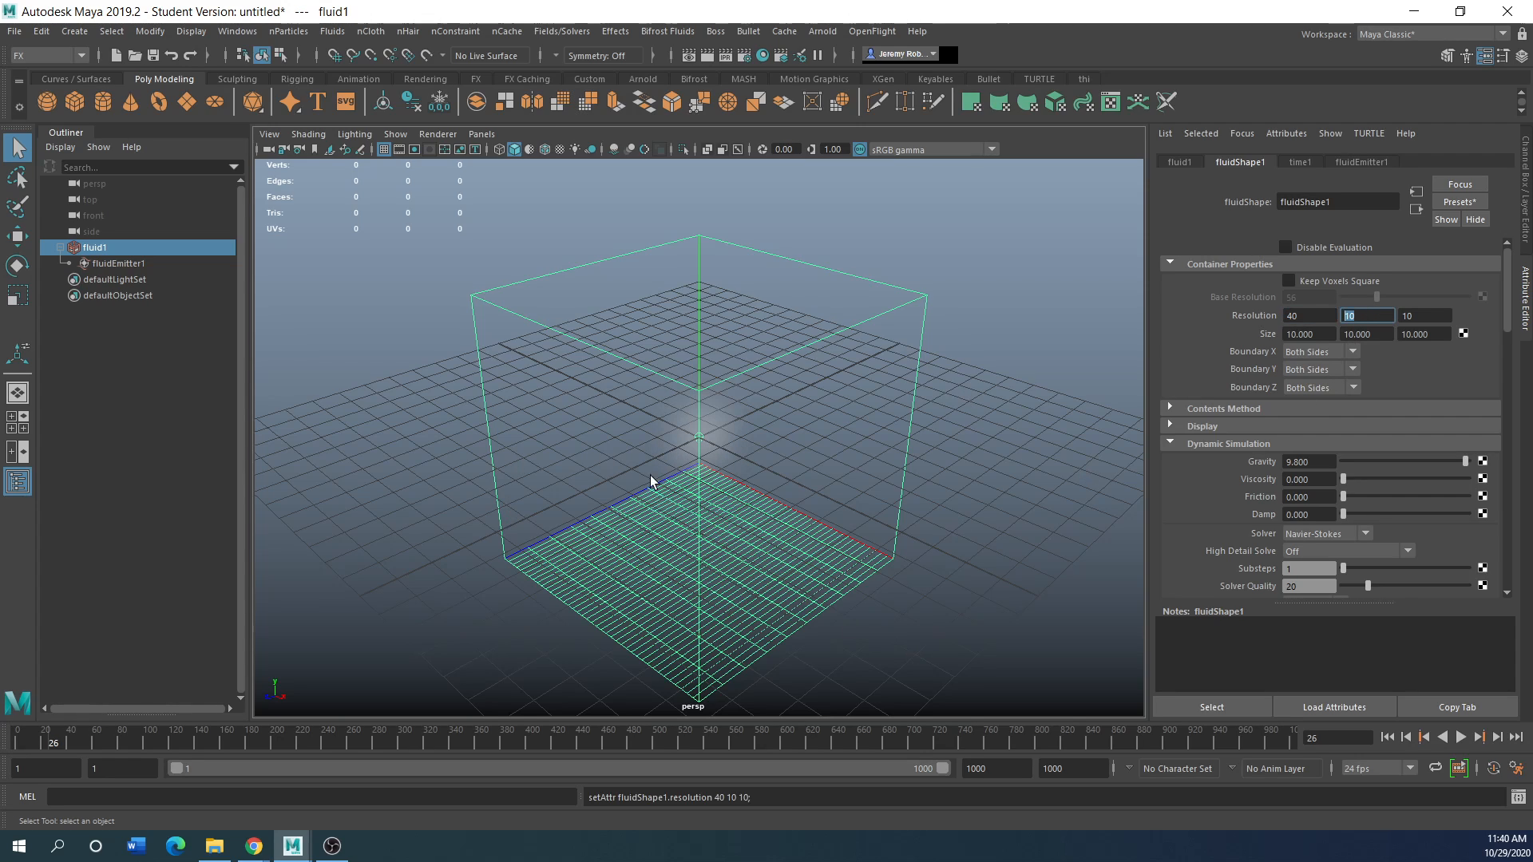
{"action": "type", "text": "40"}
{"action": "key", "text": "Tab"}
{"action": "type", "text": "40"}
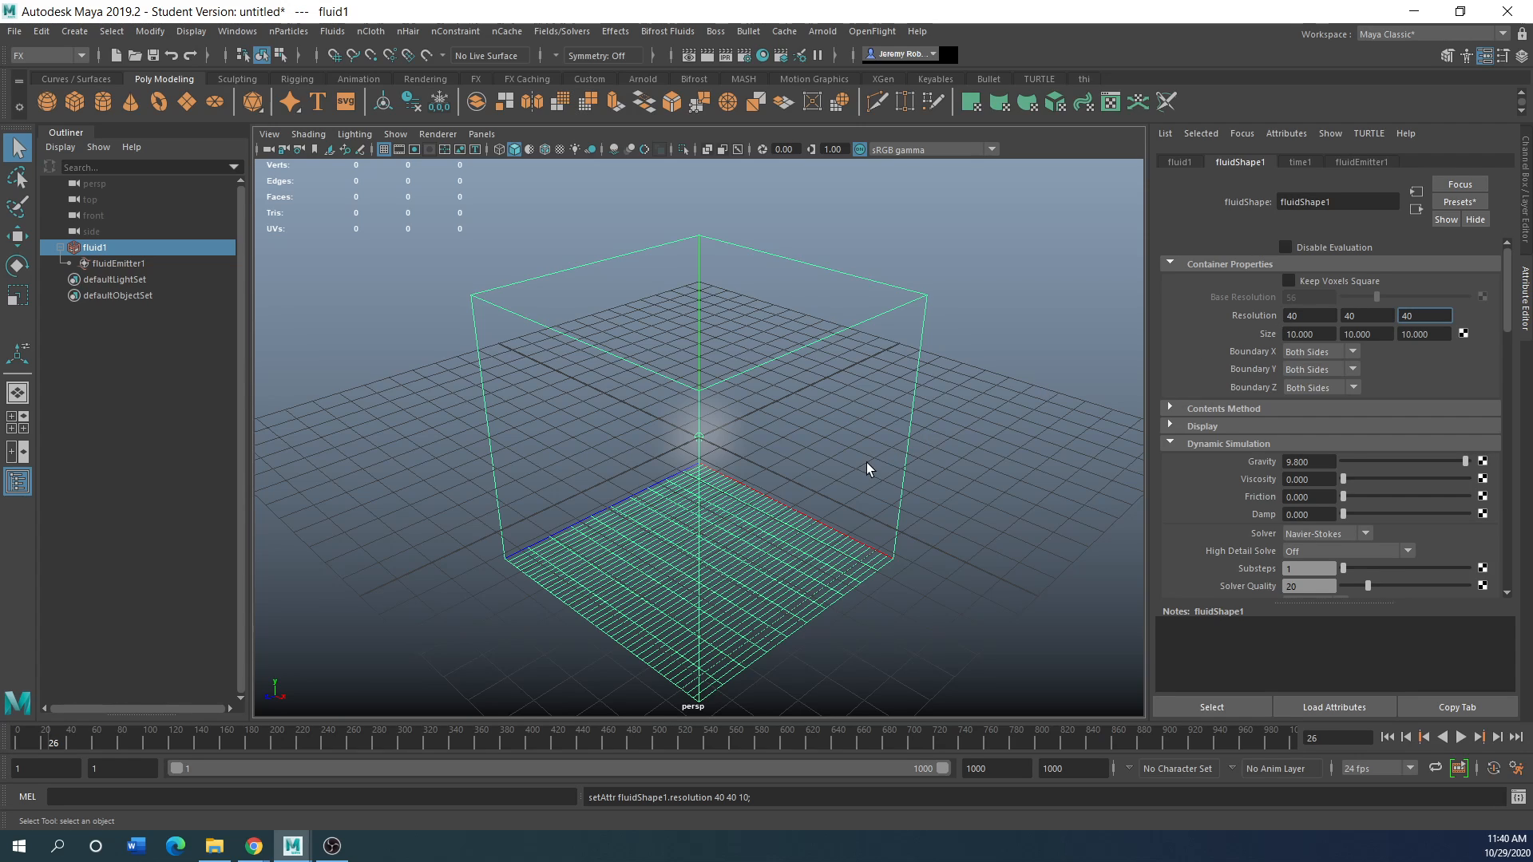
{"action": "key", "text": "Return"}
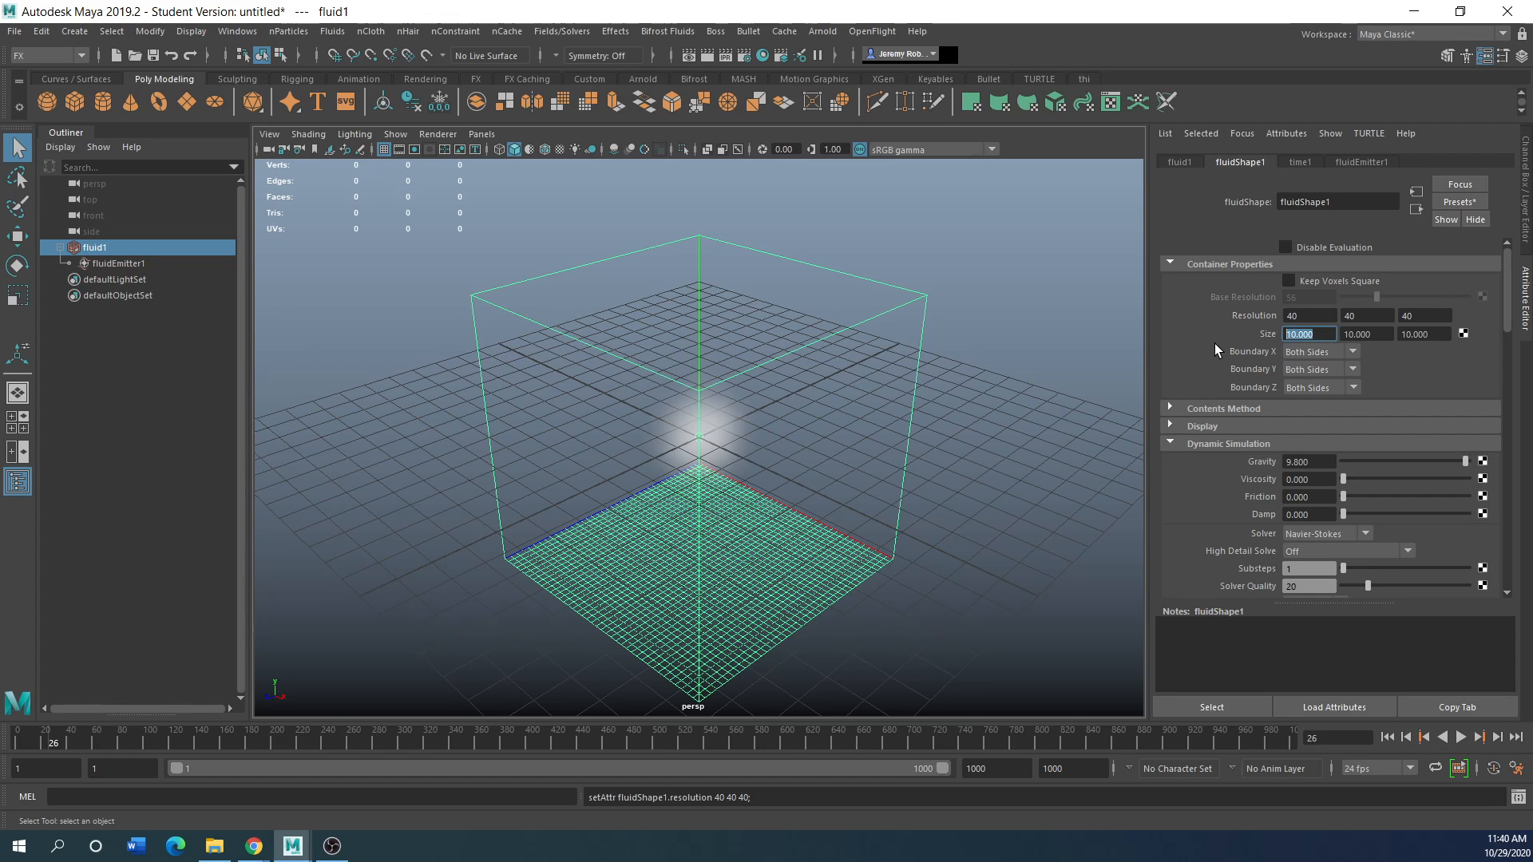
Set the fluid container's size to 20, 20, 20
{"action": "type", "text": "20"}
{"action": "key", "text": "Tab"}
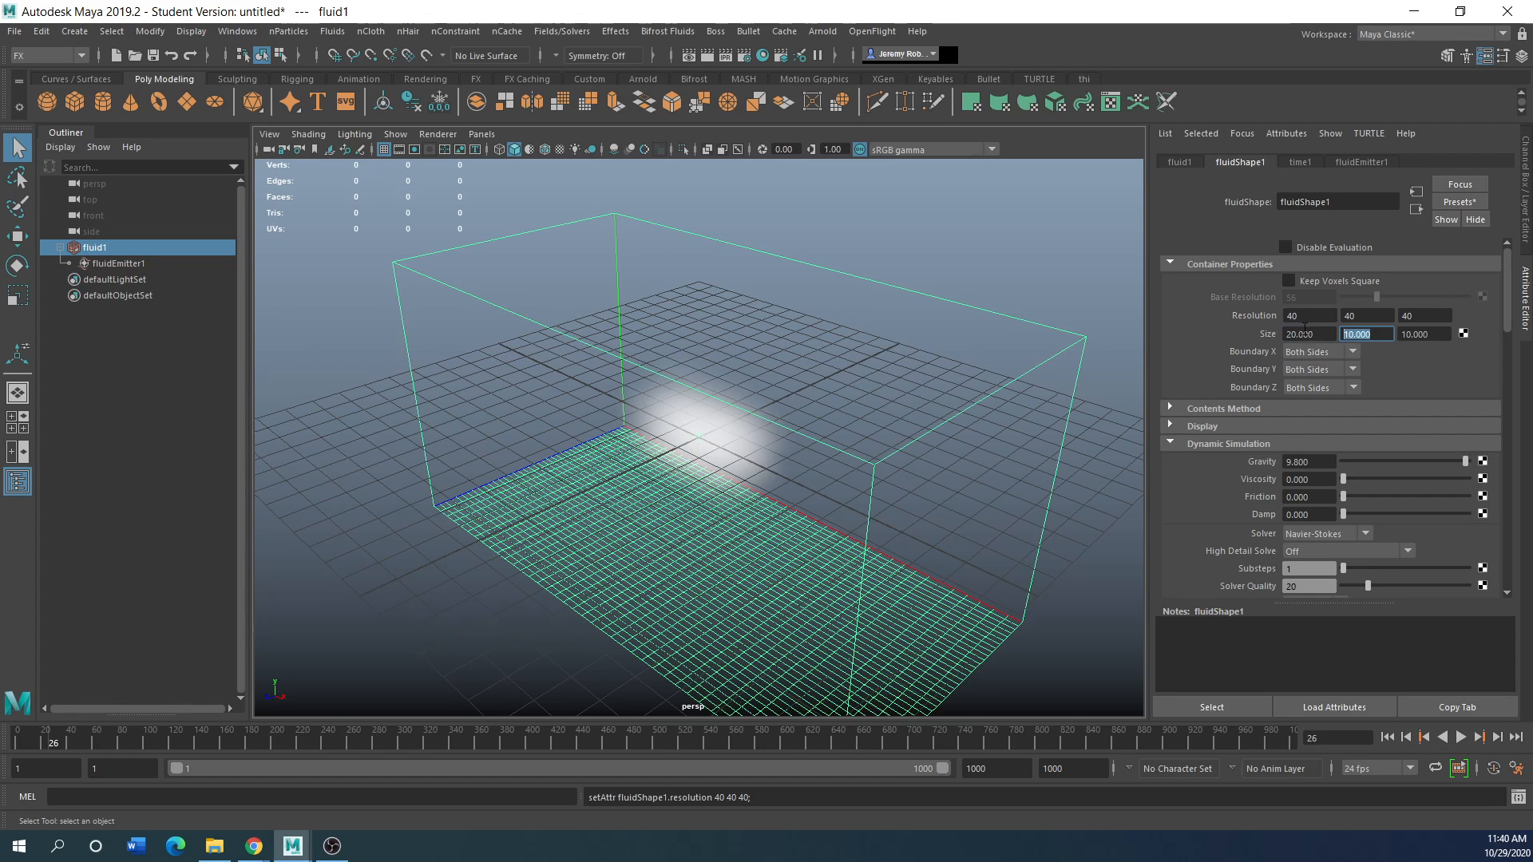
{"action": "type", "text": "20"}
{"action": "key", "text": "Tab"}
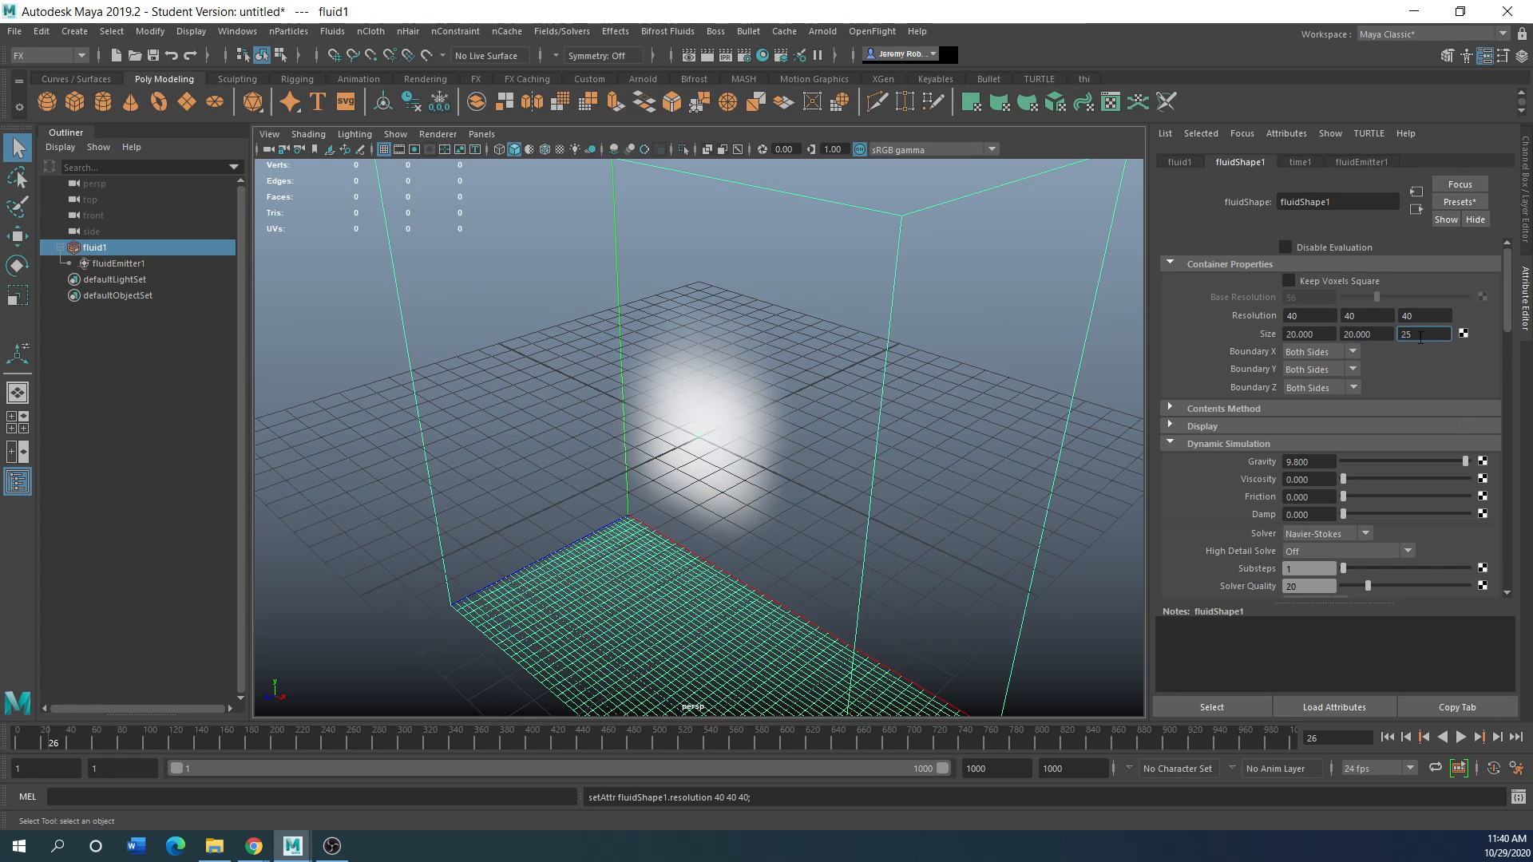
{"action": "type", "text": "20"}
{"action": "key", "text": "Return"}
{"action": "key", "text": "f"}
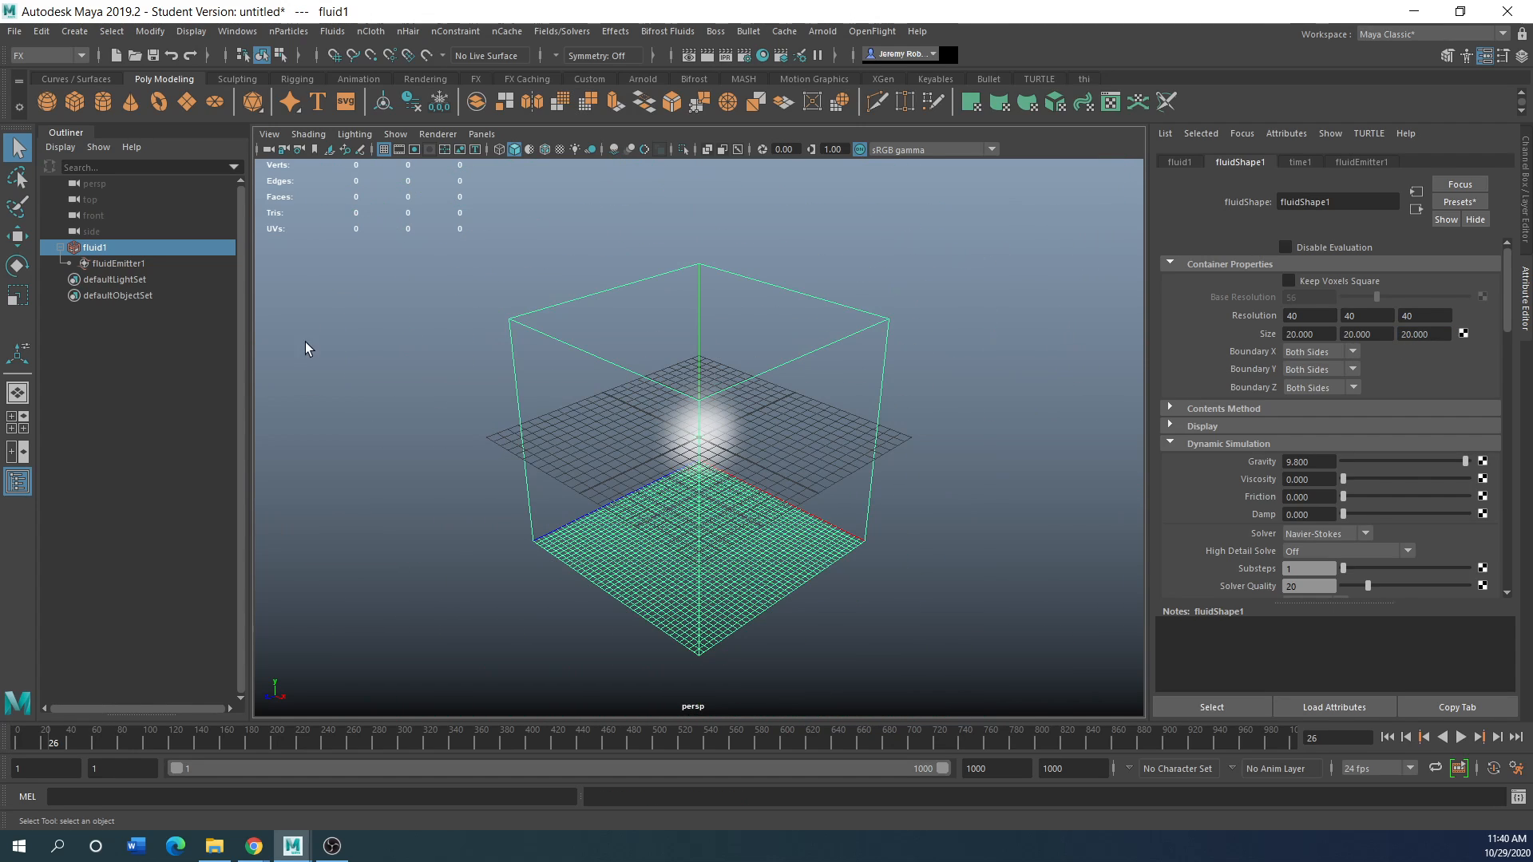
Move the fluid container straight up about 10.5 units so its floor sits near the grid plane
{"action": "left_click_drag", "start_coordinate": [469, 376], "coordinate": [383, 325], "text": "alt"}
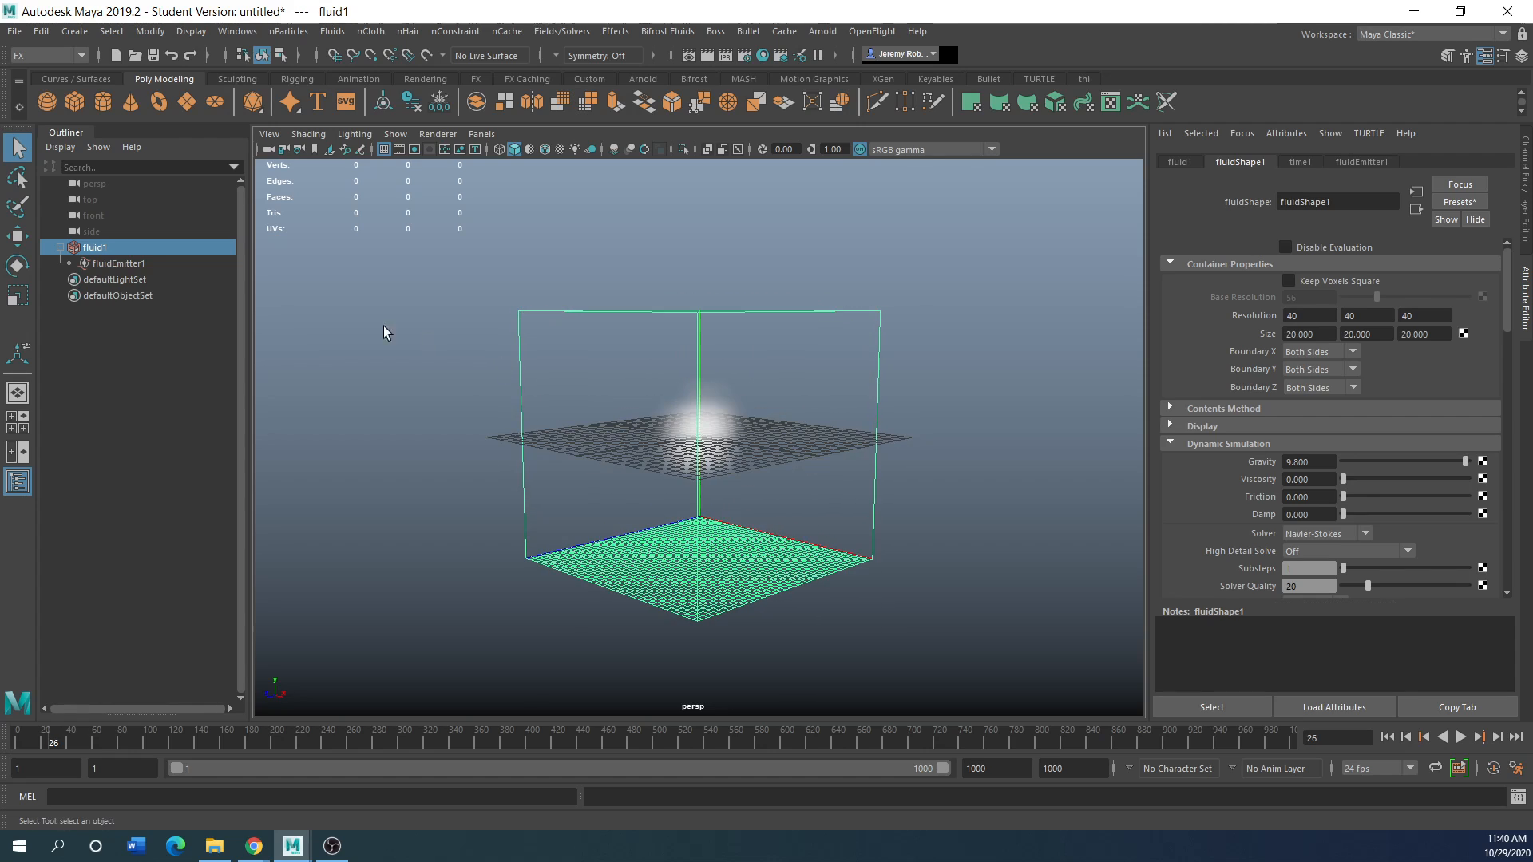
{"action": "left_click", "coordinate": [17, 236]}
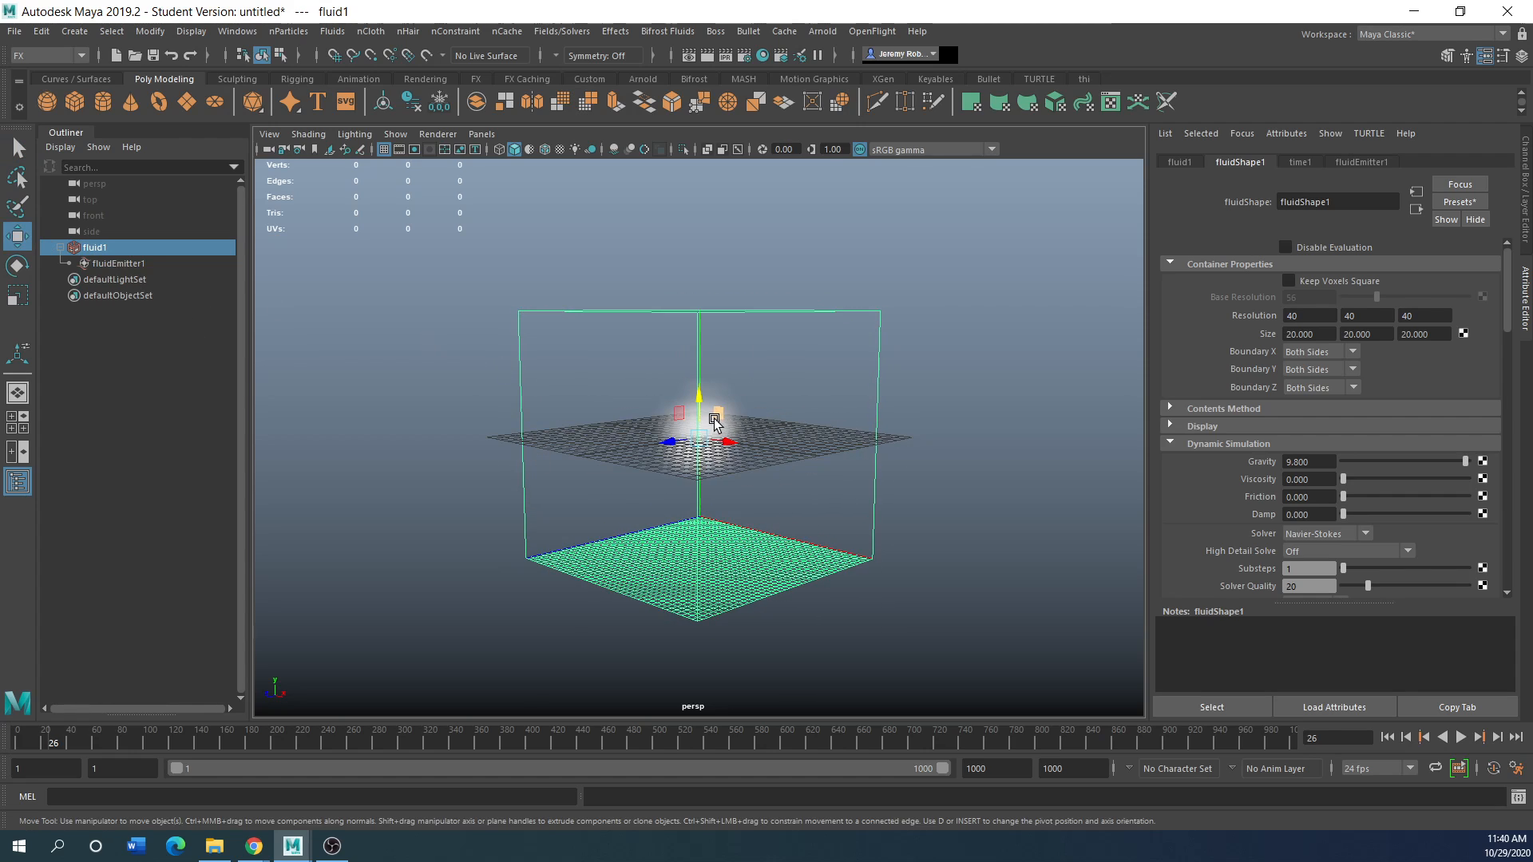
{"action": "left_click_drag", "start_coordinate": [702, 415], "coordinate": [659, 281]}
{"action": "mouse_move", "coordinate": [675, 485]}
{"action": "left_mouse_down", "text": "alt"}
{"action": "mouse_move", "coordinate": [654, 503]}
{"action": "mouse_move", "coordinate": [667, 473]}
{"action": "left_mouse_up", "text": "alt"}
{"action": "middle_click_drag", "start_coordinate": [673, 445], "coordinate": [663, 535], "text": "alt"}
{"action": "scroll", "coordinate": [610, 584], "scroll_direction": "up", "scroll_amount": 3}
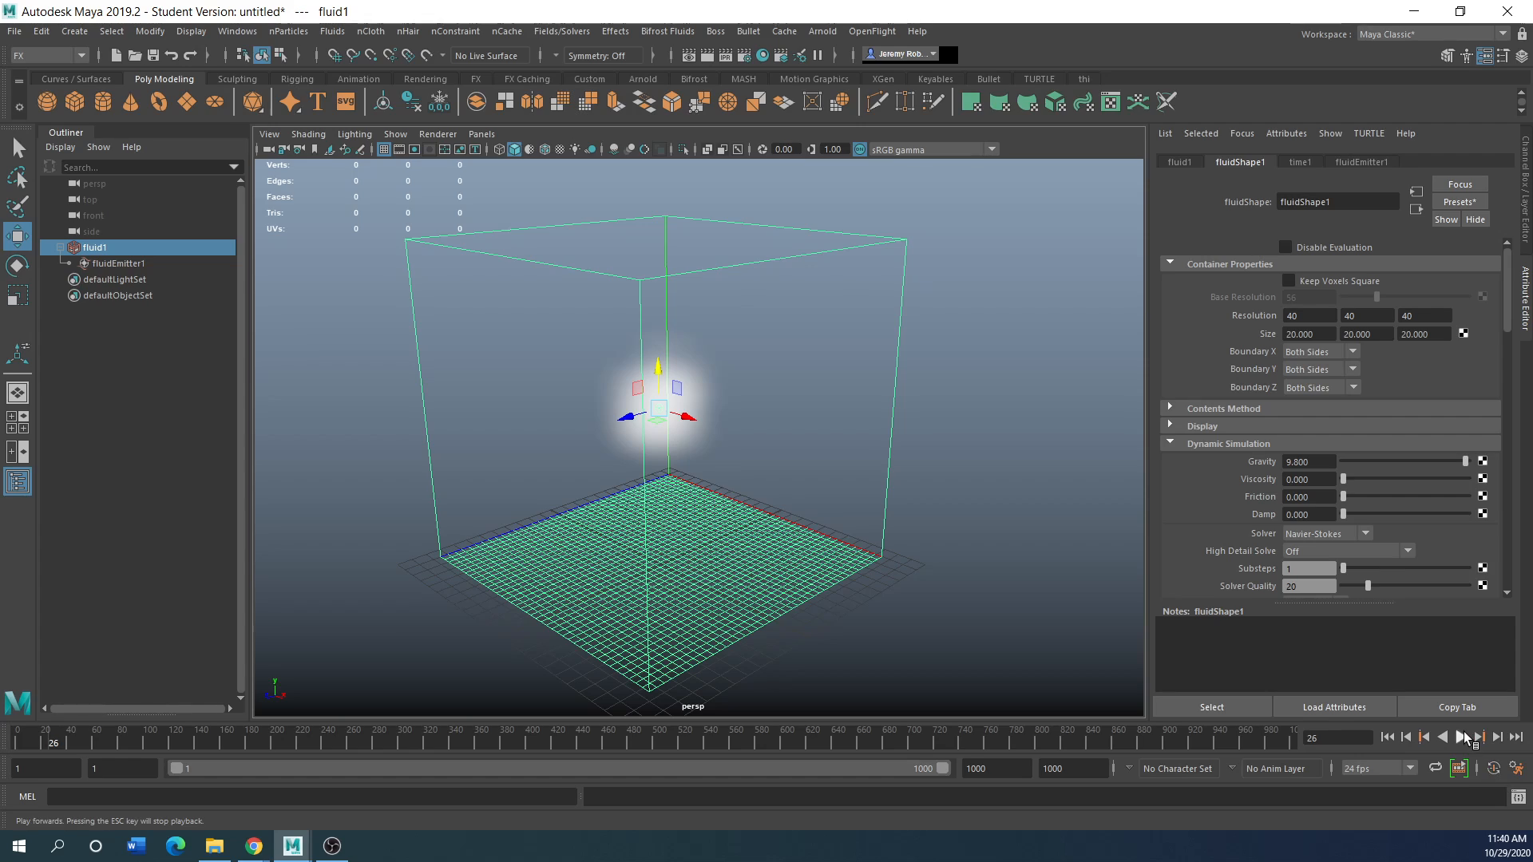
Test the simulation briefly, rewind to the first frame, and play it again
{"action": "left_click", "coordinate": [1462, 737]}
{"action": "left_click", "coordinate": [1462, 737]}
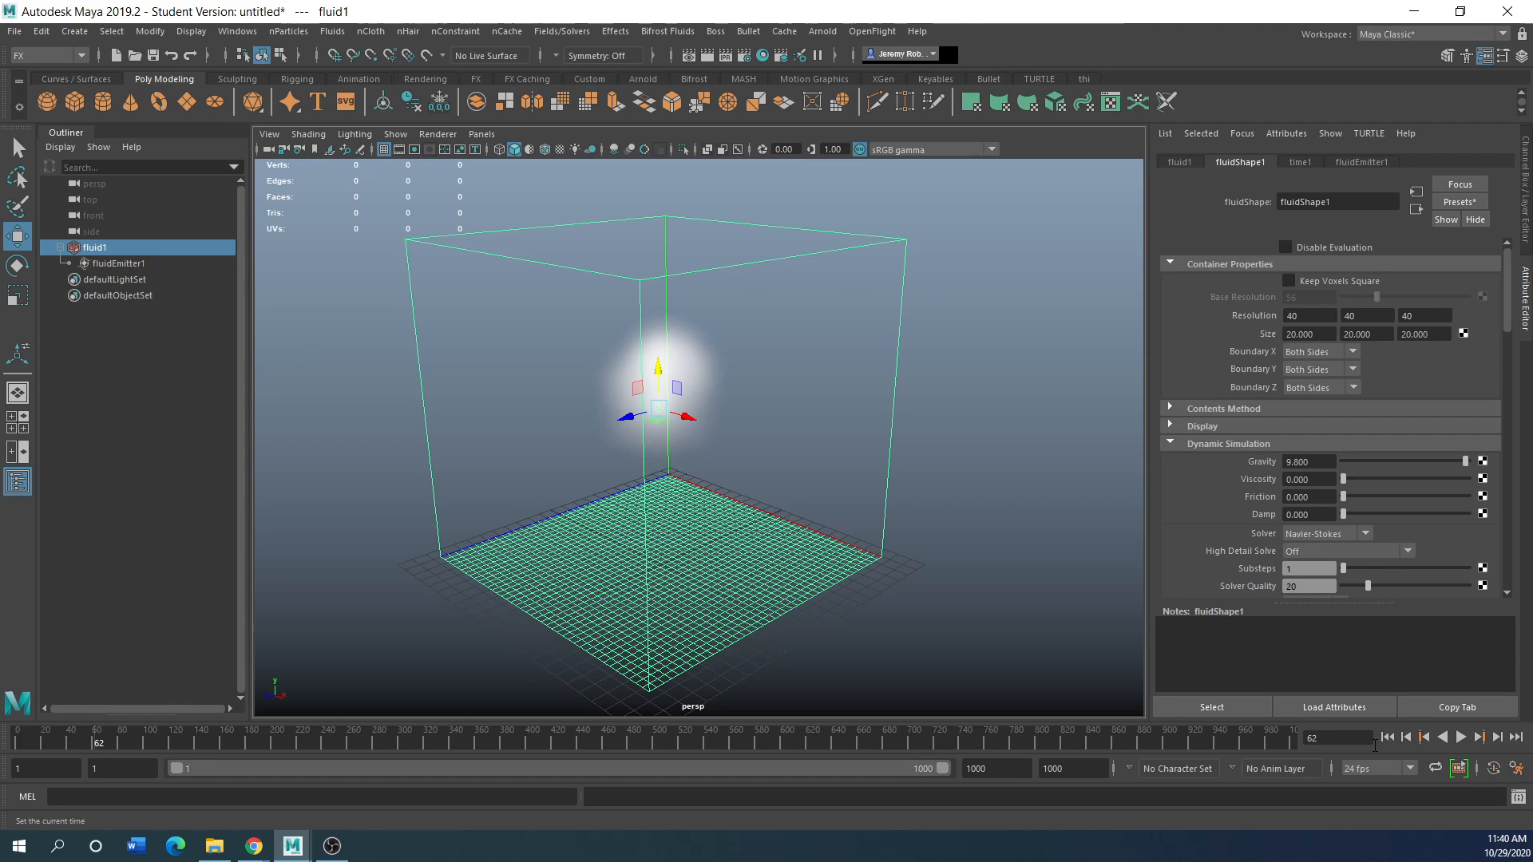
{"action": "left_click", "coordinate": [1386, 738]}
{"action": "left_click", "coordinate": [1460, 738]}
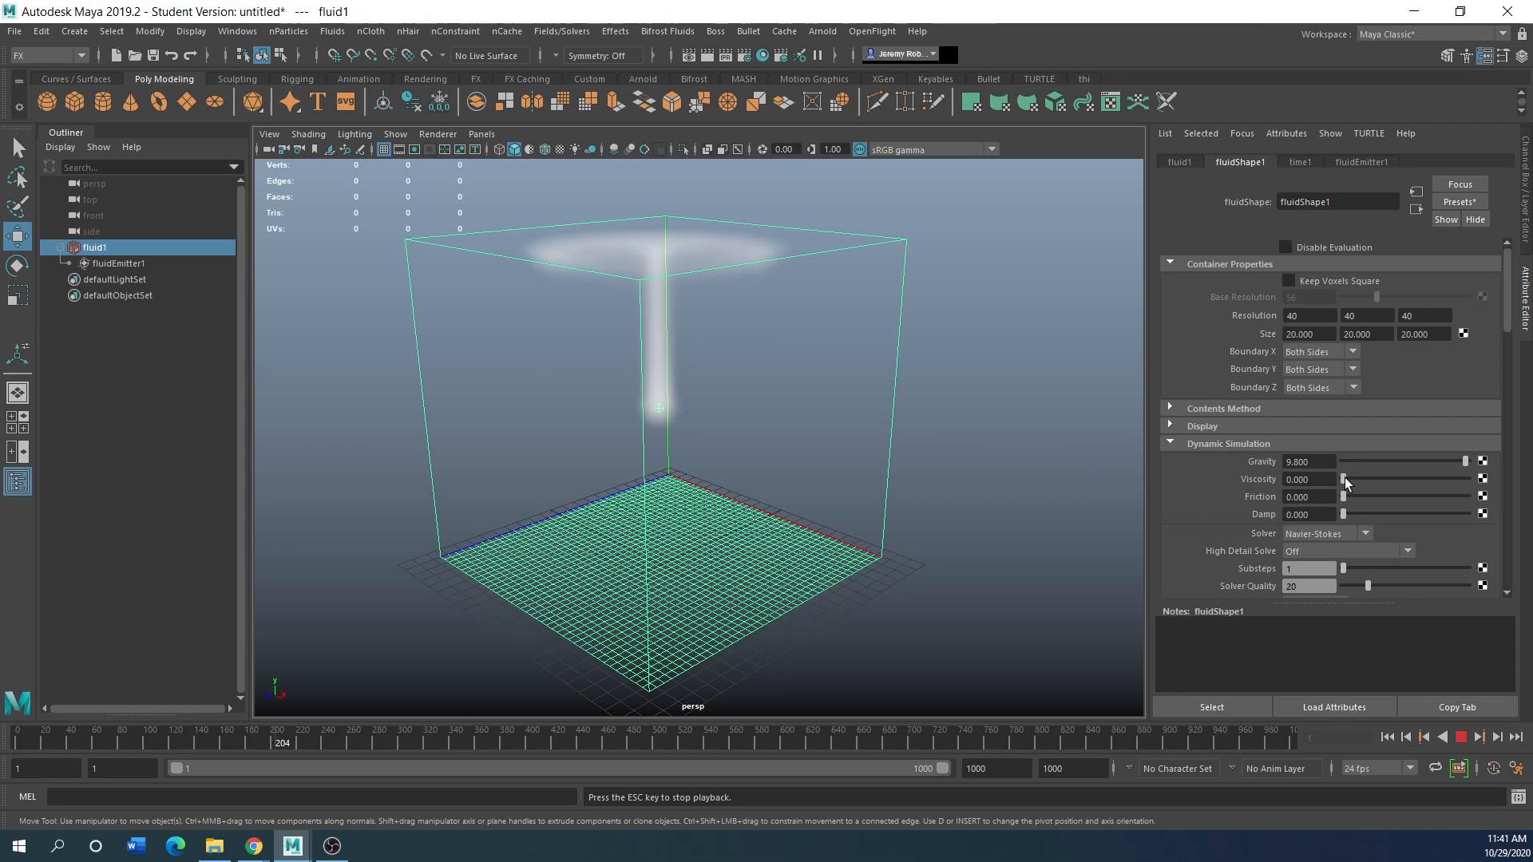
Raise the container's viscosity to 0.387 during playback, check the fluid from a lower angle, and stop the simulation
{"action": "left_click_drag", "start_coordinate": [1343, 479], "coordinate": [1359, 476]}
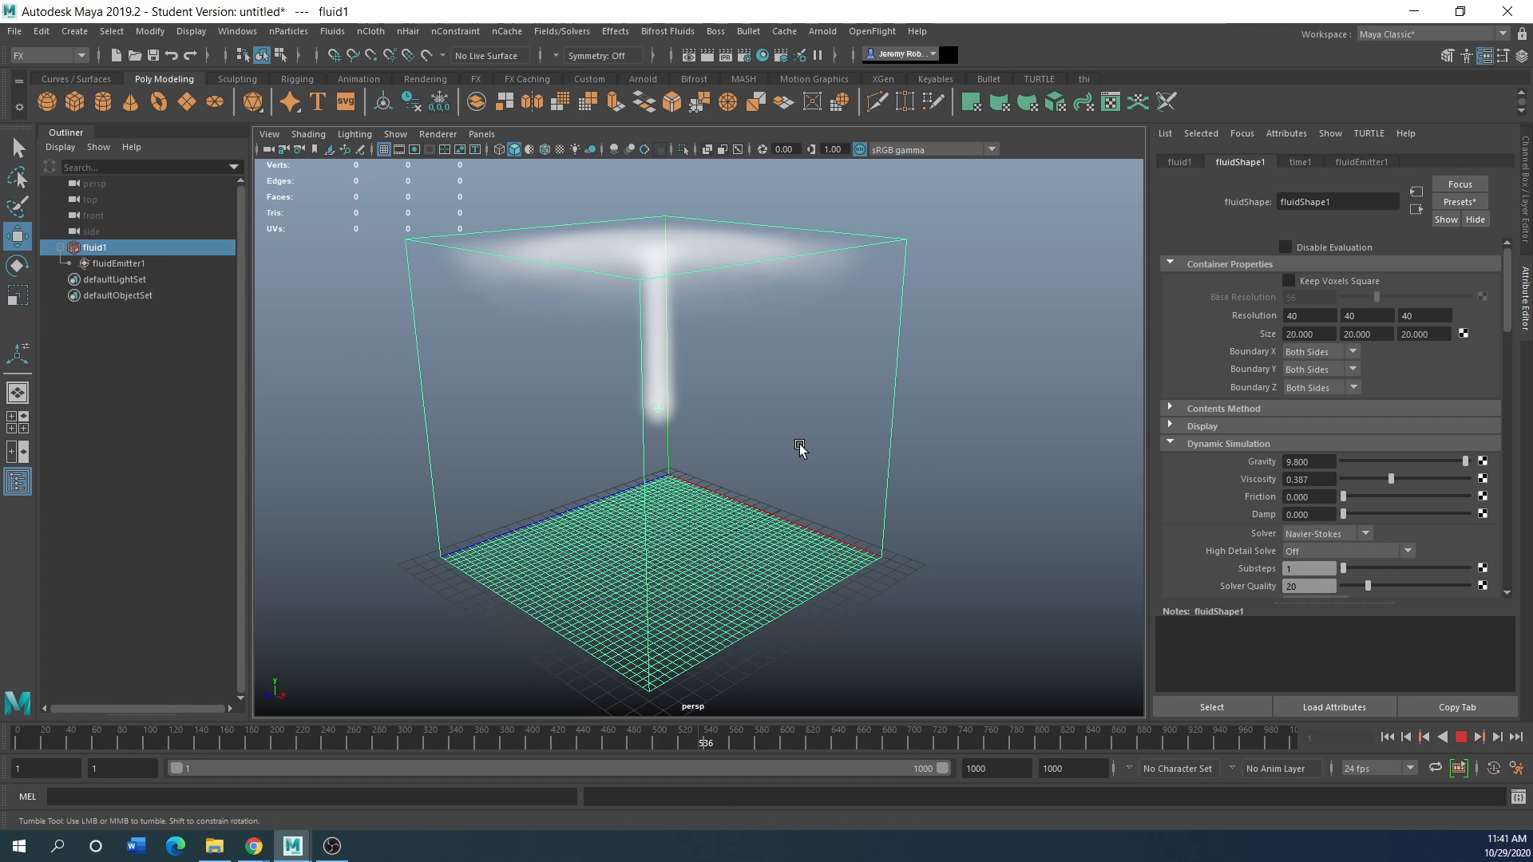
{"action": "mouse_move", "coordinate": [801, 448]}
{"action": "left_mouse_down", "text": "alt"}
{"action": "mouse_move", "coordinate": [783, 421]}
{"action": "mouse_move", "coordinate": [754, 445]}
{"action": "mouse_move", "coordinate": [772, 447]}
{"action": "left_mouse_up", "text": "alt"}
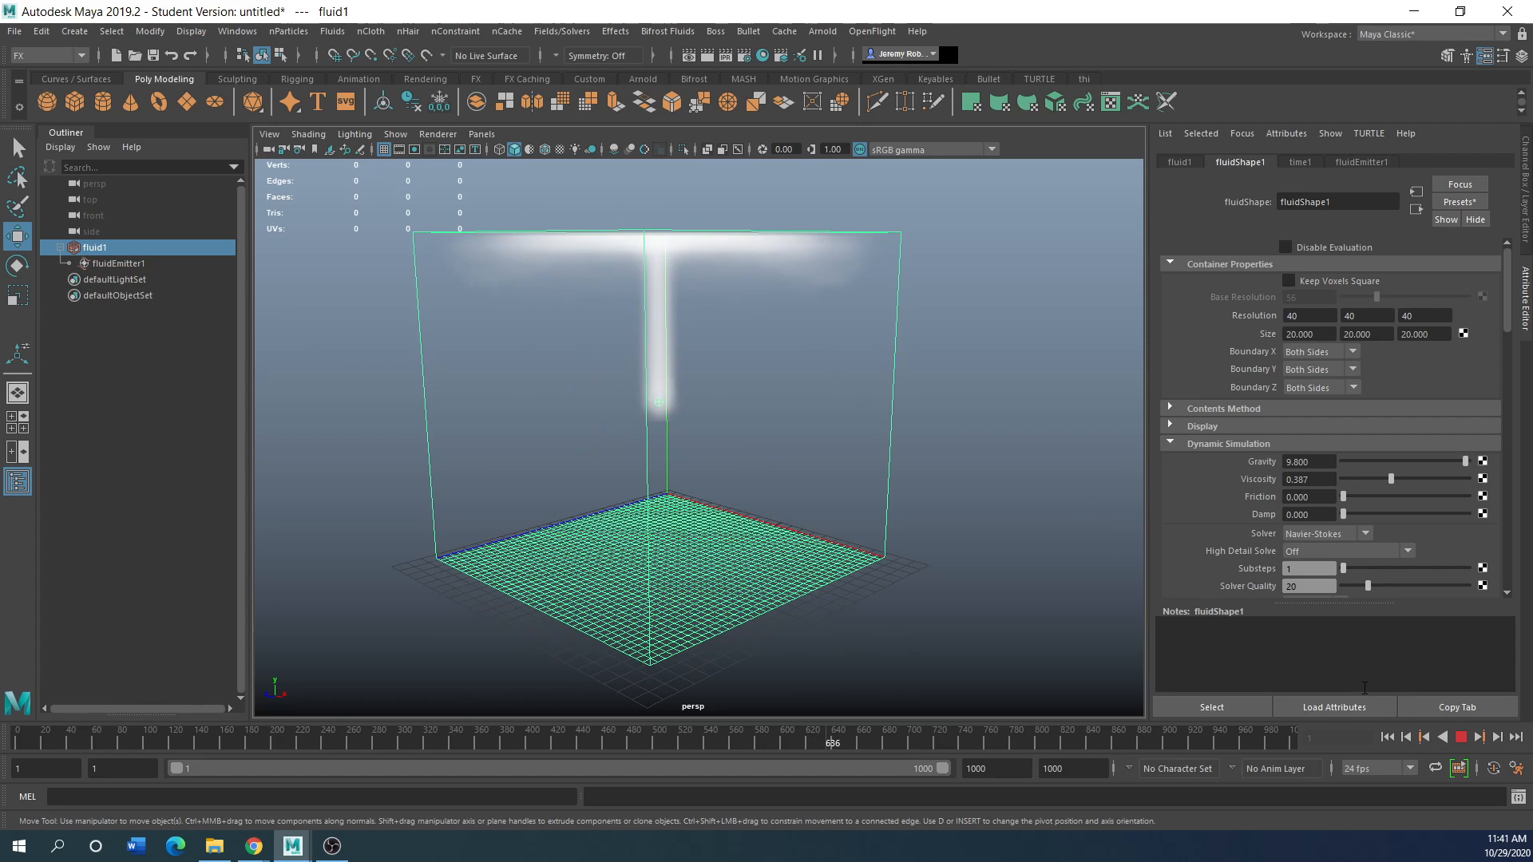
{"action": "left_click", "coordinate": [1469, 742]}
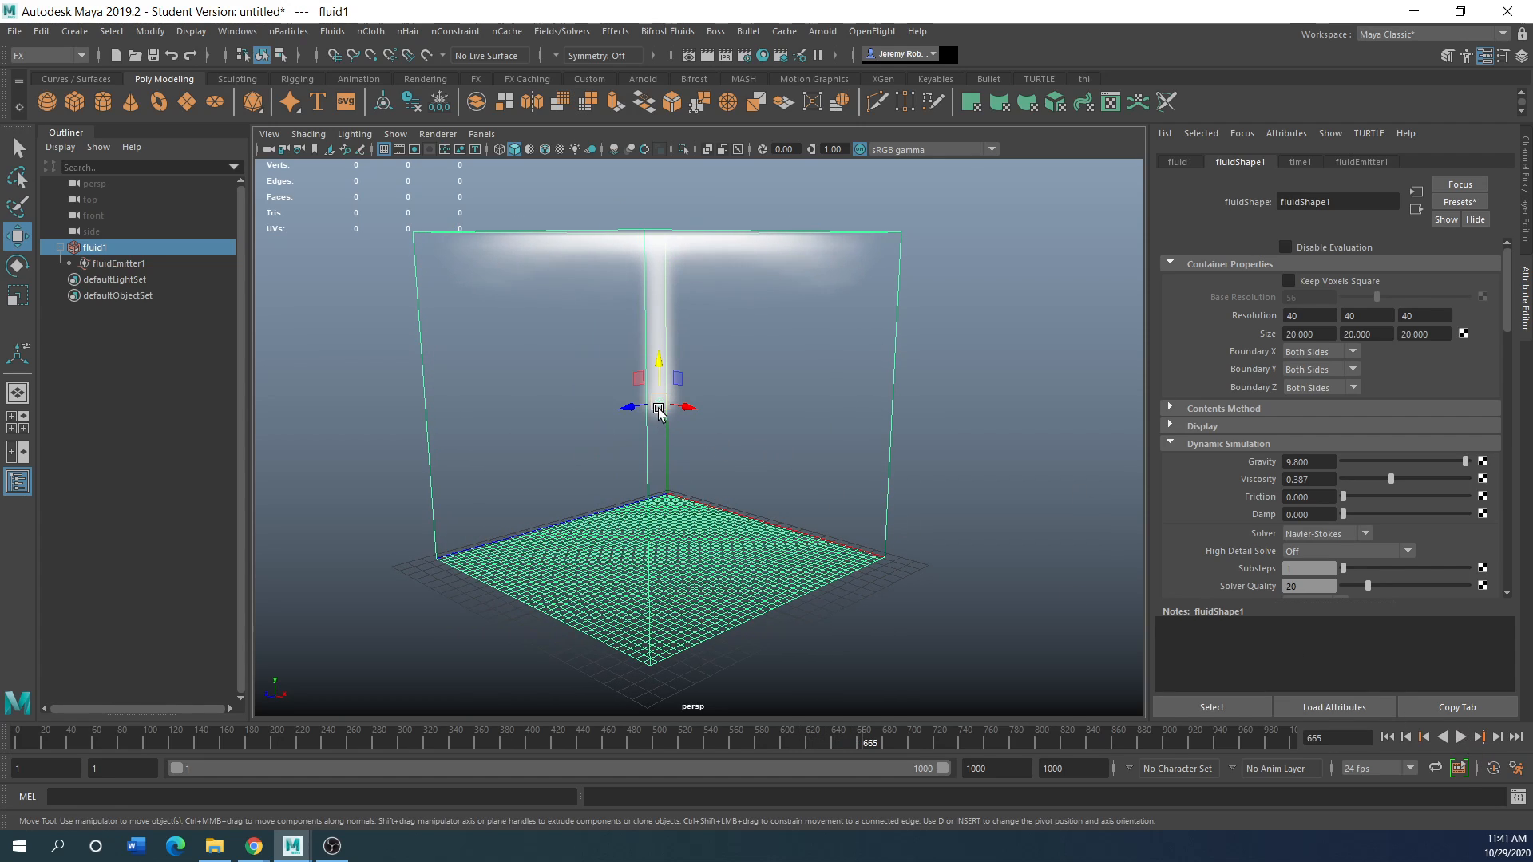
Move the fluid emitter down about 9.9 units to the container's floor, then deselect it
{"action": "left_click", "coordinate": [660, 366]}
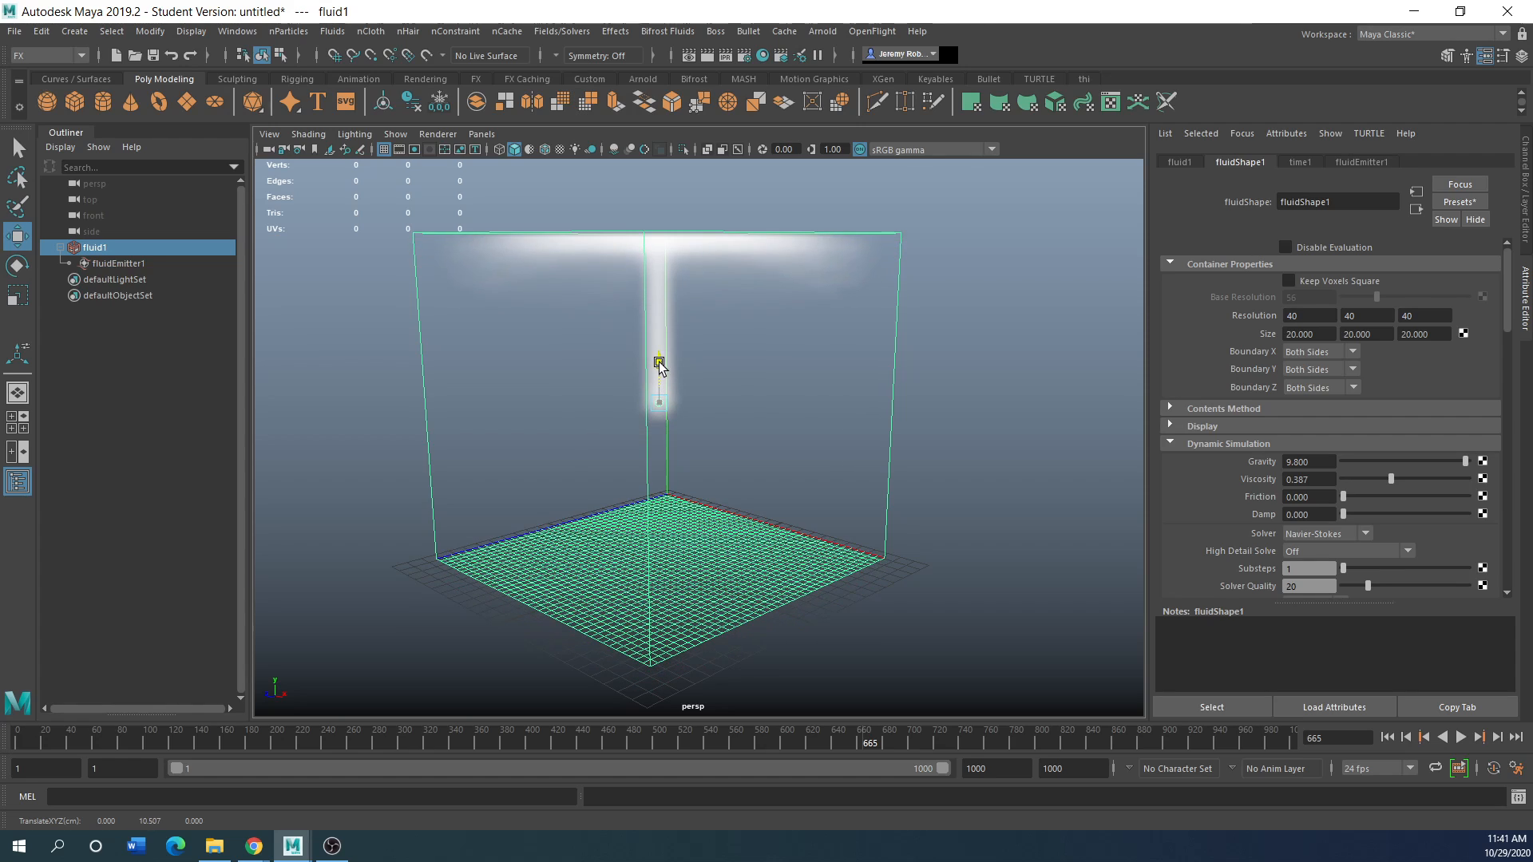
{"action": "left_click", "coordinate": [102, 263]}
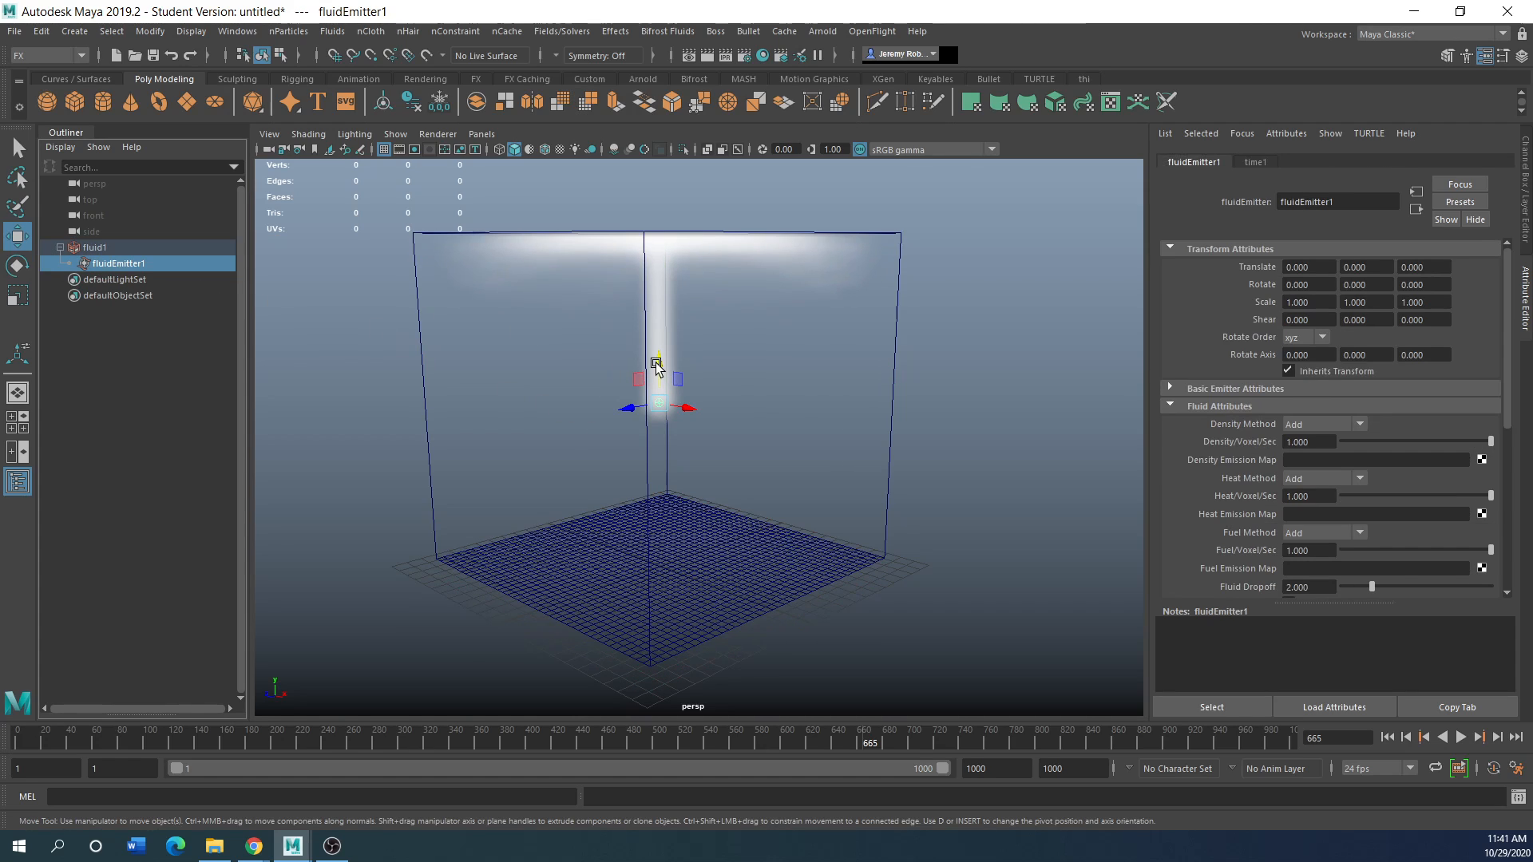
{"action": "left_click_drag", "start_coordinate": [656, 365], "coordinate": [660, 519]}
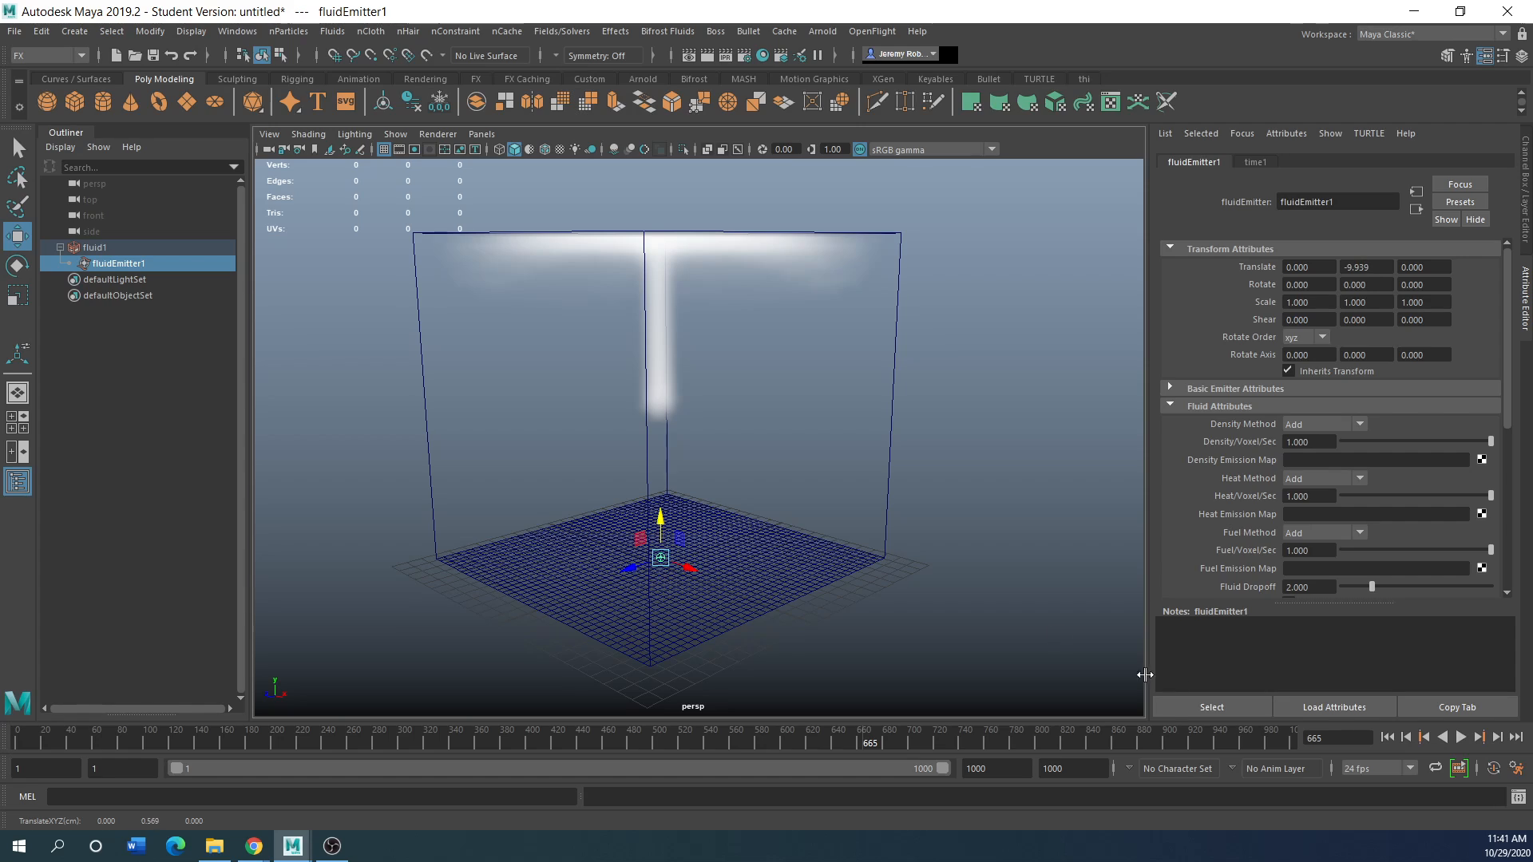
{"action": "left_click", "coordinate": [844, 663]}
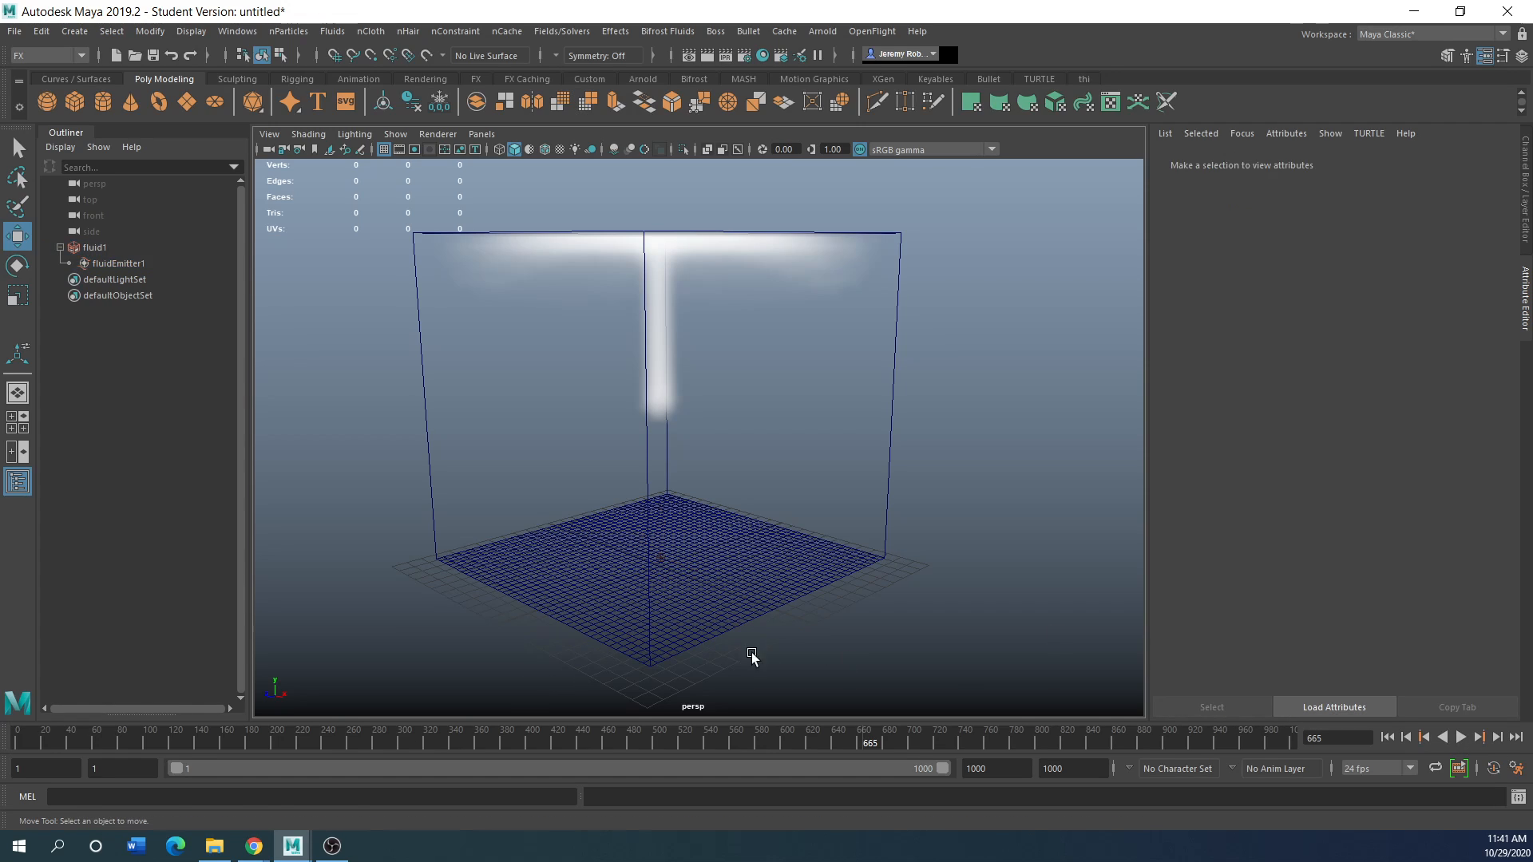
Replay the simulation from the first frame, stop it with the fluid container selected, and continue past the student version notice
{"action": "left_click", "coordinate": [1387, 737]}
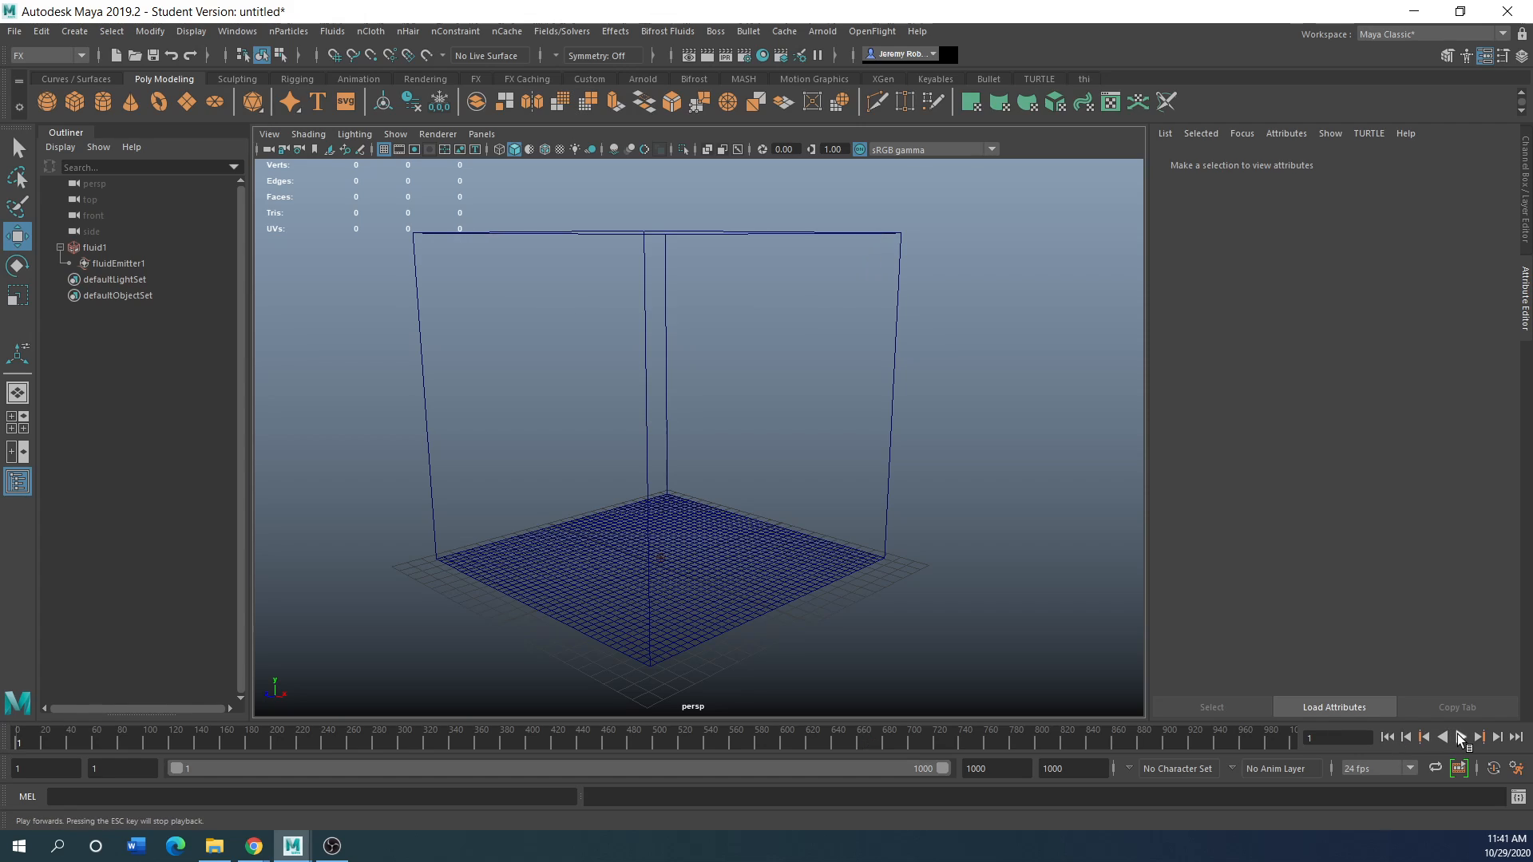
{"action": "left_click", "coordinate": [1459, 737]}
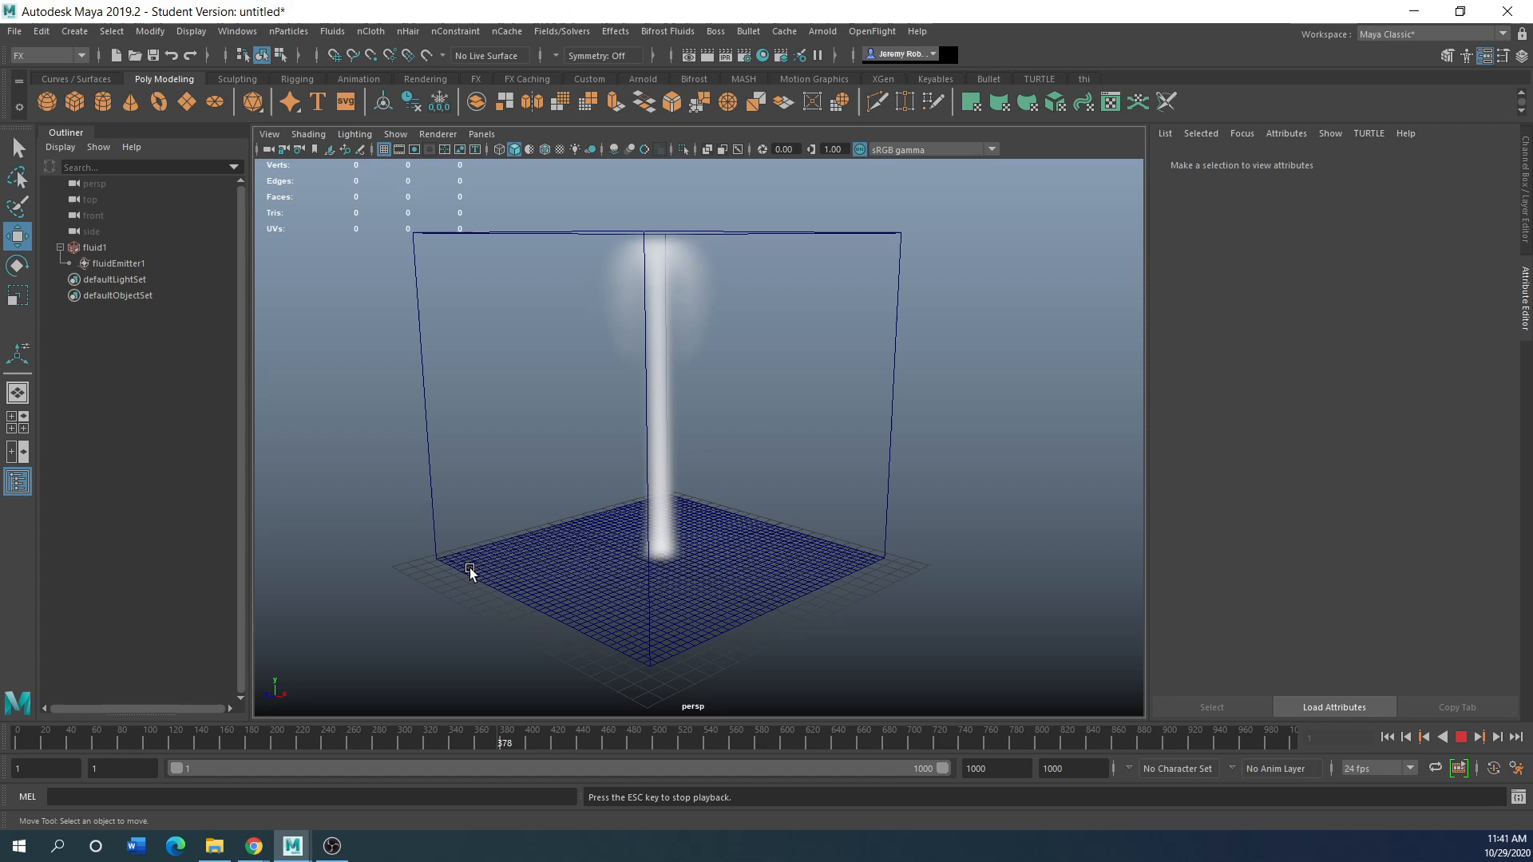
{"action": "mouse_move", "coordinate": [465, 568]}
{"action": "left_mouse_down", "text": "alt"}
{"action": "mouse_move", "coordinate": [516, 537]}
{"action": "mouse_move", "coordinate": [476, 551]}
{"action": "left_mouse_up", "text": "alt"}
{"action": "left_click", "coordinate": [92, 247]}
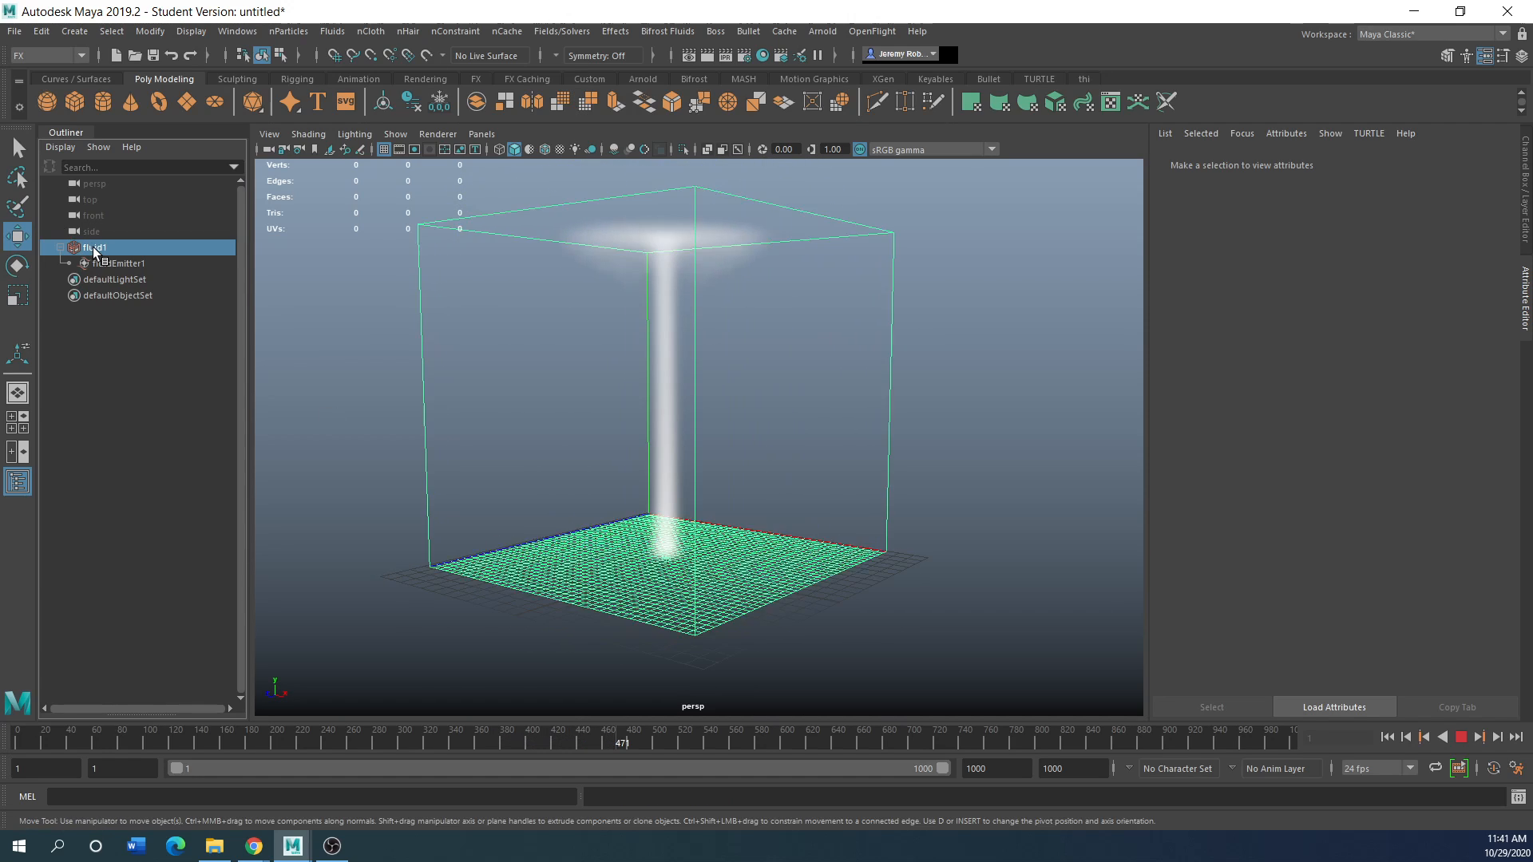
{"action": "left_click", "coordinate": [1463, 738]}
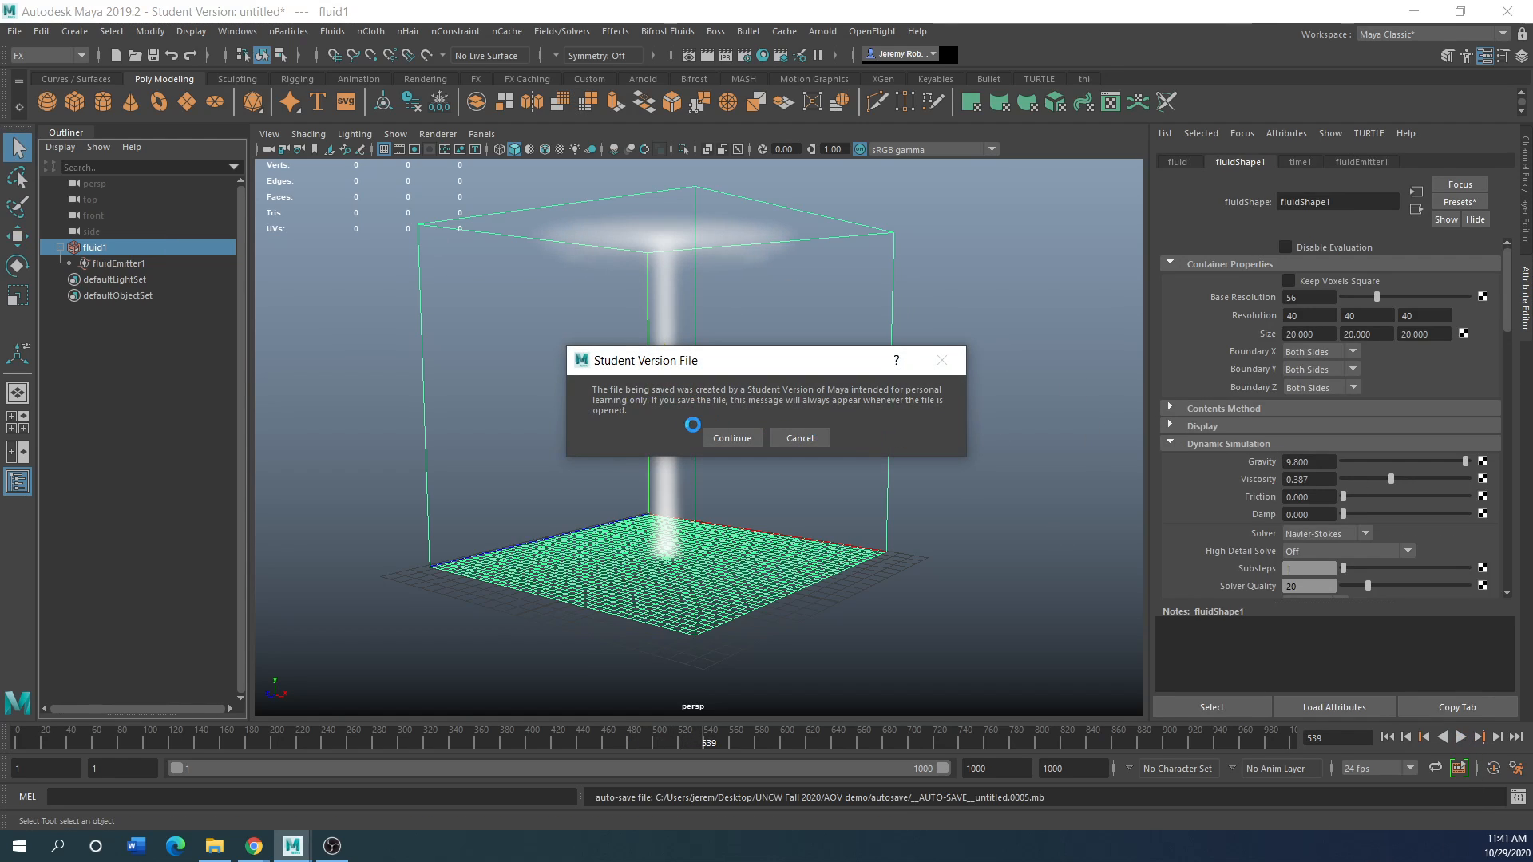
{"action": "left_click", "coordinate": [730, 438]}
Lower the container's viscosity to 0 and play the simulation briefly
{"action": "key", "text": "w"}
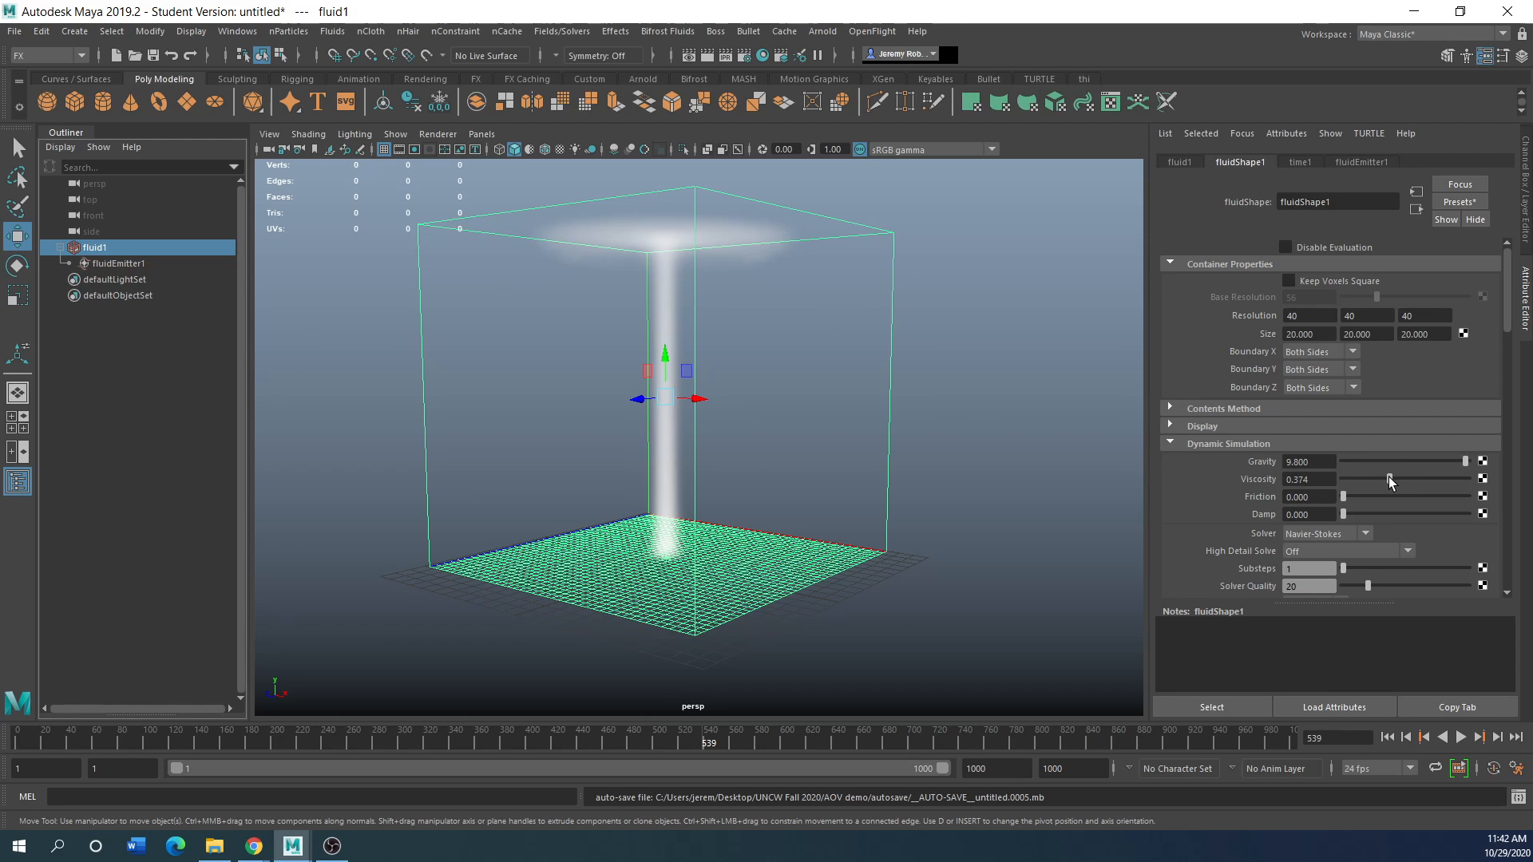
{"action": "left_click_drag", "start_coordinate": [1369, 477], "coordinate": [1353, 481]}
{"action": "left_click", "coordinate": [1461, 737]}
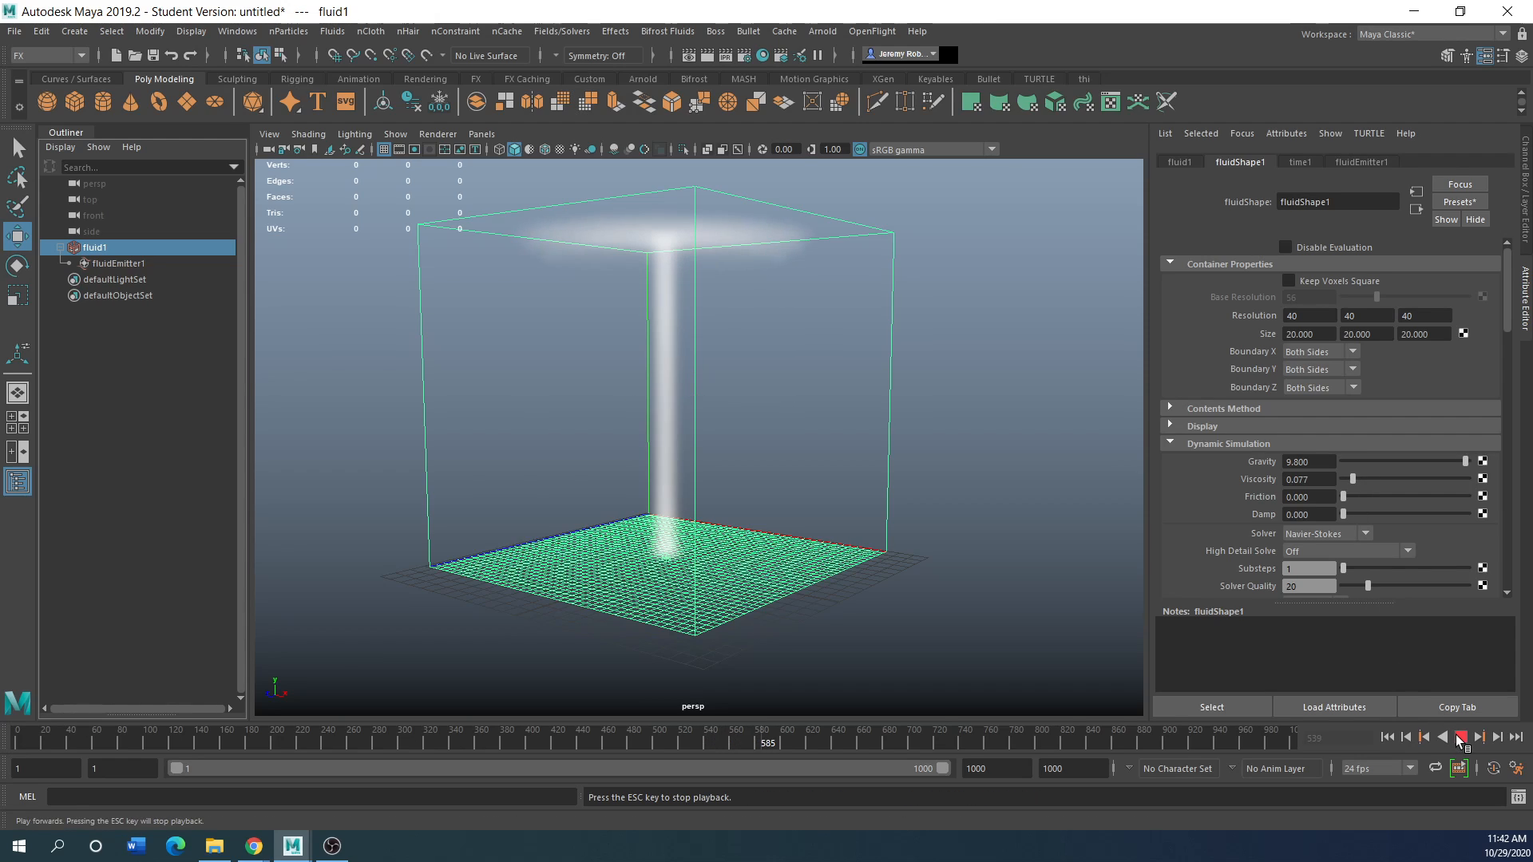
{"action": "left_click", "coordinate": [1460, 737]}
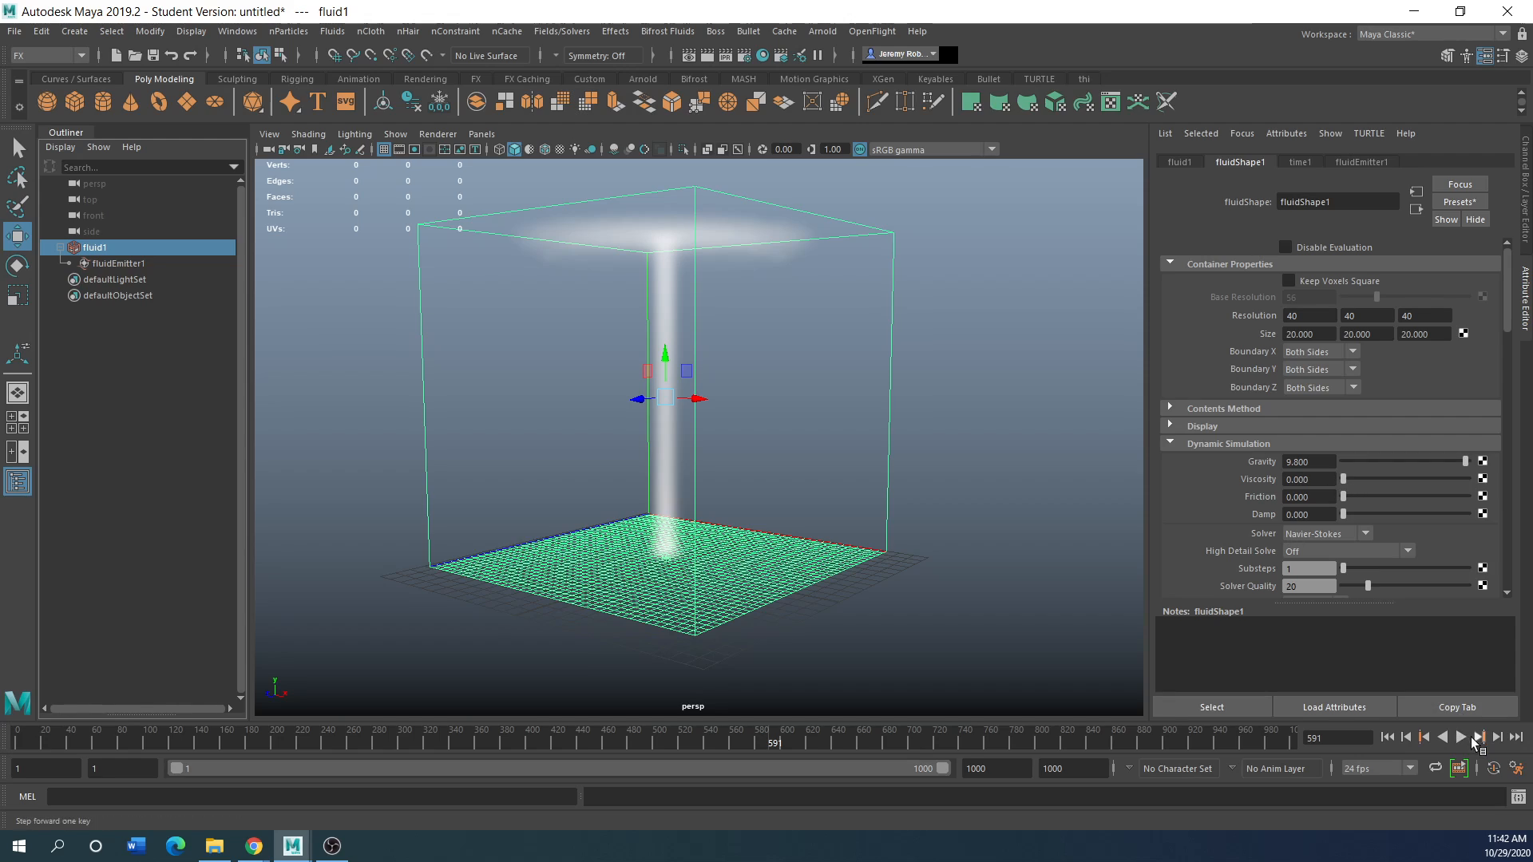
Replay the simulation from the first frame and examine the fluid rising from the emitter up close and from farther away
{"action": "left_click", "coordinate": [1387, 737]}
{"action": "left_click", "coordinate": [1460, 737]}
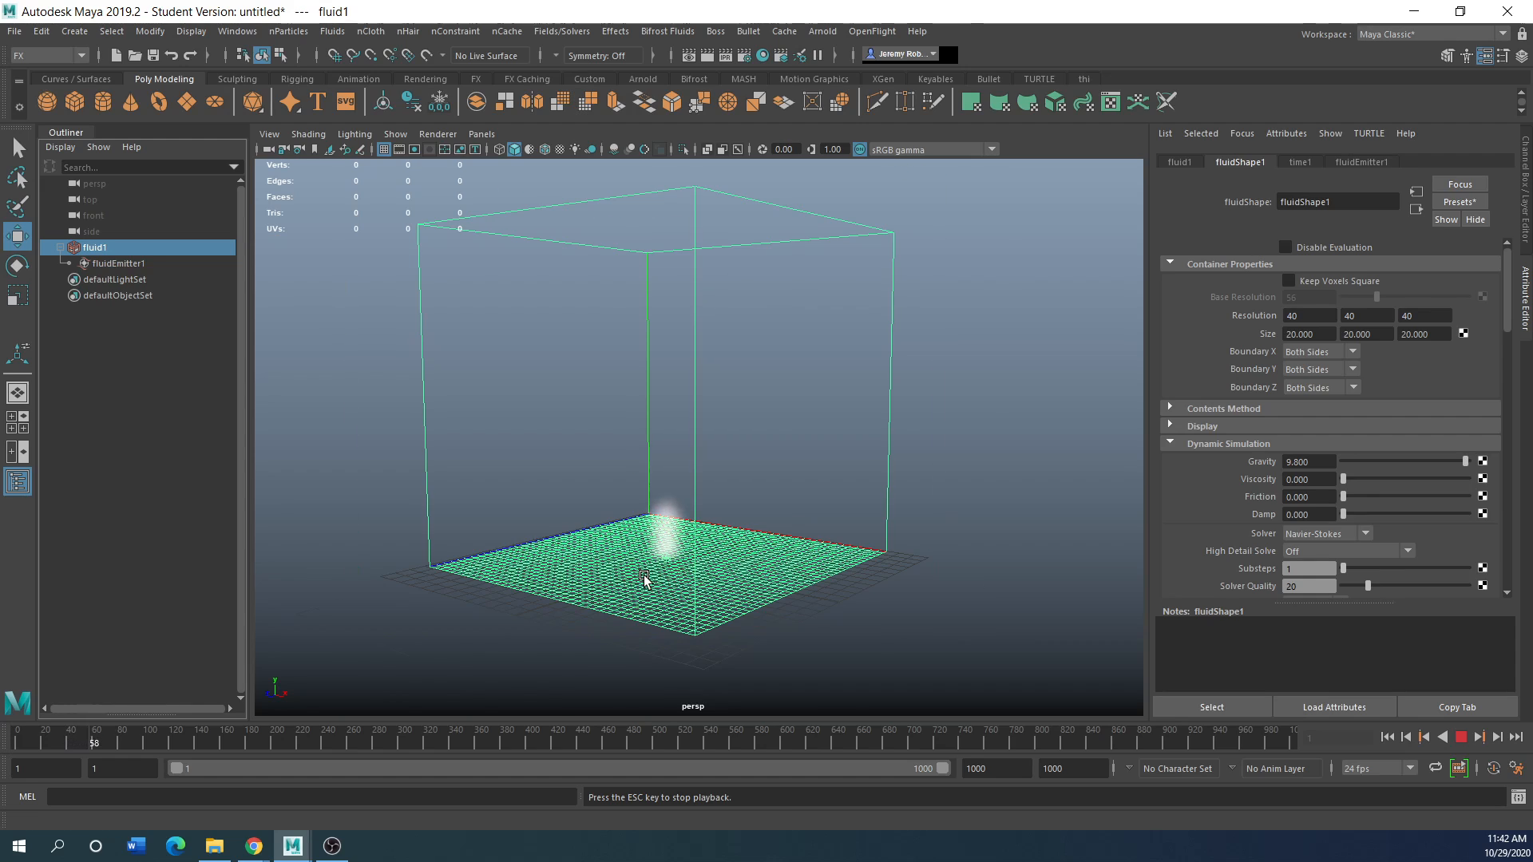
{"action": "scroll", "coordinate": [645, 577], "scroll_direction": "up", "scroll_amount": 3}
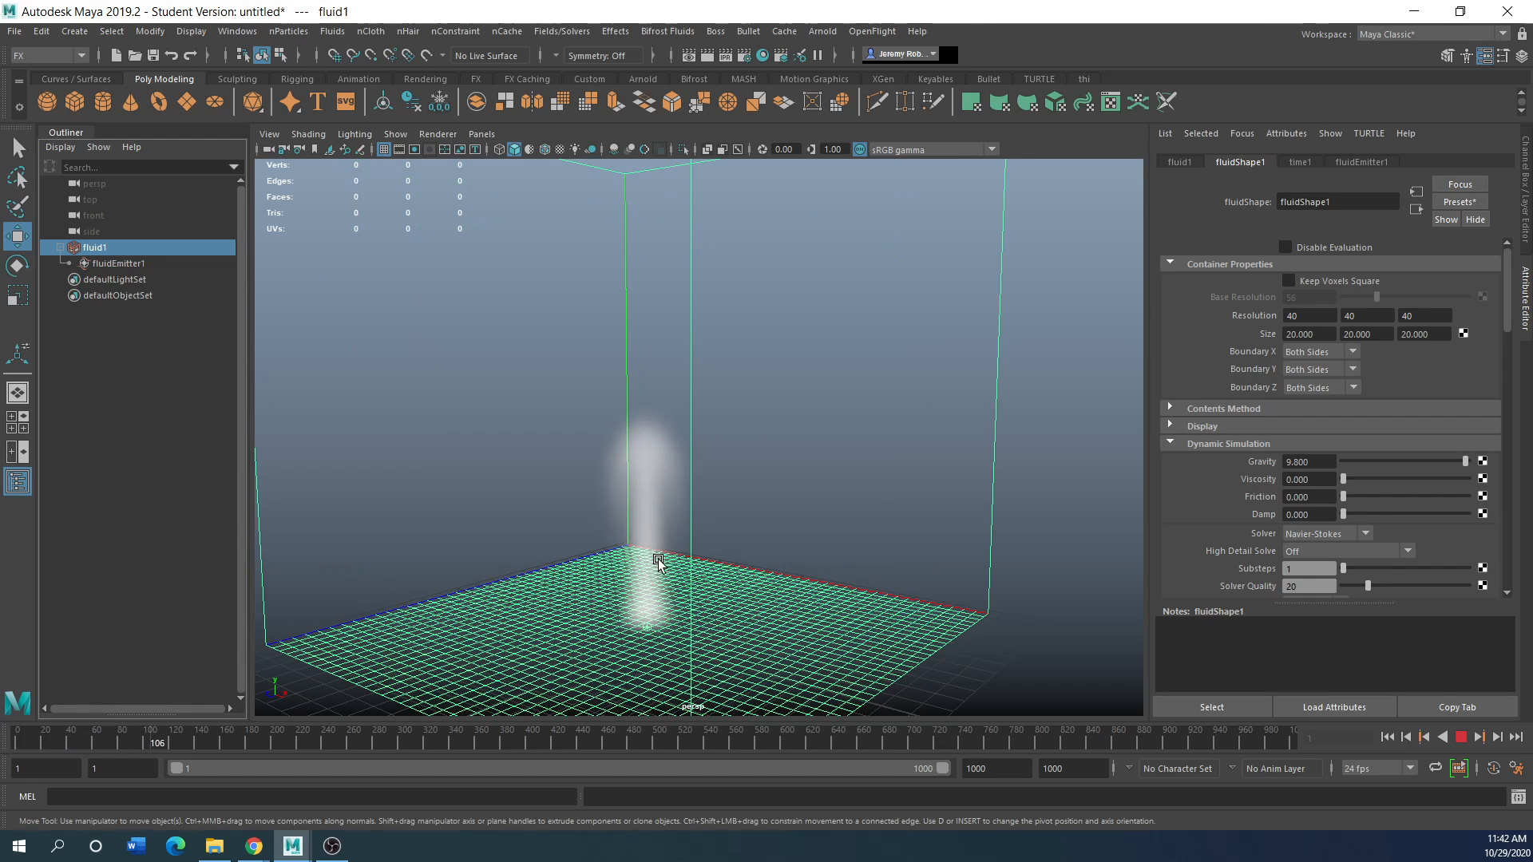
{"action": "scroll", "coordinate": [662, 555], "scroll_direction": "down", "scroll_amount": 5}
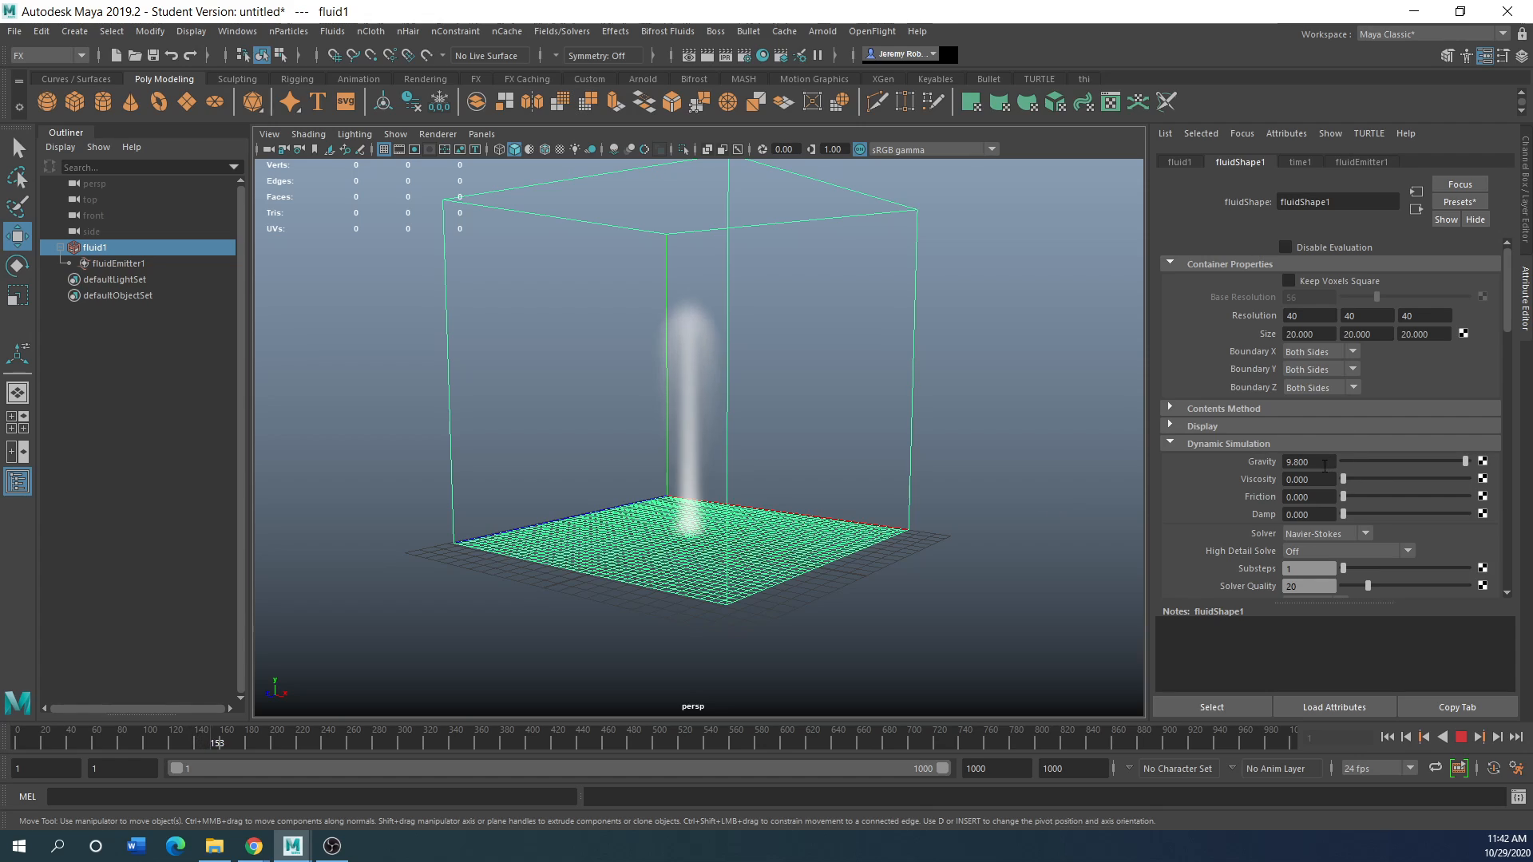
Stop playback, set the container's gravity to 0, and replay the simulation from the first frame
{"action": "key", "text": "Escape"}
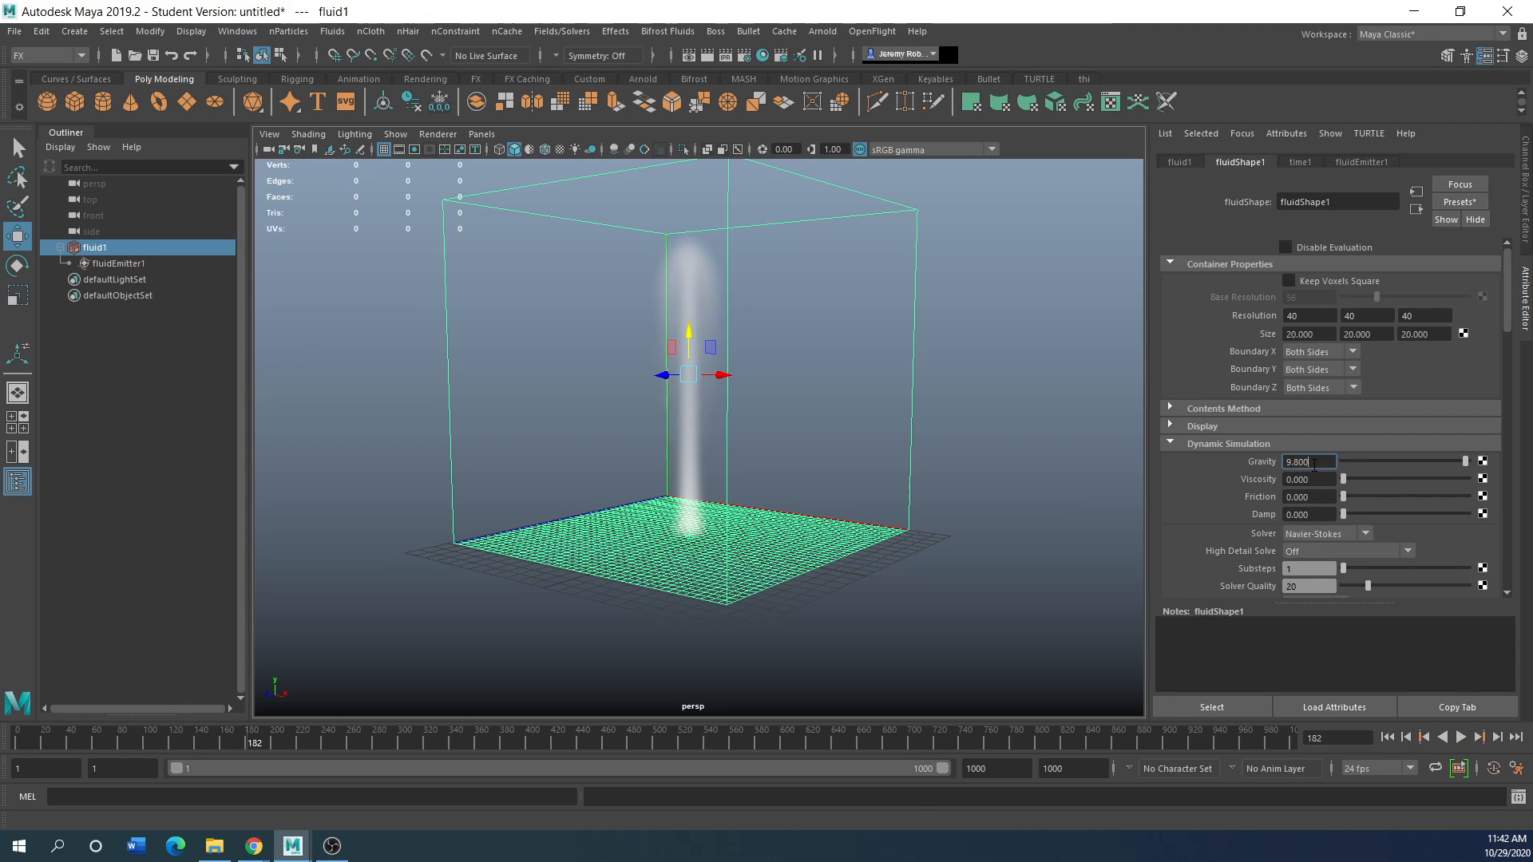
{"action": "key", "text": "Return"}
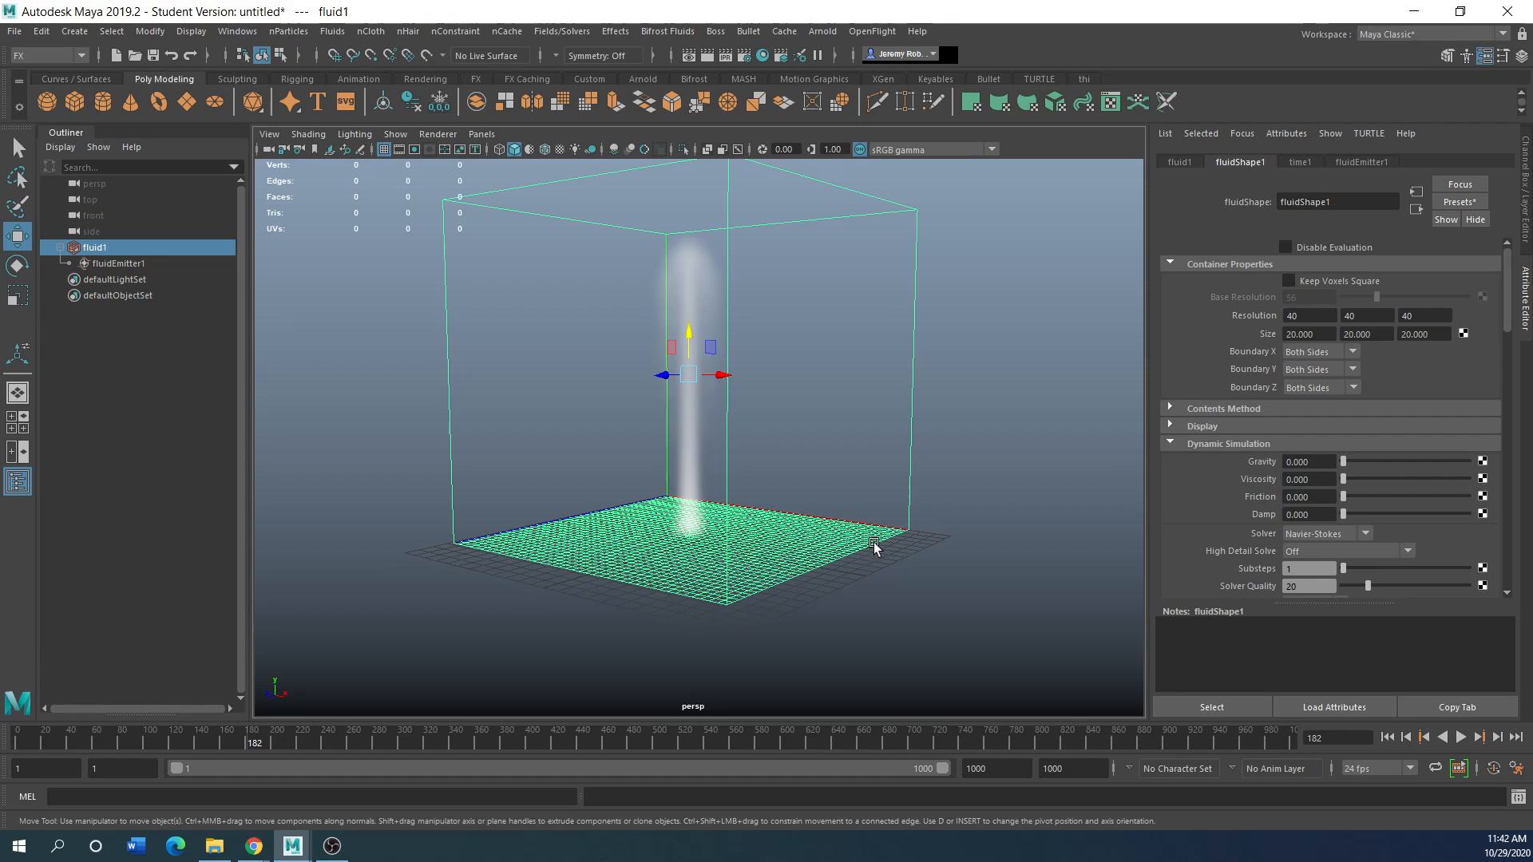
{"action": "left_click", "coordinate": [1388, 738]}
{"action": "left_click", "coordinate": [1462, 738]}
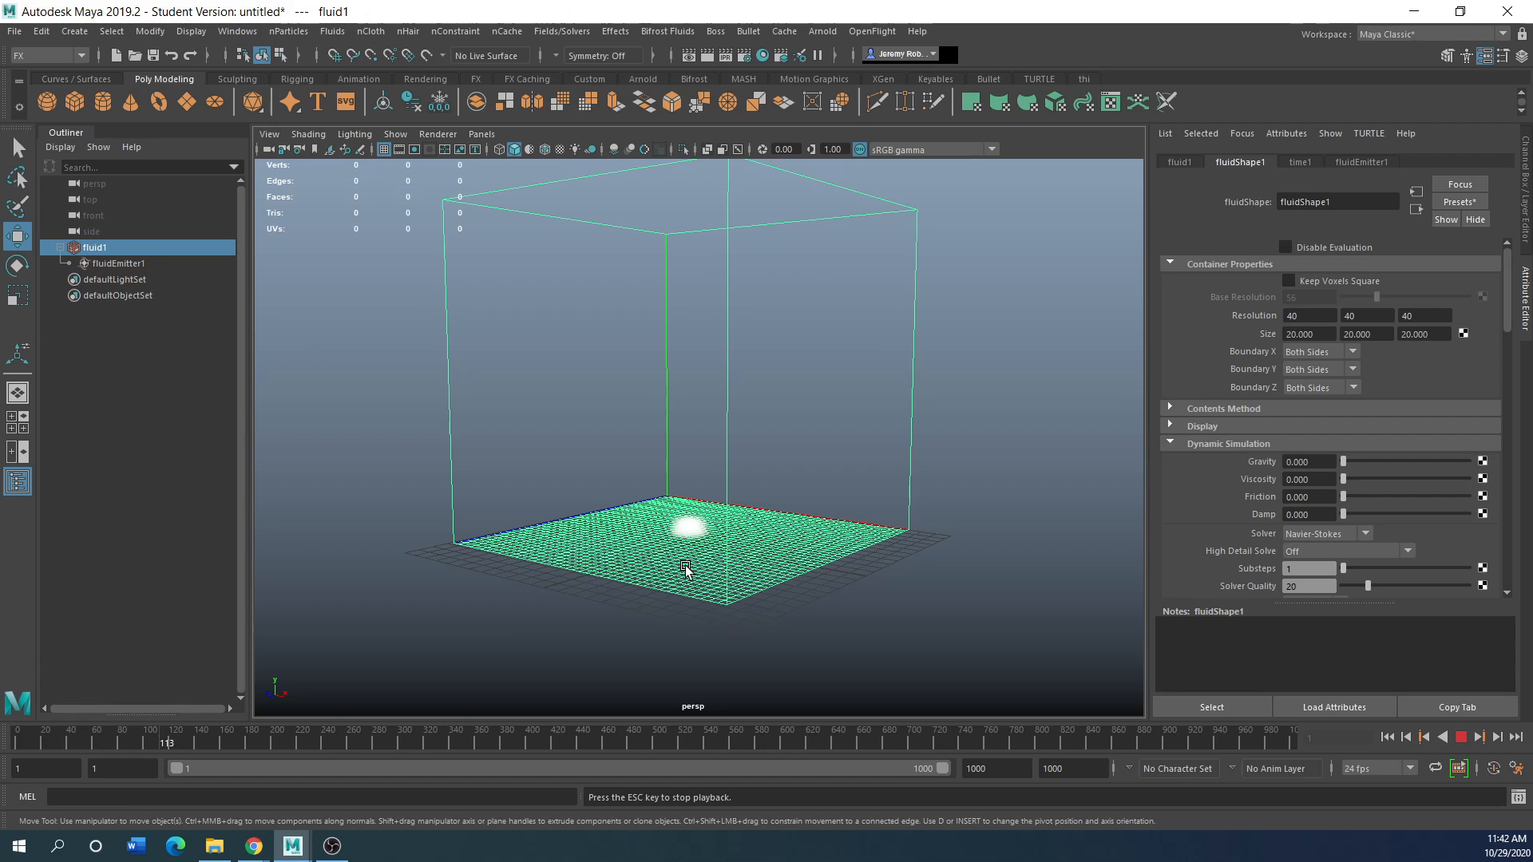
{"action": "scroll", "coordinate": [685, 568], "scroll_direction": "up", "scroll_amount": 3}
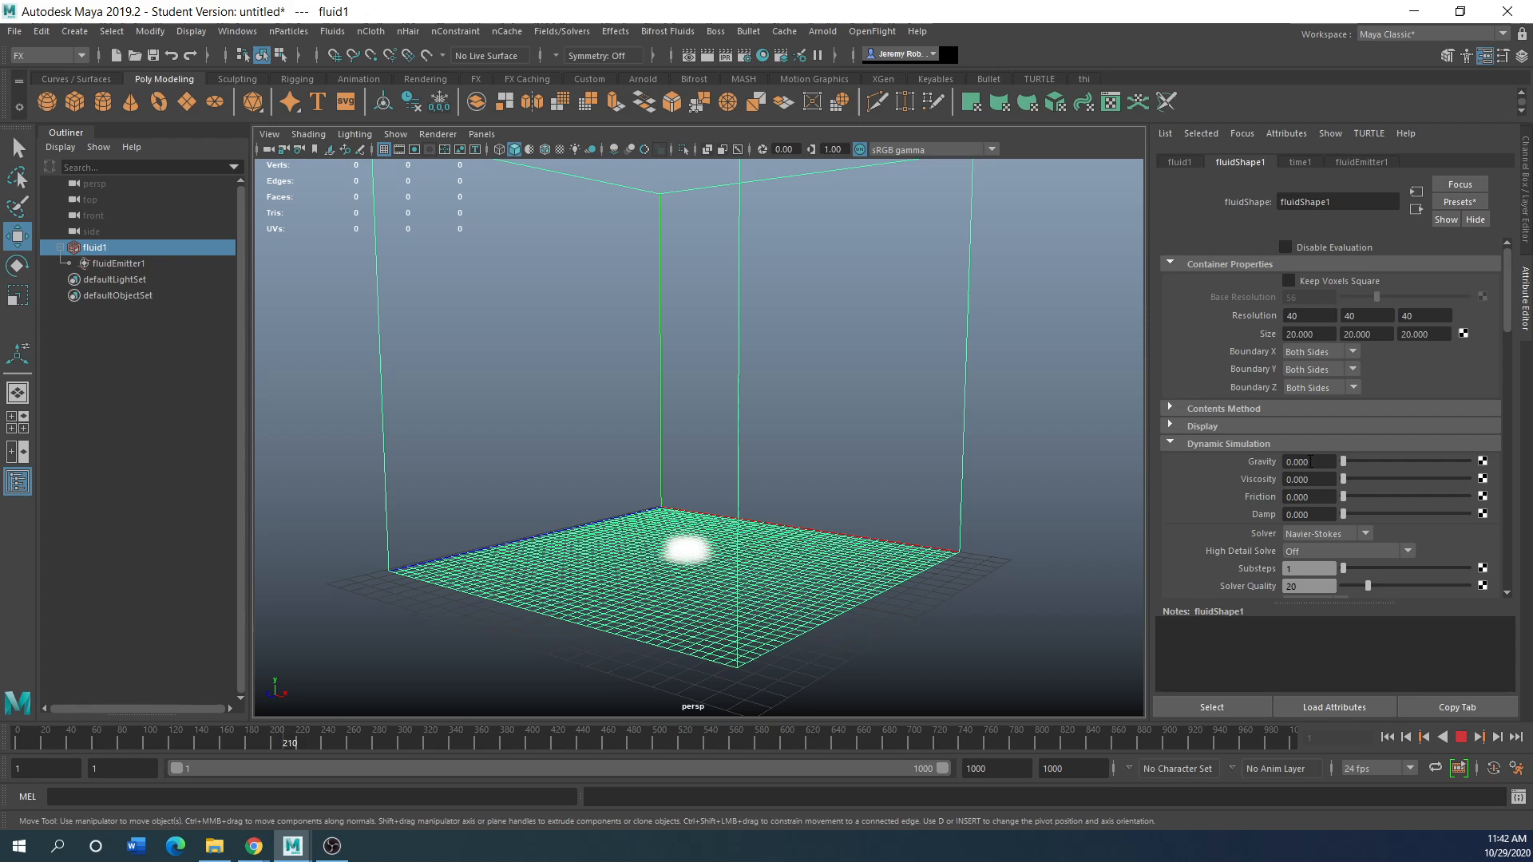
Set the fluid container's gravity to -5 while the simulation keeps playing
{"action": "left_click_drag", "start_coordinate": [1319, 462], "coordinate": [1239, 463]}
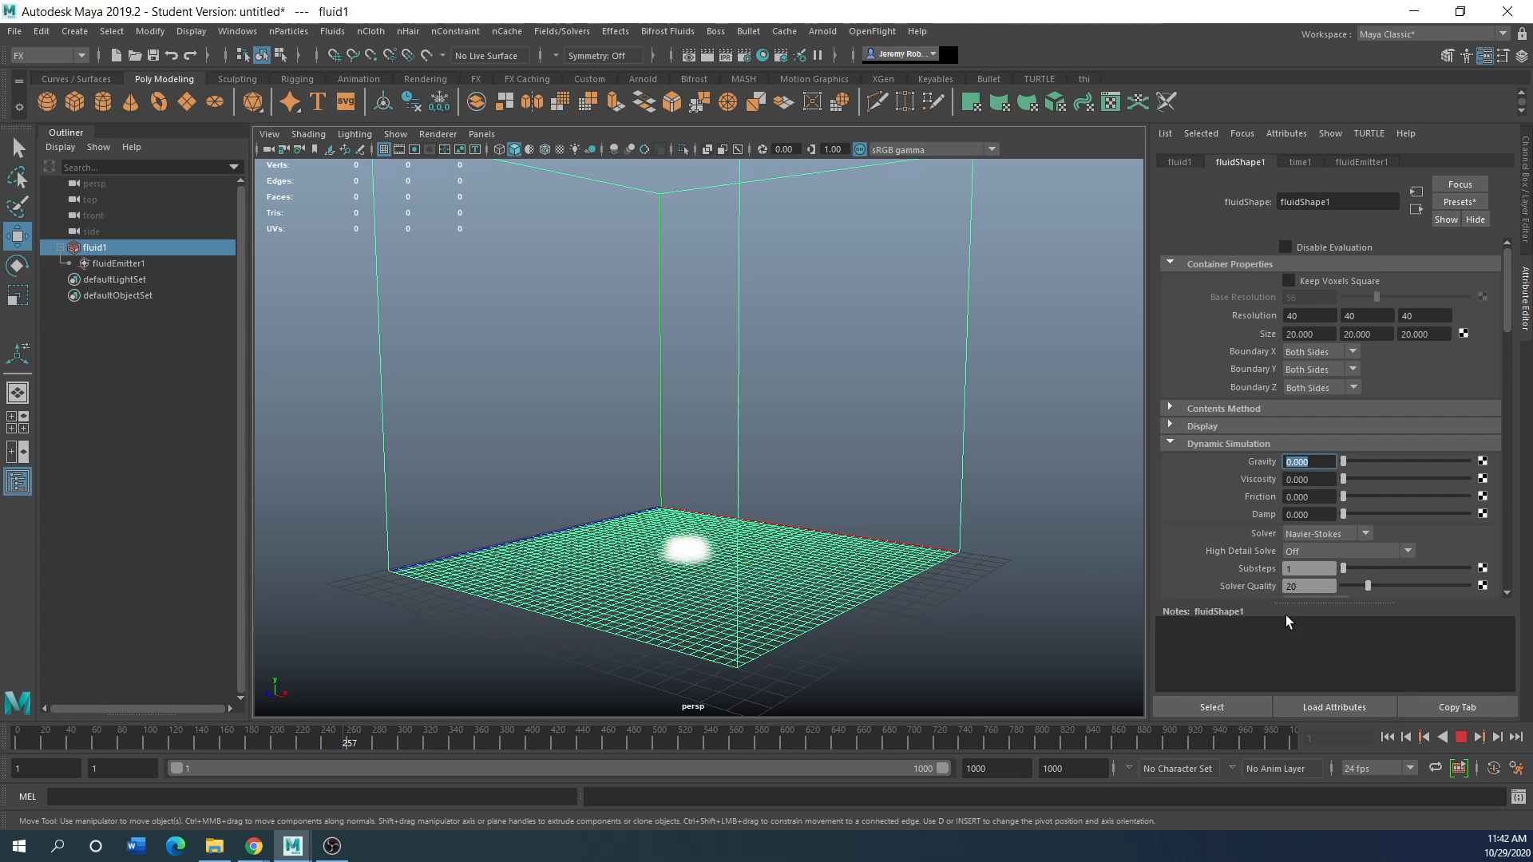
{"action": "type", "text": "-5"}
{"action": "key", "text": "Return"}
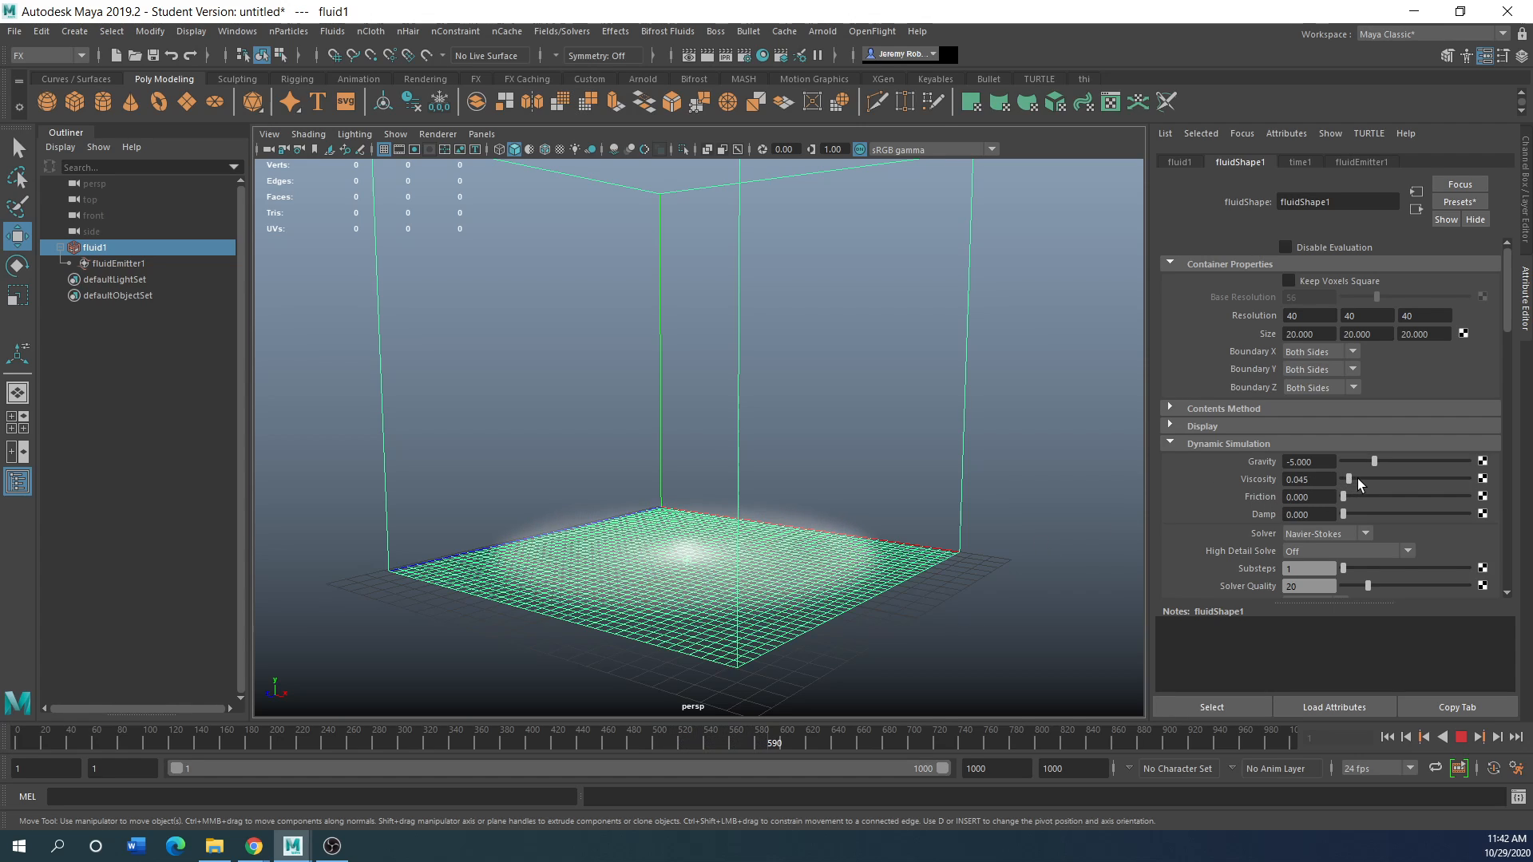
Raise the container's viscosity to about 0.271 and replay the simulation from the first frame
{"action": "mouse_move", "coordinate": [1358, 478]}
{"action": "left_mouse_down"}
{"action": "mouse_move", "coordinate": [1387, 482]}
{"action": "mouse_move", "coordinate": [1373, 484]}
{"action": "left_mouse_up"}
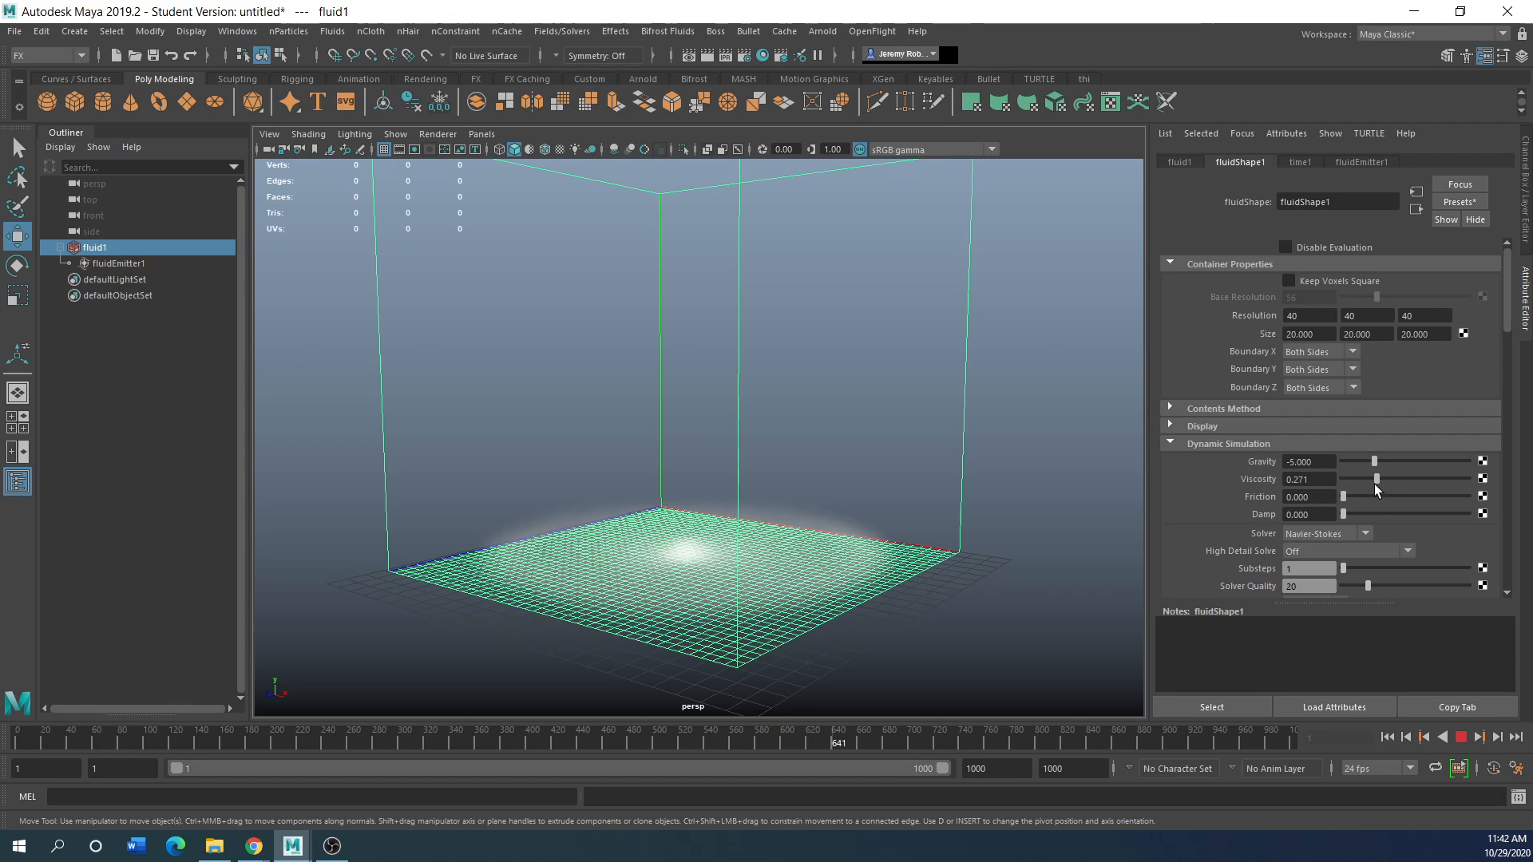
{"action": "left_click", "coordinate": [1461, 737]}
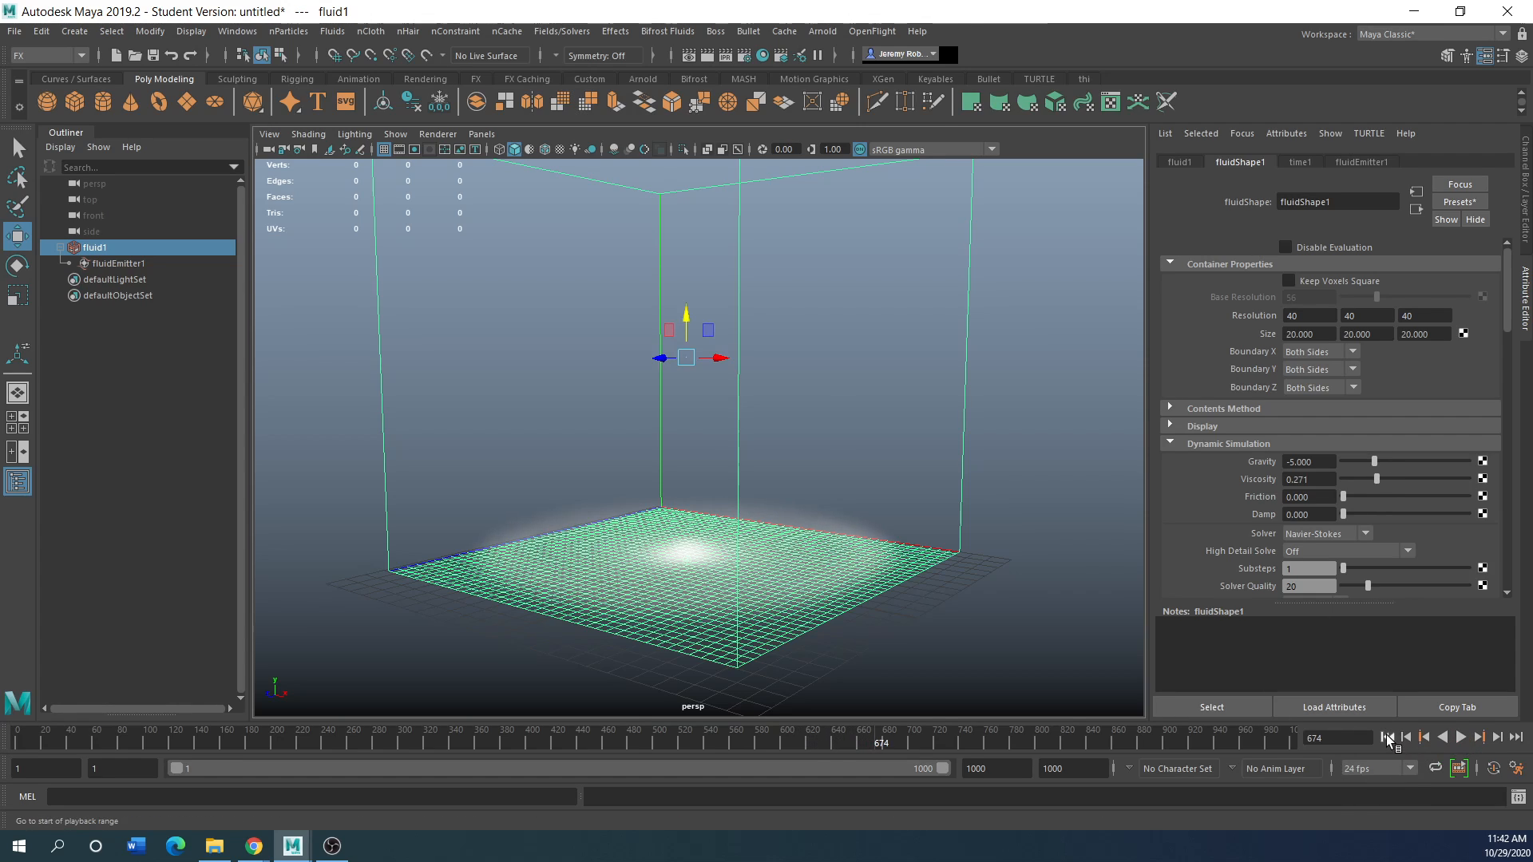
{"action": "left_click", "coordinate": [1388, 737]}
{"action": "left_click", "coordinate": [1462, 737]}
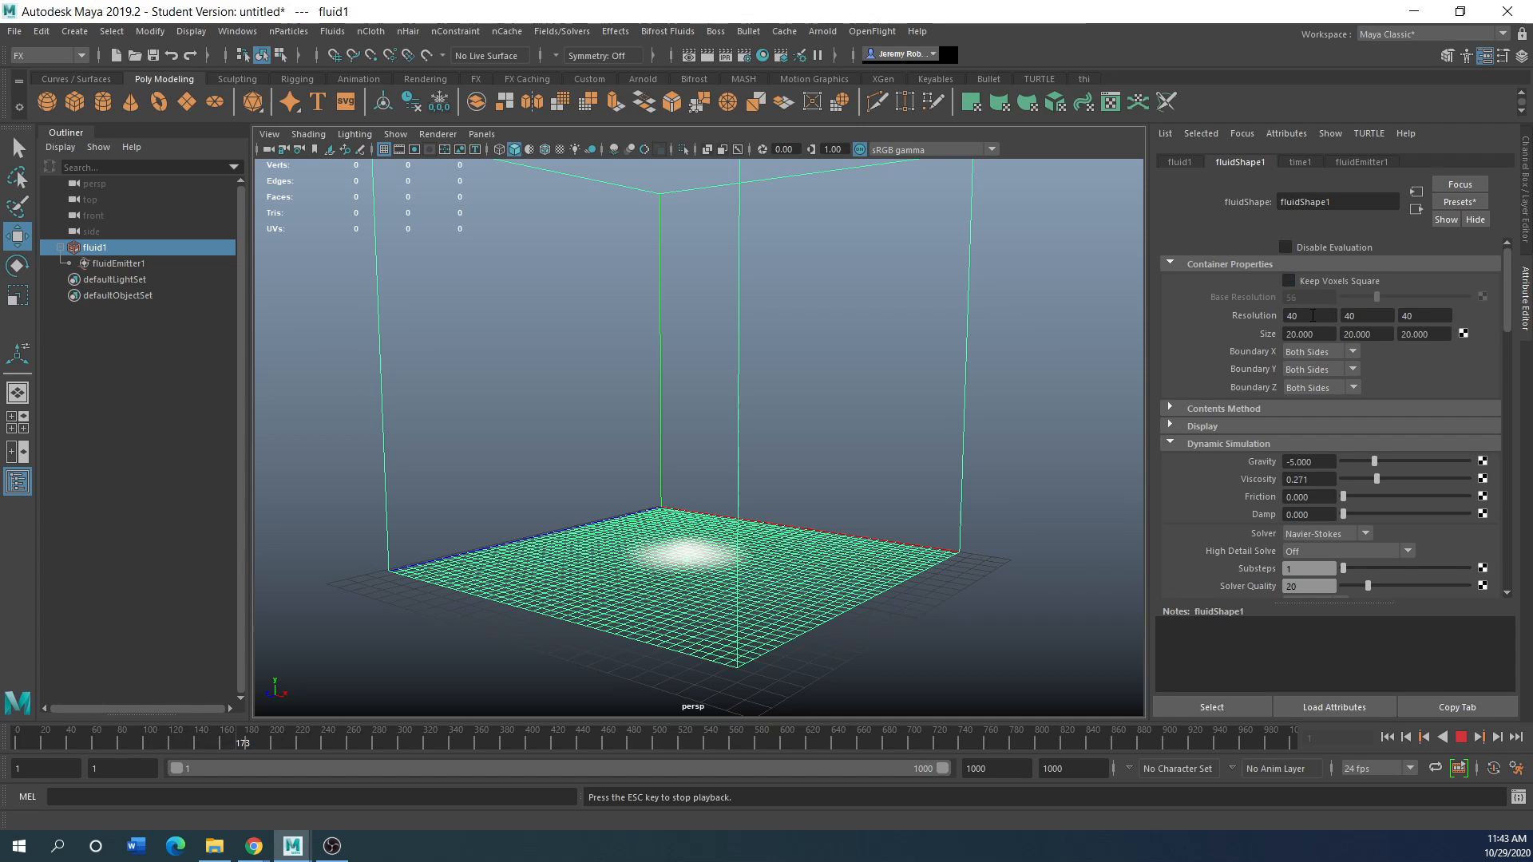
Turn on Keep Voxels Square for the container, lower the base resolution to 28, and play the simulation on to check the spreading fluid
{"action": "left_click", "coordinate": [1289, 281]}
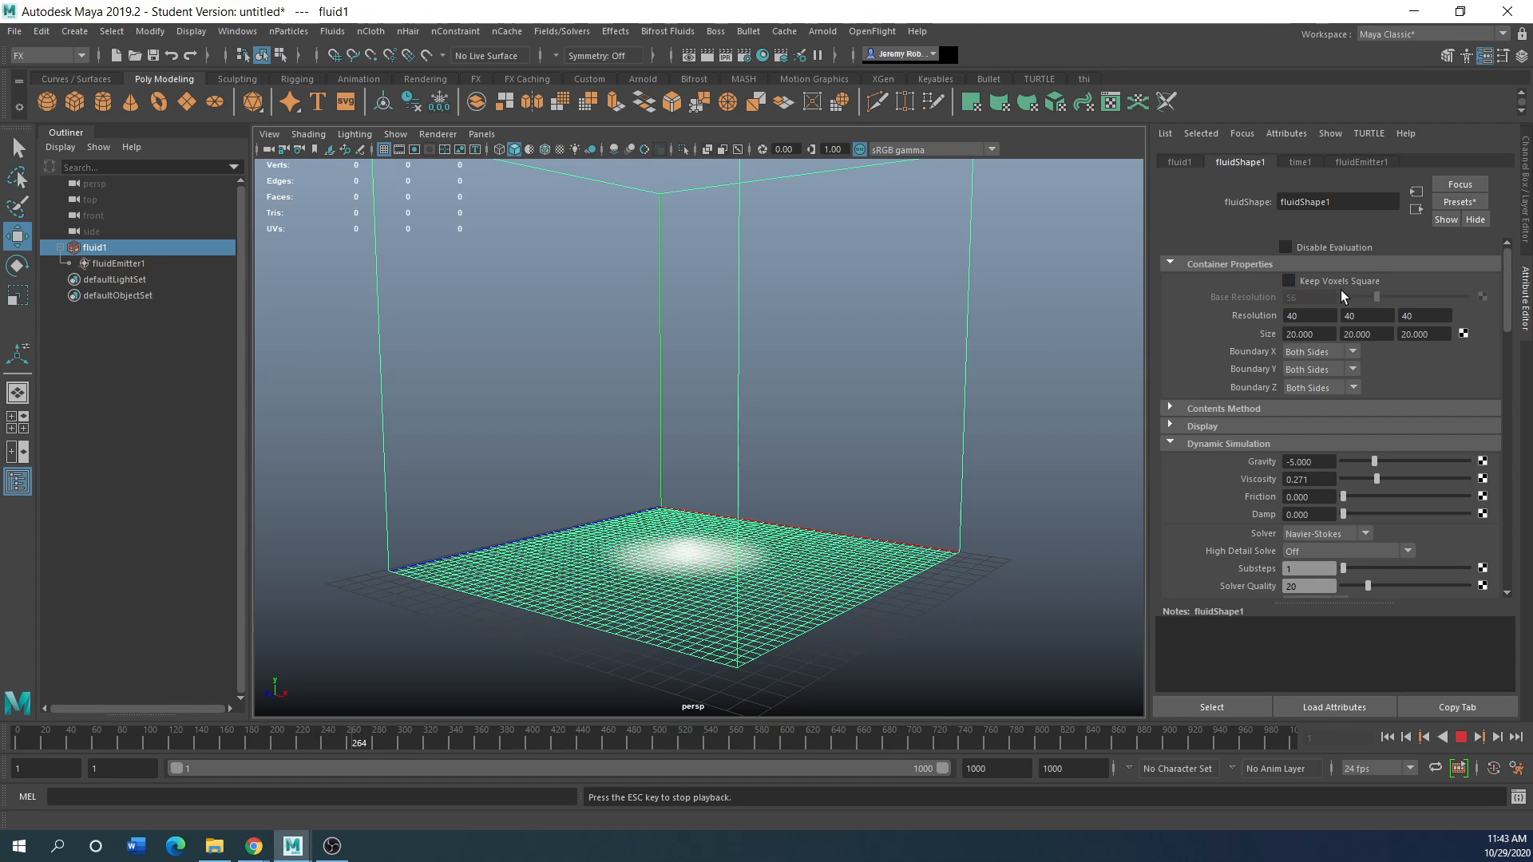
{"action": "left_click", "coordinate": [1461, 738]}
{"action": "left_click", "coordinate": [1289, 281]}
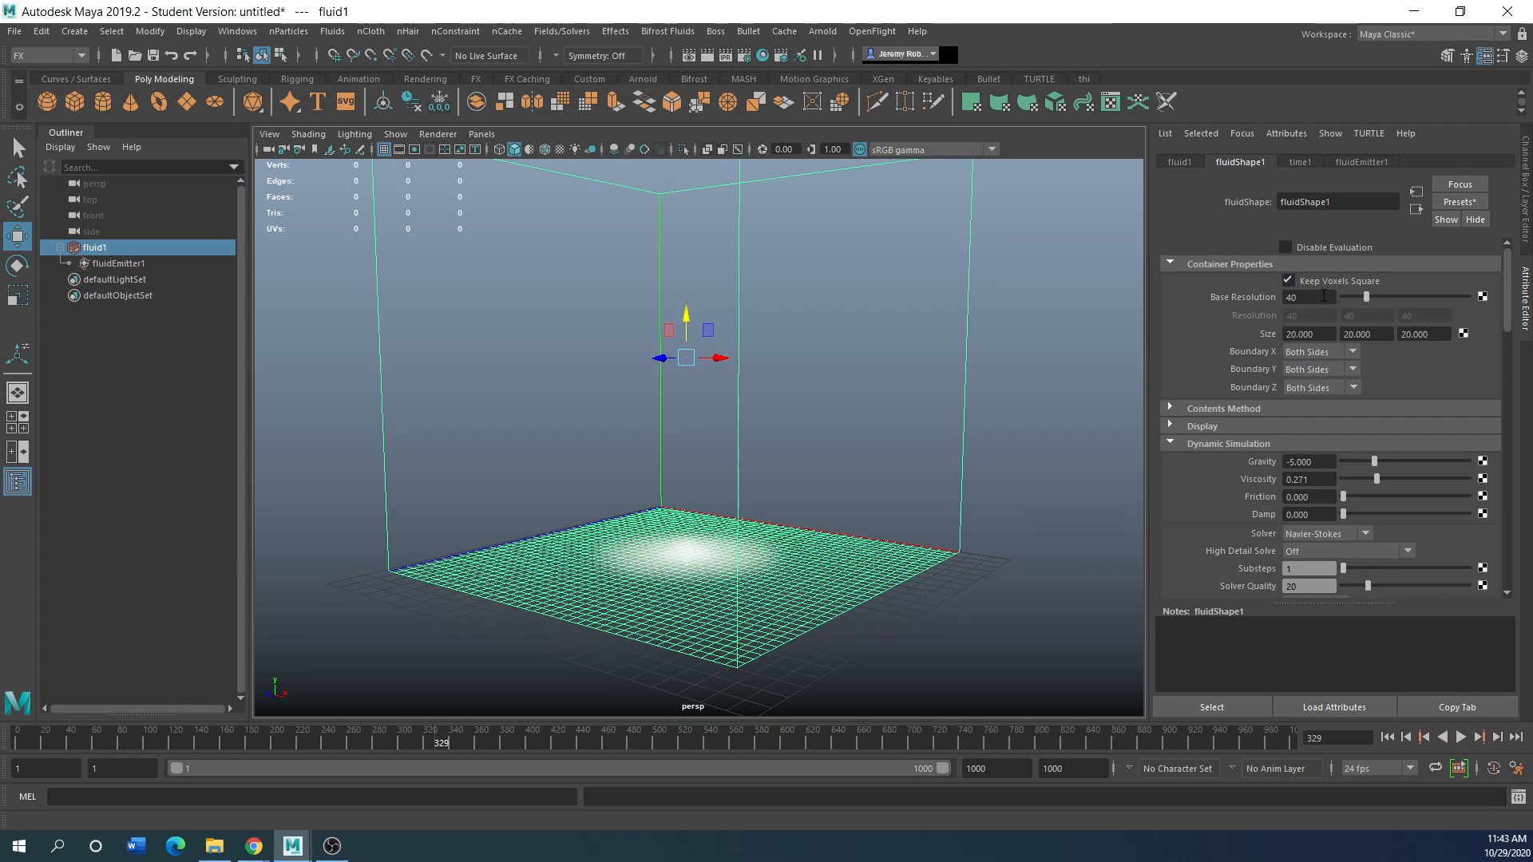
{"action": "left_click_drag", "start_coordinate": [1364, 298], "coordinate": [1359, 299]}
{"action": "left_click", "coordinate": [1461, 738]}
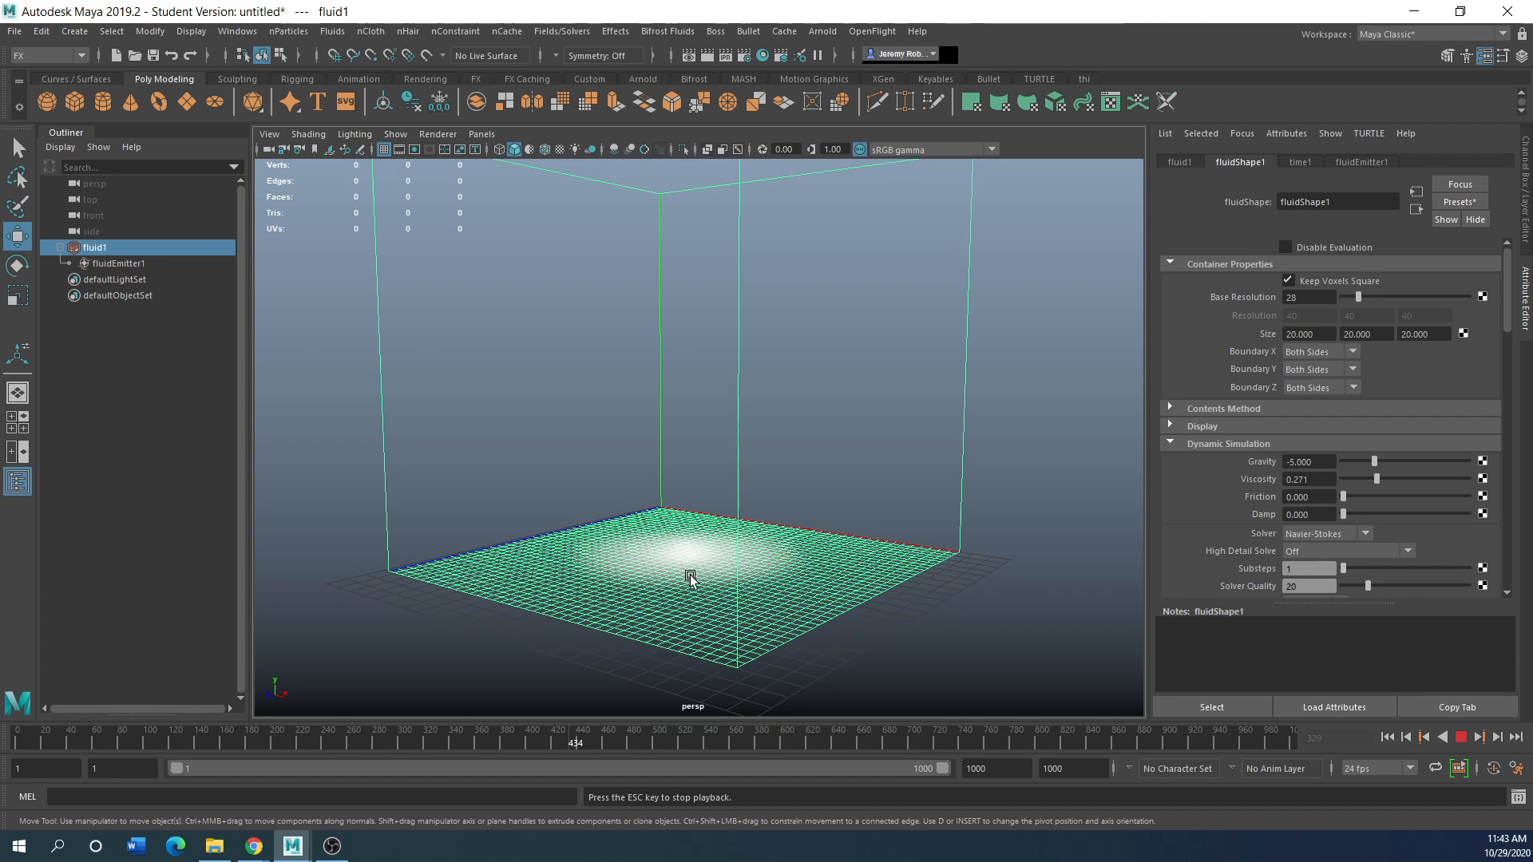
{"action": "scroll", "coordinate": [645, 594], "scroll_direction": "up", "scroll_amount": 2}
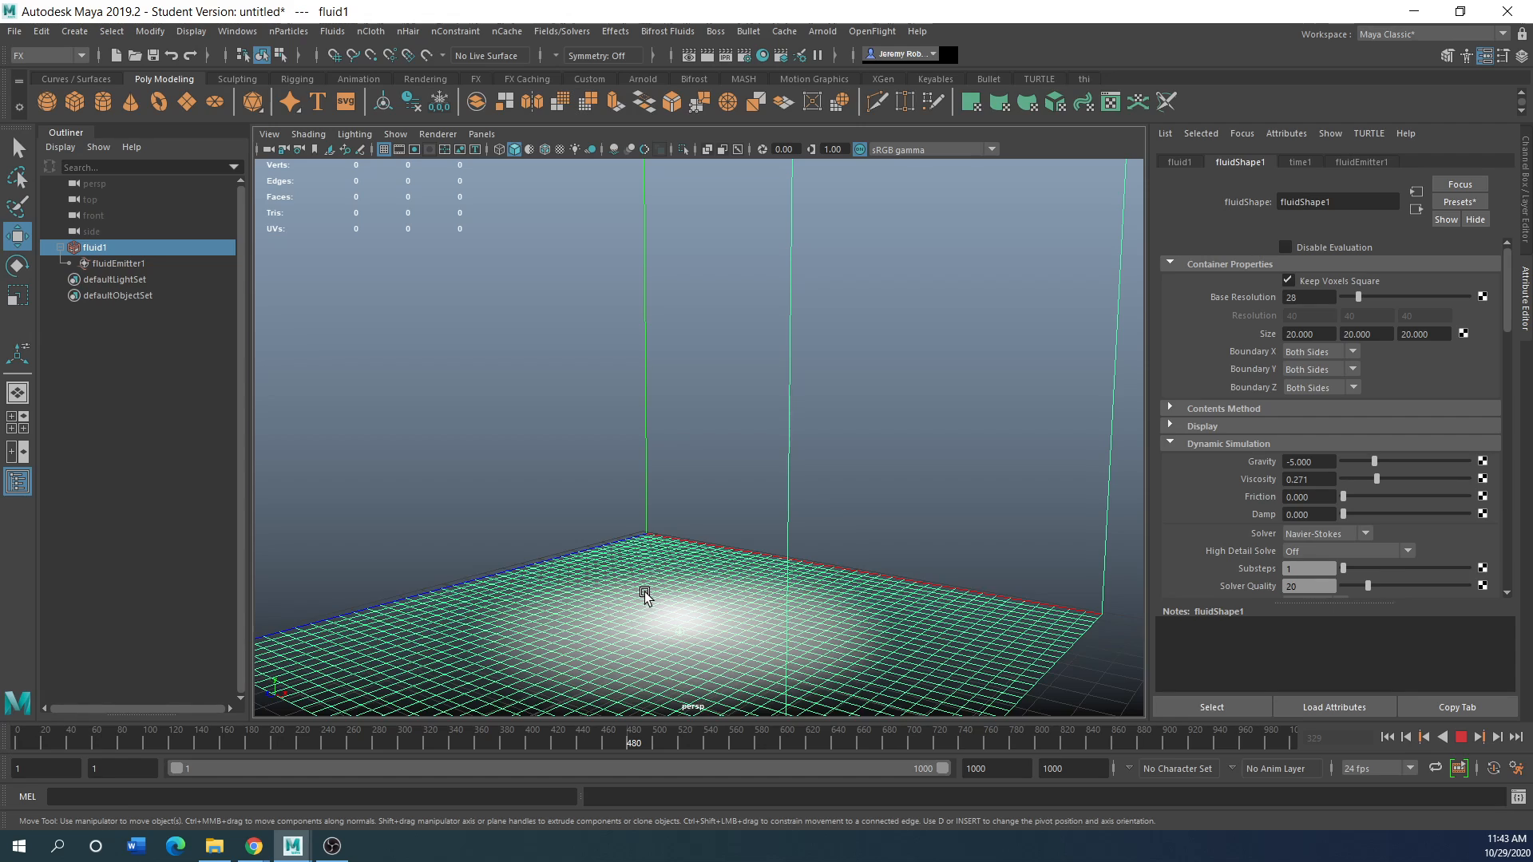
{"action": "scroll", "coordinate": [646, 594], "scroll_direction": "down", "scroll_amount": 1}
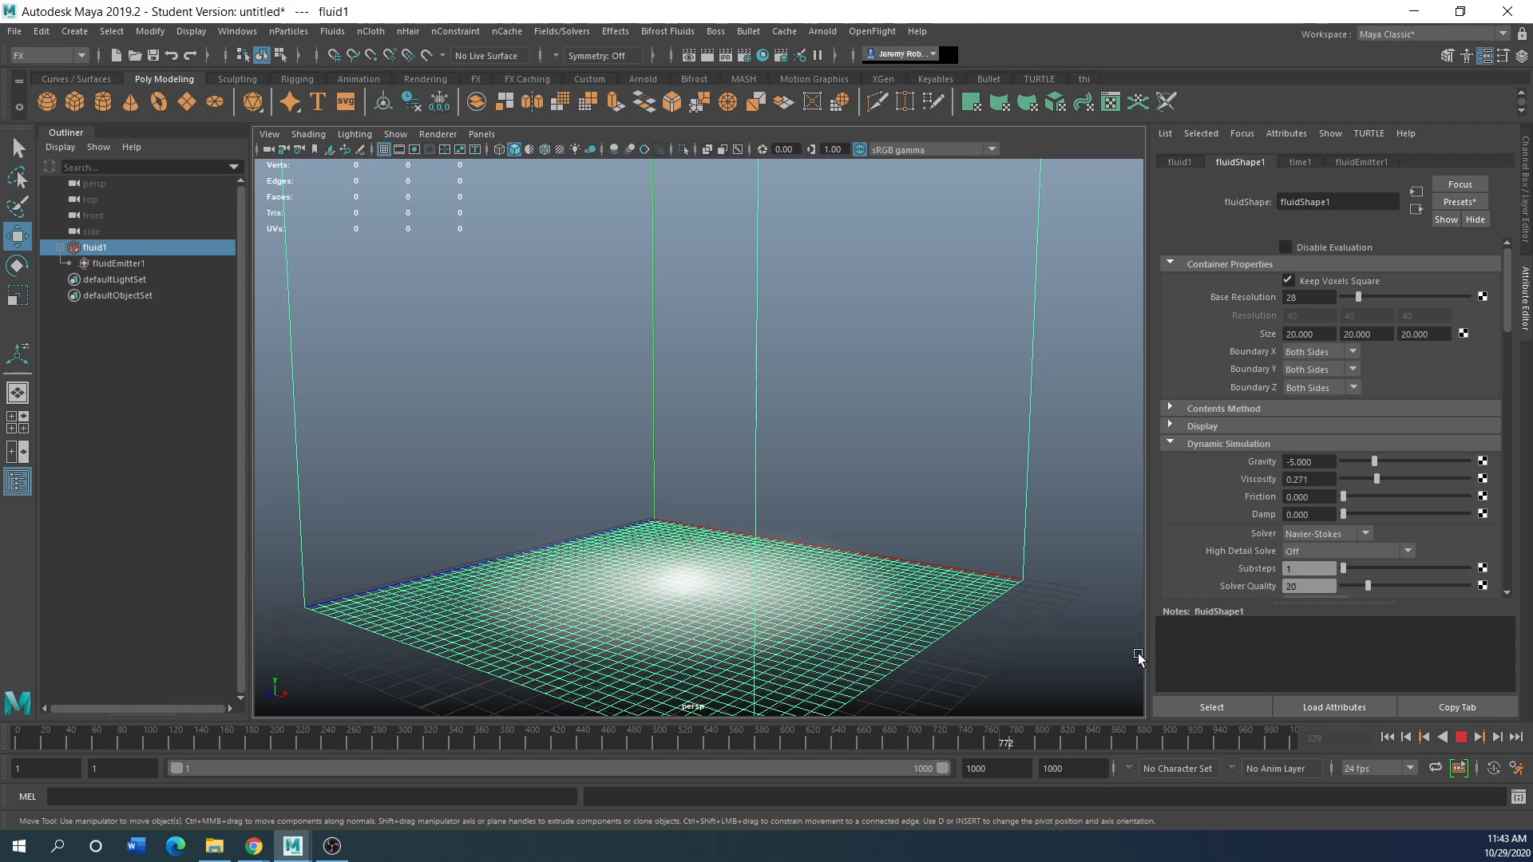
{"action": "left_click", "coordinate": [1462, 738]}
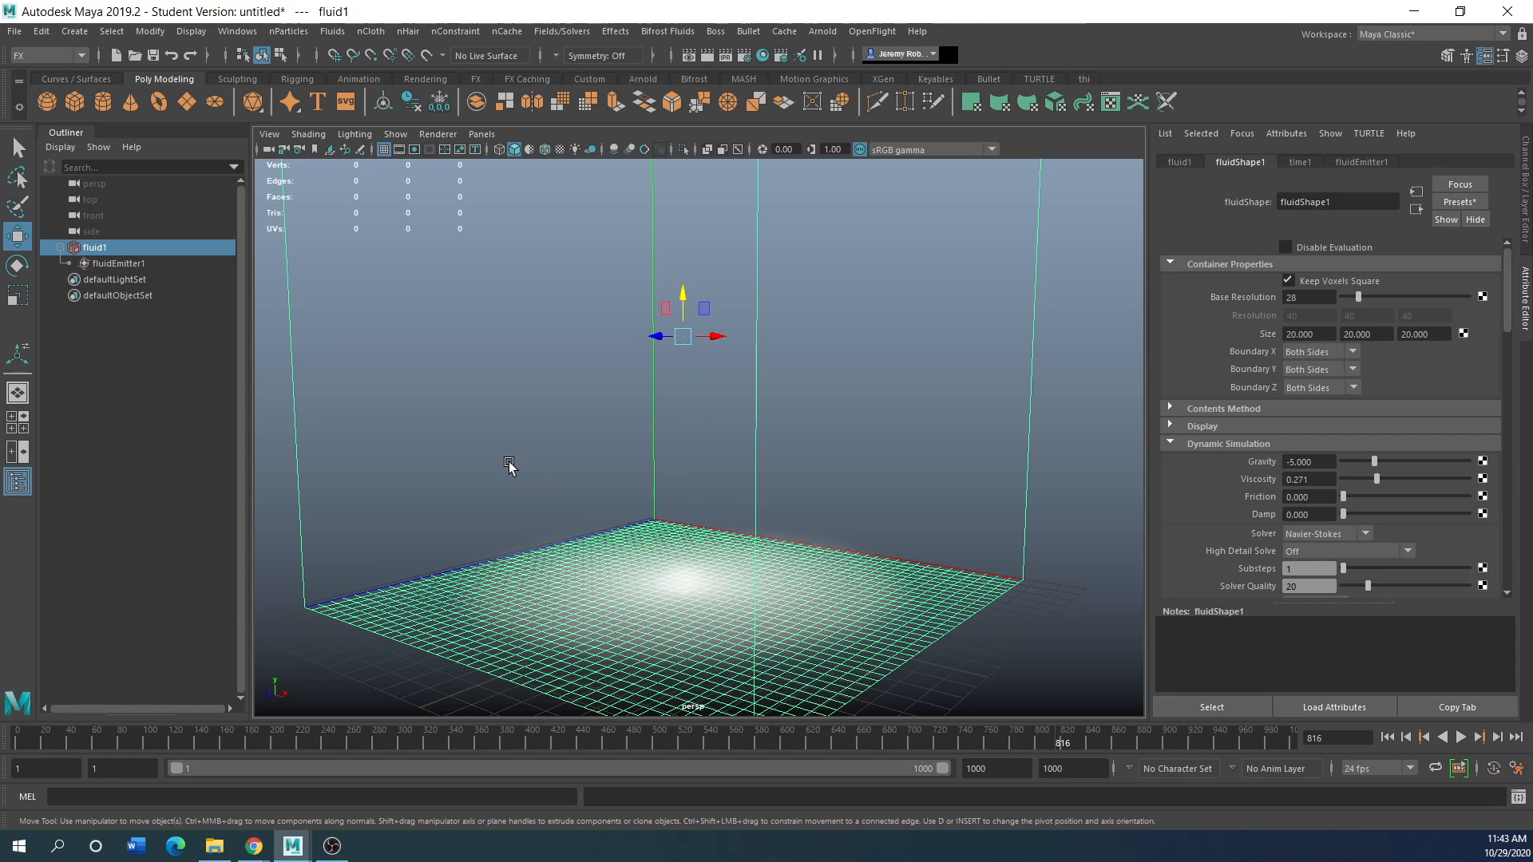
Raise the fluid emitter to a Y translation of about 5.08 and replay the simulation from the first frame
{"action": "left_click", "coordinate": [118, 264]}
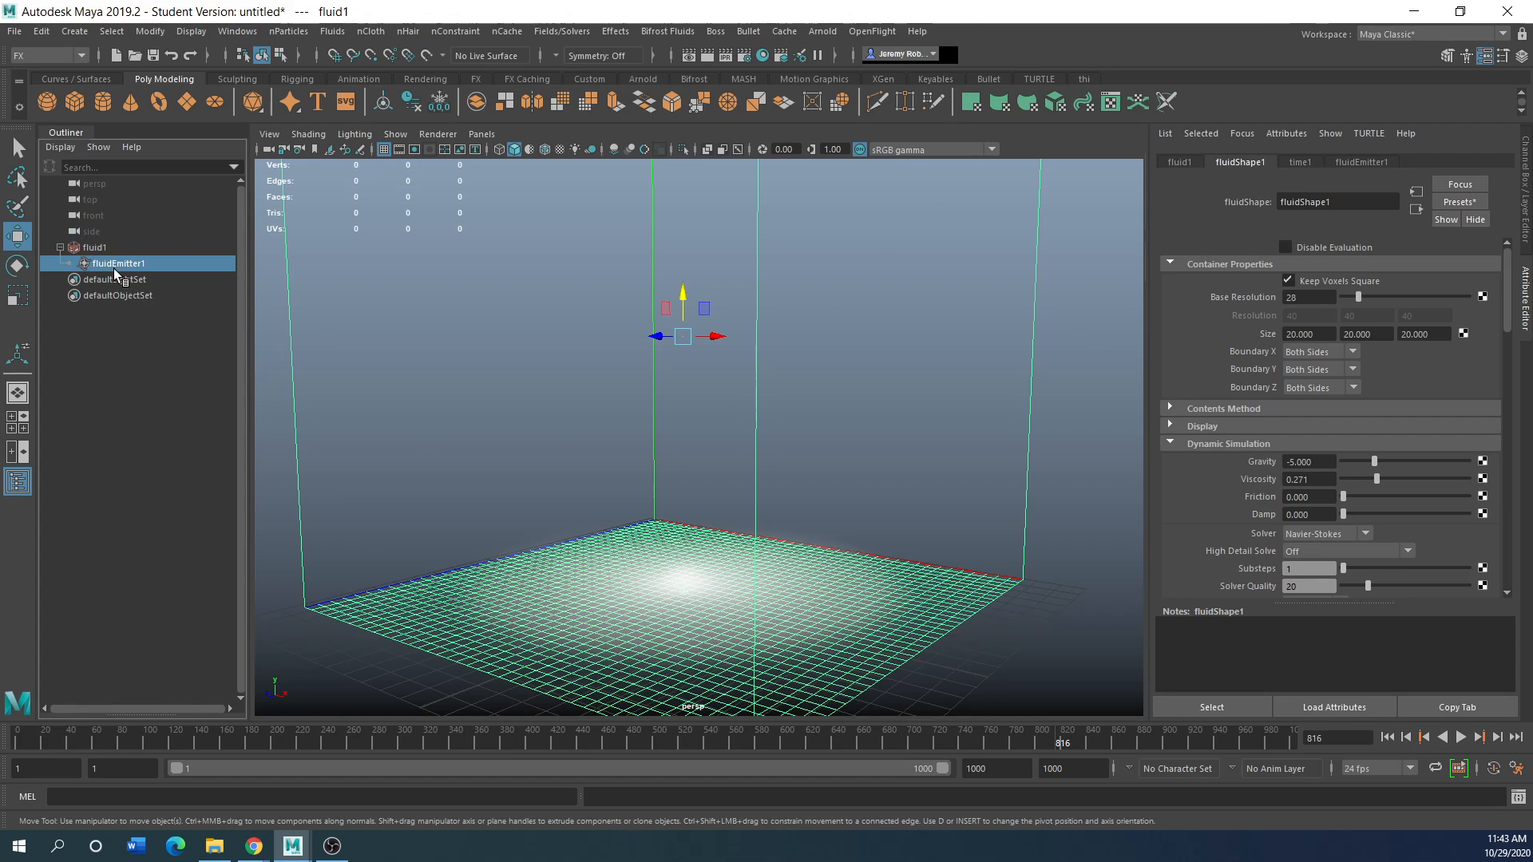
{"action": "left_click_drag", "start_coordinate": [687, 559], "coordinate": [661, 163]}
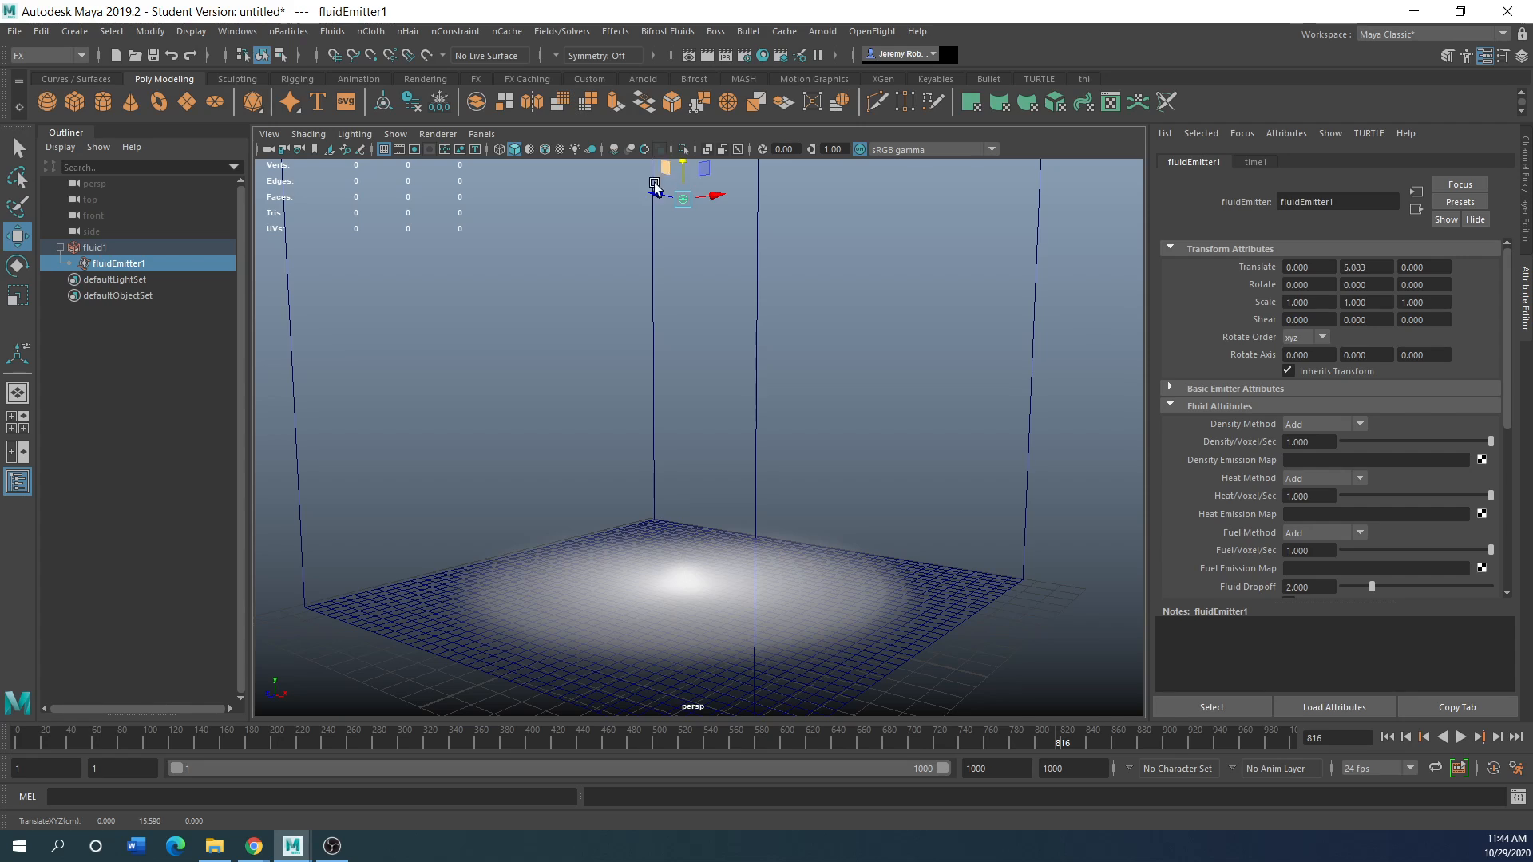
{"action": "left_click", "coordinate": [1387, 737]}
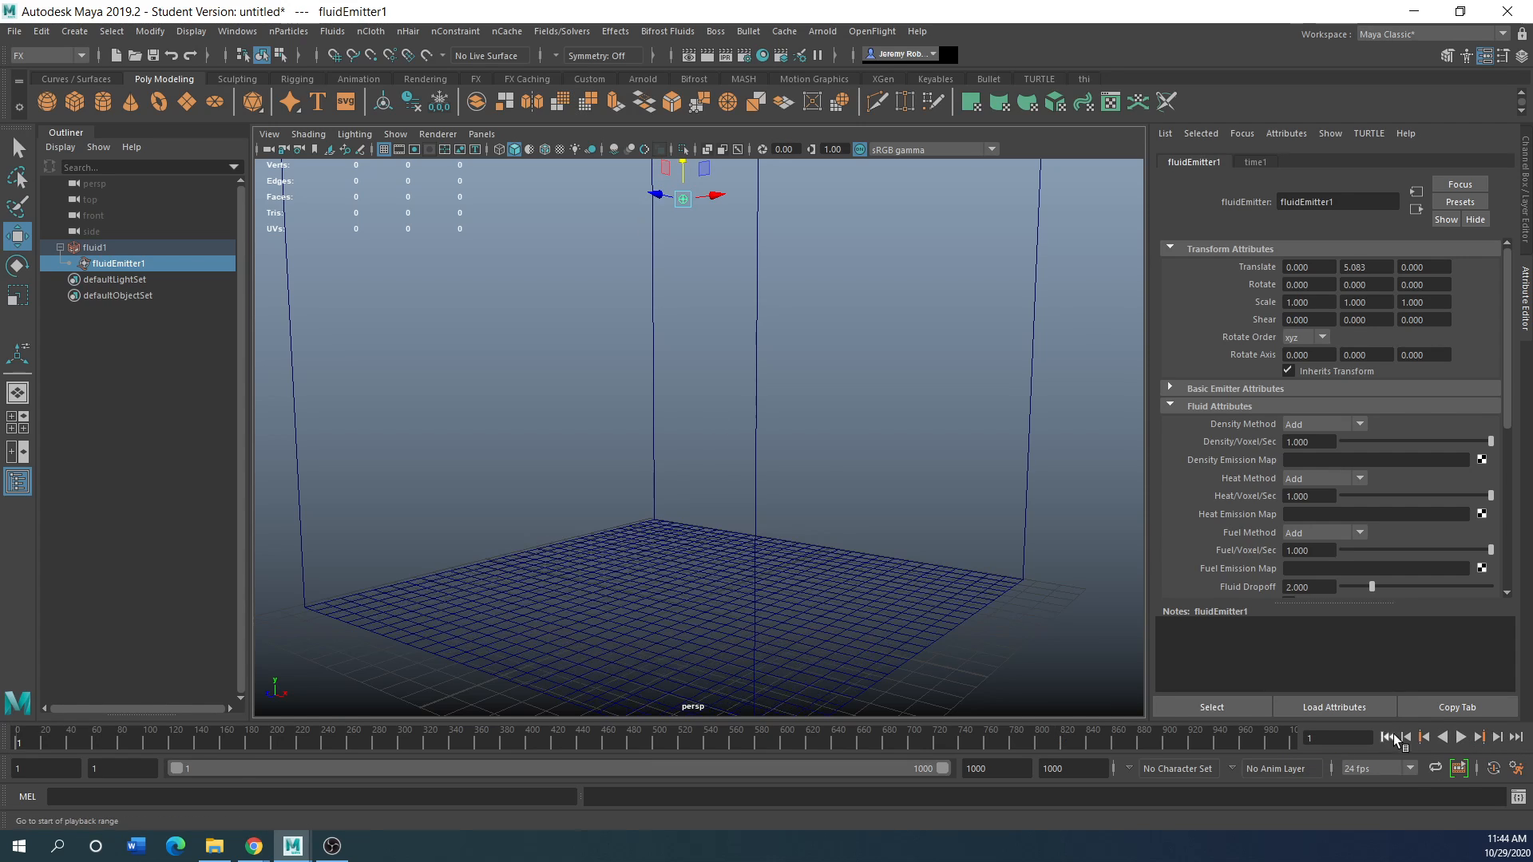
{"action": "left_click", "coordinate": [1461, 737]}
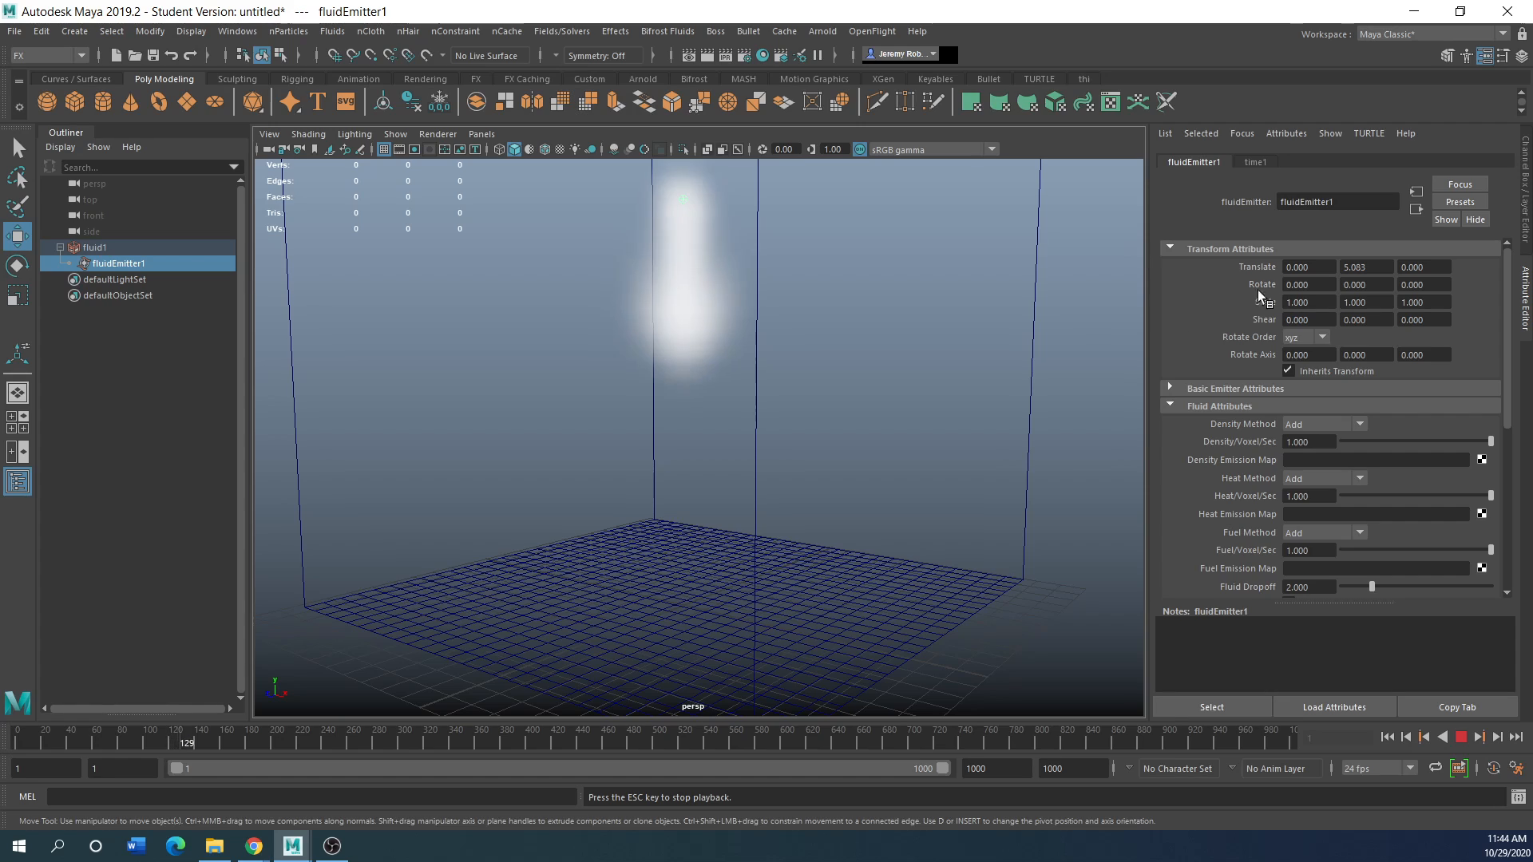
{"action": "left_click", "coordinate": [1454, 738]}
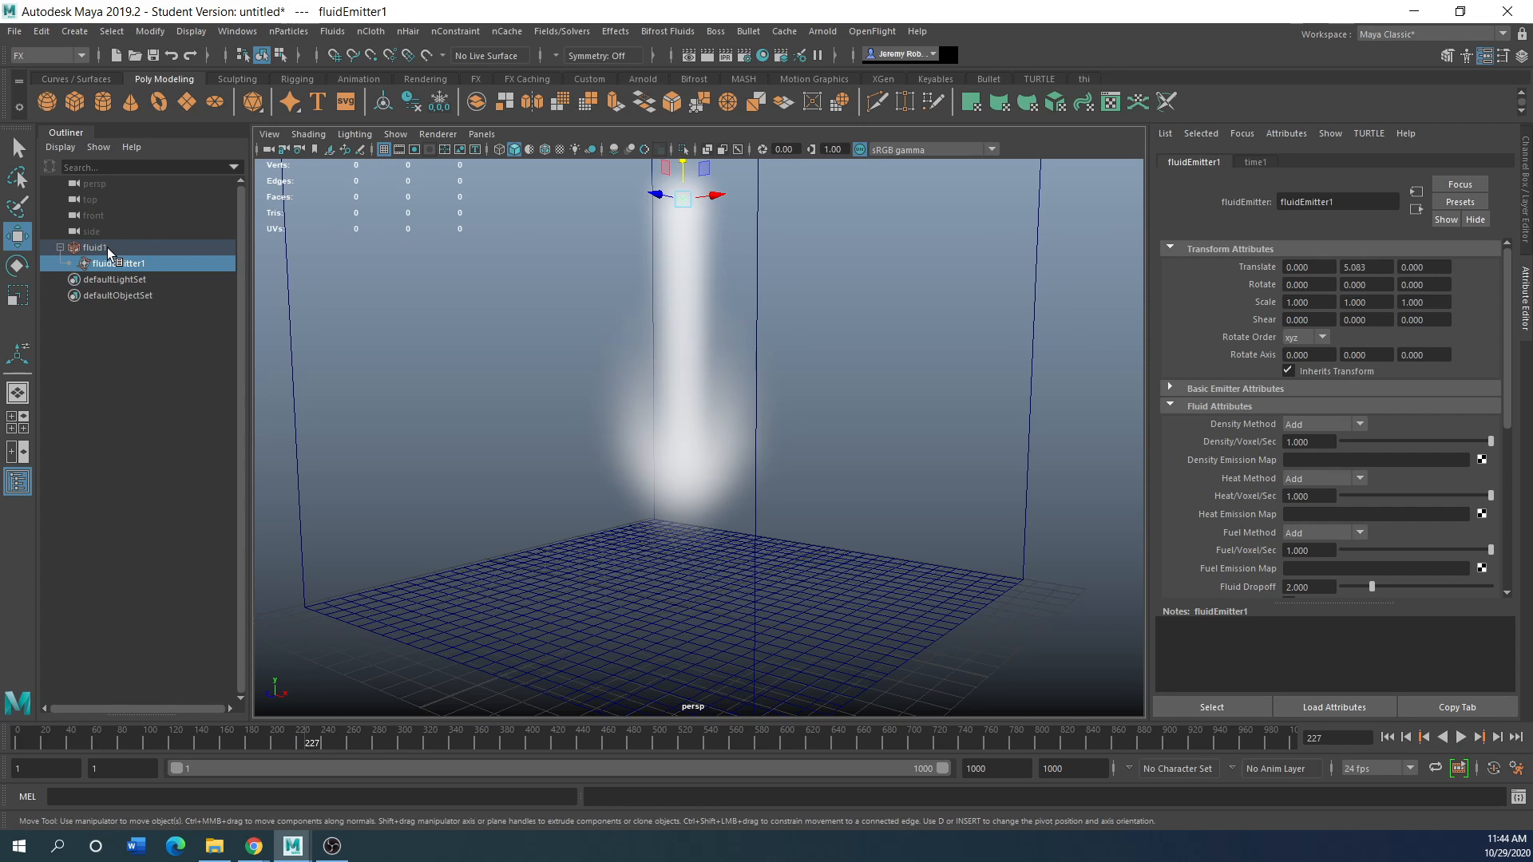
Set the fluid container's base resolution to 46 and viscosity to 0.2, then replay the simulation briefly from the first frame
{"action": "left_click", "coordinate": [151, 247]}
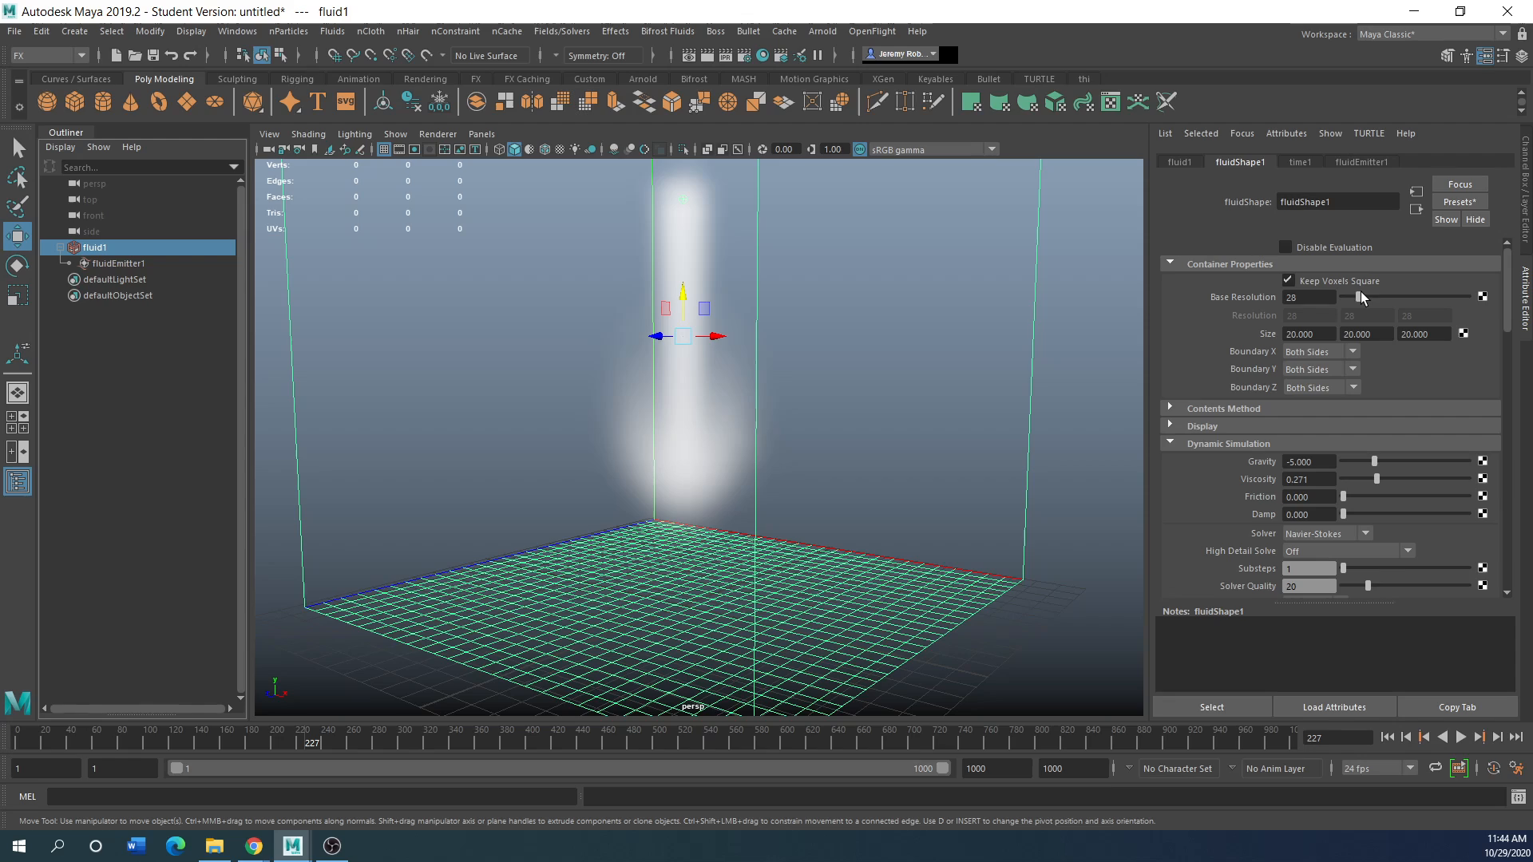
{"action": "left_click_drag", "start_coordinate": [1359, 296], "coordinate": [1369, 295]}
{"action": "left_click", "coordinate": [1388, 738]}
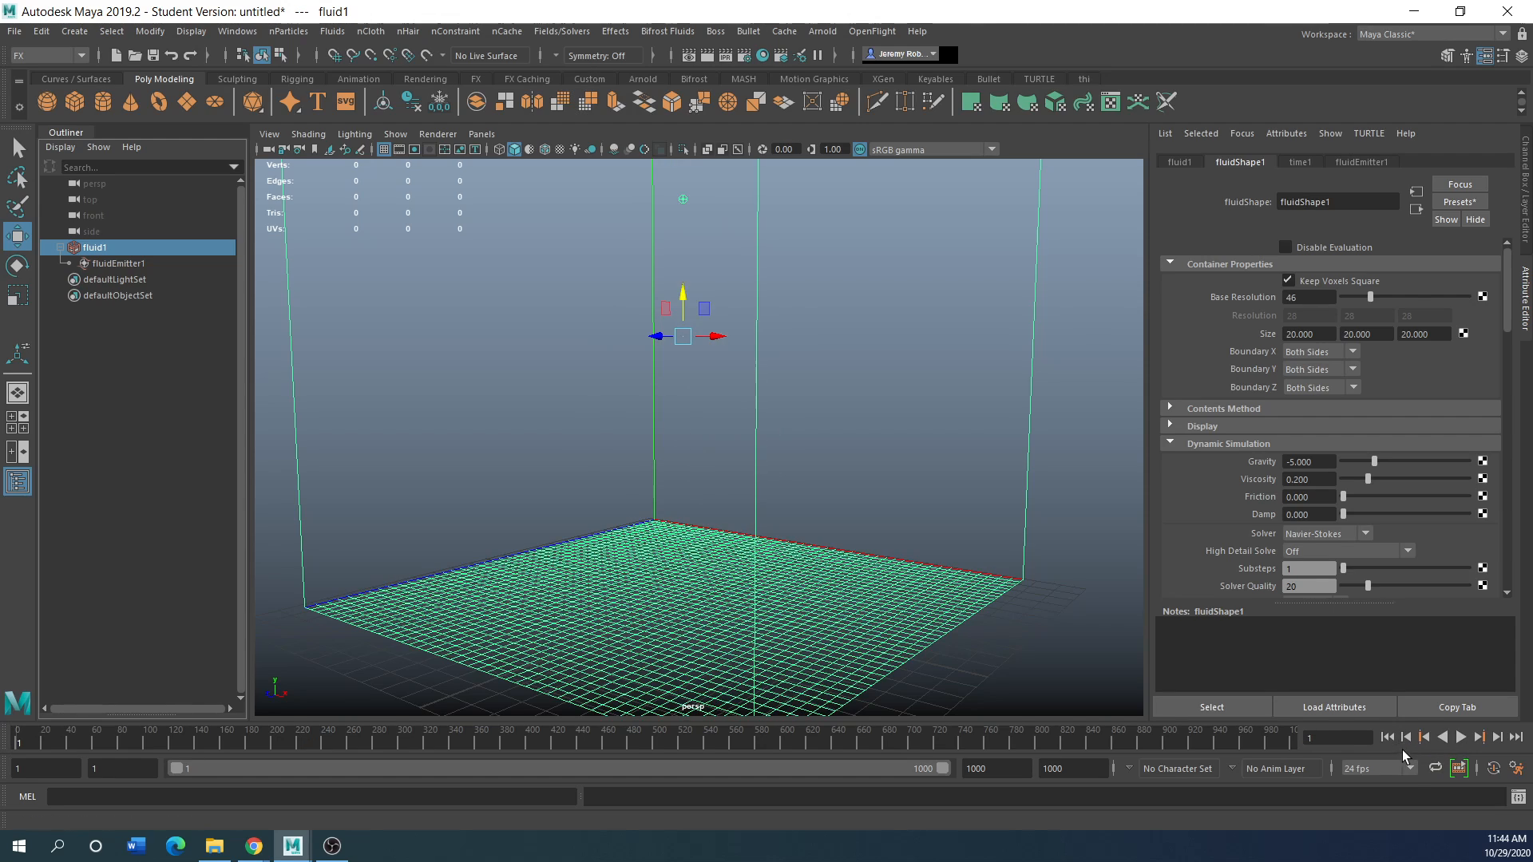
{"action": "left_click", "coordinate": [1460, 738]}
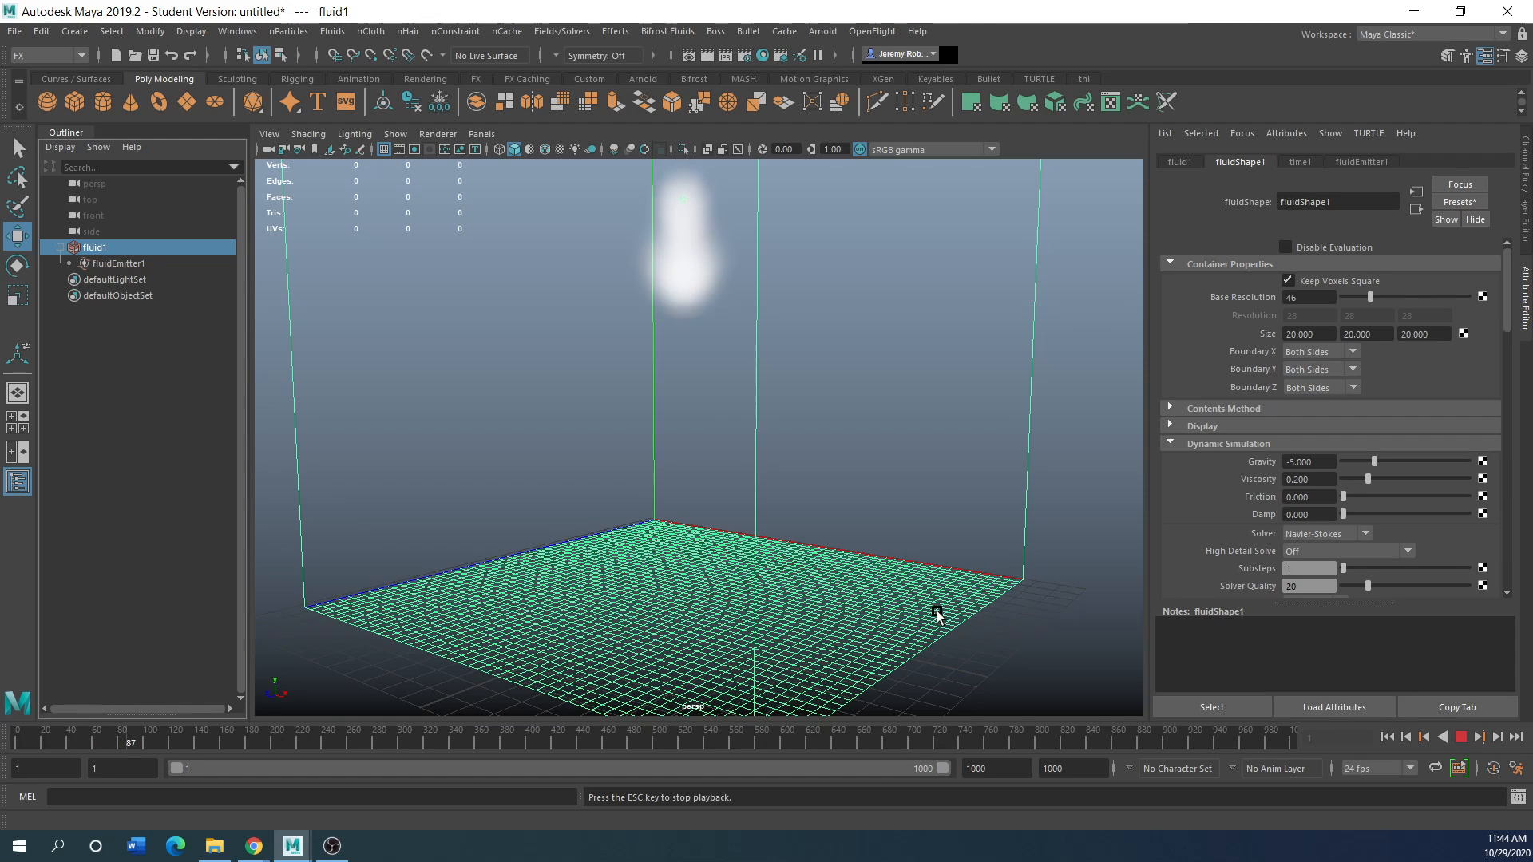
{"action": "left_click", "coordinate": [1463, 737]}
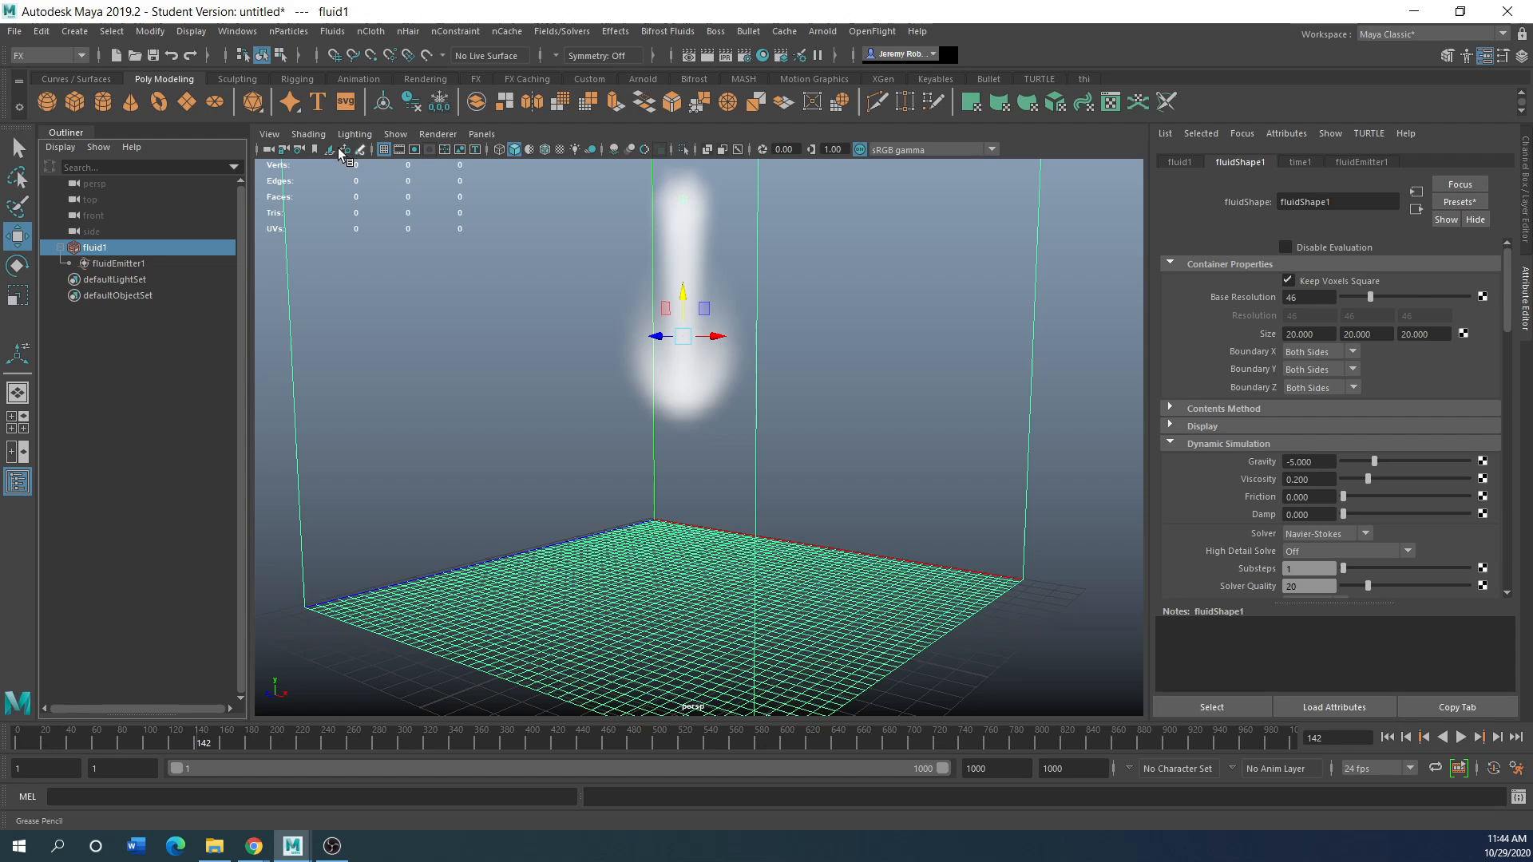
Create a polygon sphere, scale it to about 3.58, and raise it to about 8.43 units high beneath the emitter
{"action": "left_click", "coordinate": [46, 103]}
{"action": "left_click_drag", "start_coordinate": [683, 574], "coordinate": [802, 431]}
{"action": "left_click", "coordinate": [16, 297]}
{"action": "left_click", "coordinate": [16, 235]}
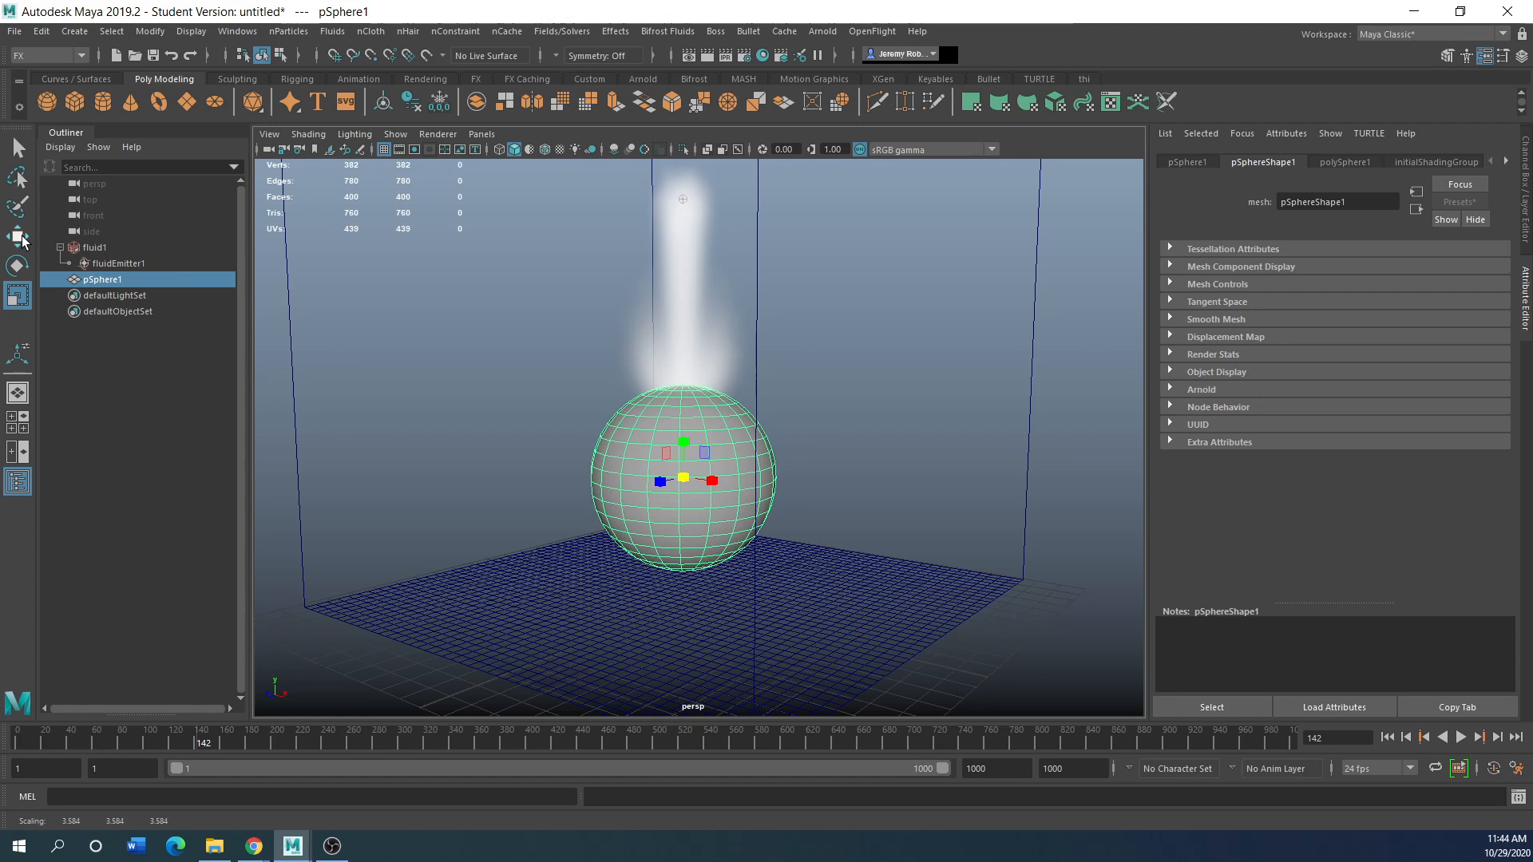
{"action": "left_click_drag", "start_coordinate": [684, 440], "coordinate": [684, 352]}
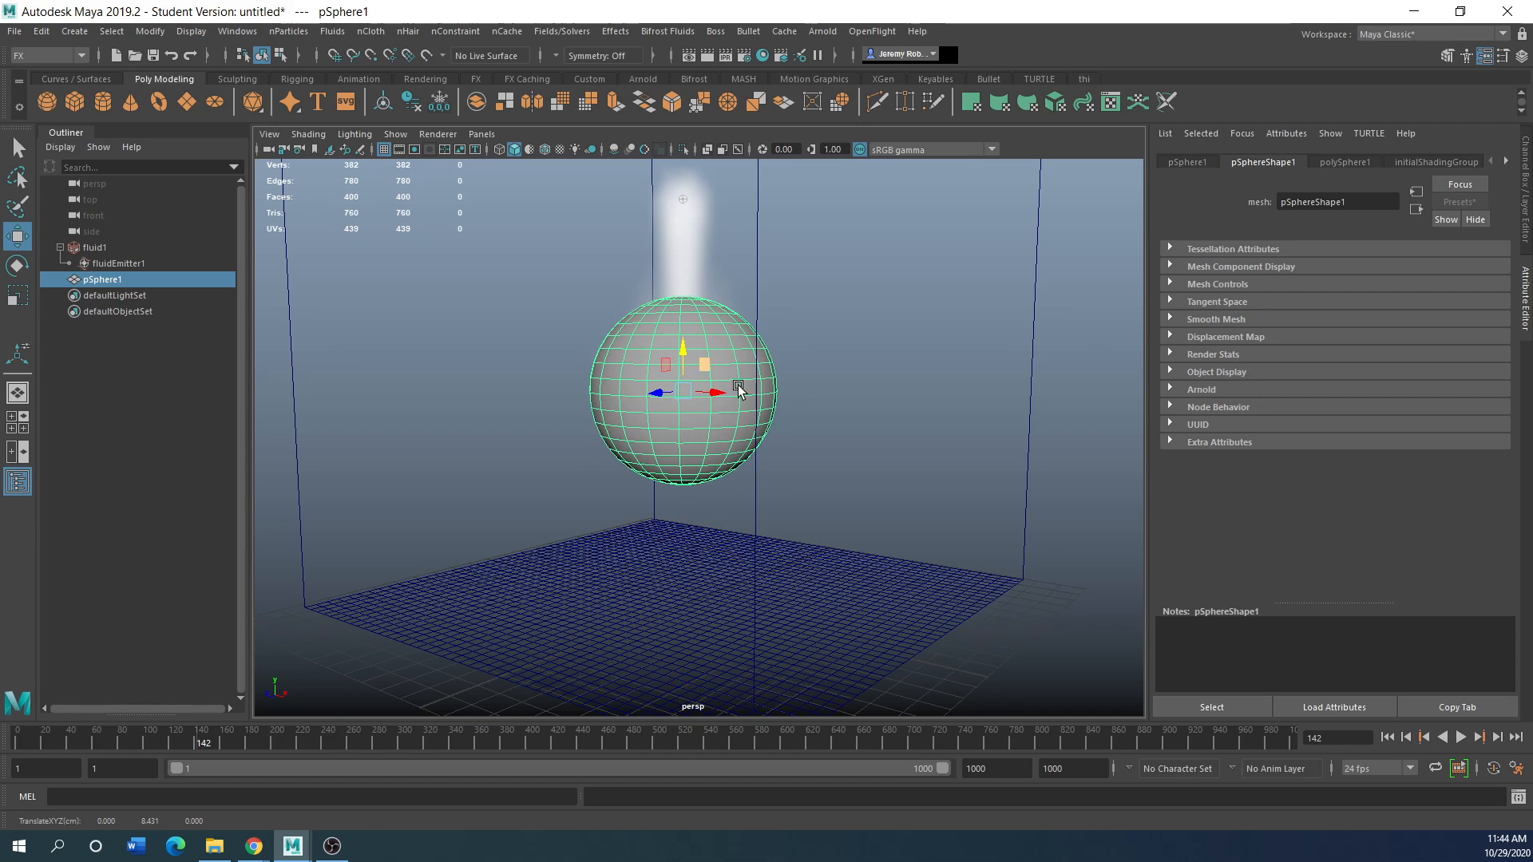
Make the fluid container collide with the sphere and play the simulation from the first frame
{"action": "left_click", "coordinate": [1389, 735]}
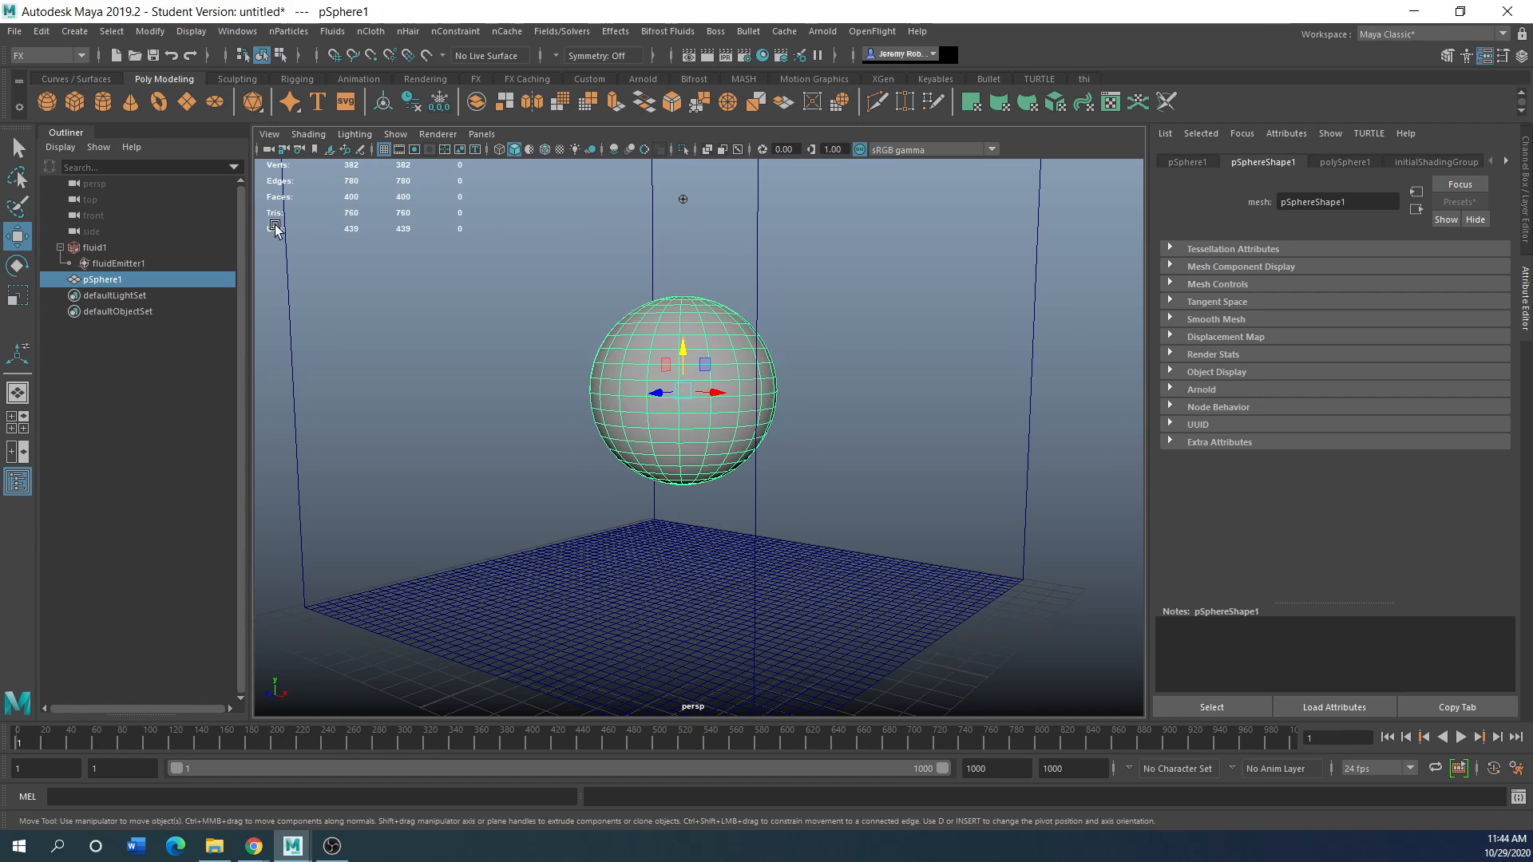
{"action": "left_click", "coordinate": [95, 248]}
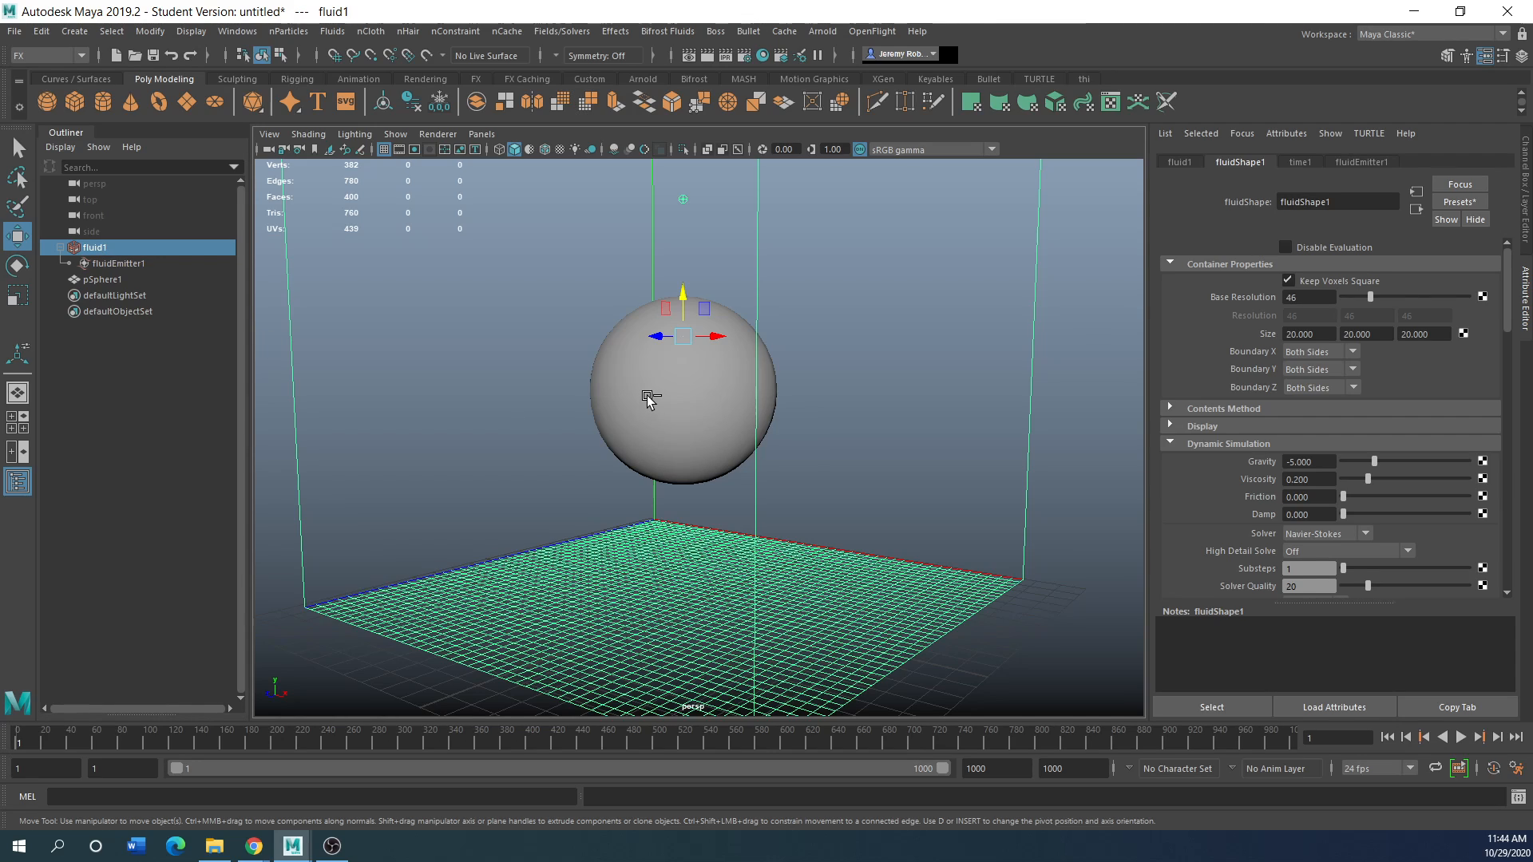
{"action": "left_click", "coordinate": [103, 280], "text": "ctrl"}
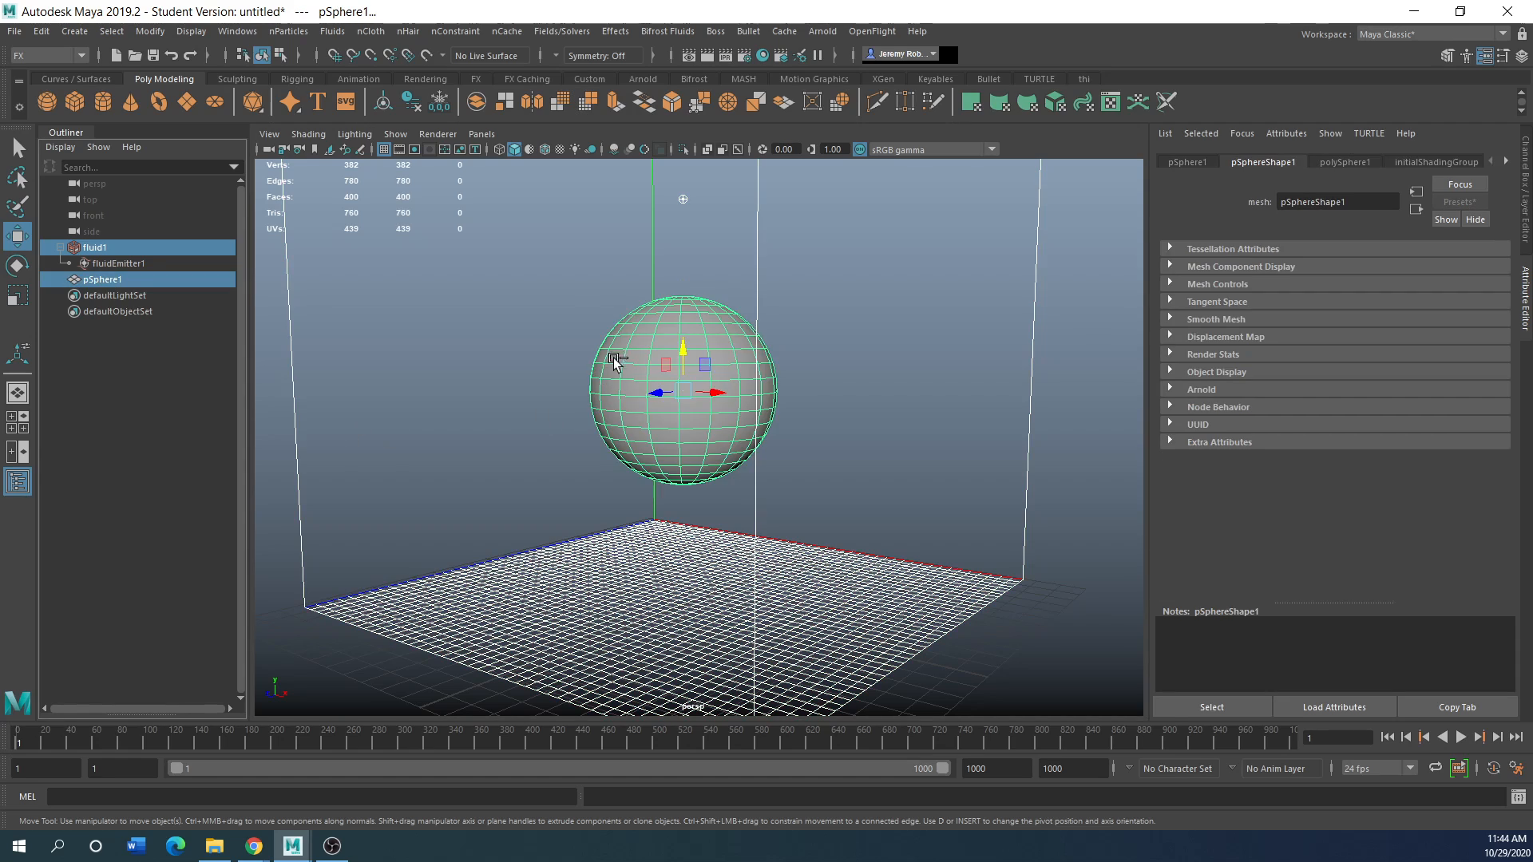
{"action": "left_click", "coordinate": [332, 31]}
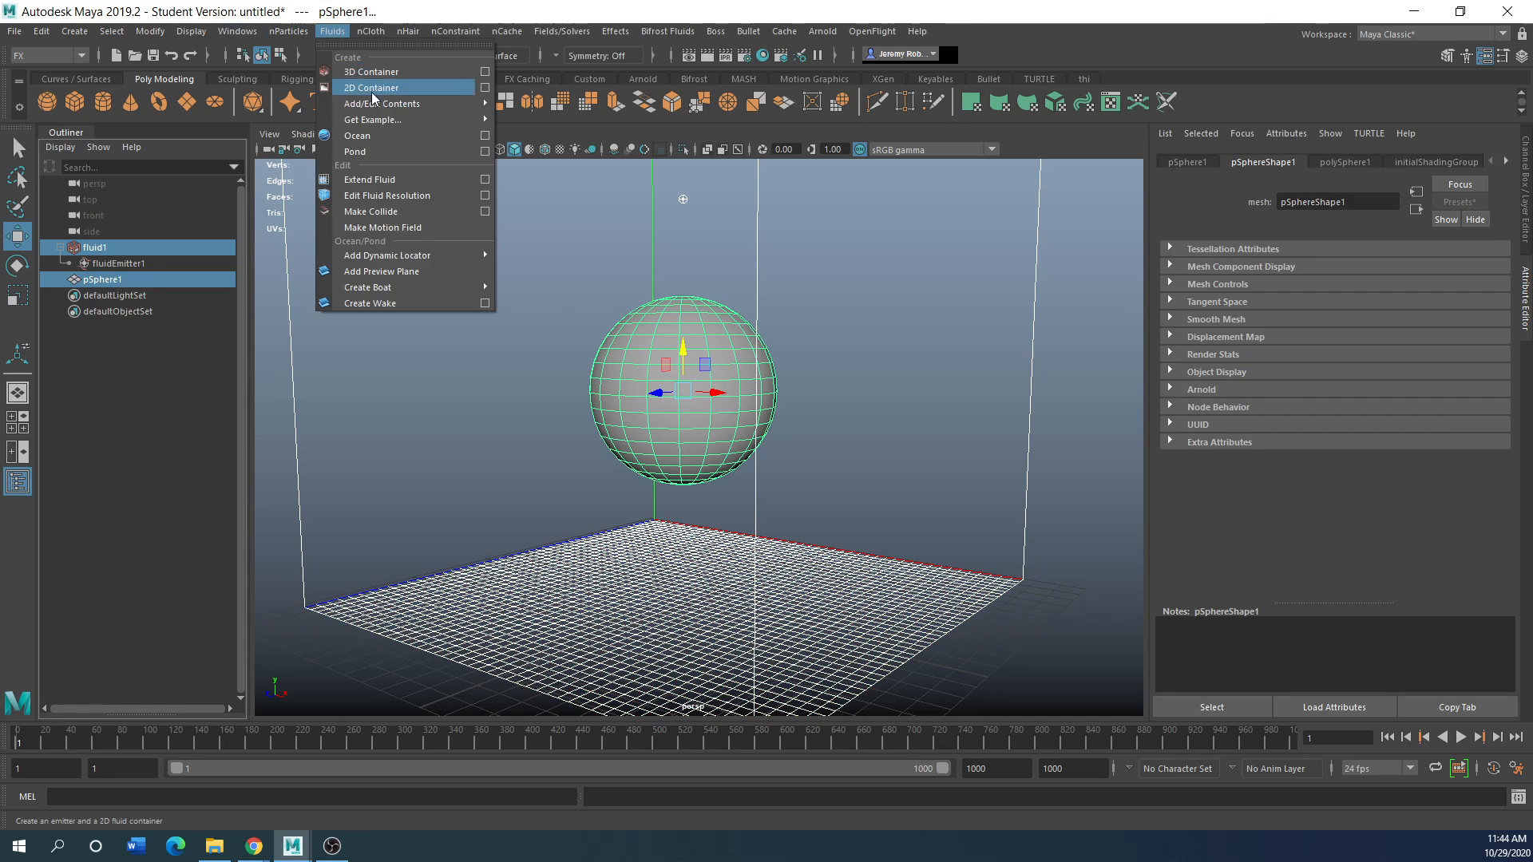
{"action": "left_click", "coordinate": [389, 213]}
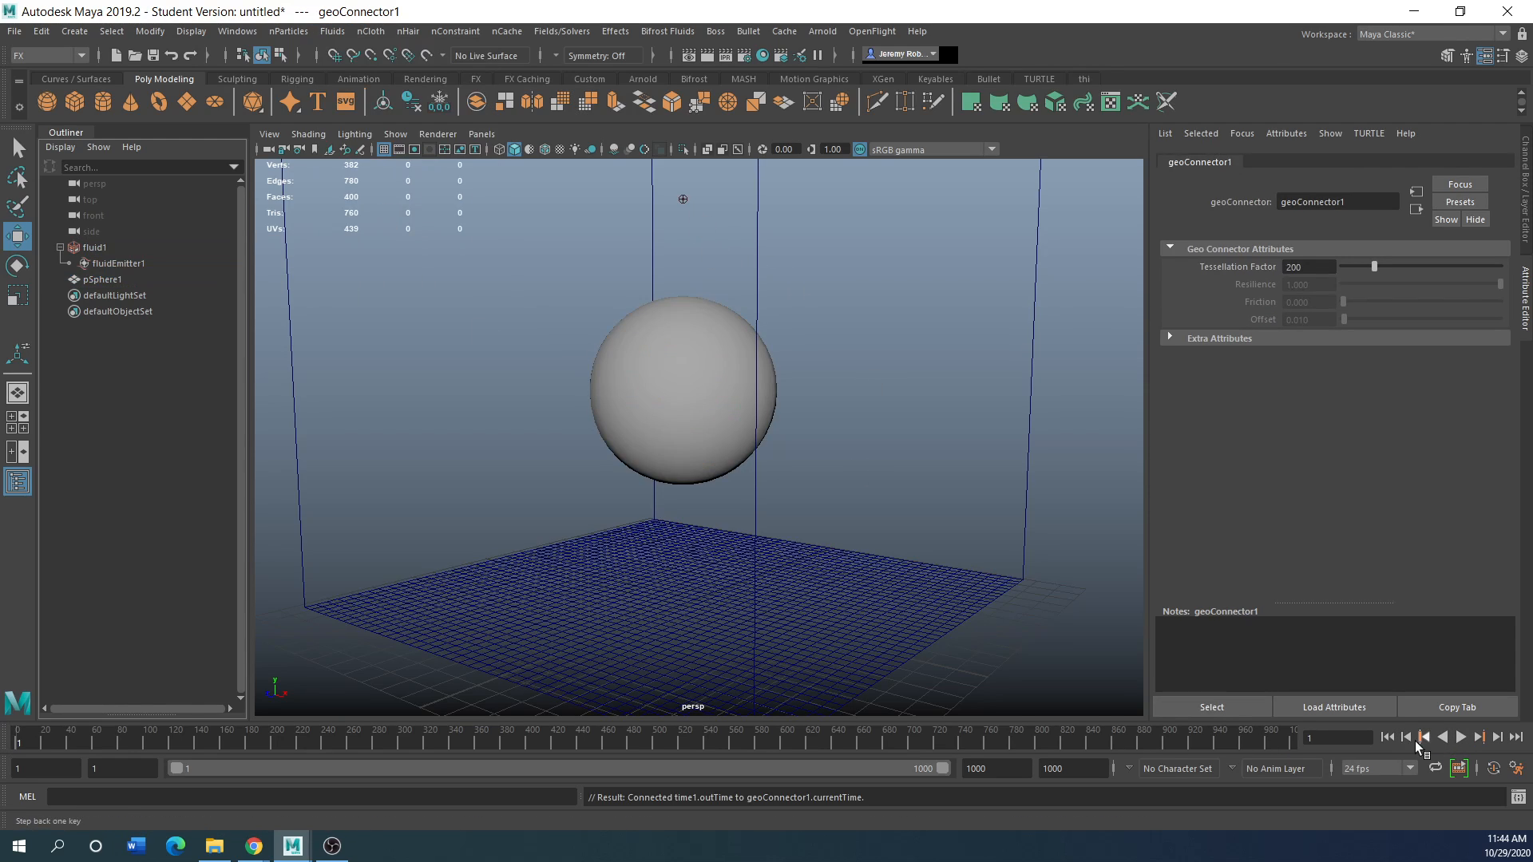
{"action": "left_click", "coordinate": [1460, 740]}
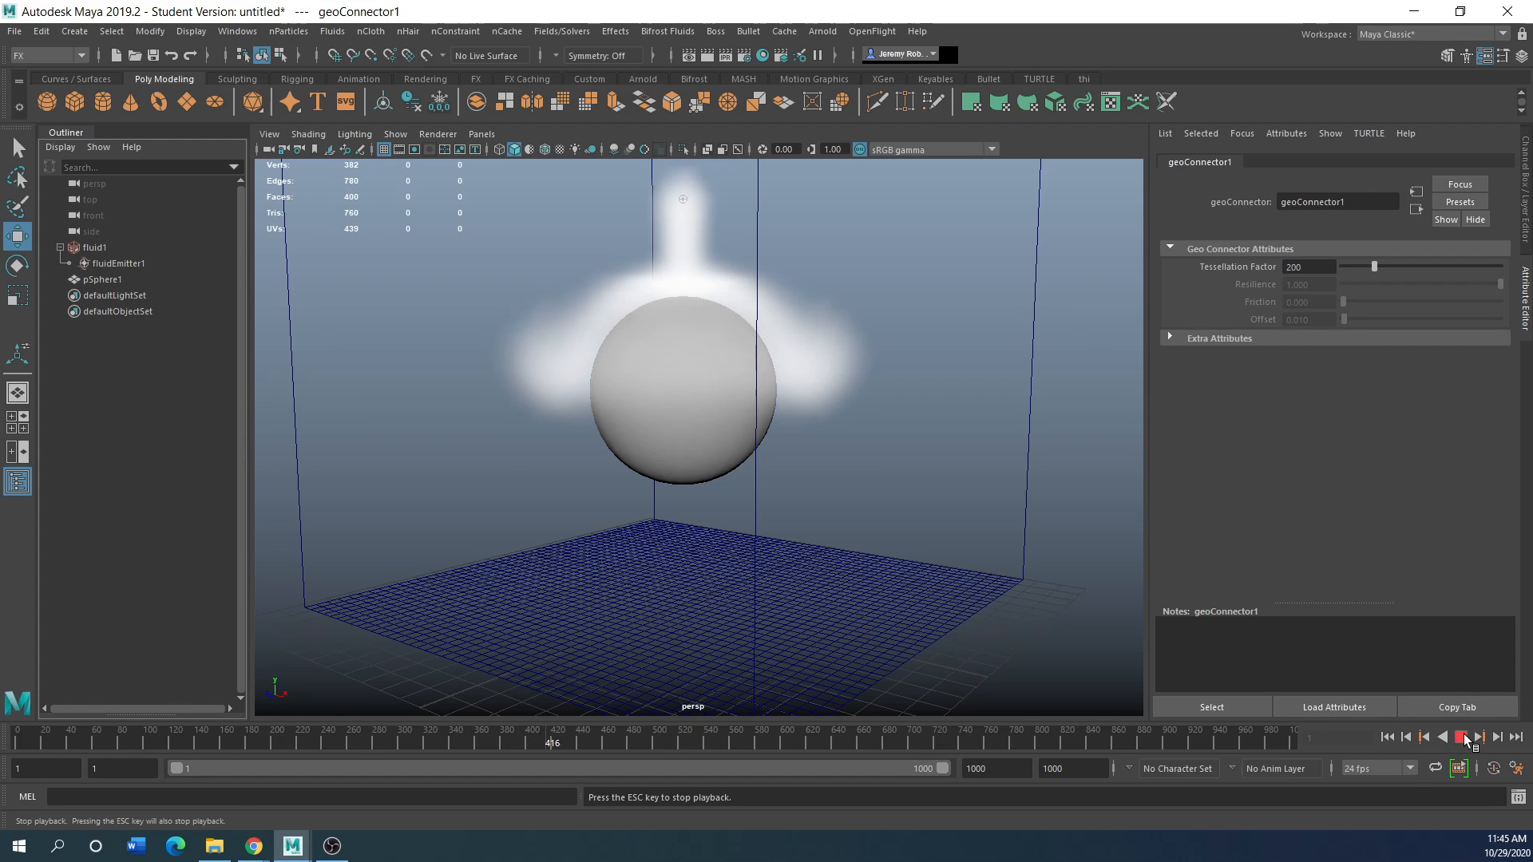
{"action": "left_click", "coordinate": [1463, 738]}
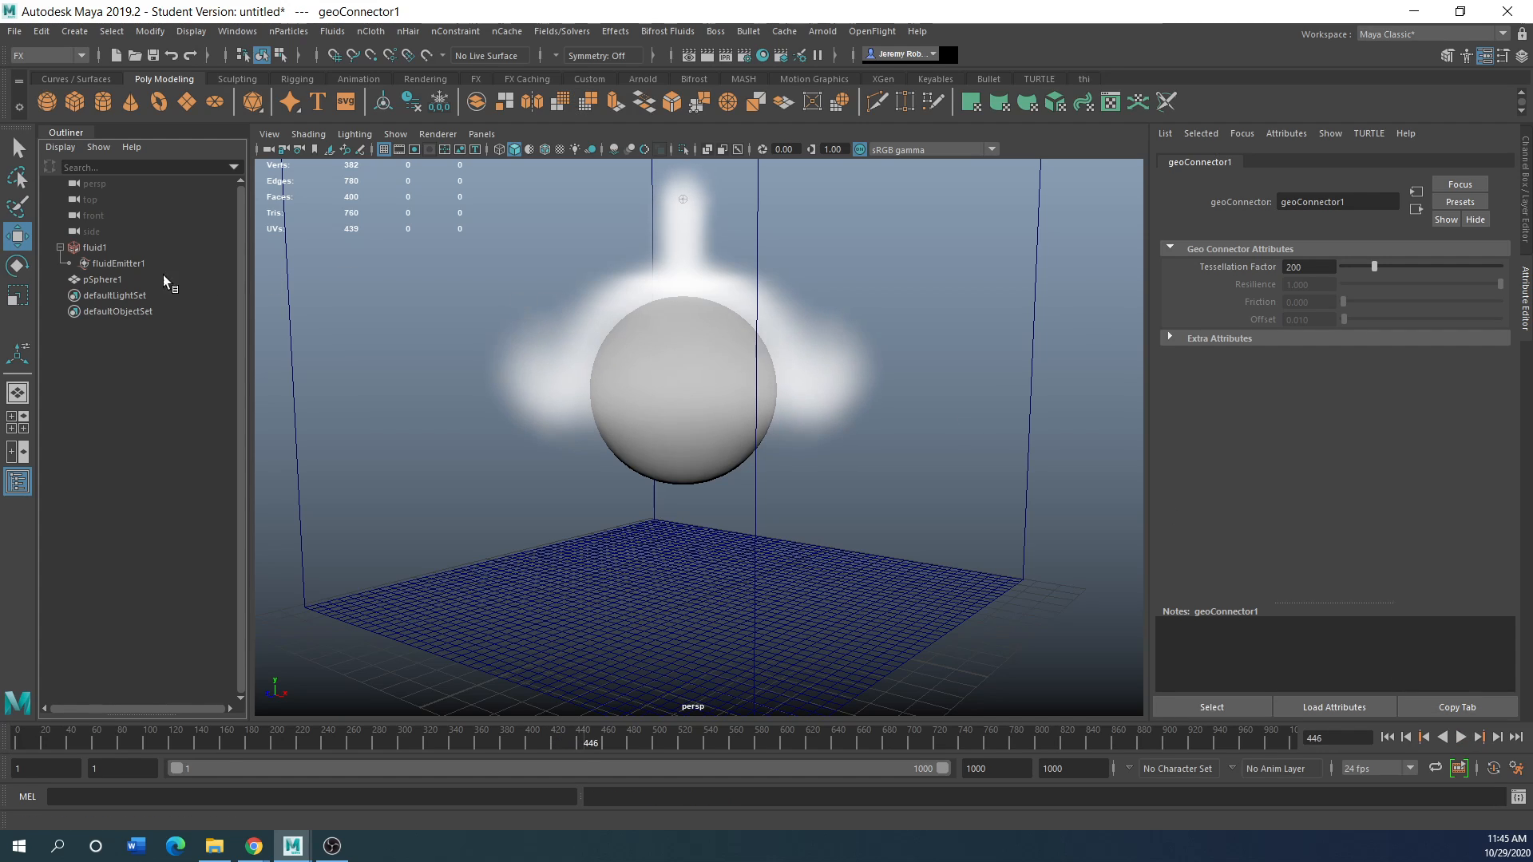
Bring up the surface and shading attributes of the fluid container
{"action": "left_click", "coordinate": [100, 249]}
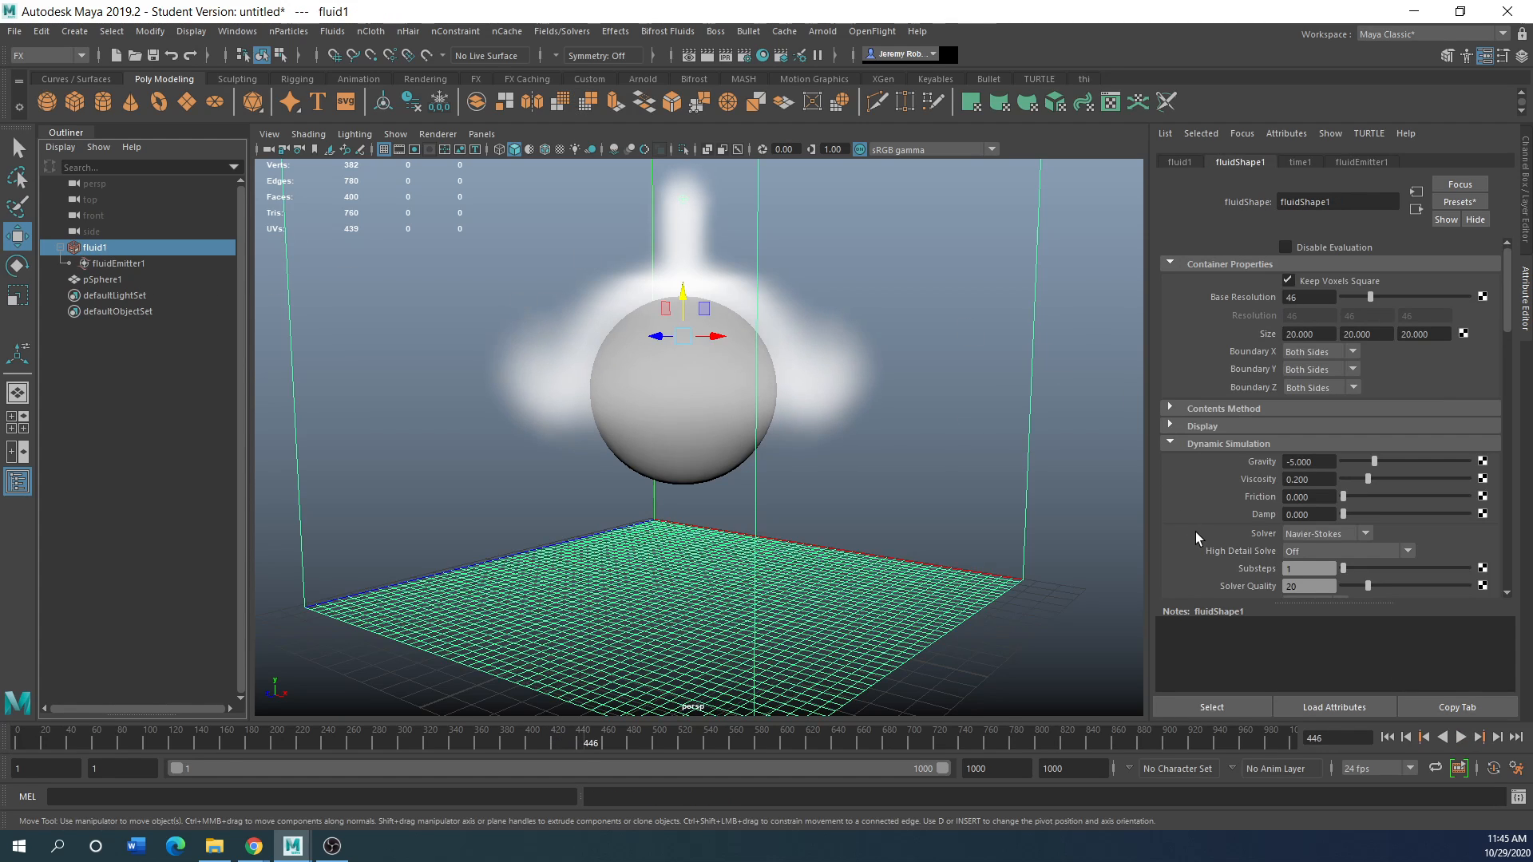
{"action": "scroll", "coordinate": [1196, 532], "scroll_direction": "down", "scroll_amount": 3}
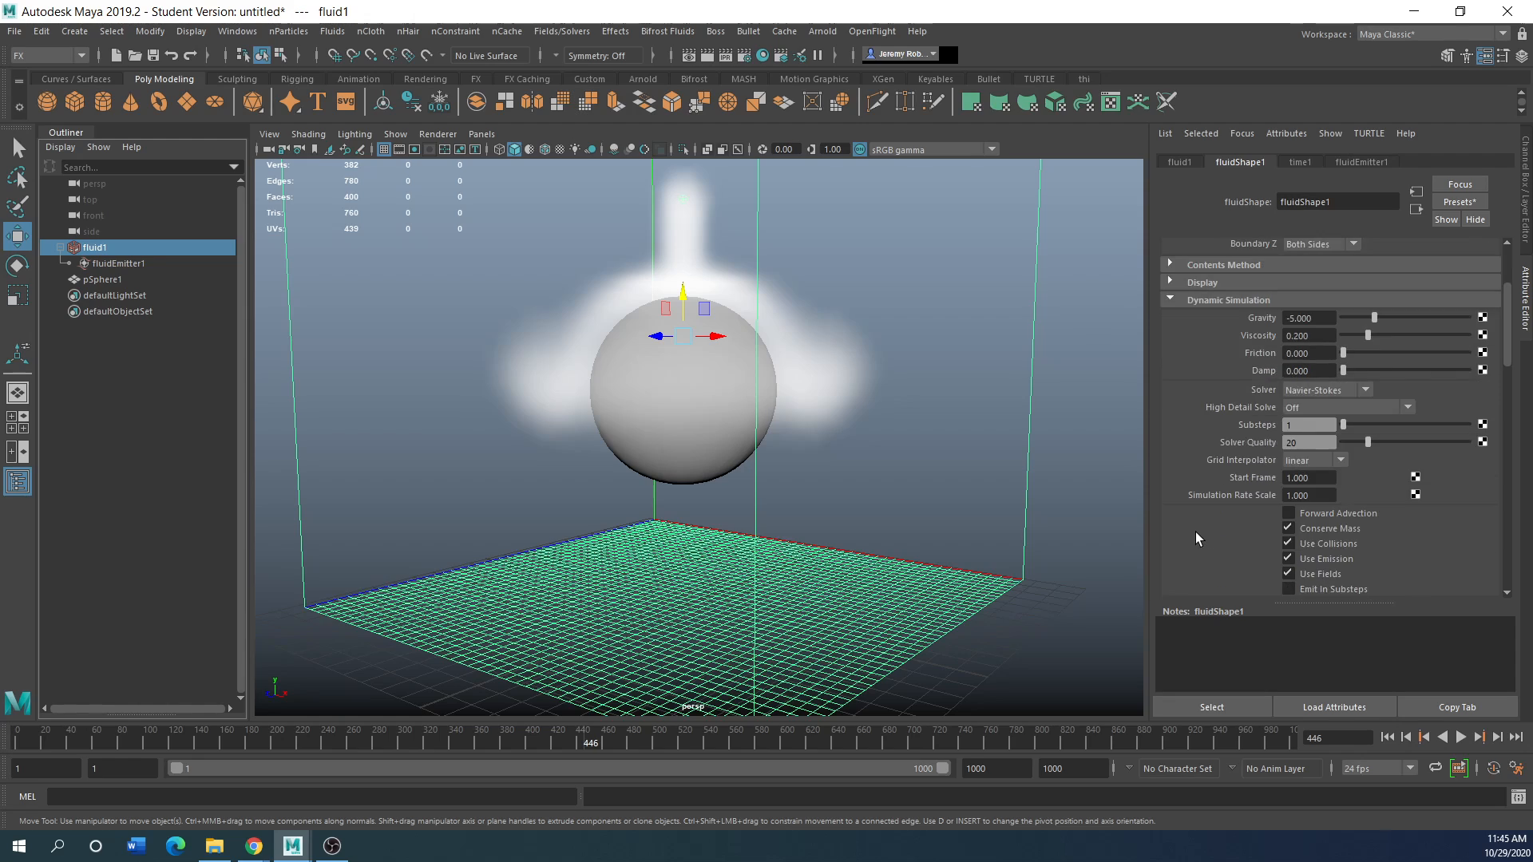
{"action": "left_click", "coordinate": [1171, 299]}
{"action": "scroll", "coordinate": [1192, 467], "scroll_direction": "down", "scroll_amount": 1}
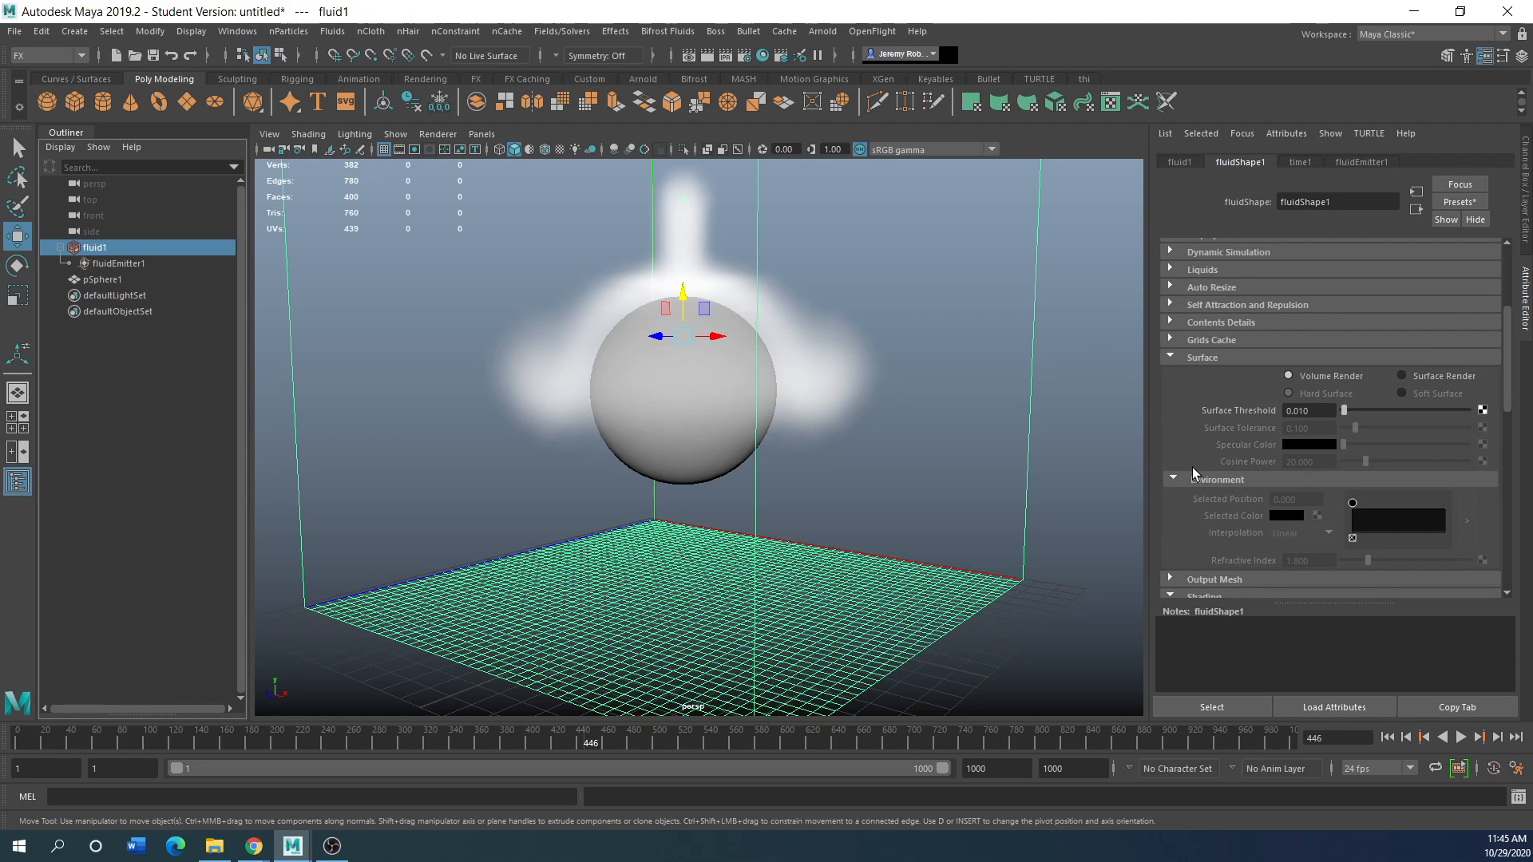
{"action": "scroll", "coordinate": [1191, 482], "scroll_direction": "down", "scroll_amount": 6}
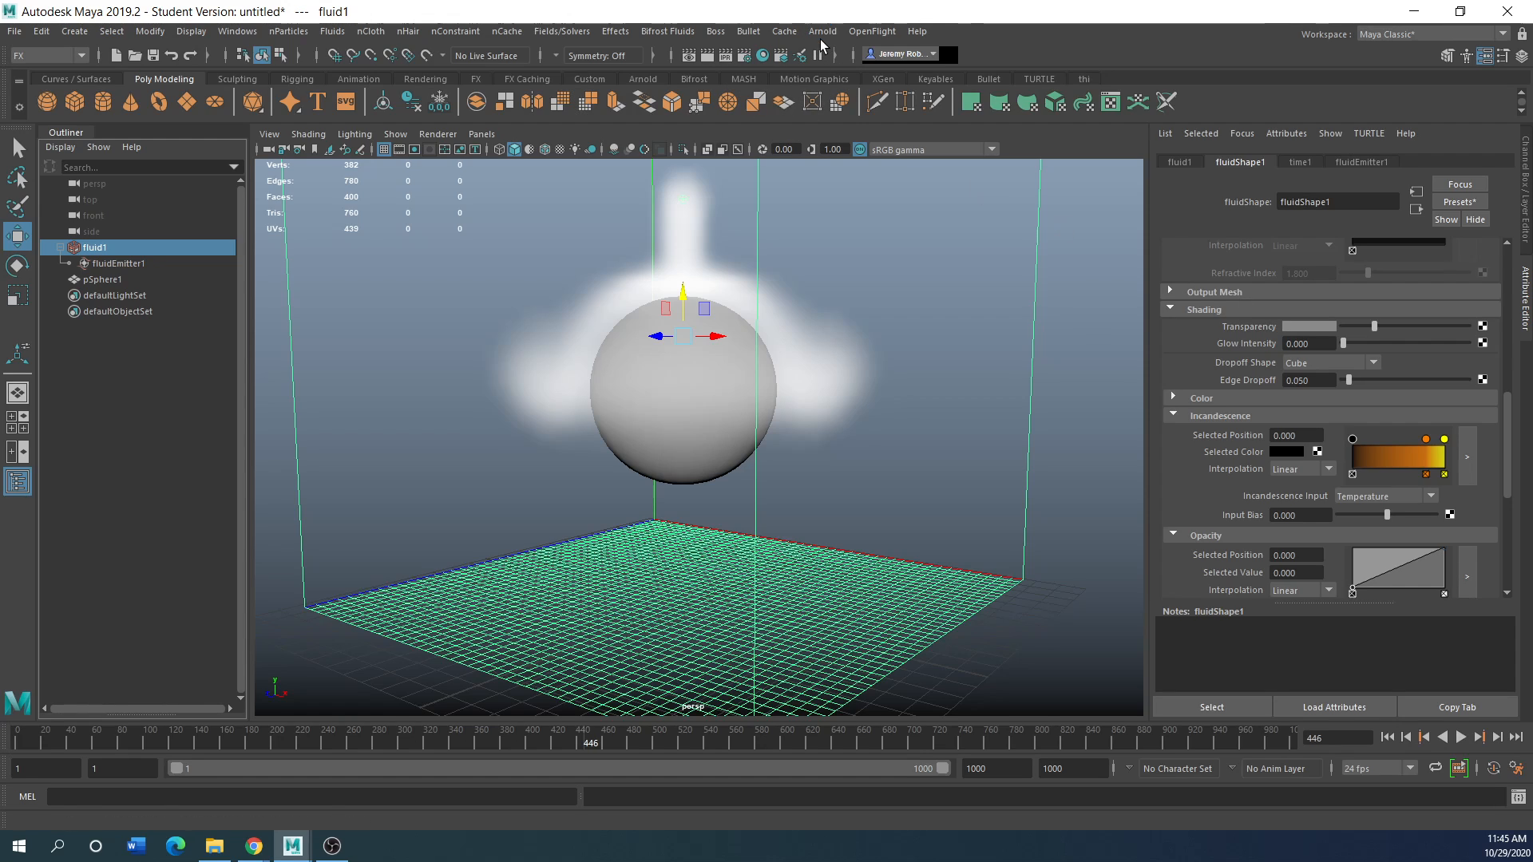
Create a polygon plane as a floor beneath the sphere and scale it uniformly to about 66.8
{"action": "left_click", "coordinate": [186, 101]}
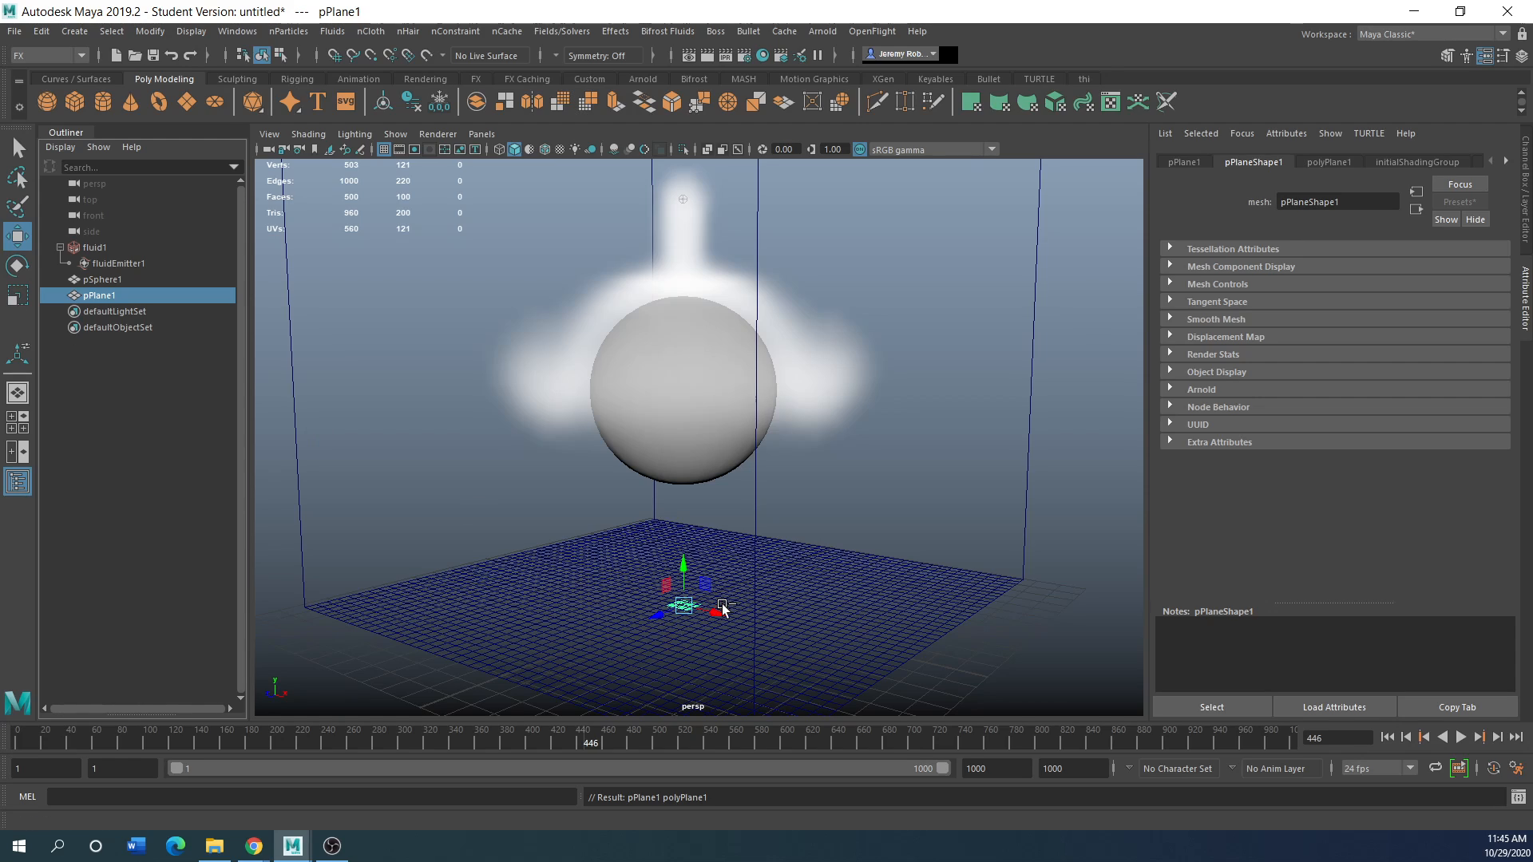
{"action": "key", "text": "r"}
{"action": "left_click_drag", "start_coordinate": [683, 605], "coordinate": [1532, 436]}
{"action": "left_click_drag", "start_coordinate": [683, 615], "coordinate": [1017, 541]}
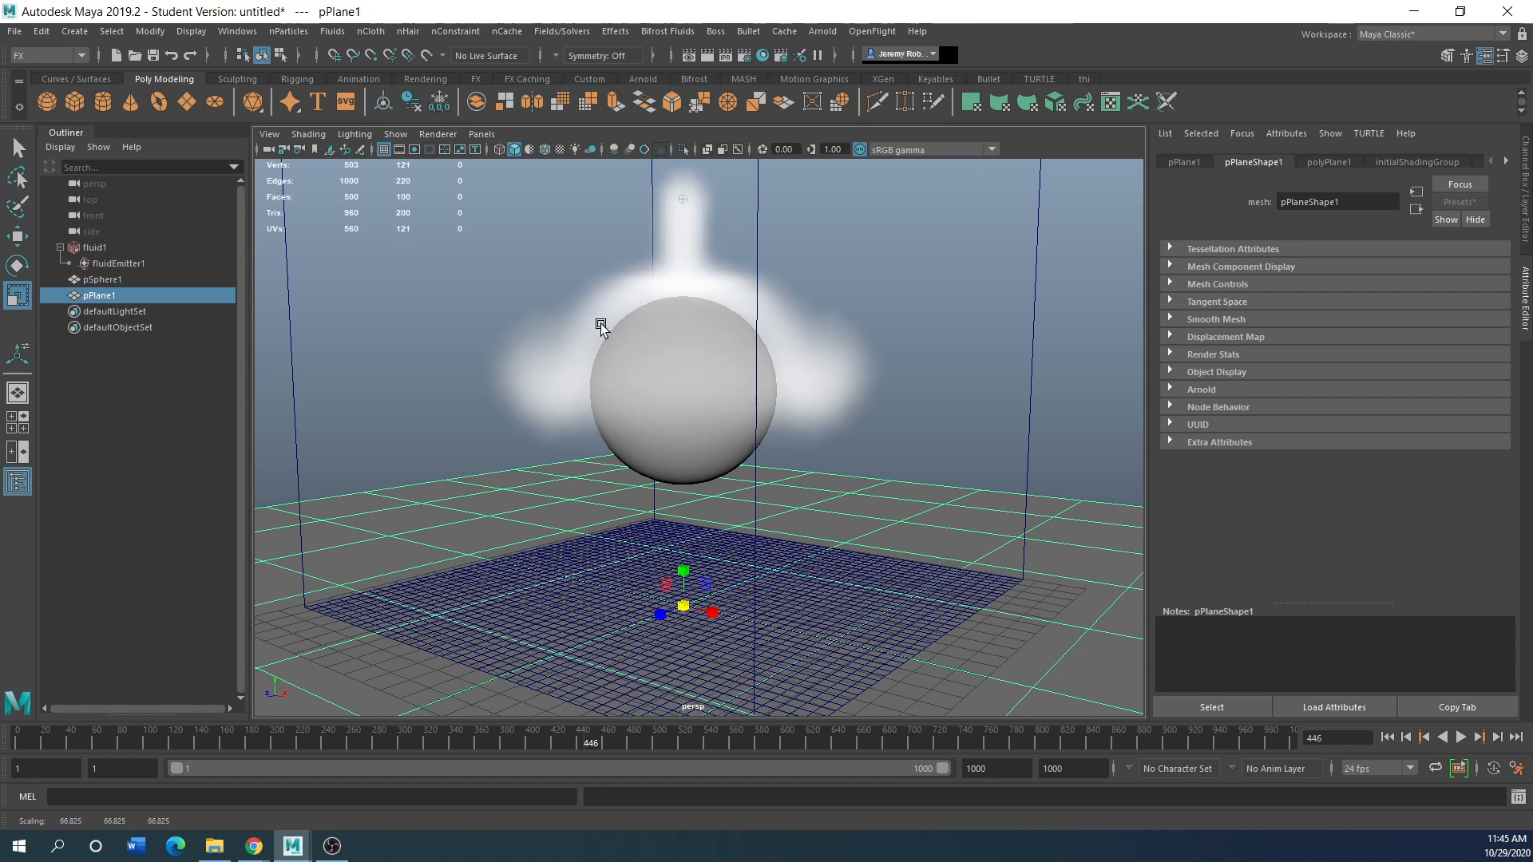
Switch the Render View to the Maya Software renderer, render the current frame, and close the render window
{"action": "left_click", "coordinate": [713, 59]}
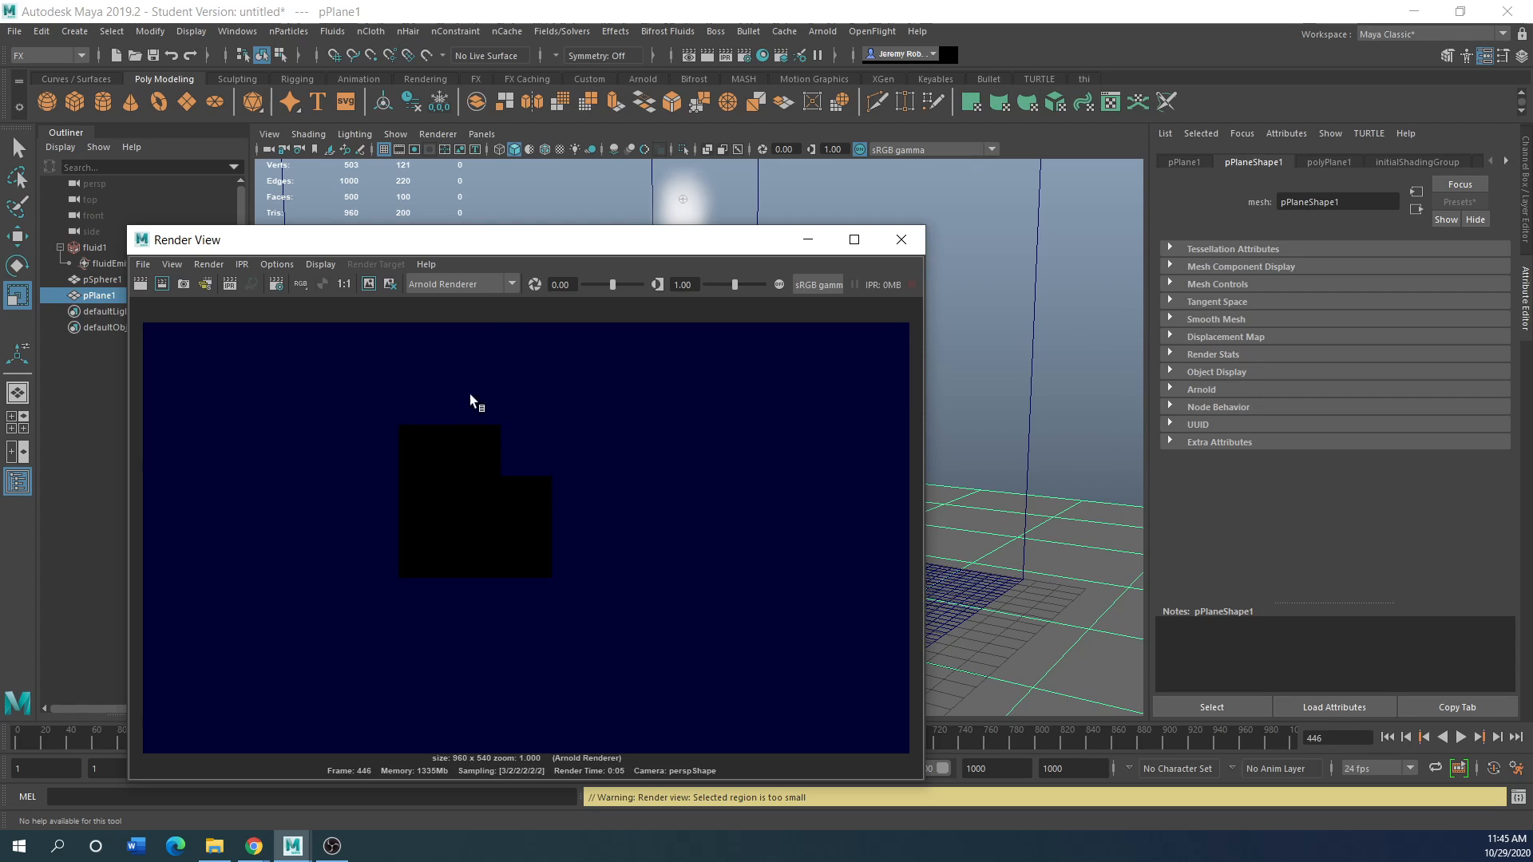
{"action": "left_click", "coordinate": [511, 284]}
{"action": "left_click", "coordinate": [472, 300]}
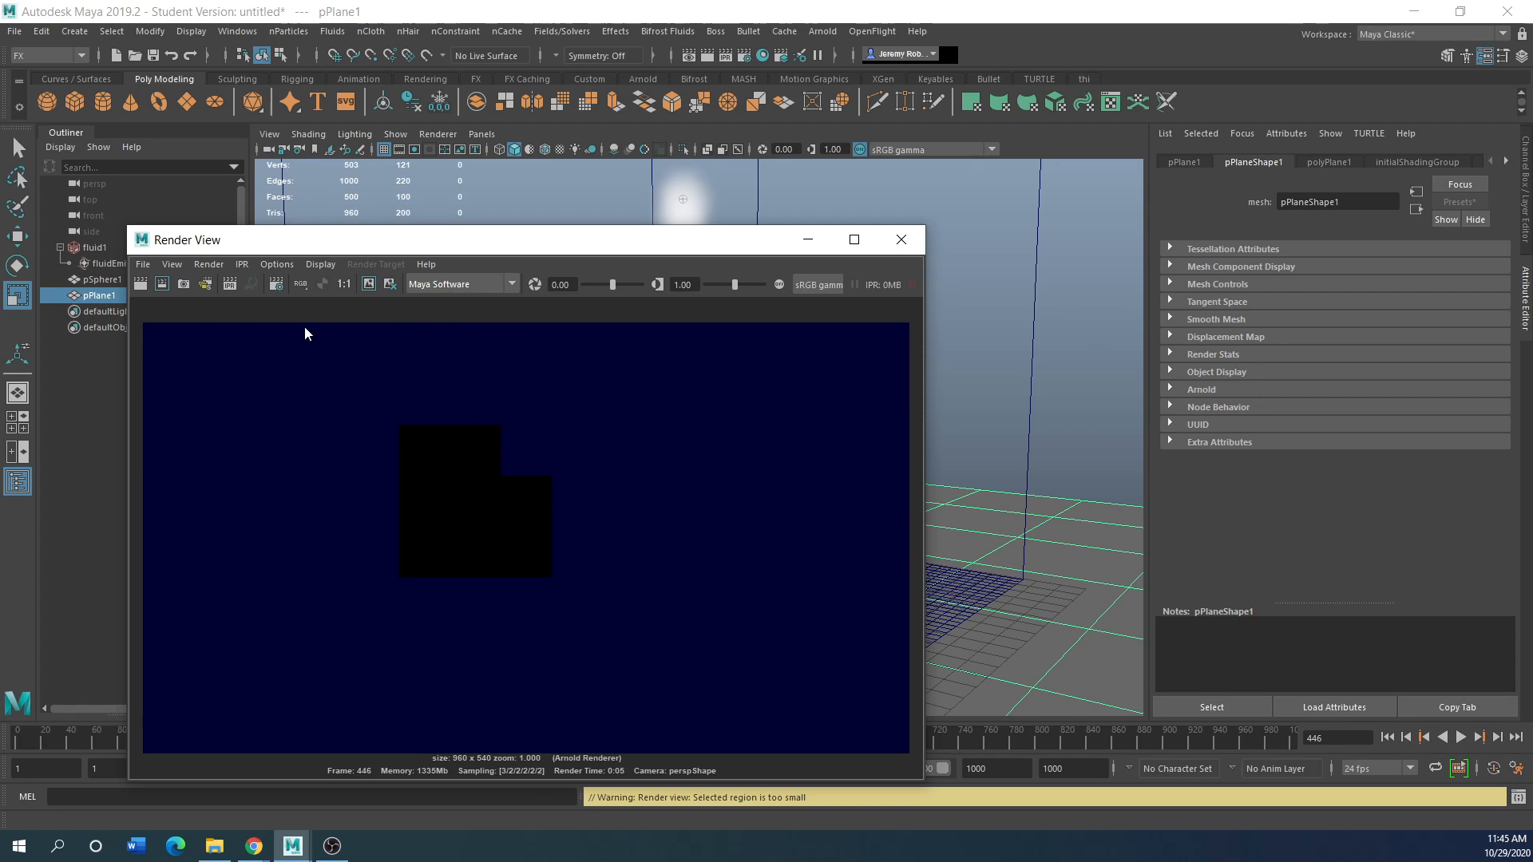
{"action": "left_click", "coordinate": [140, 285]}
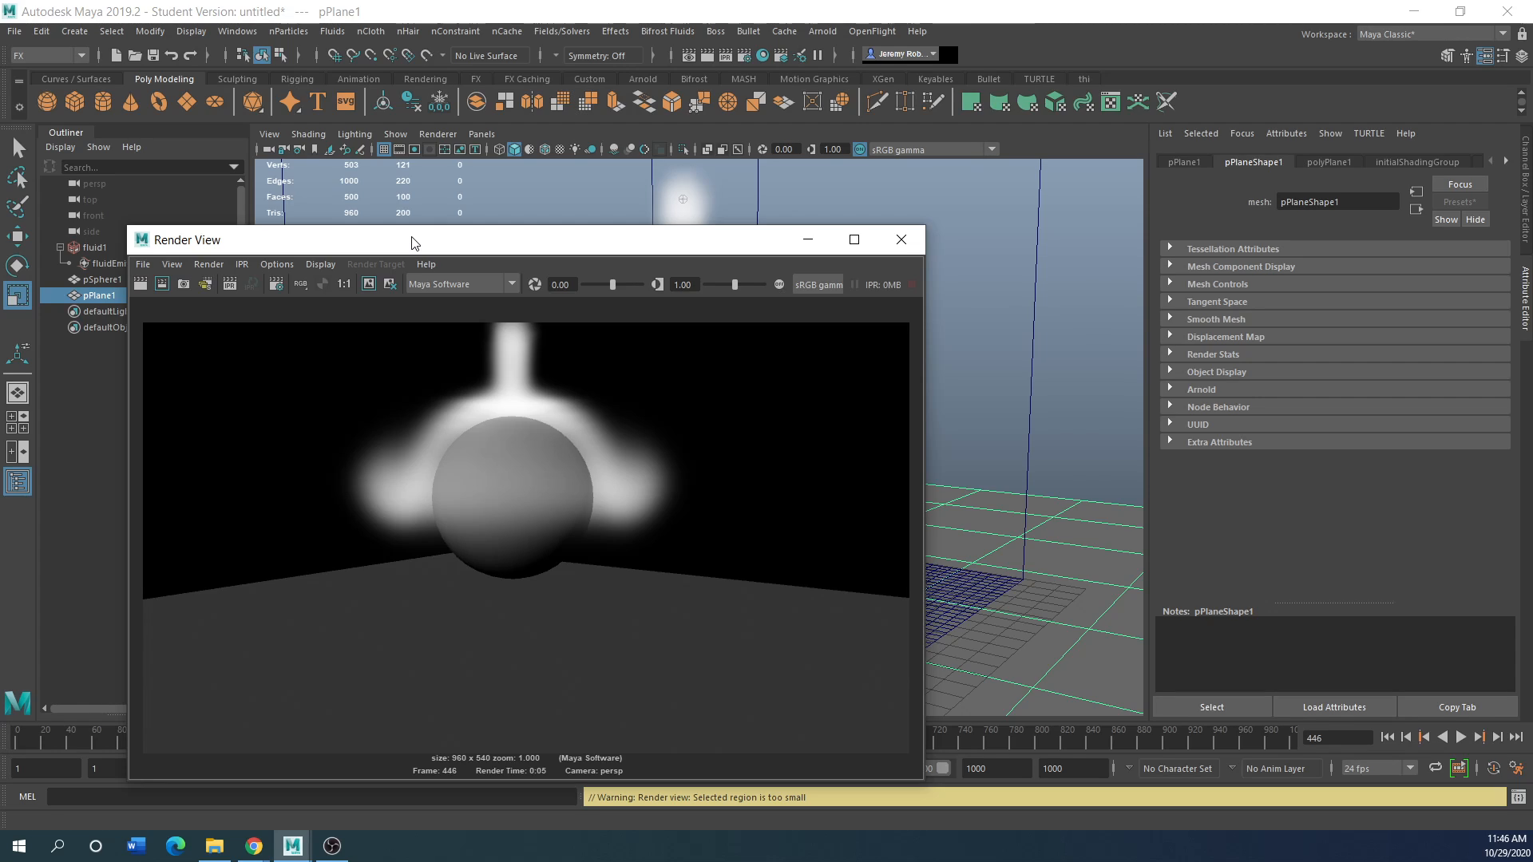
{"action": "left_click", "coordinate": [512, 285]}
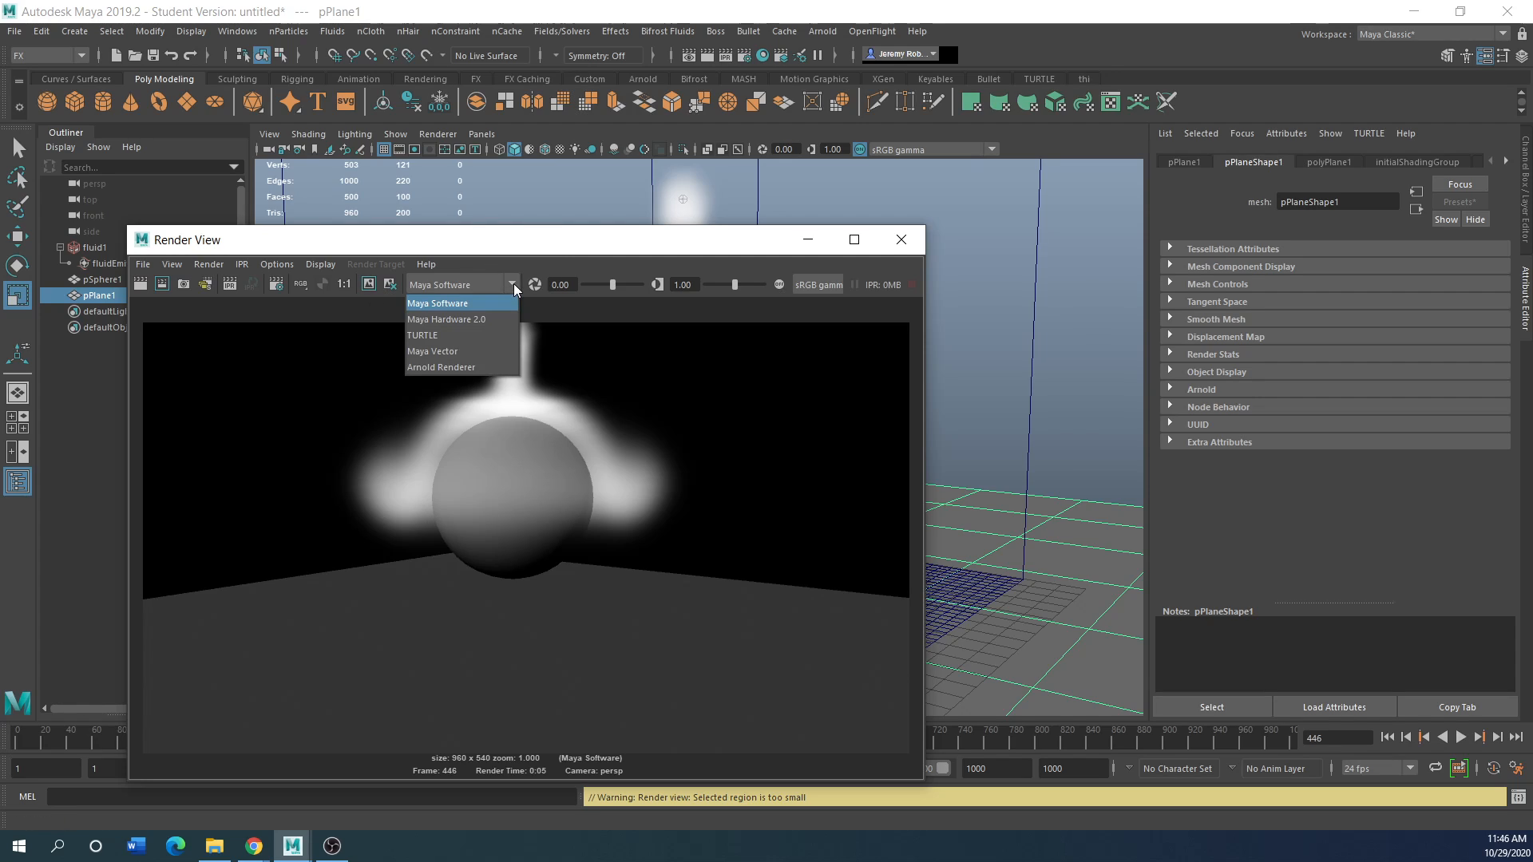
{"action": "left_click", "coordinate": [910, 243]}
{"action": "left_click", "coordinate": [907, 242]}
Add an Arnold Physical Sky light to the scene
{"action": "left_click", "coordinate": [822, 32]}
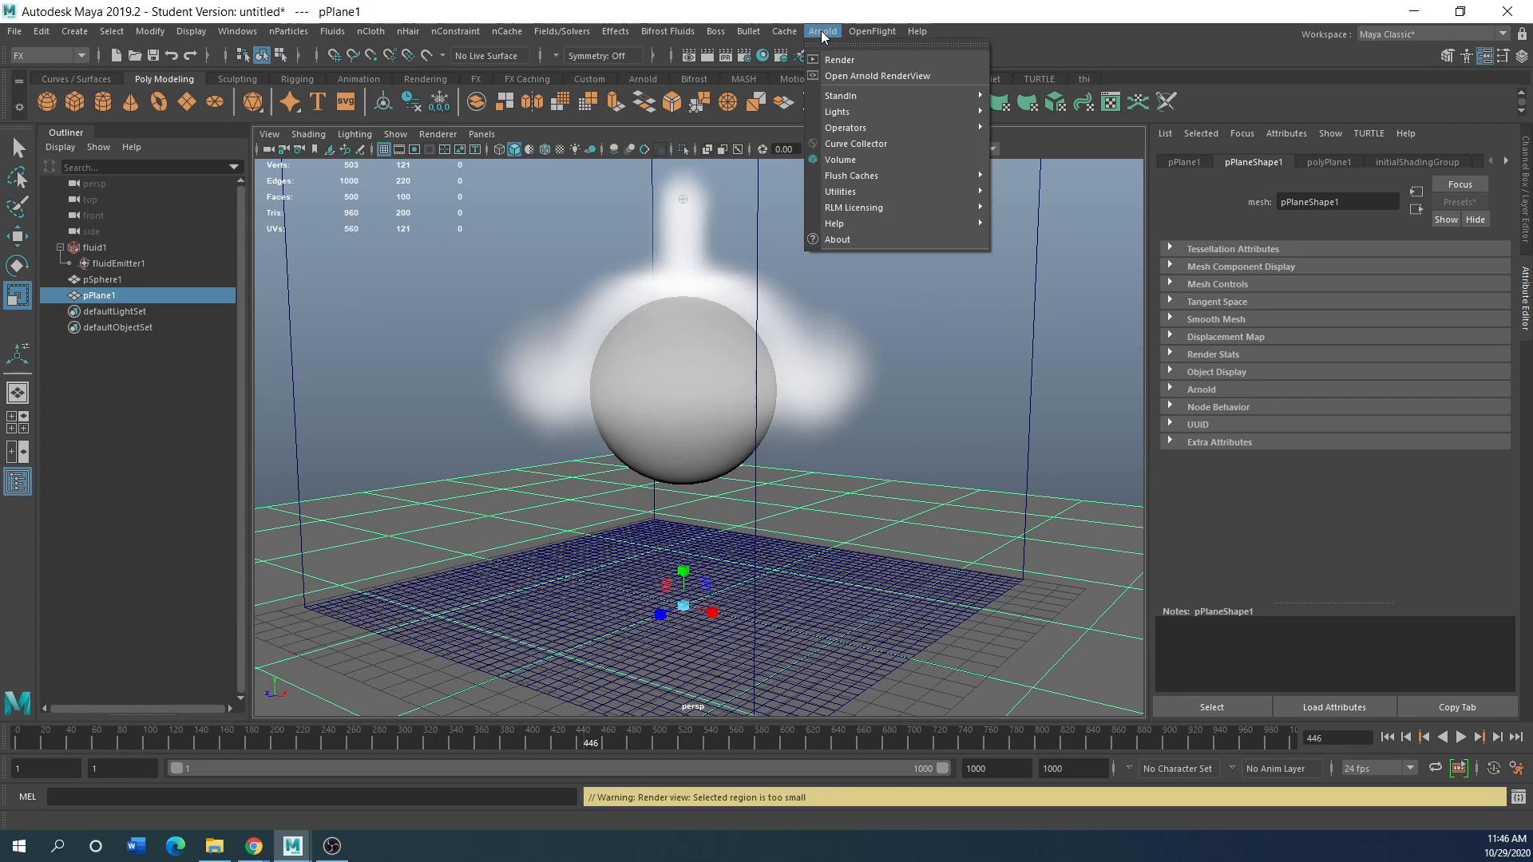
{"action": "mouse_move", "coordinate": [879, 111]}
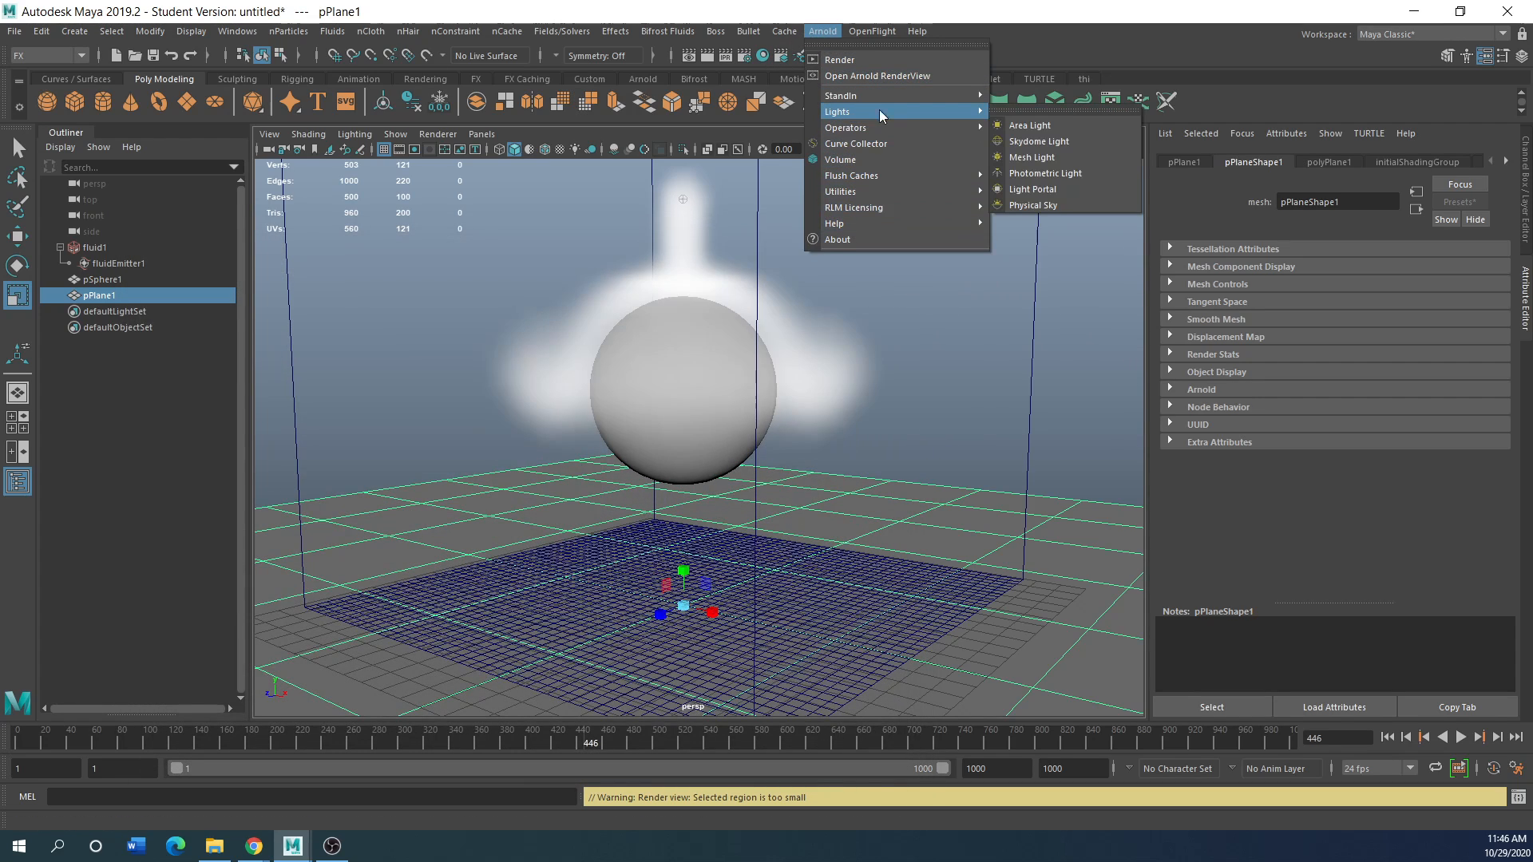
{"action": "left_click", "coordinate": [1024, 205]}
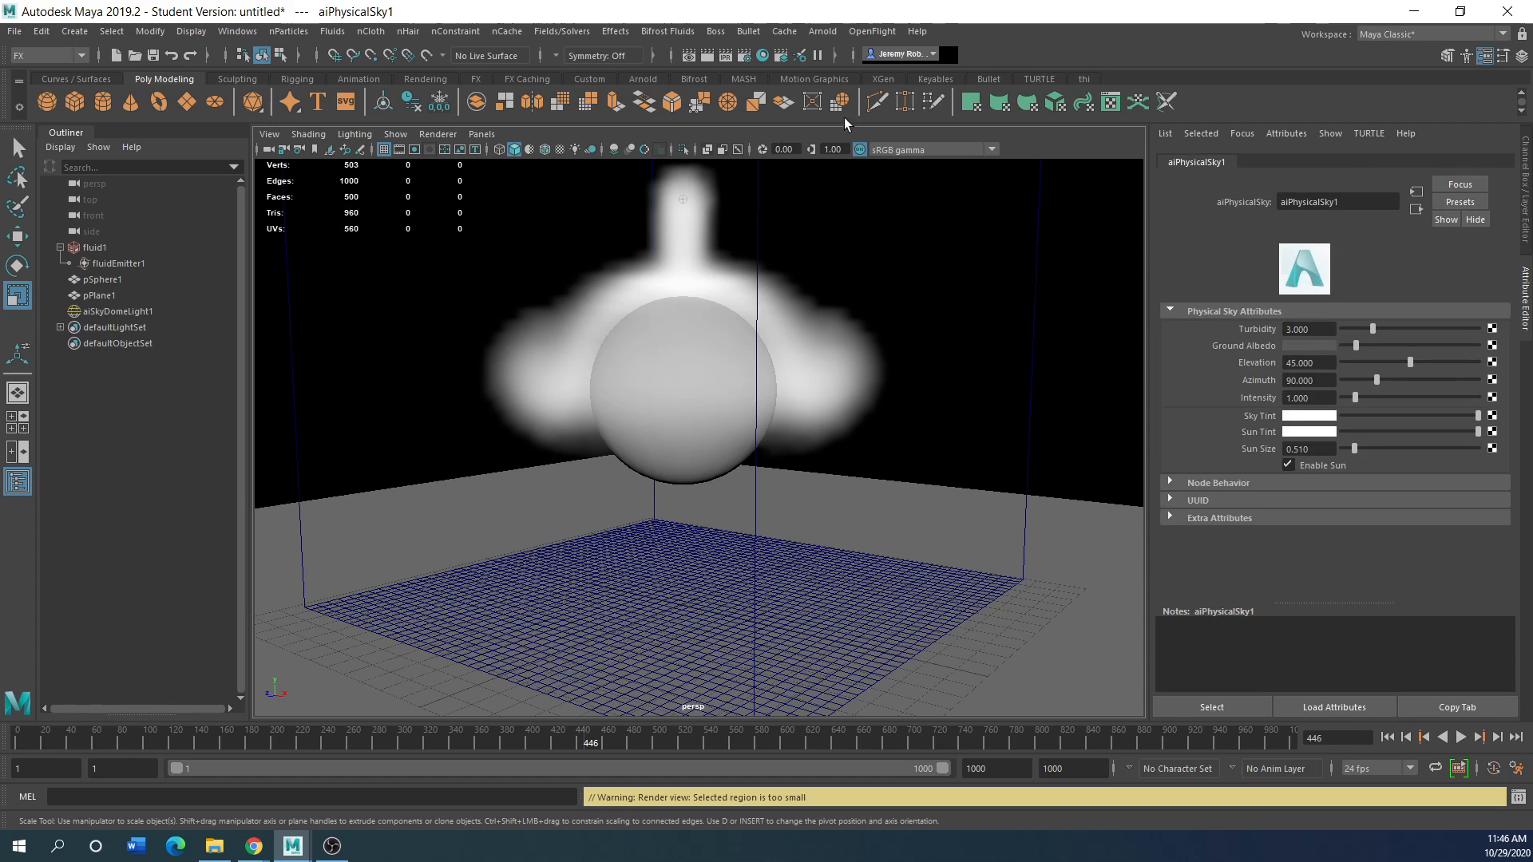
Render the scene in the Arnold RenderView and stop the render partway
{"action": "left_click", "coordinate": [822, 32]}
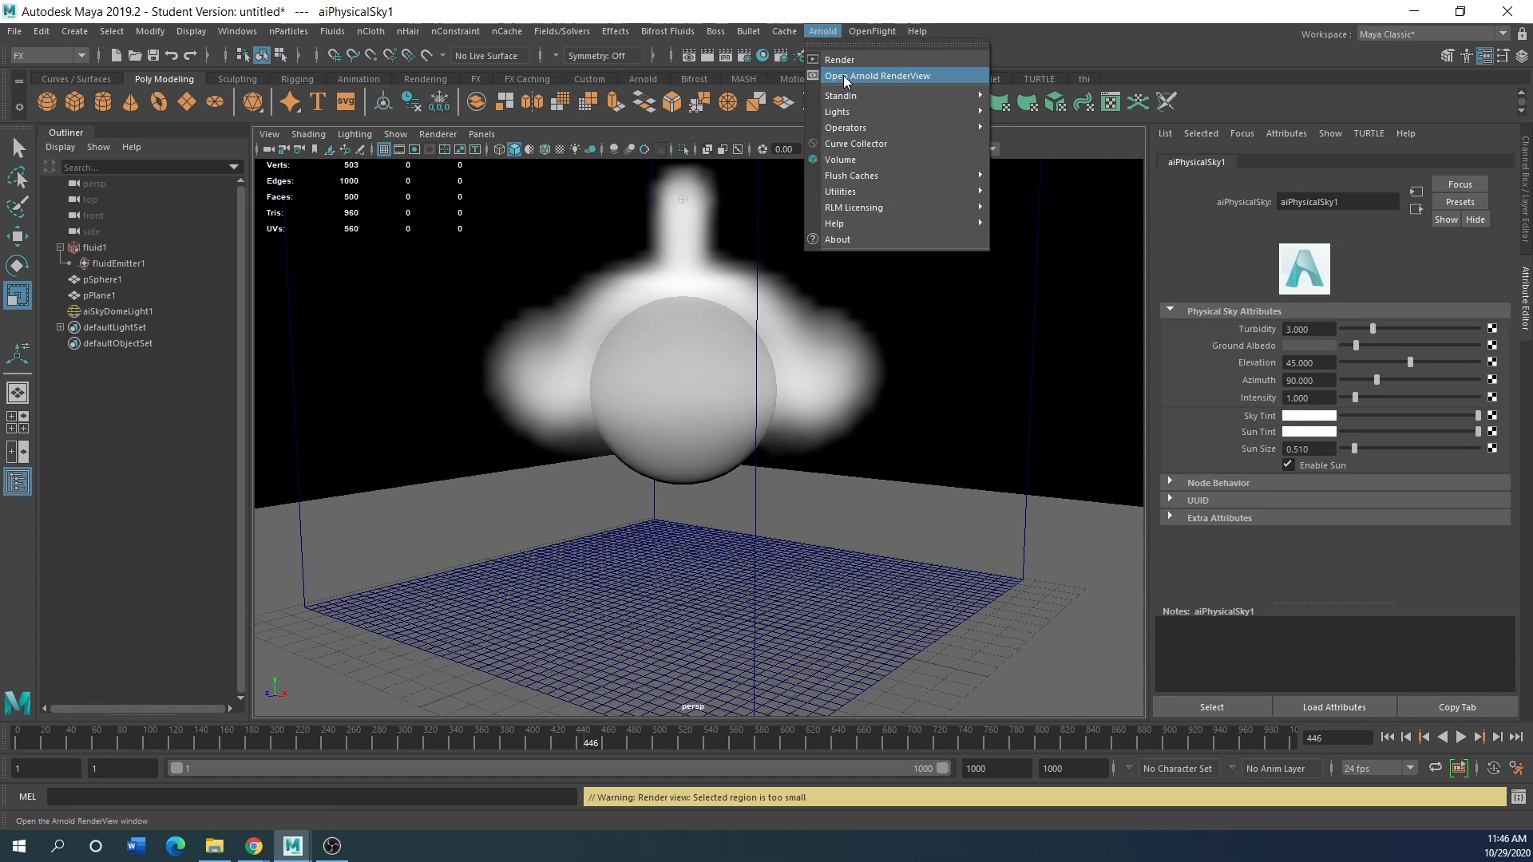
{"action": "left_click", "coordinate": [843, 76]}
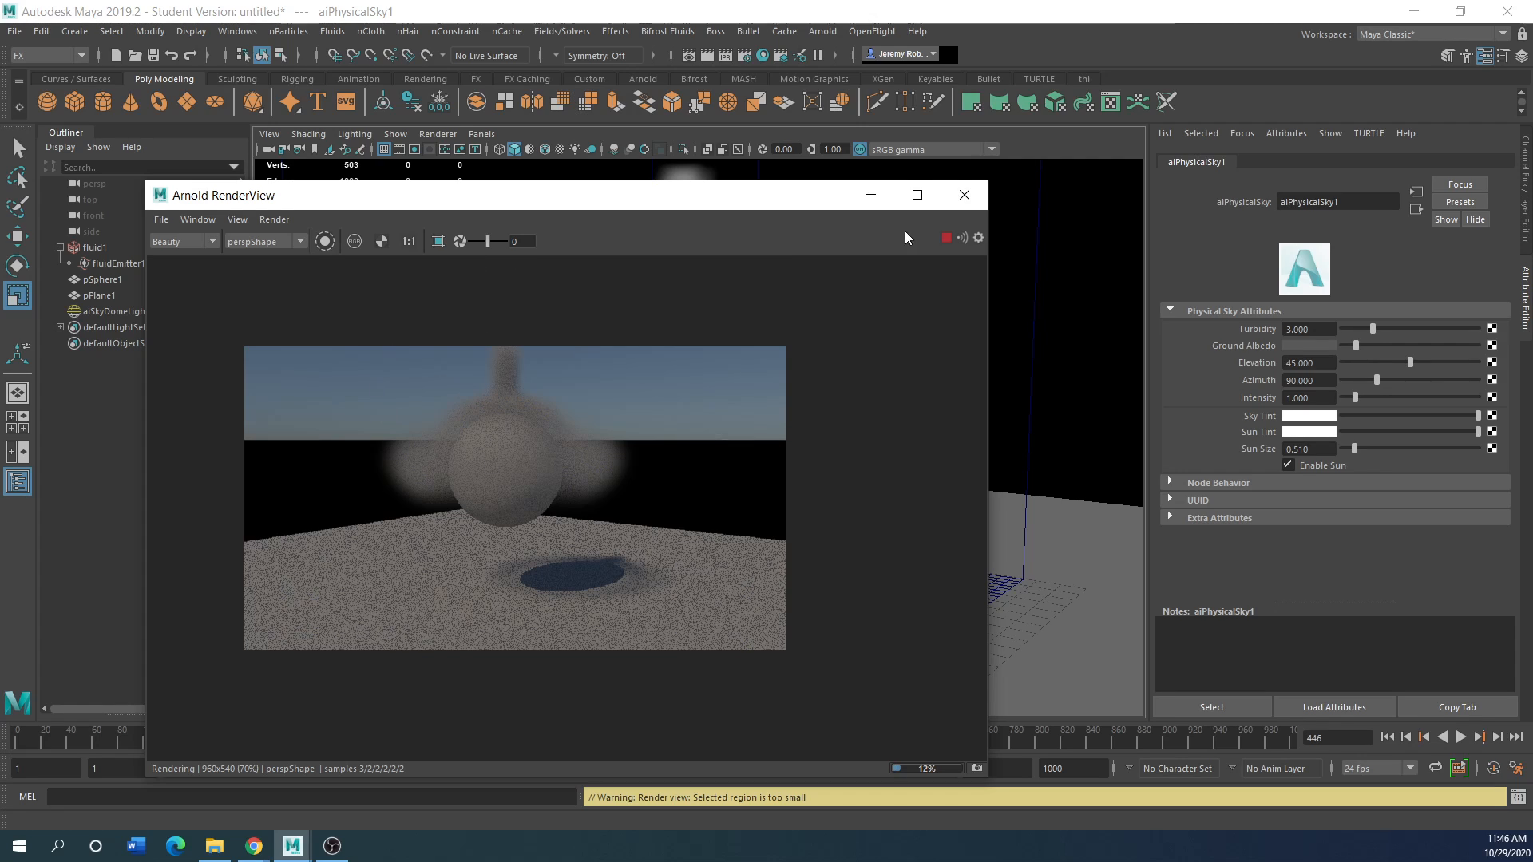
{"action": "left_click", "coordinate": [947, 238]}
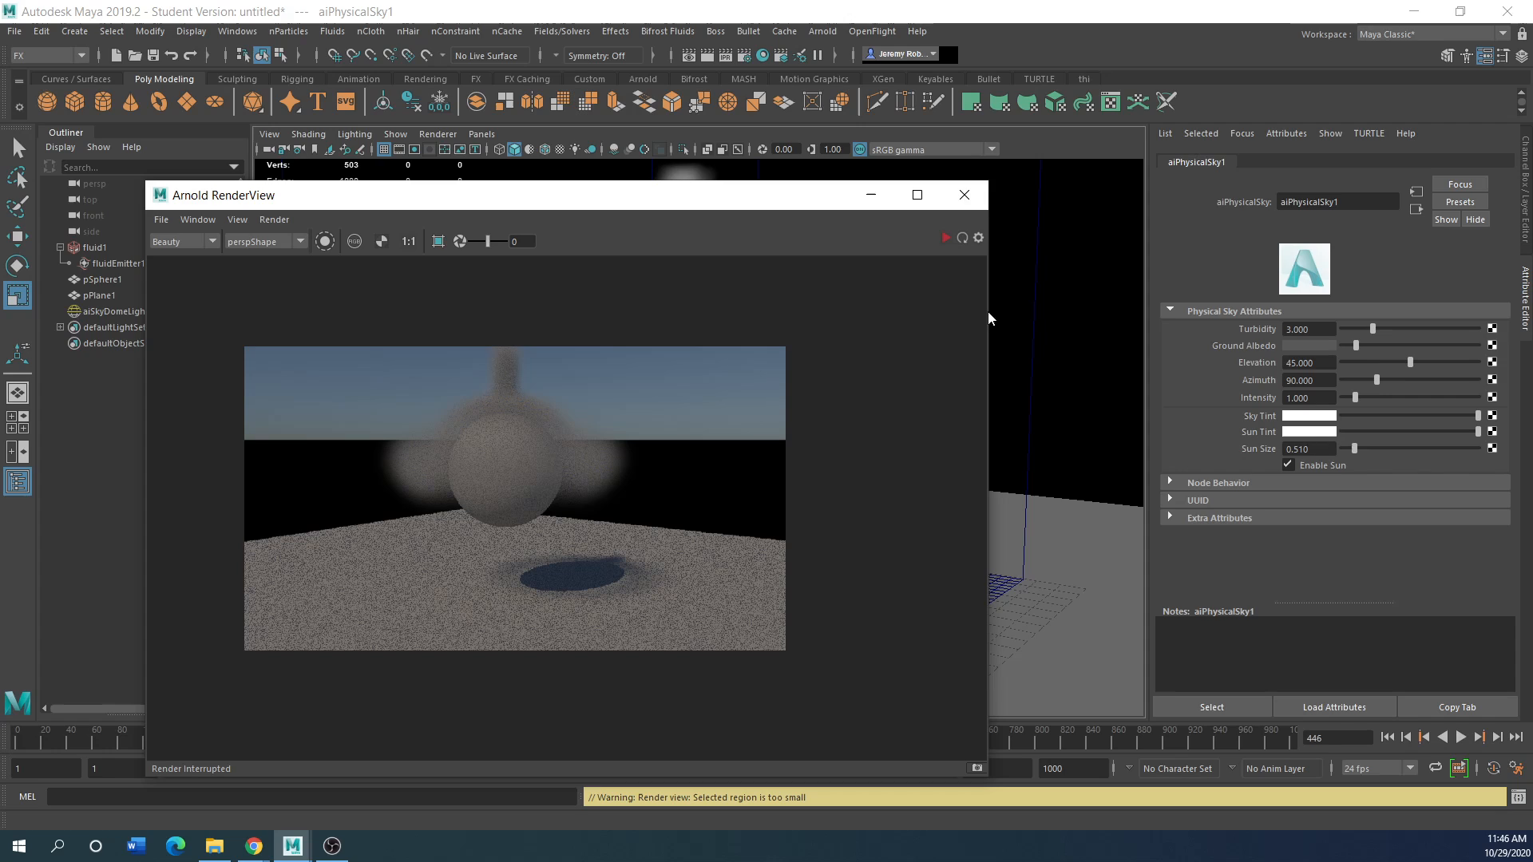
Set the fluid container's shading color to cyan with hue 180, saturation 1 and value 1
{"action": "left_click_drag", "start_coordinate": [989, 318], "coordinate": [459, 318]}
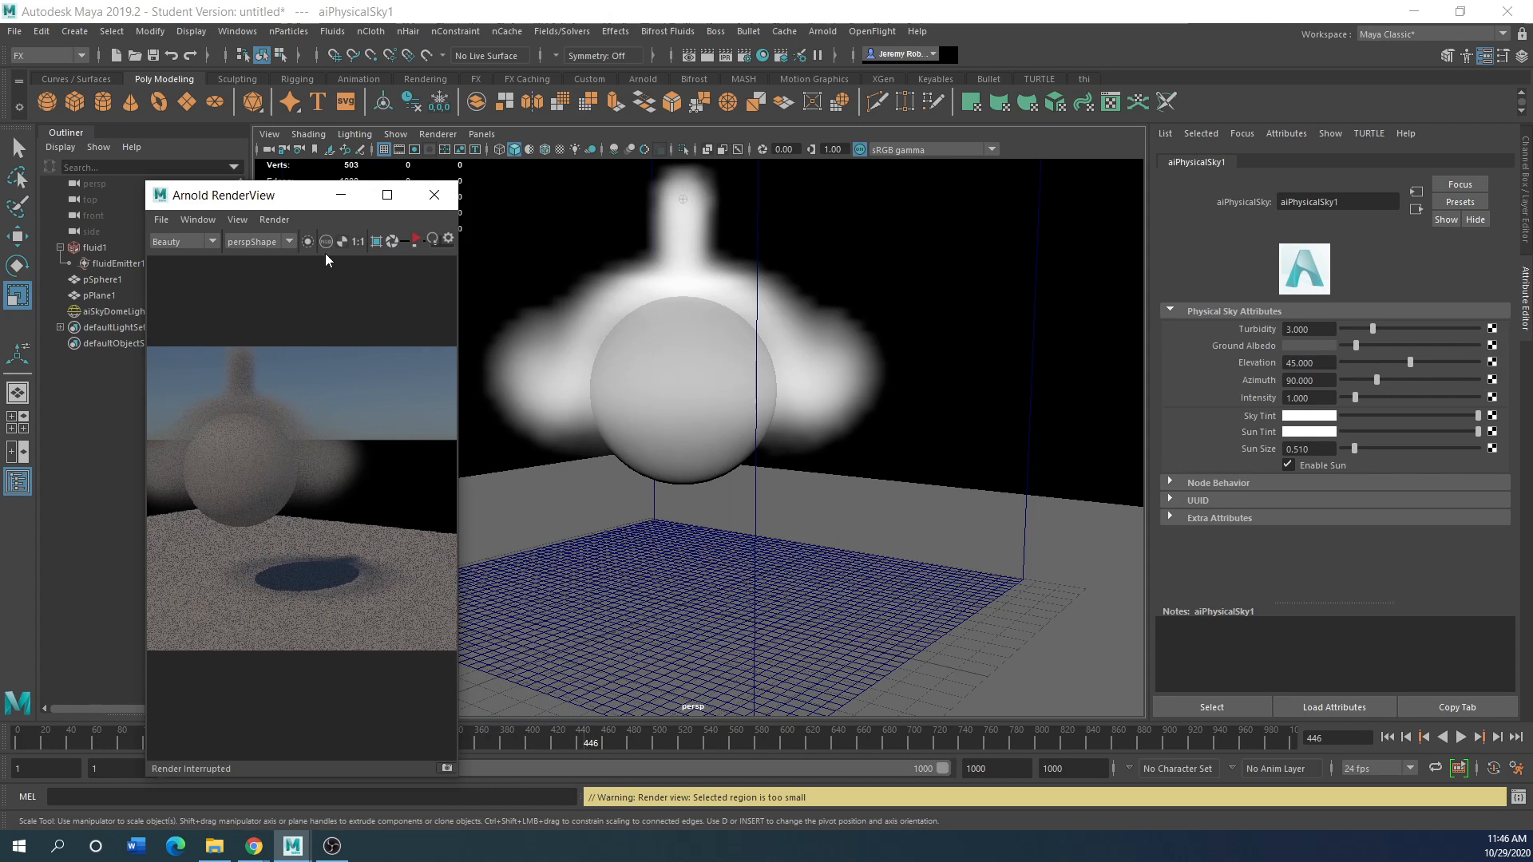
{"action": "left_click", "coordinate": [91, 248]}
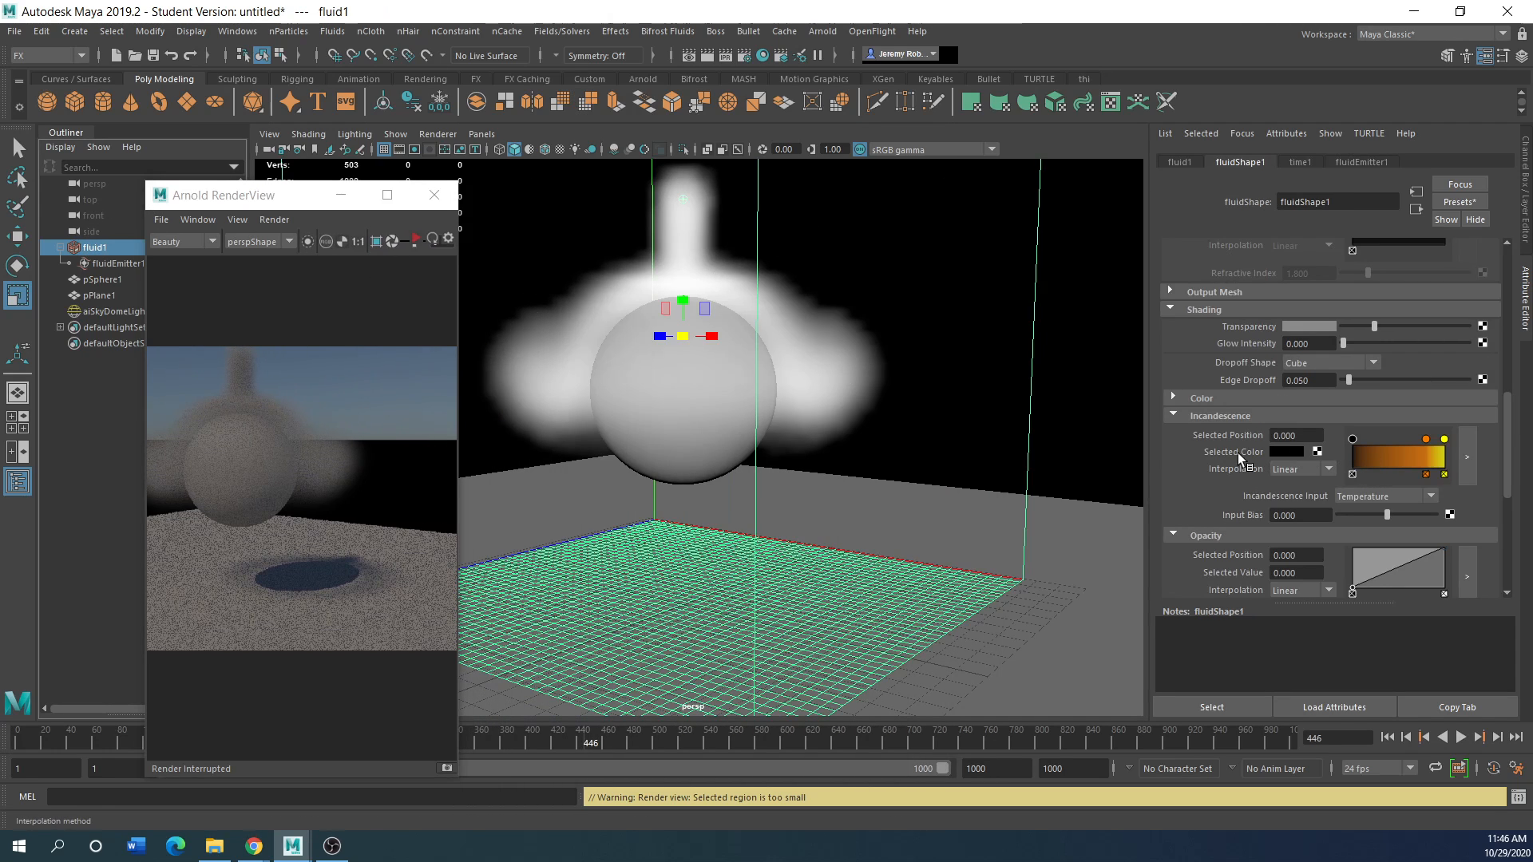
{"action": "left_click", "coordinate": [1181, 397]}
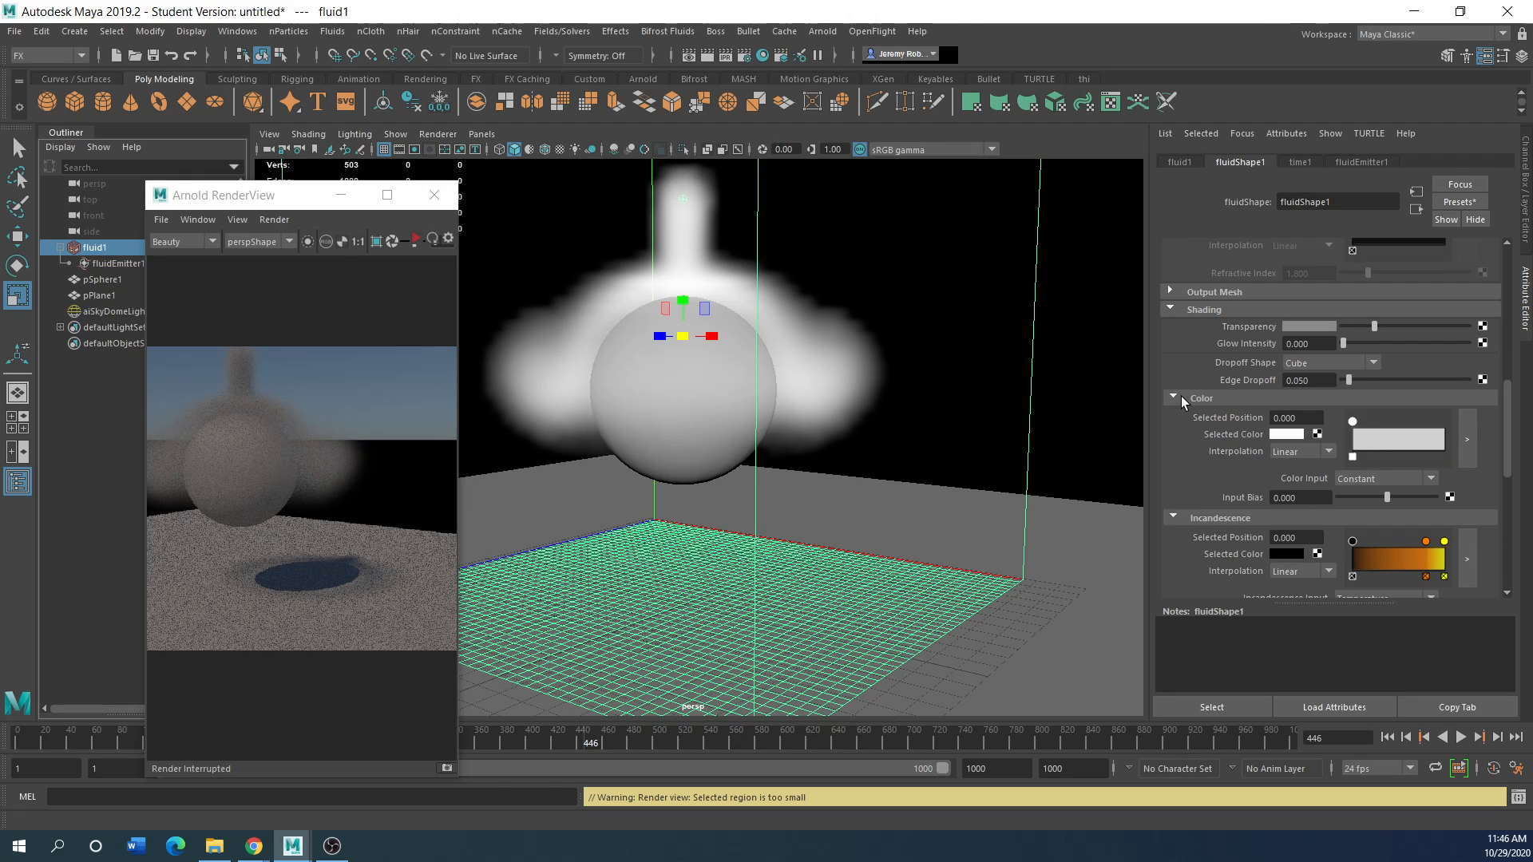
{"action": "left_click", "coordinate": [1287, 442]}
{"action": "left_click", "coordinate": [1277, 396]}
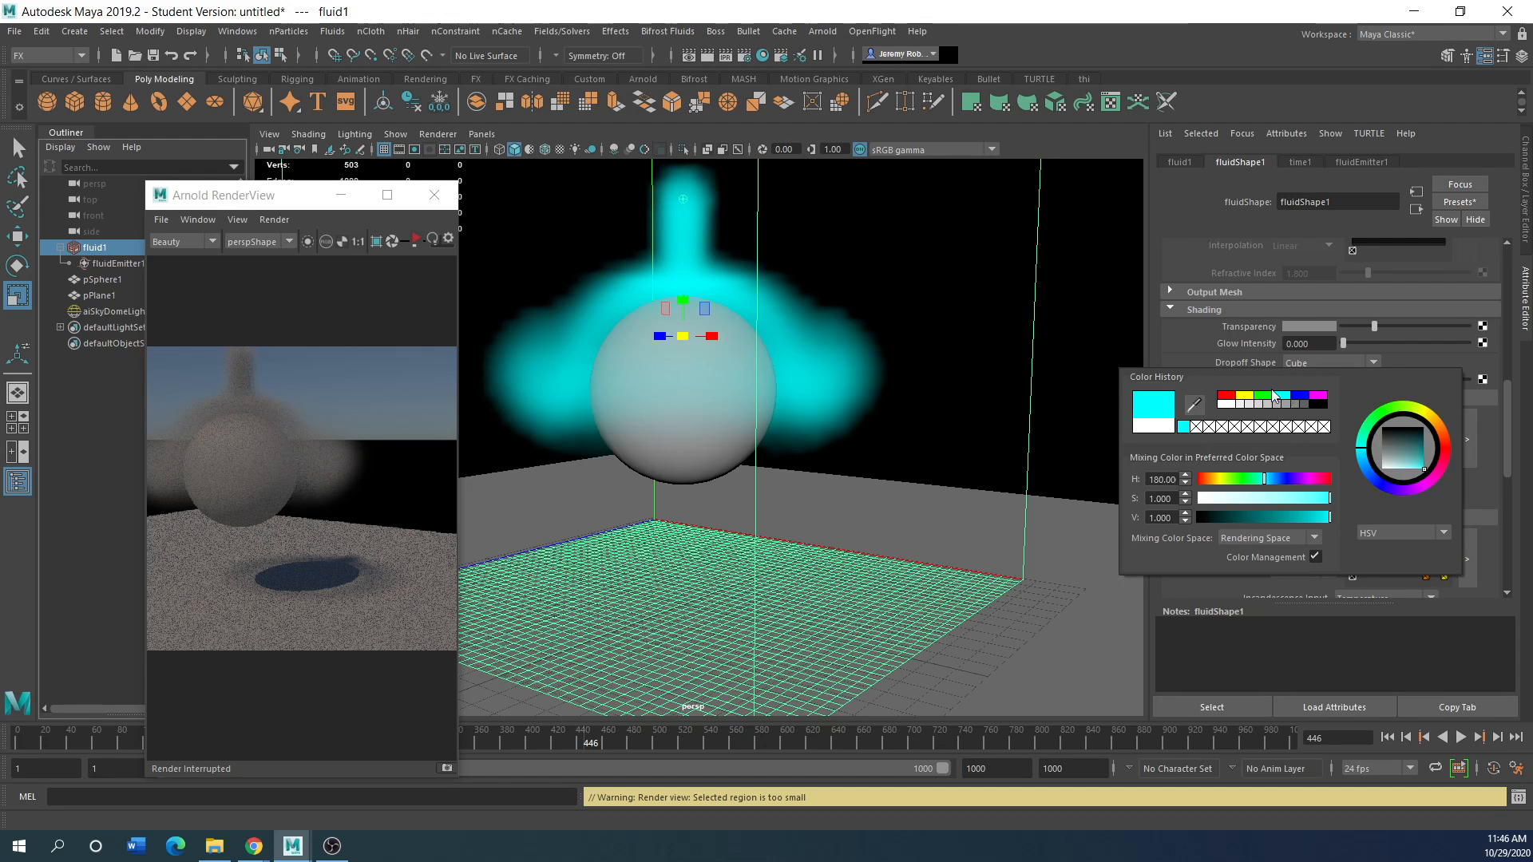
Re-render the cyan fluid in a widened Arnold RenderView and stop the render partway
{"action": "left_click_drag", "start_coordinate": [459, 274], "coordinate": [857, 319]}
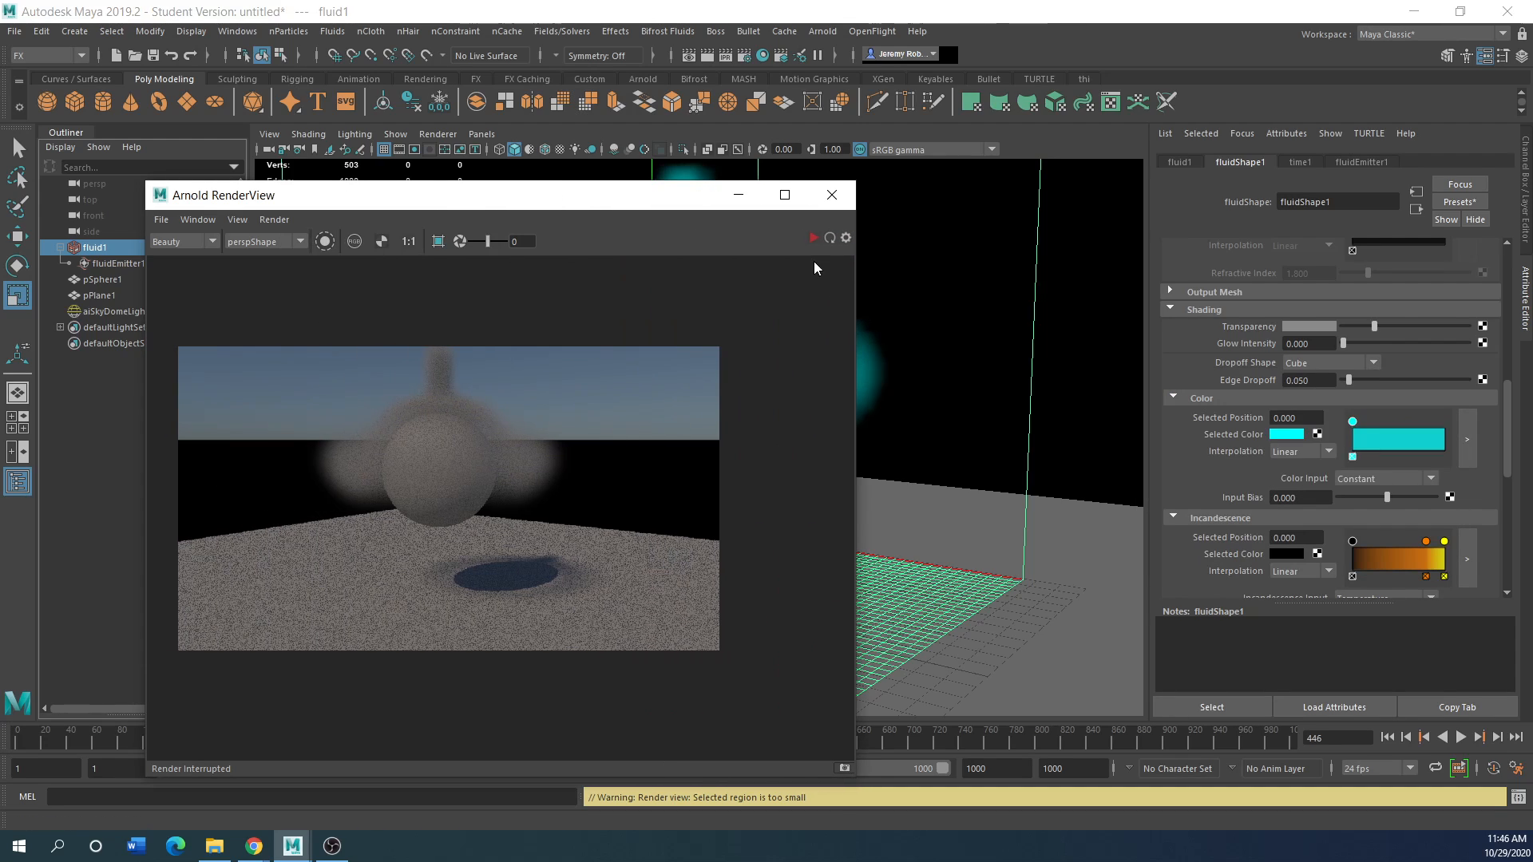
{"action": "left_click", "coordinate": [813, 238]}
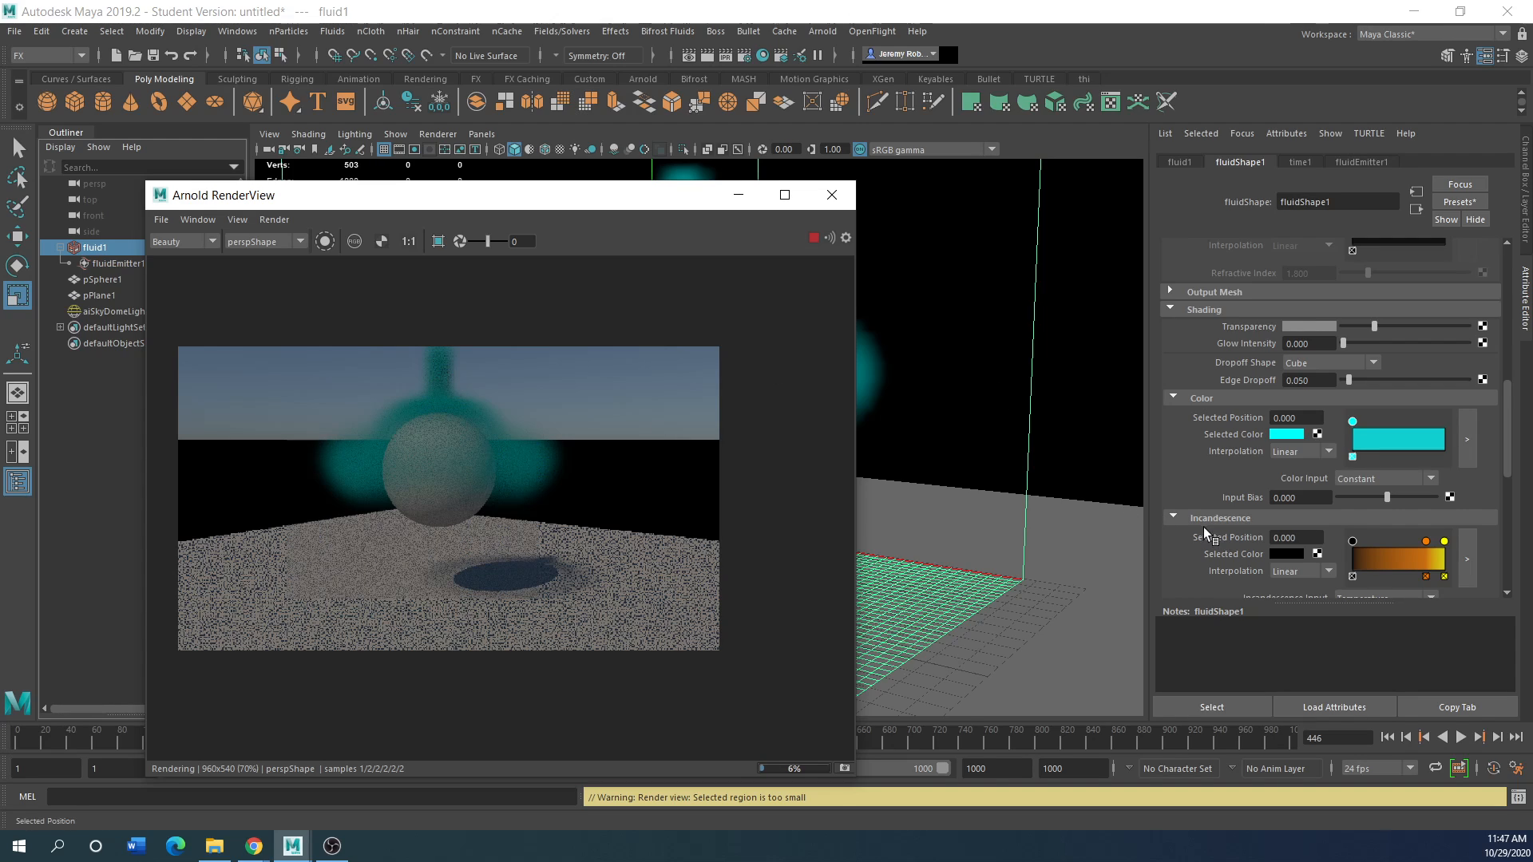
{"action": "left_click", "coordinate": [814, 237]}
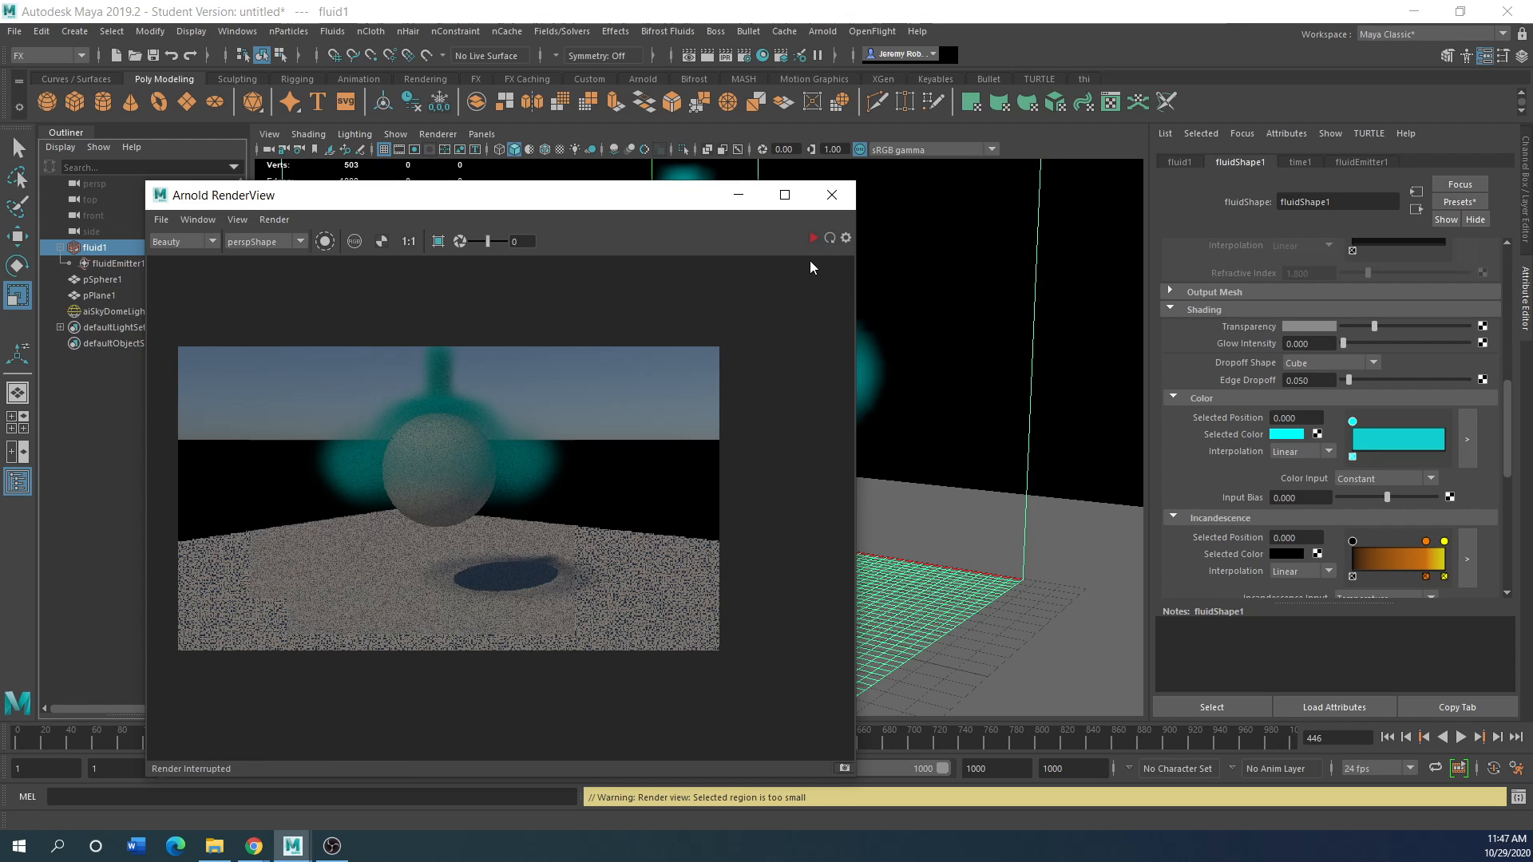
Add a marker at position 0.930 on the fluid's color ramp and make it blue with hue 240
{"action": "left_click", "coordinate": [1190, 557]}
{"action": "scroll", "coordinate": [1190, 557], "scroll_direction": "down", "scroll_amount": 3}
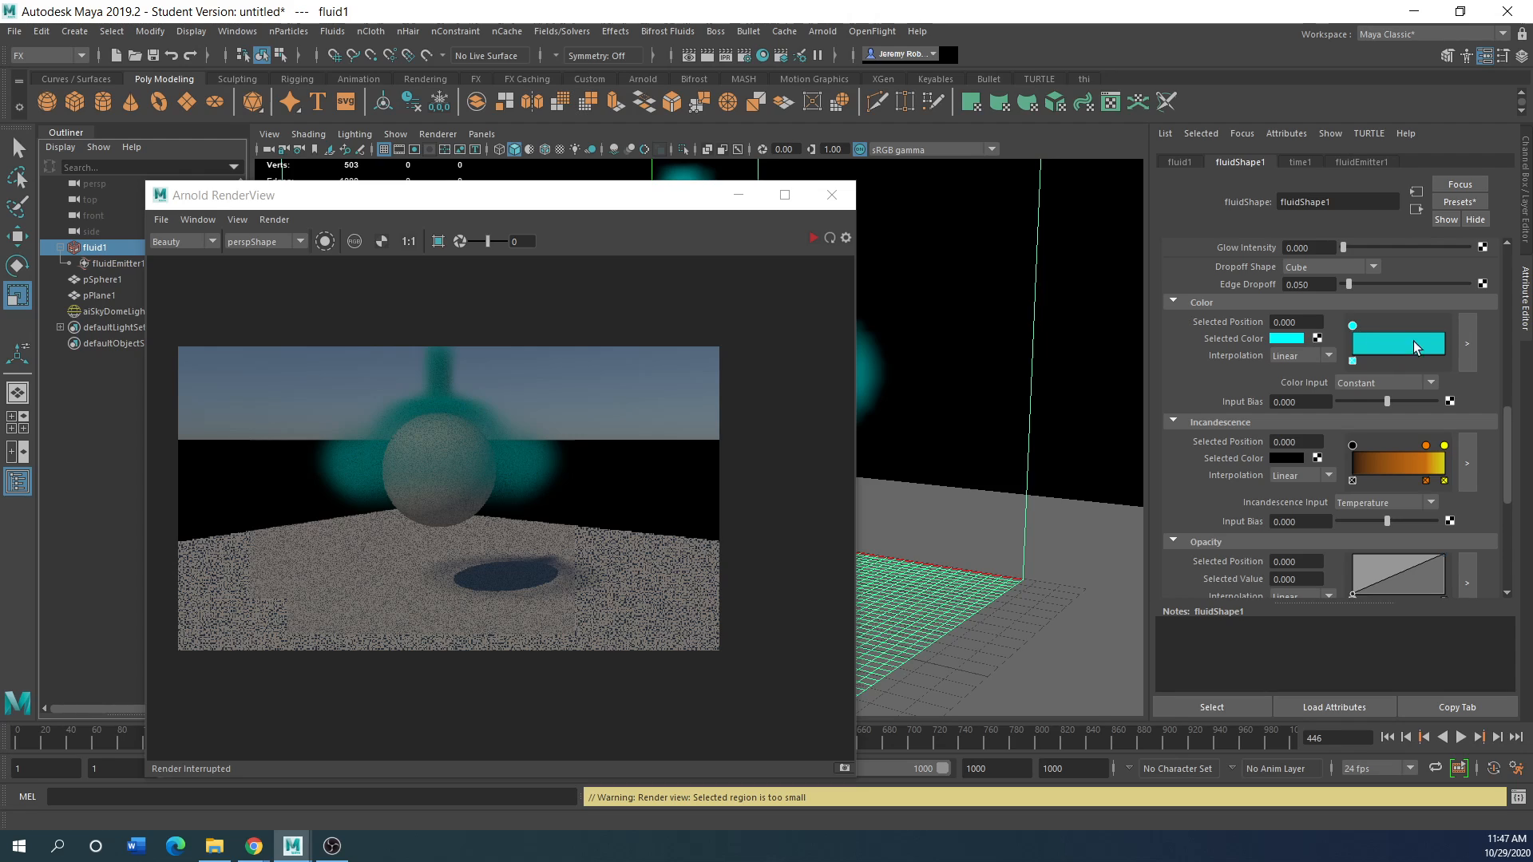
{"action": "left_click", "coordinate": [1439, 342]}
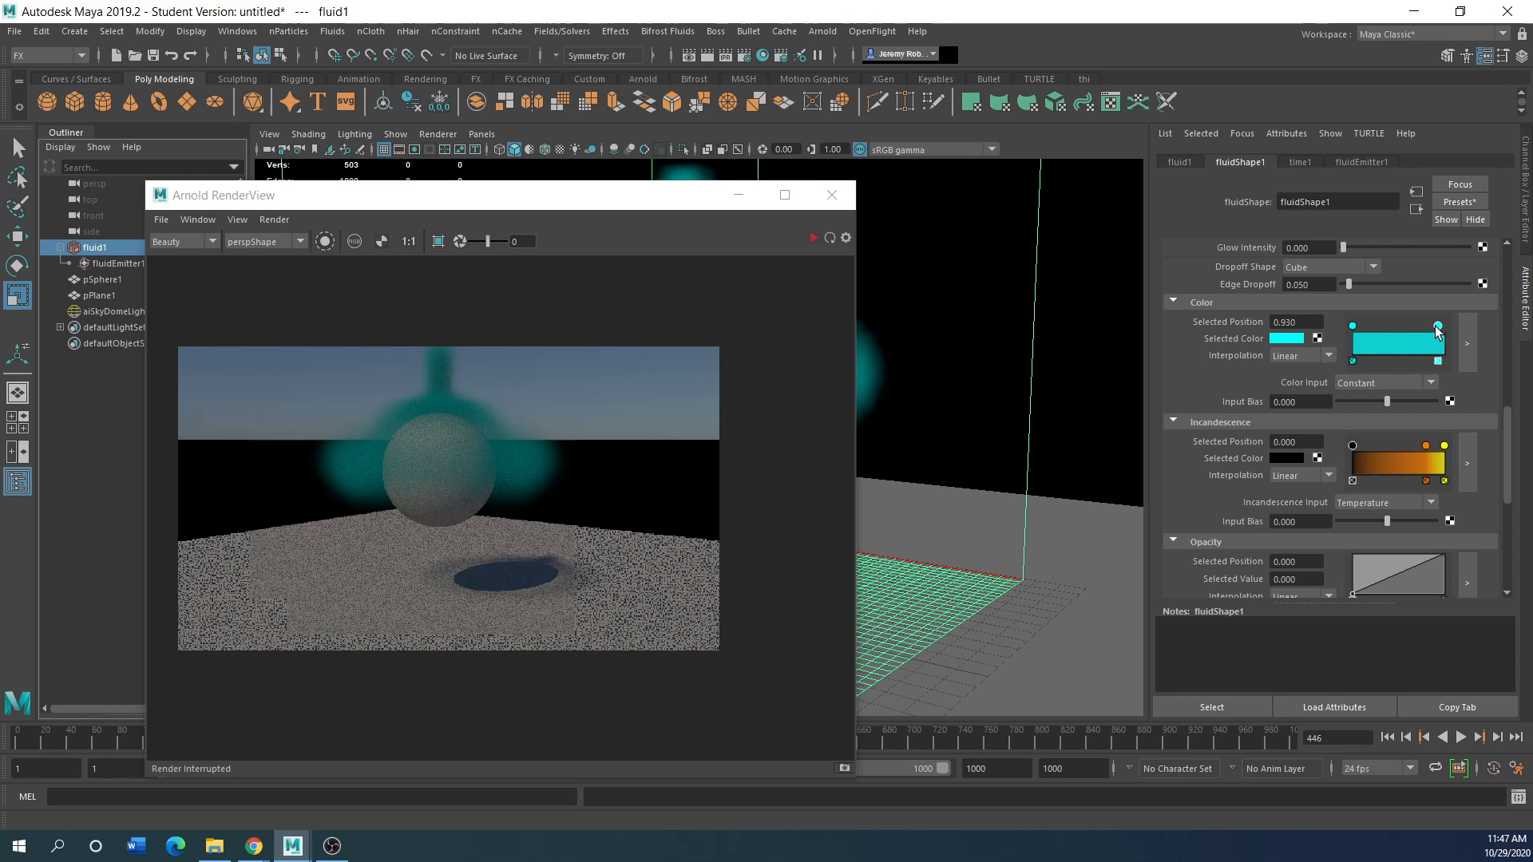
{"action": "left_click", "coordinate": [1288, 338]}
{"action": "left_click", "coordinate": [1304, 299]}
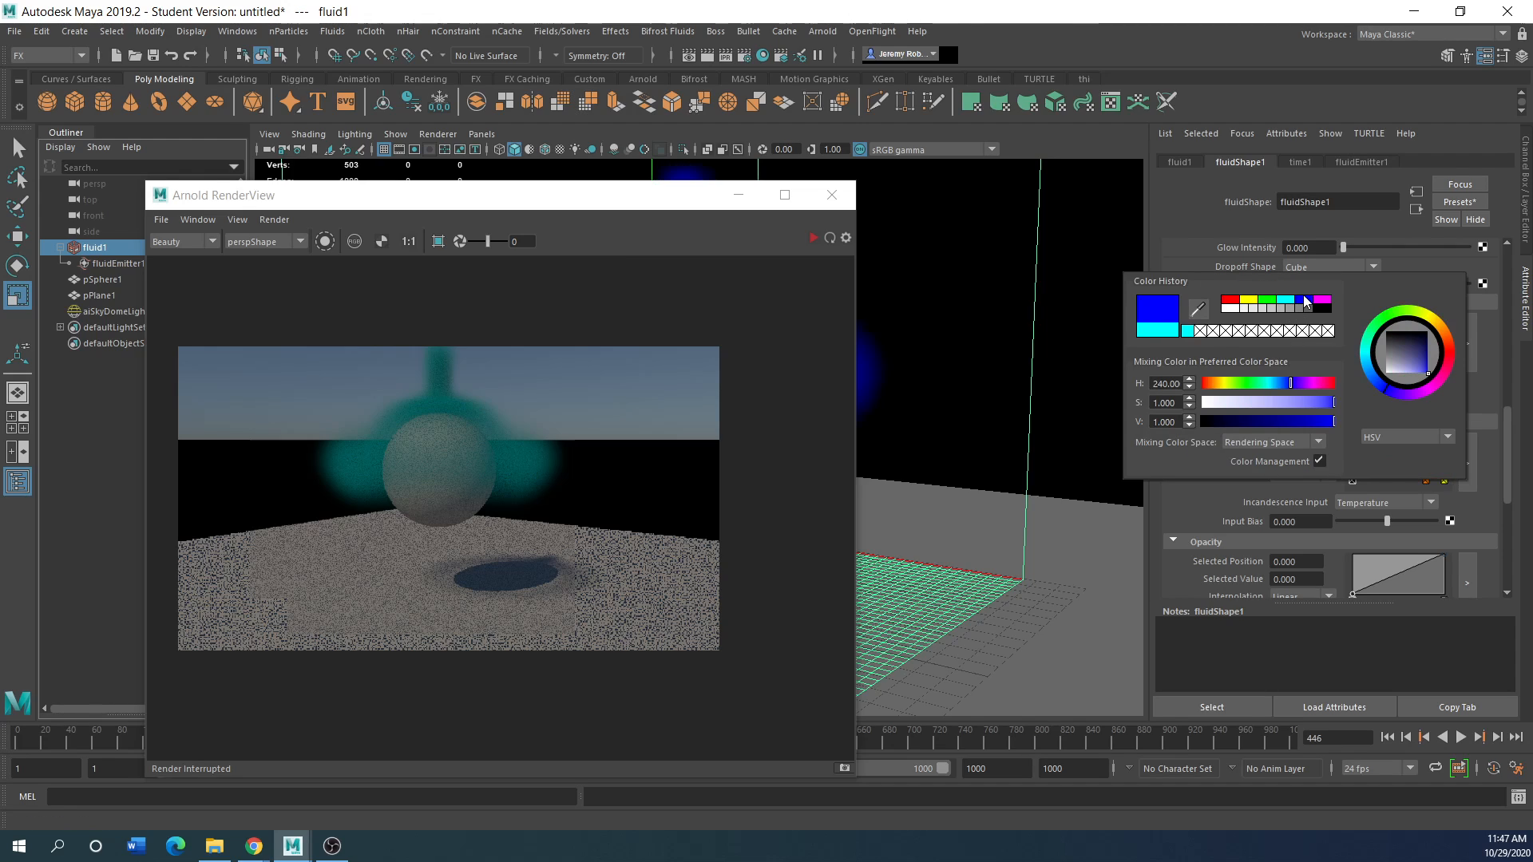
Restart the Arnold render and add an intermediate light blue marker at position 0.713 on the fluid's color ramp
{"action": "left_click", "coordinate": [815, 241]}
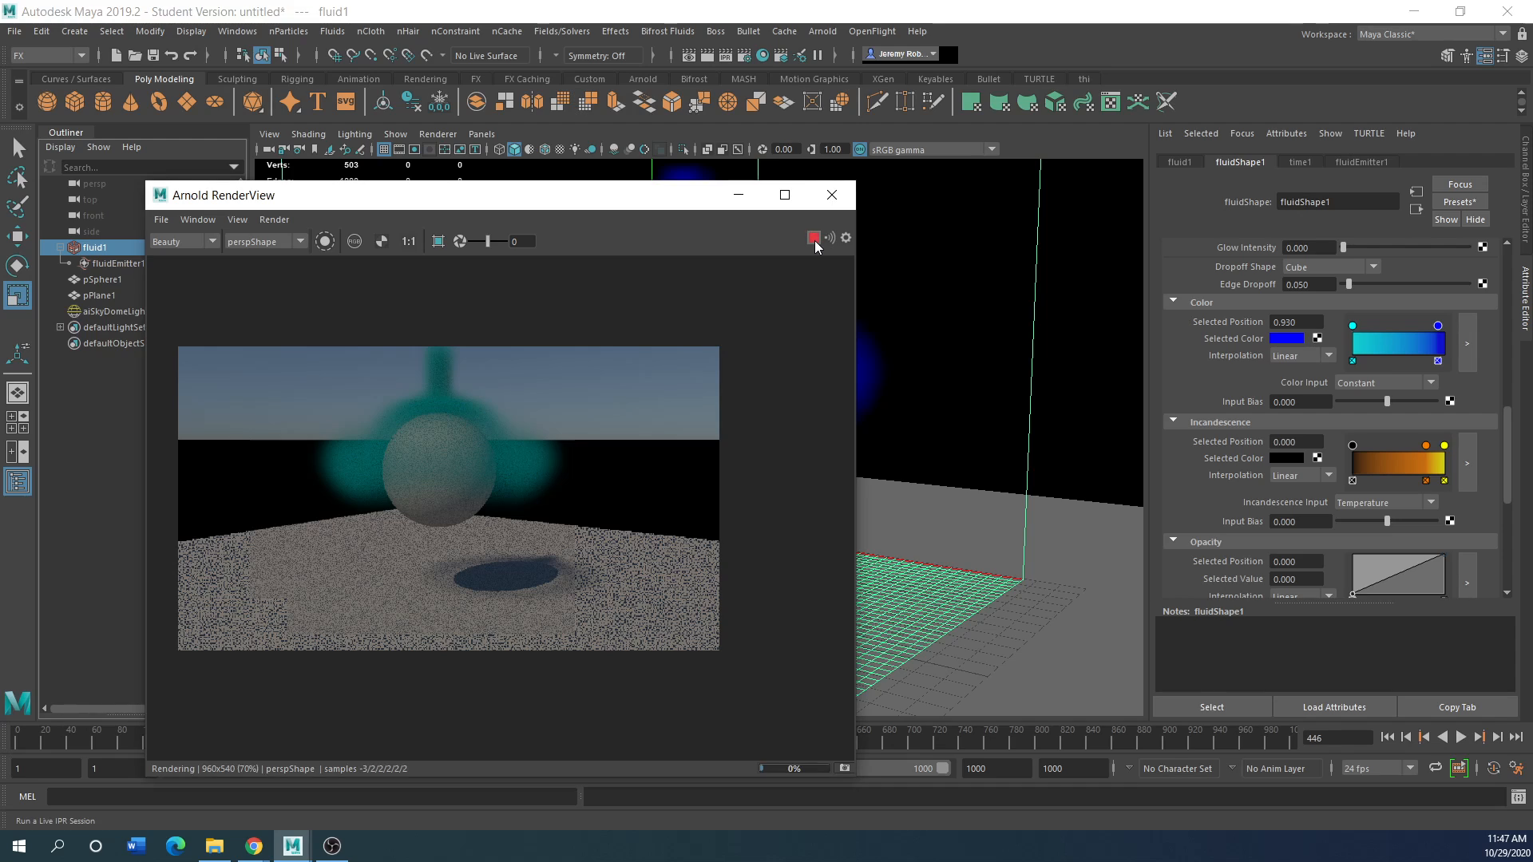
{"action": "left_click", "coordinate": [1400, 342]}
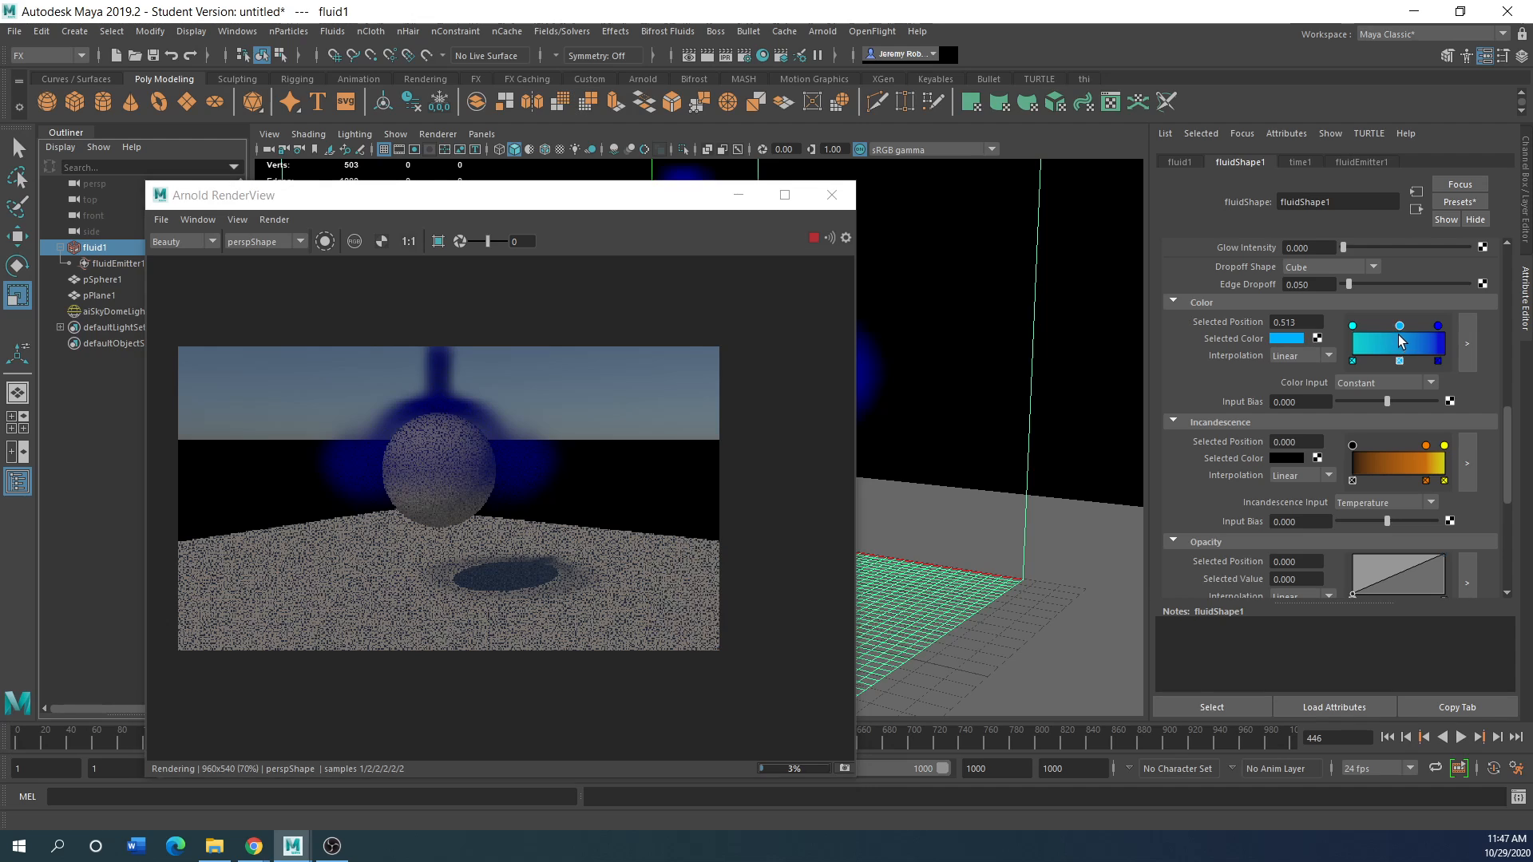
{"action": "left_click_drag", "start_coordinate": [1400, 326], "coordinate": [1418, 326]}
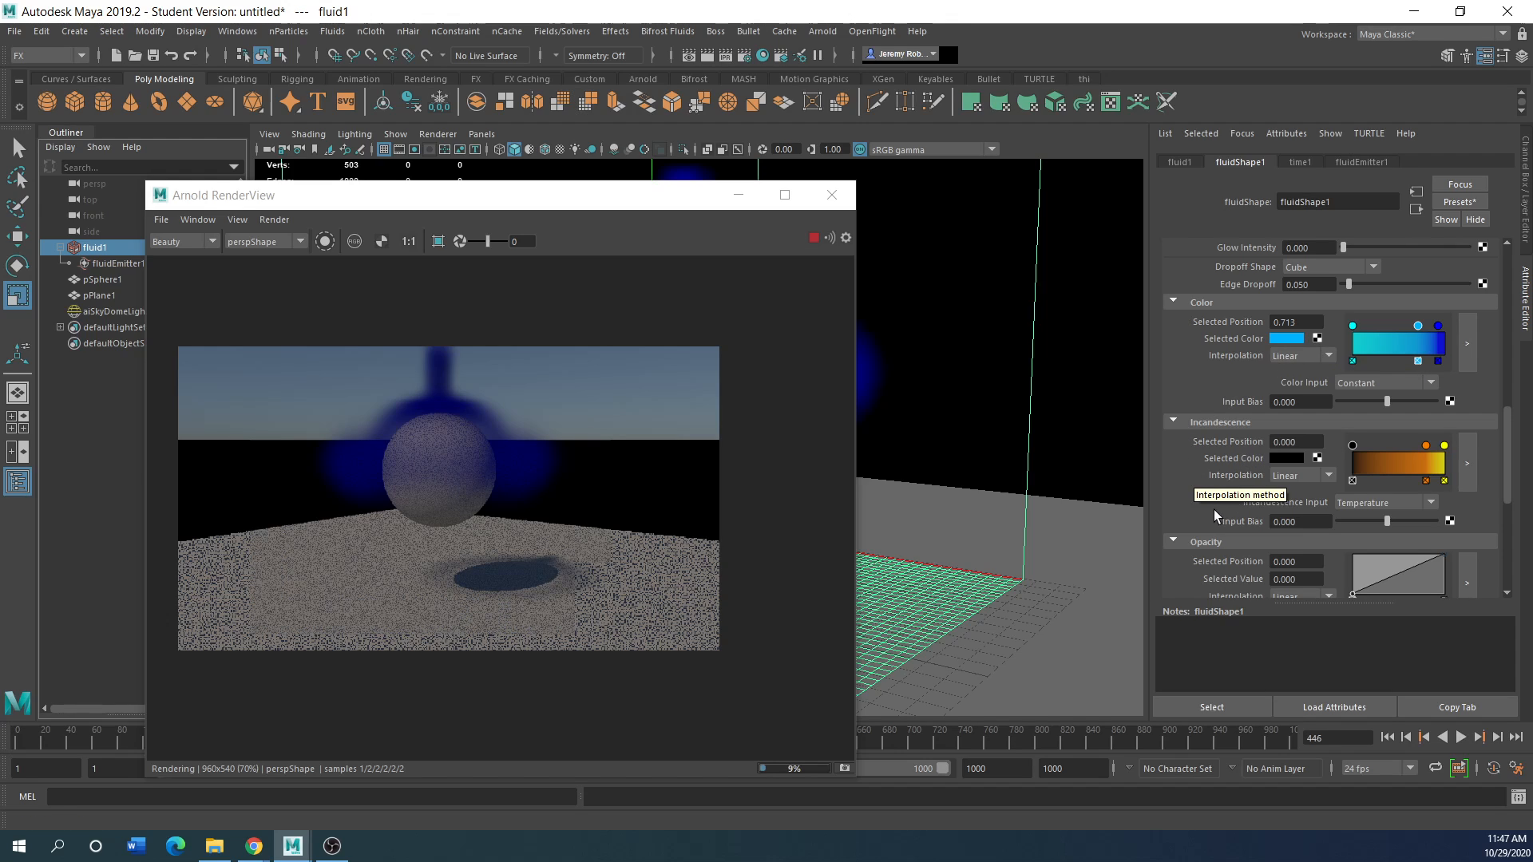
Raise the fluid's transparency to a light grey and shift the Arnold RenderView window aside
{"action": "scroll", "coordinate": [1214, 509], "scroll_direction": "up", "scroll_amount": 2}
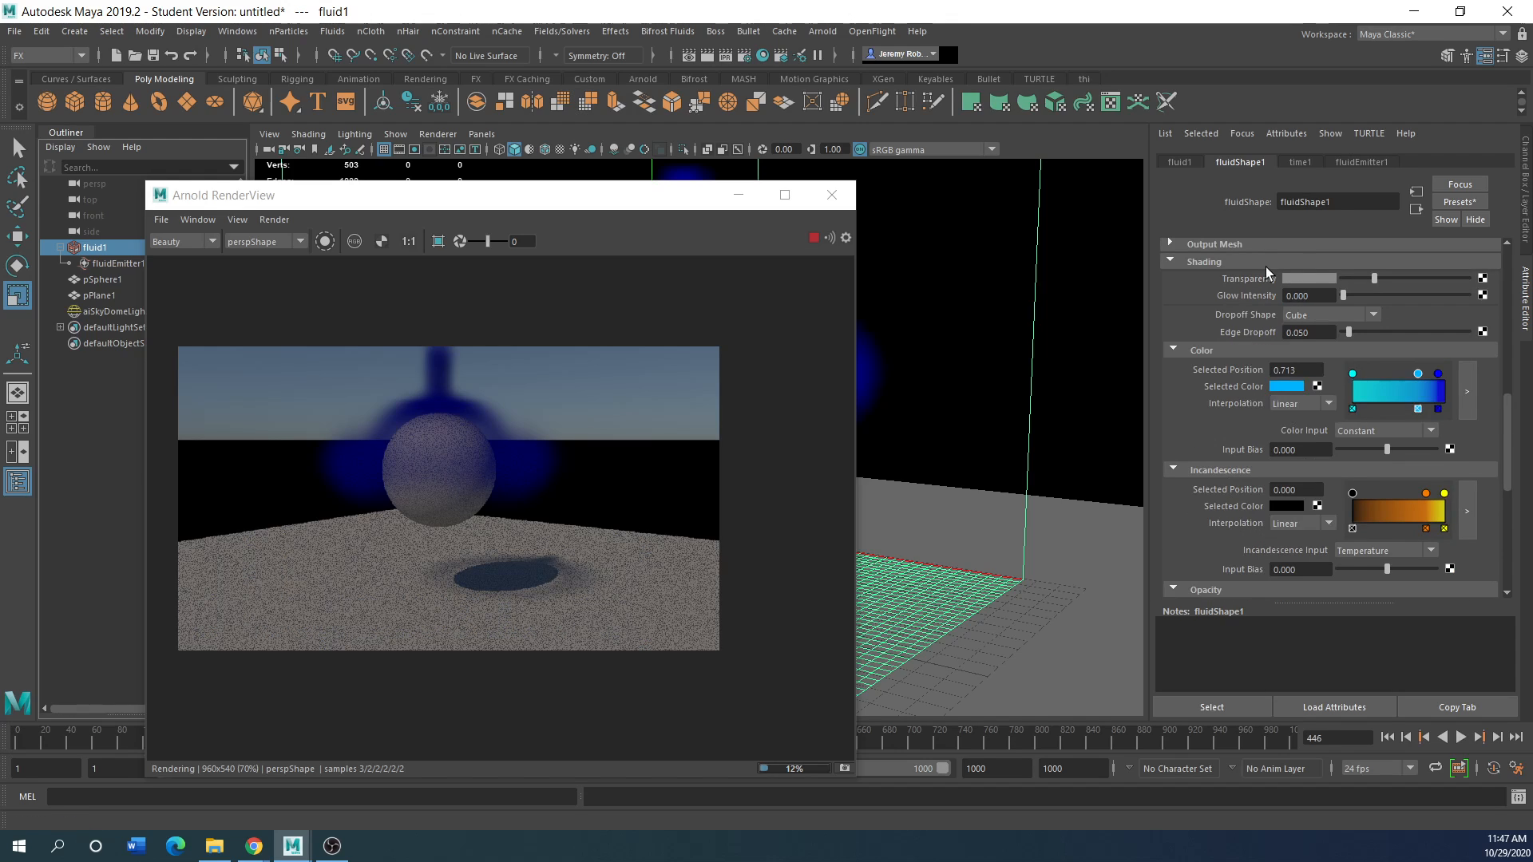
{"action": "left_click_drag", "start_coordinate": [1369, 276], "coordinate": [1427, 275]}
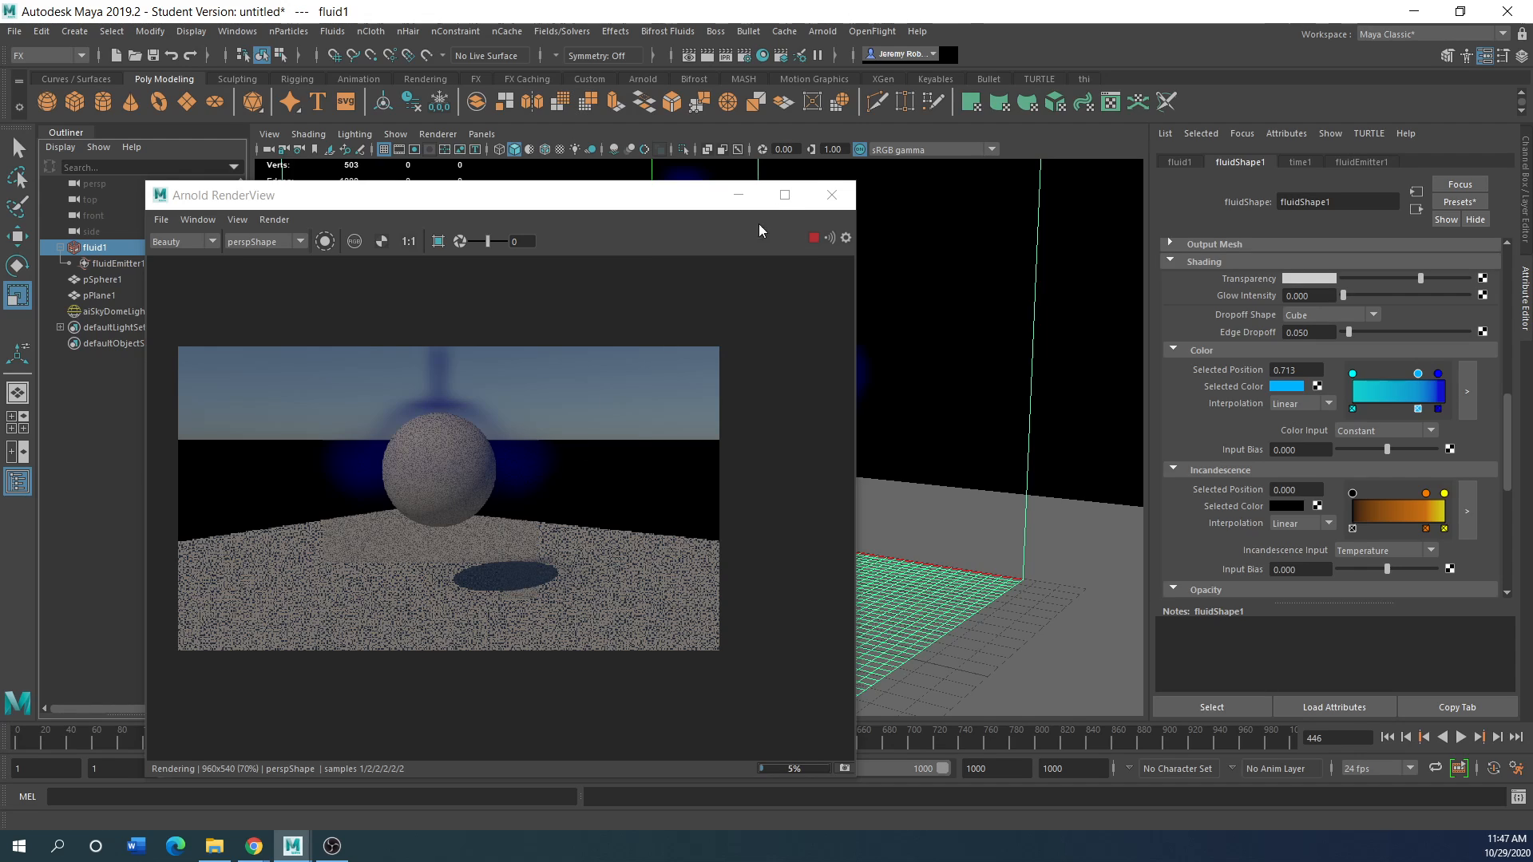
{"action": "left_click_drag", "start_coordinate": [679, 204], "coordinate": [736, 197]}
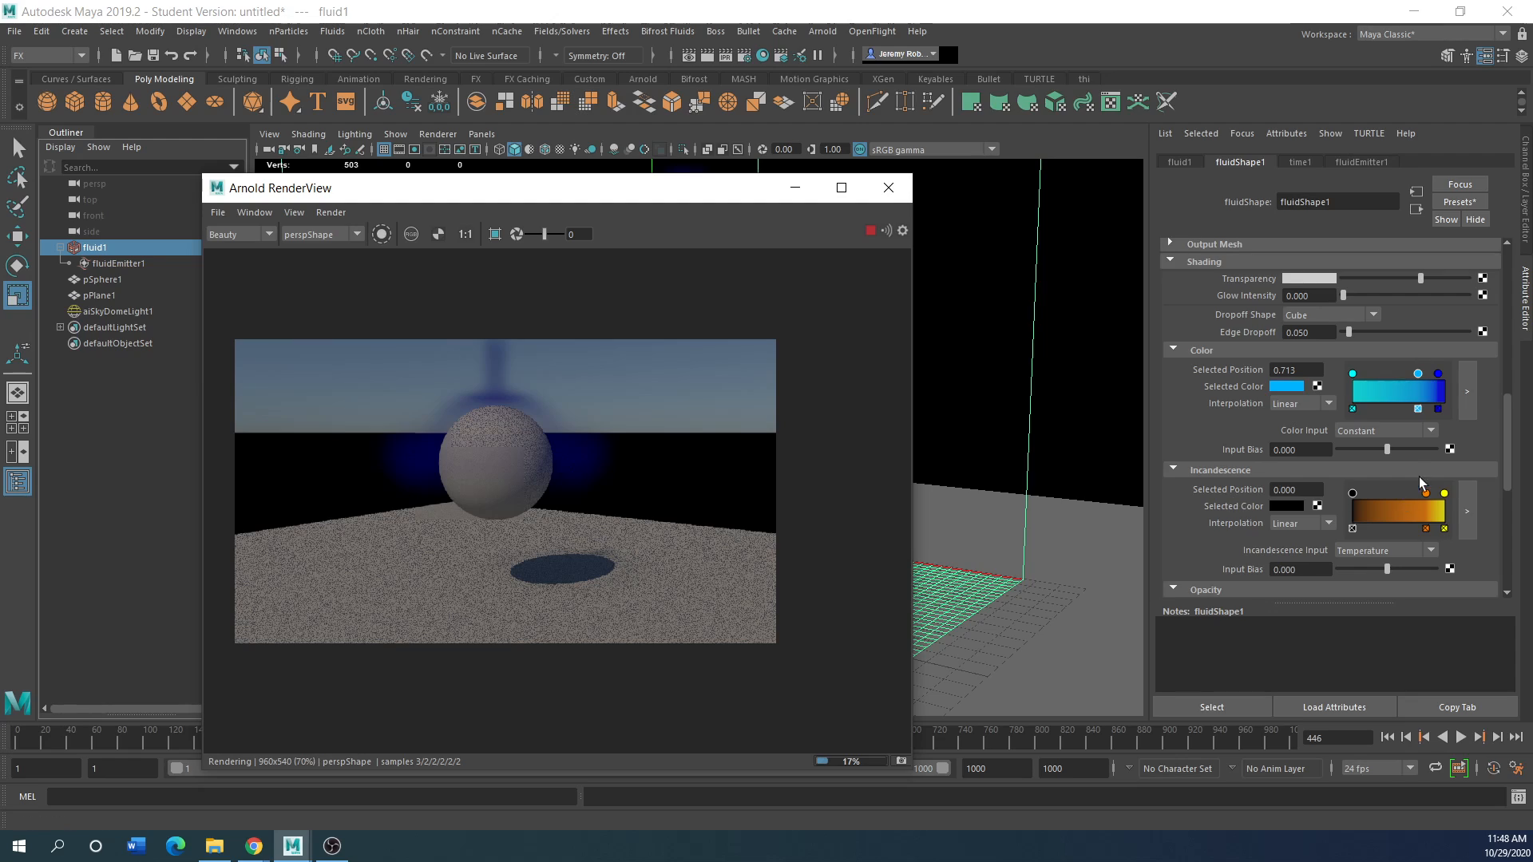
Change the marker at position 0.930 on the fluid's color ramp to red
{"action": "left_click", "coordinate": [1419, 373]}
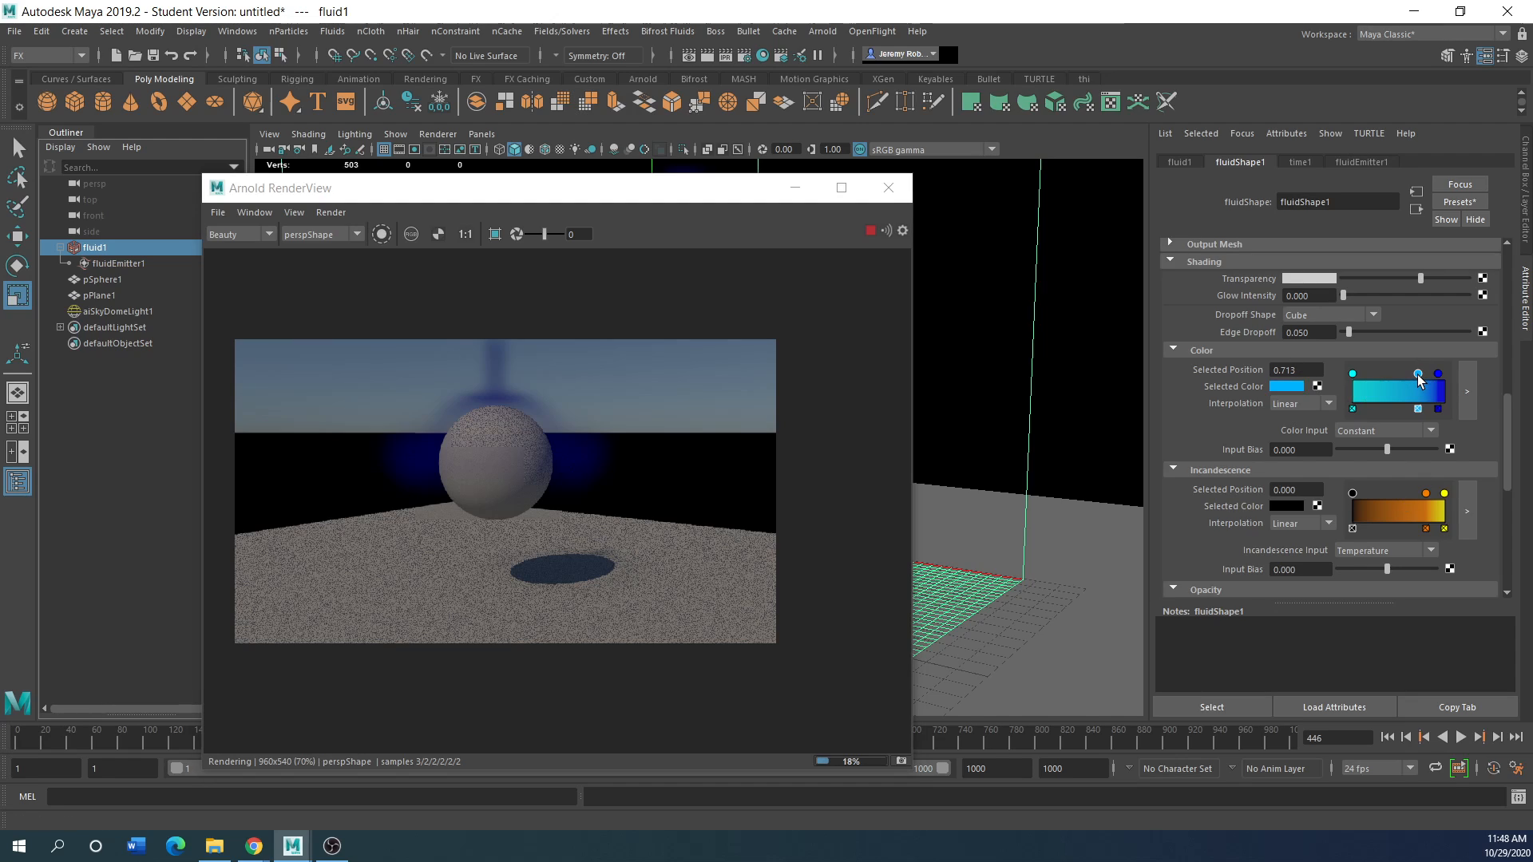
{"action": "left_click", "coordinate": [1438, 375]}
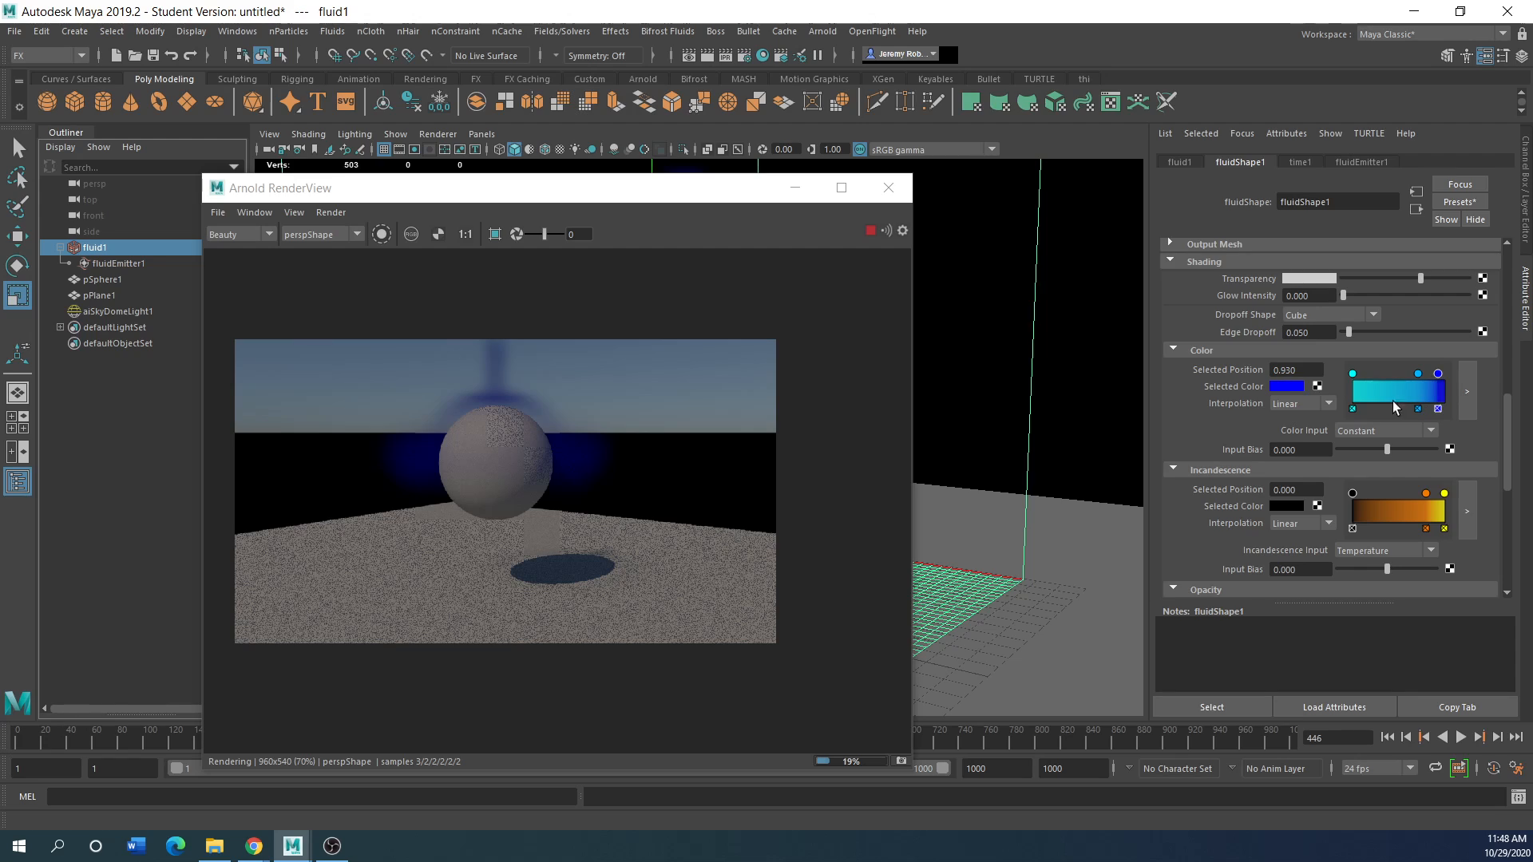
{"action": "left_click", "coordinate": [1286, 386]}
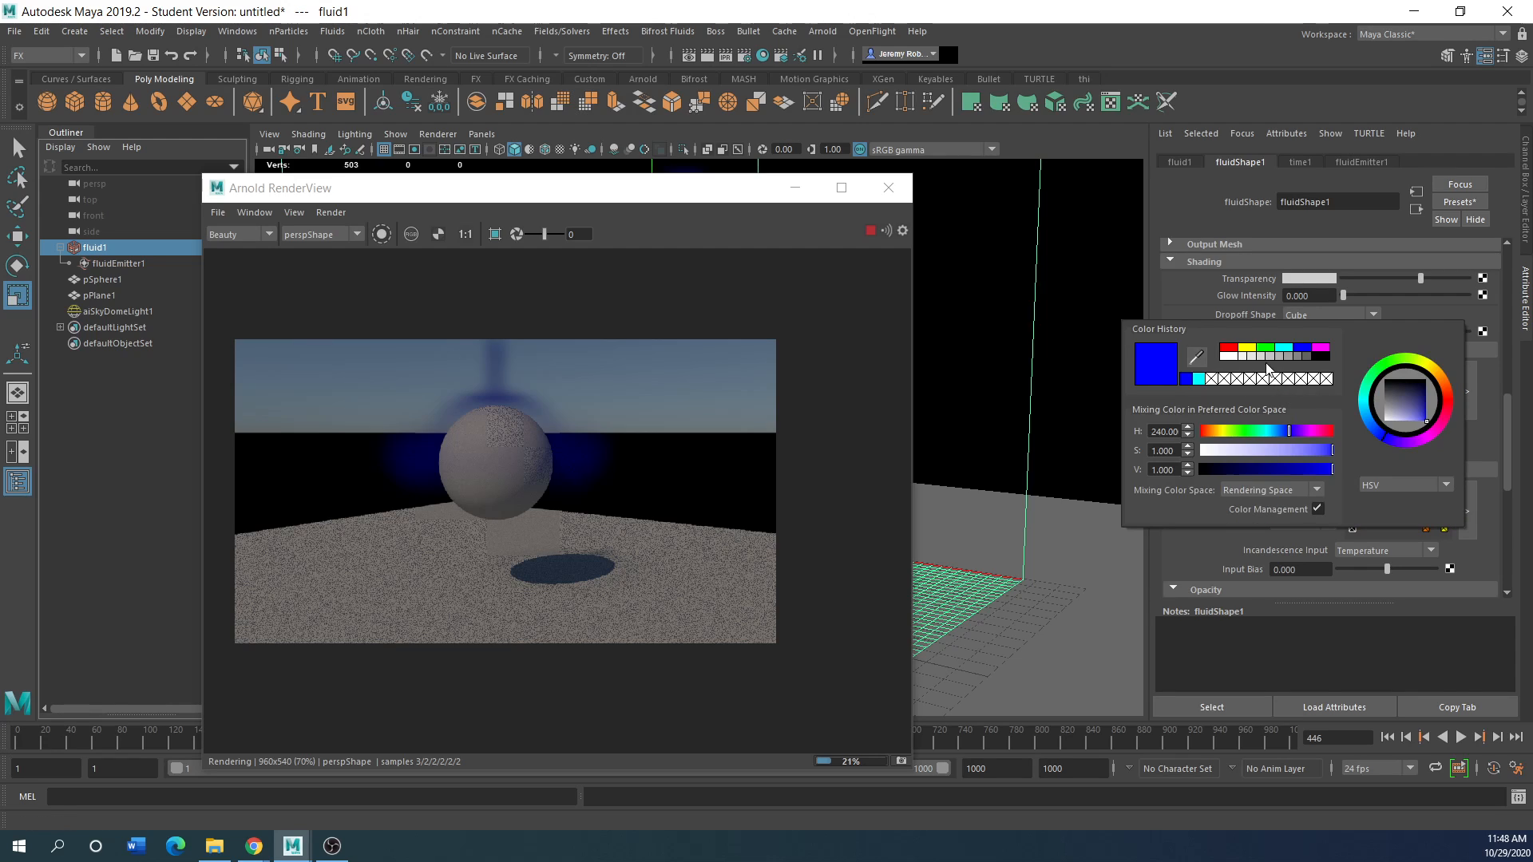
{"action": "left_click", "coordinate": [1229, 350]}
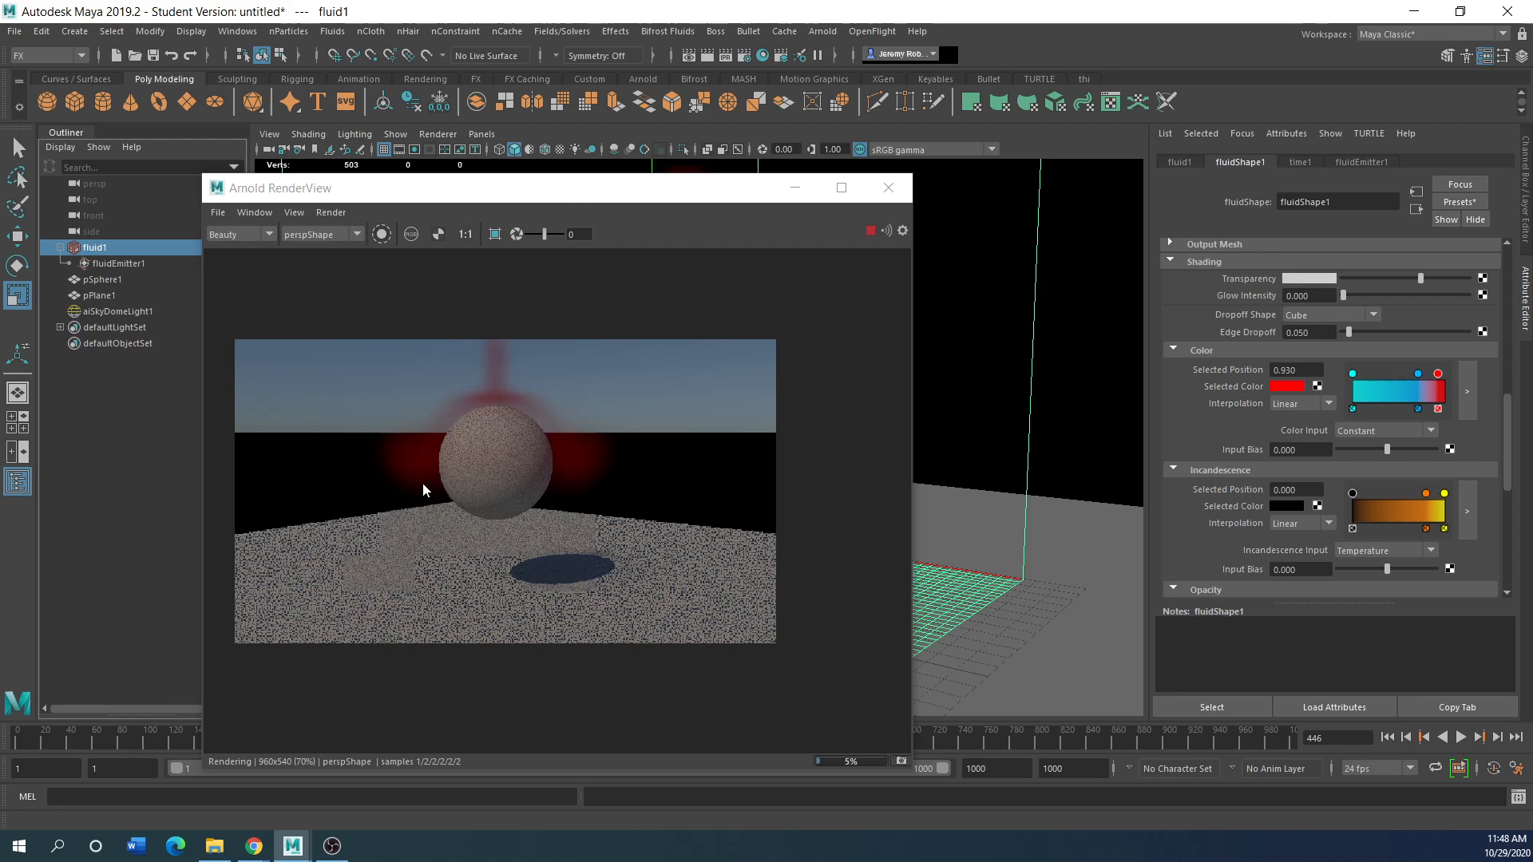
Stop the Arnold render and close the Arnold RenderView to reveal the fluid in the viewport
{"action": "left_click", "coordinate": [871, 230]}
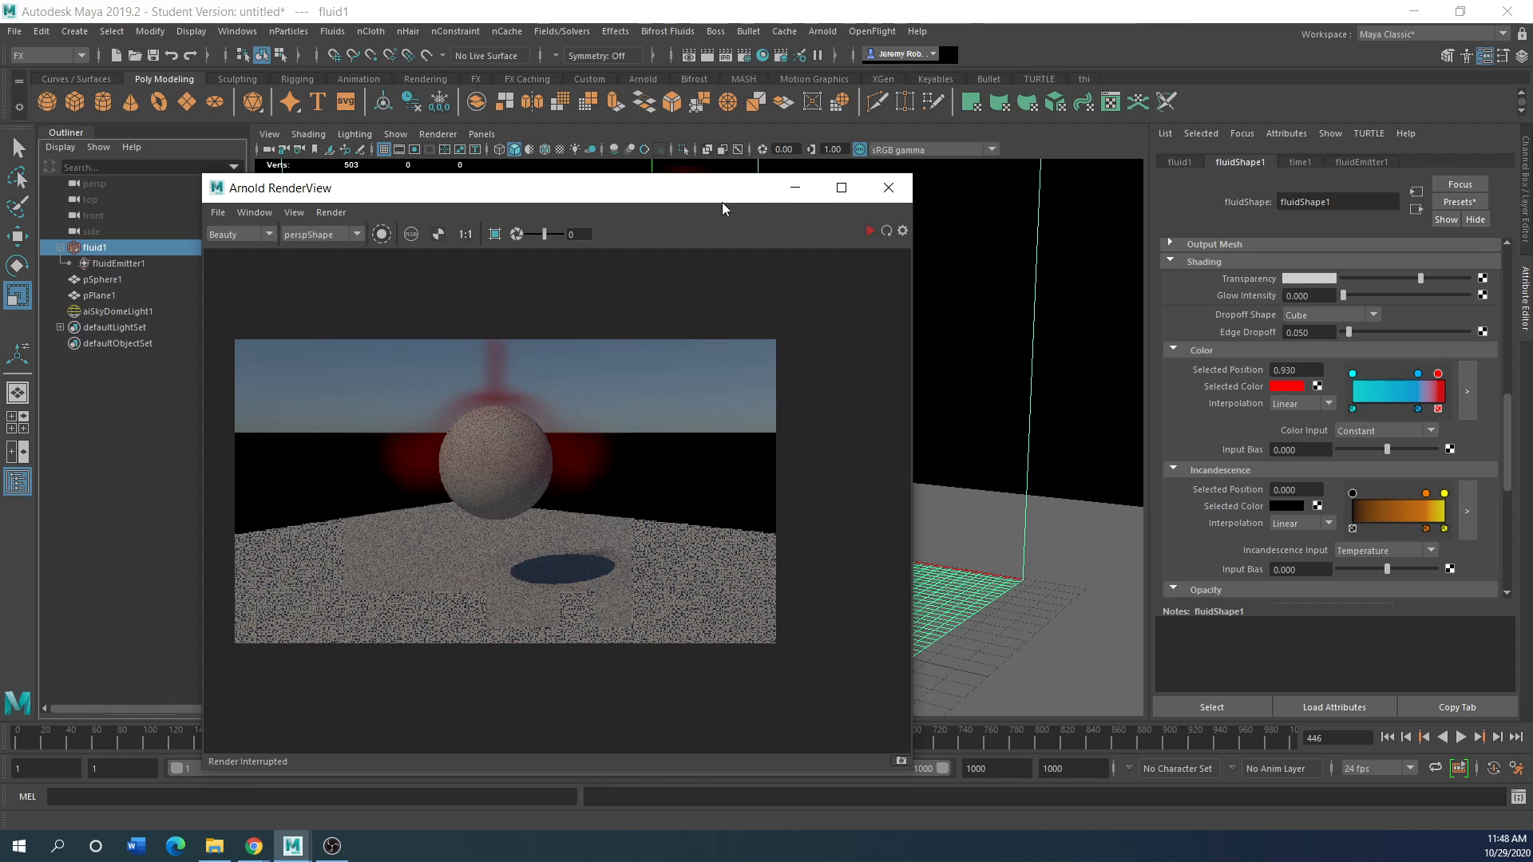
{"action": "left_click_drag", "start_coordinate": [722, 201], "coordinate": [652, 473]}
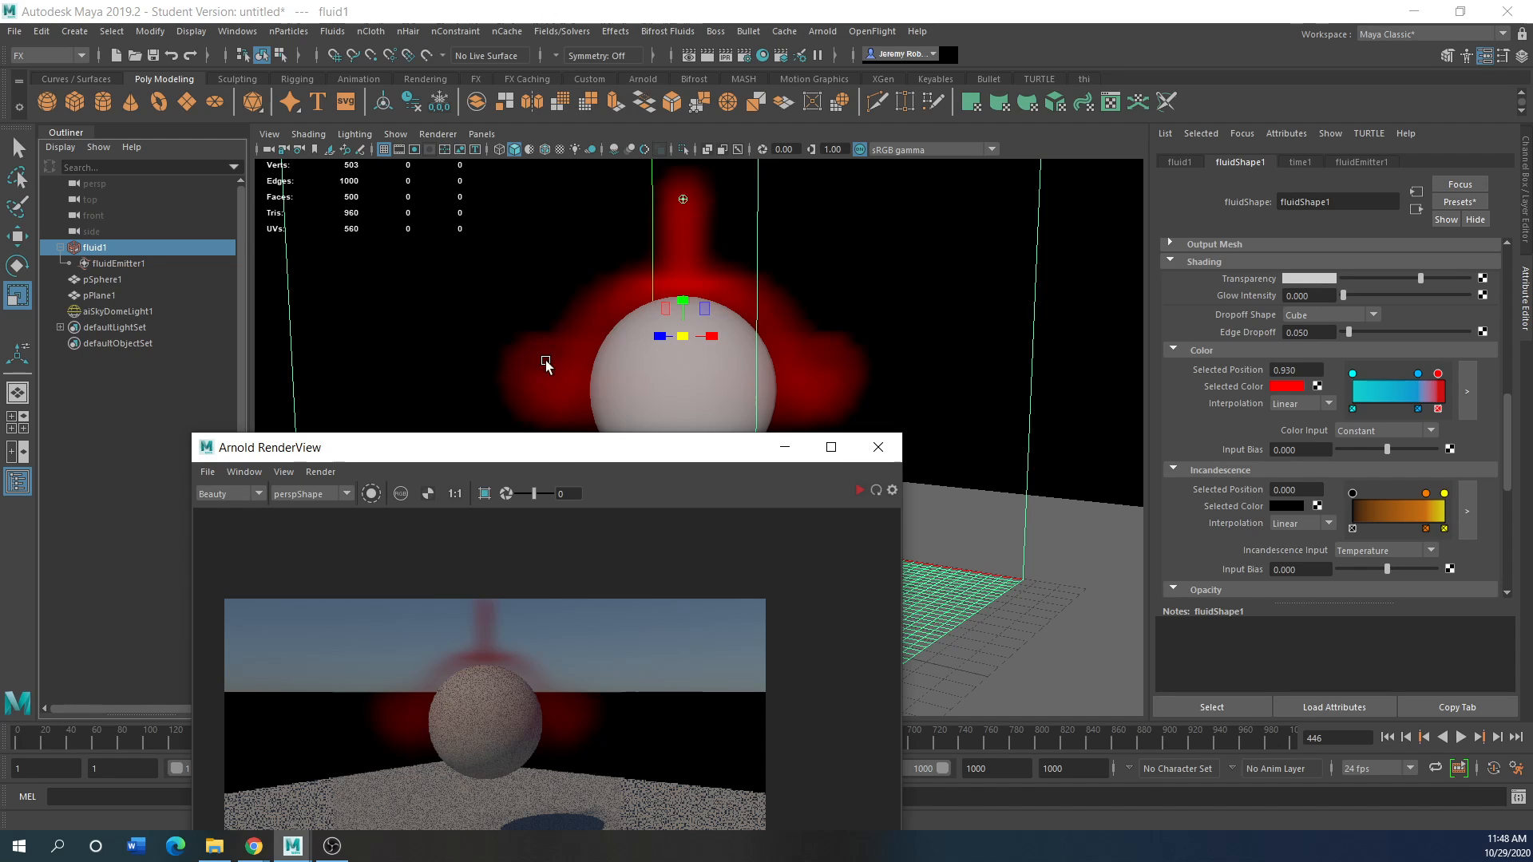
{"action": "left_click_drag", "start_coordinate": [543, 458], "coordinate": [509, 282]}
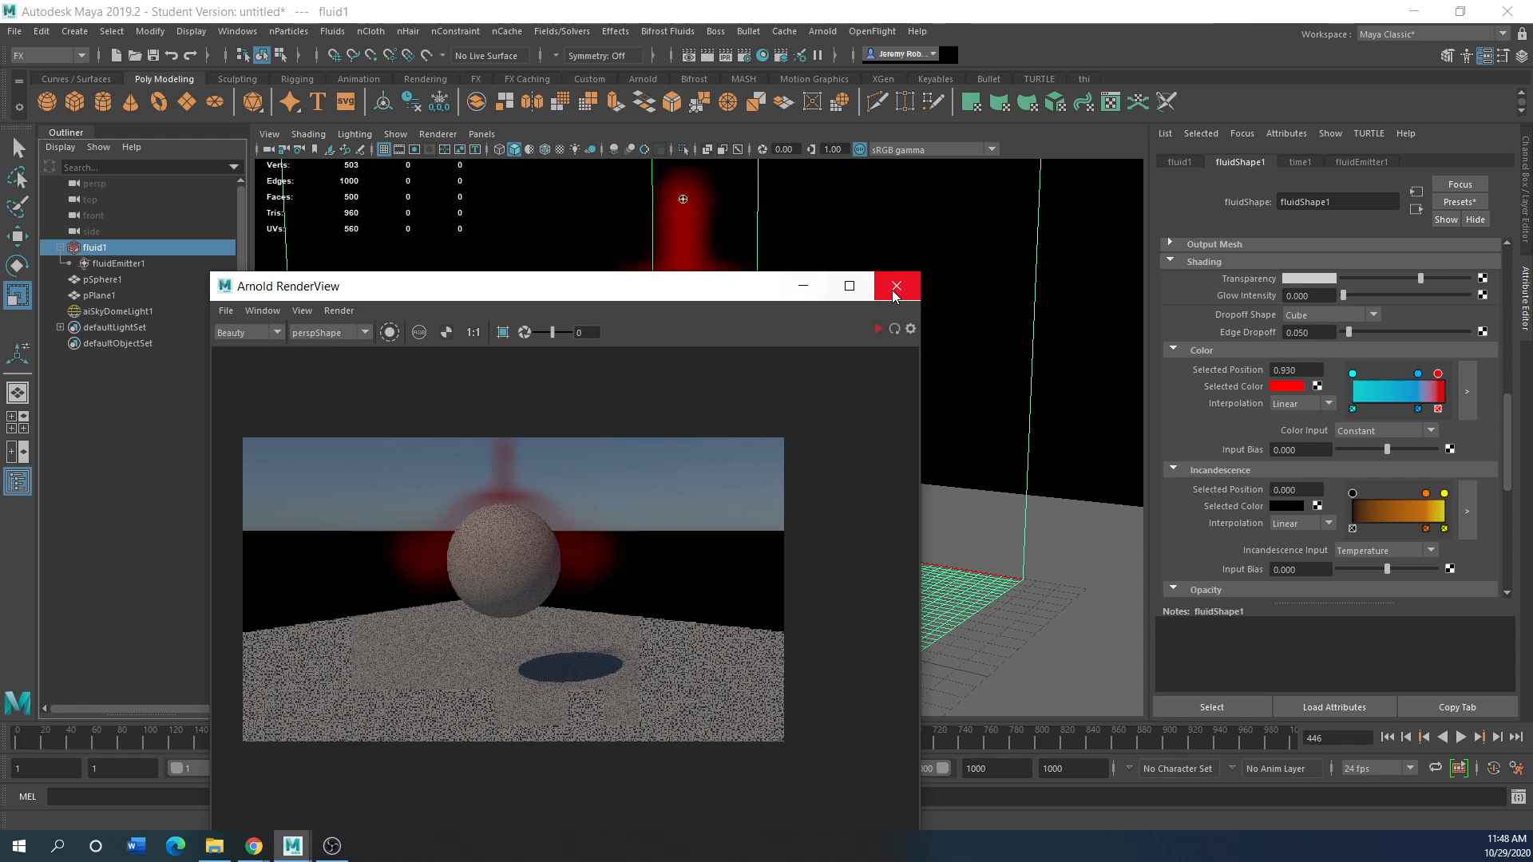
{"action": "left_click", "coordinate": [896, 289]}
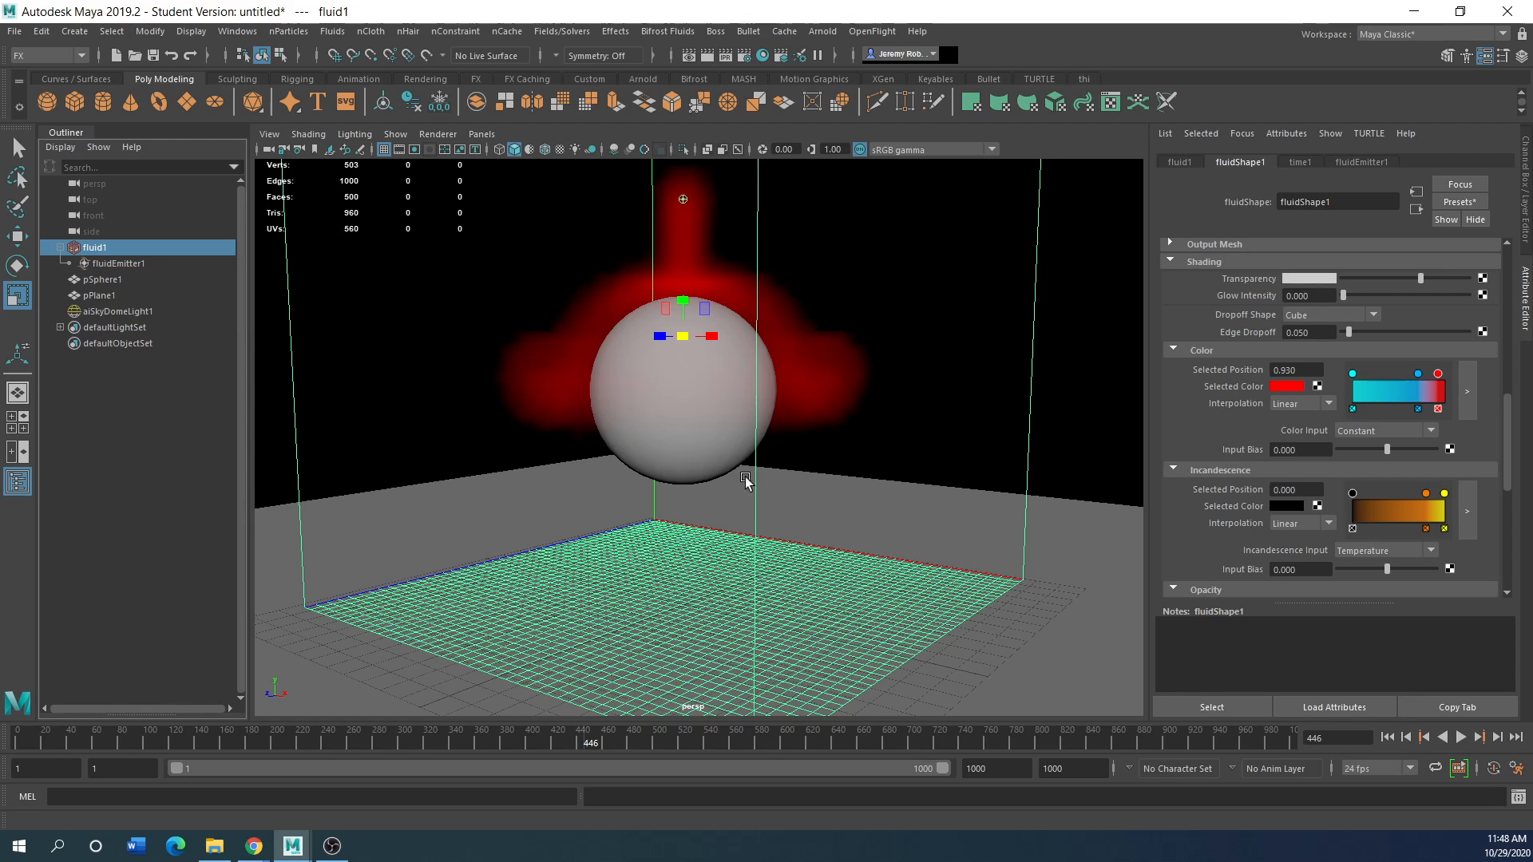
Enable liquid simulation on the fluid and set its Tension Force to 1.419 during playback
{"action": "left_click", "coordinate": [1173, 470]}
{"action": "left_click", "coordinate": [1174, 487]}
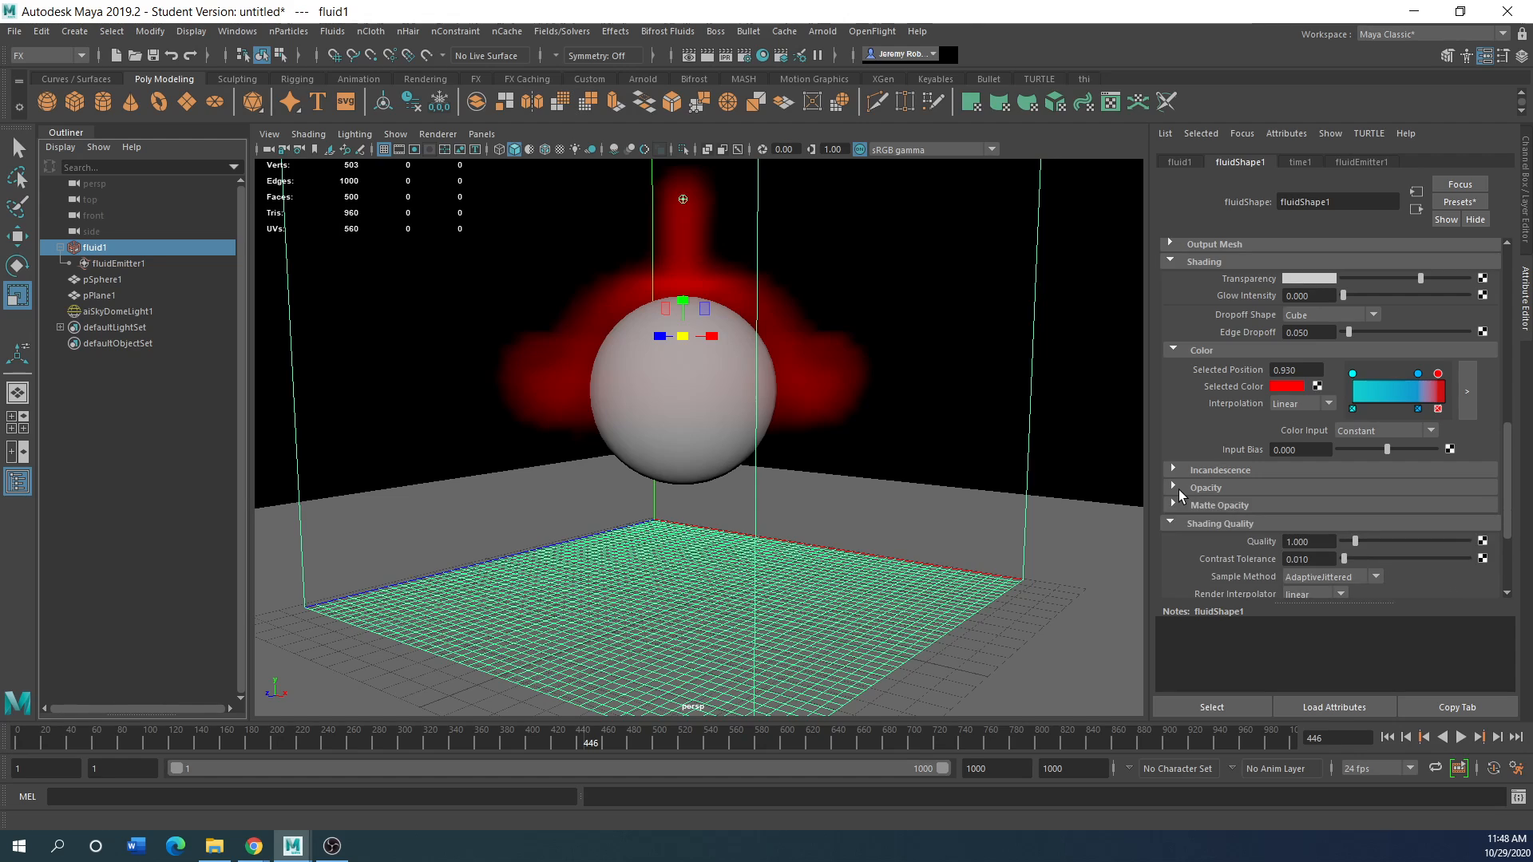
{"action": "scroll", "coordinate": [1179, 490], "scroll_direction": "up", "scroll_amount": 3}
{"action": "scroll", "coordinate": [1178, 490], "scroll_direction": "up", "scroll_amount": 4}
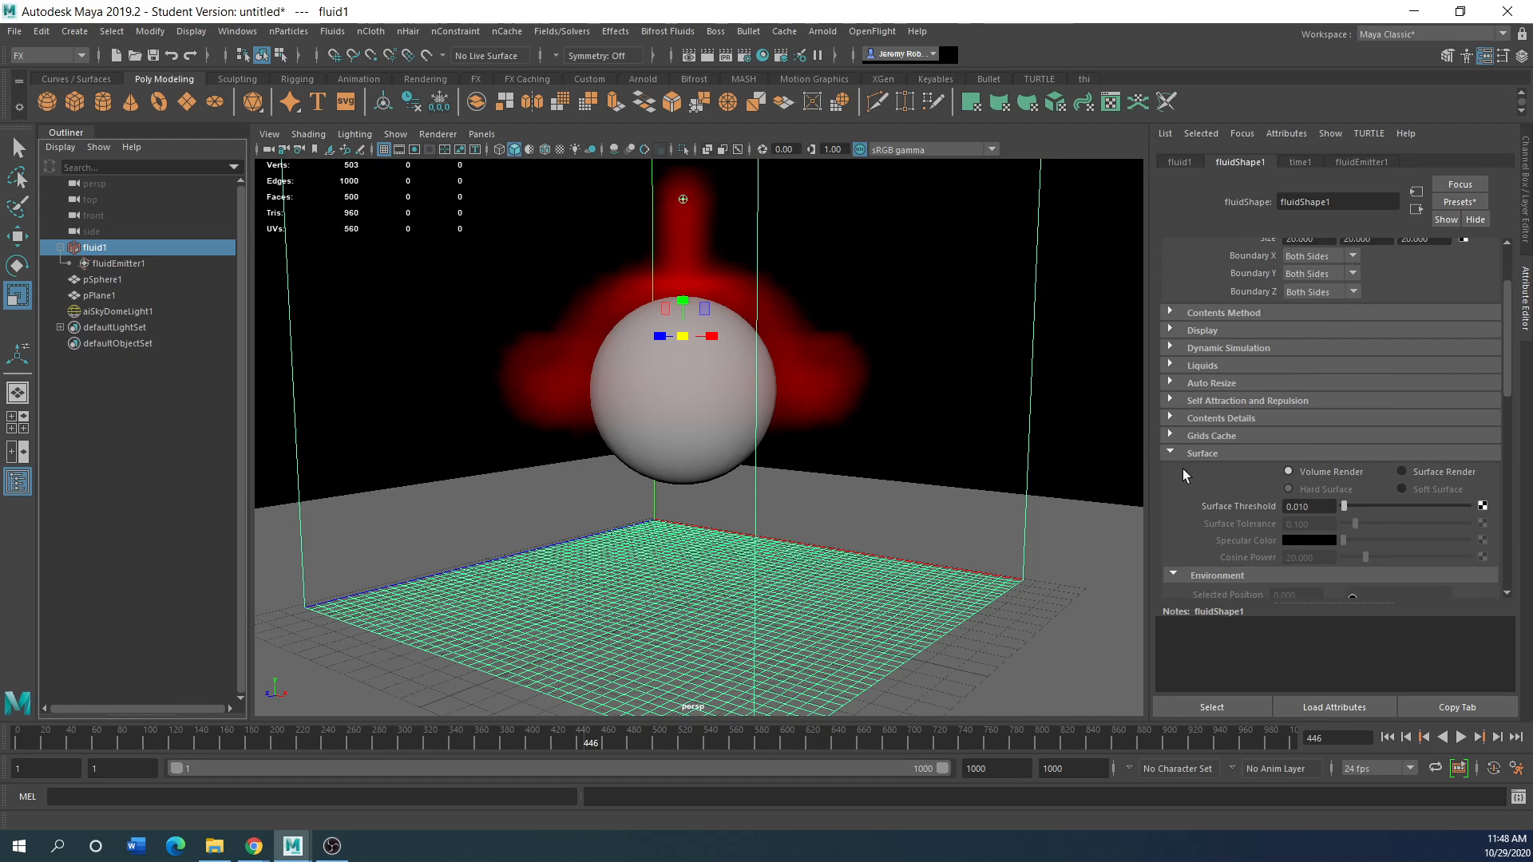
{"action": "left_click", "coordinate": [1172, 363]}
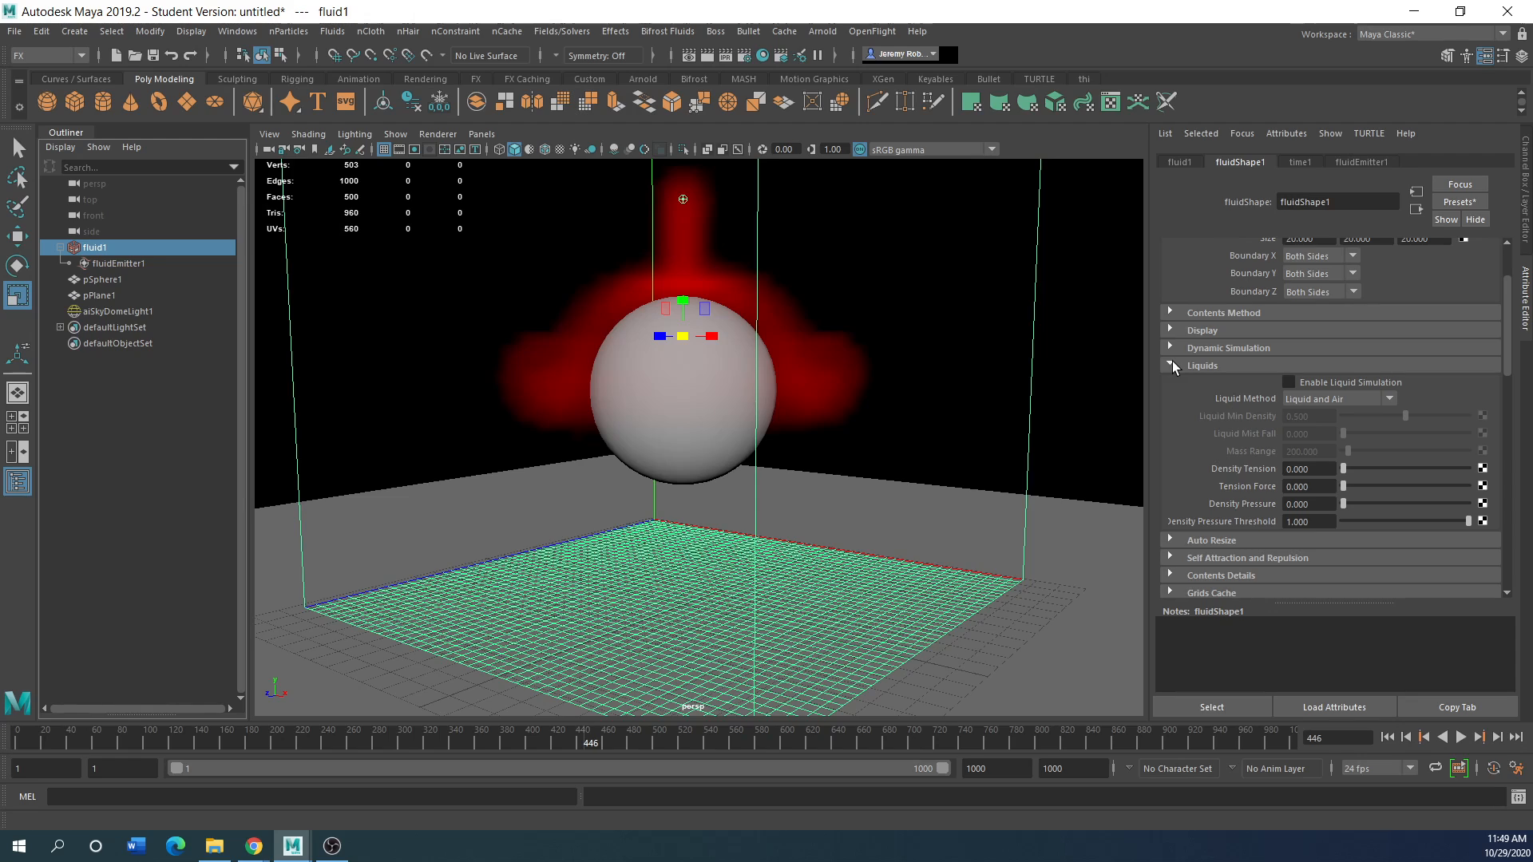
{"action": "left_click", "coordinate": [1289, 383]}
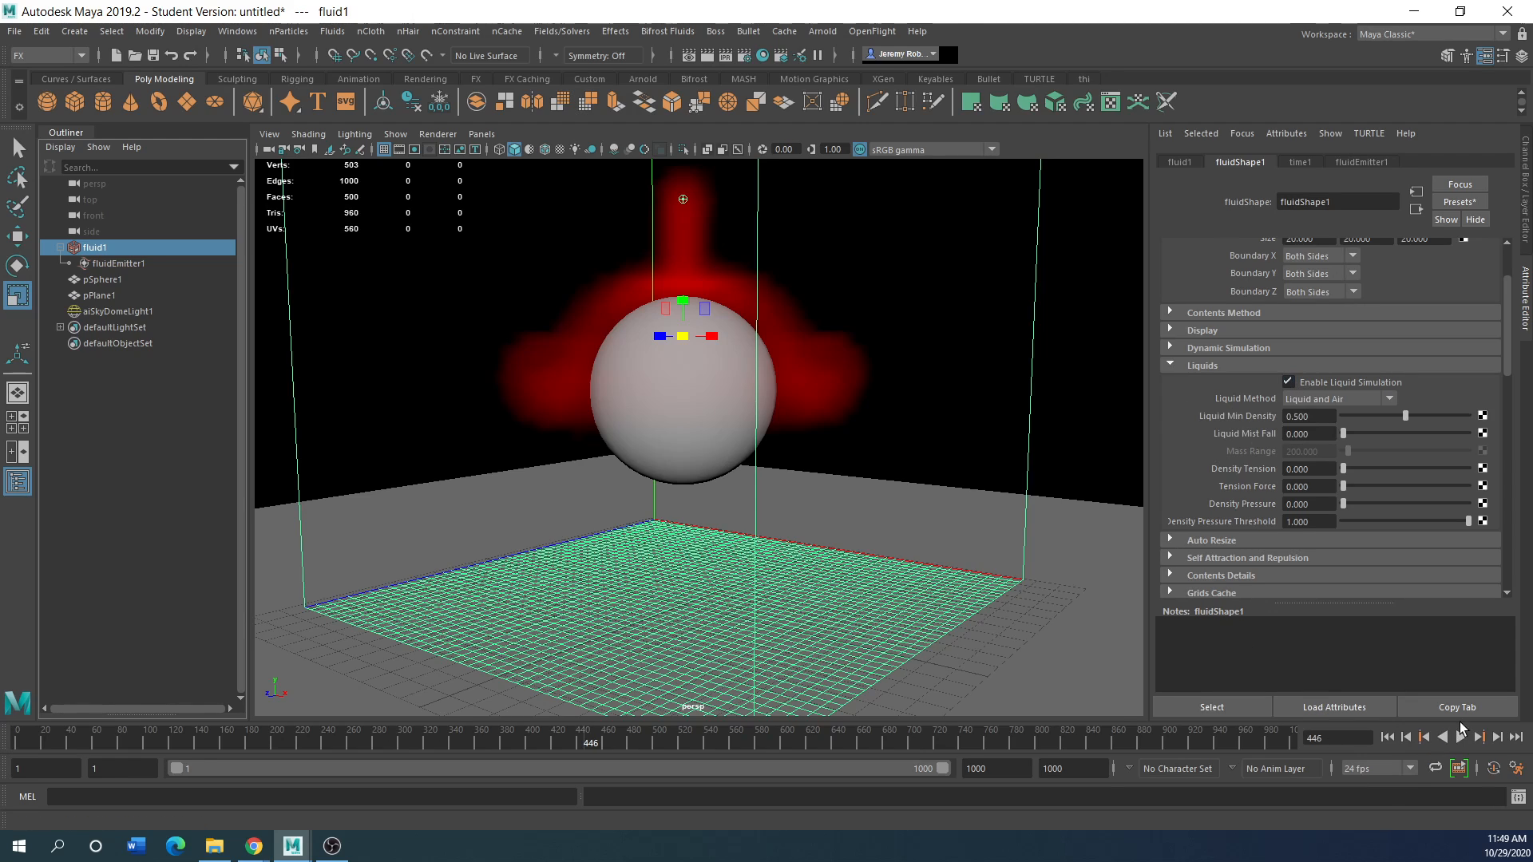
{"action": "left_click", "coordinate": [1461, 738]}
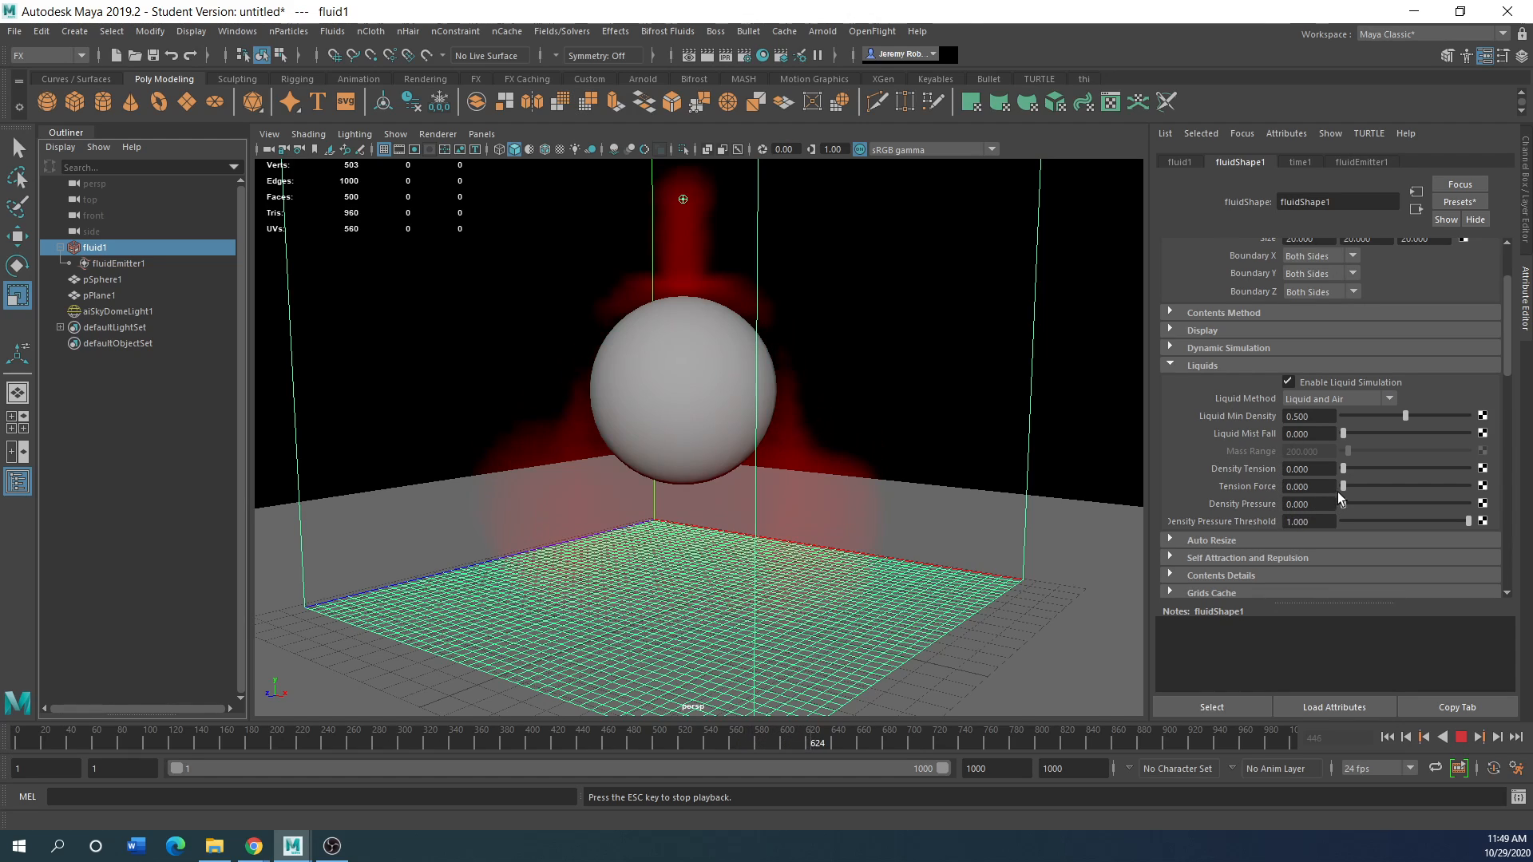
{"action": "left_click_drag", "start_coordinate": [1352, 488], "coordinate": [1378, 488]}
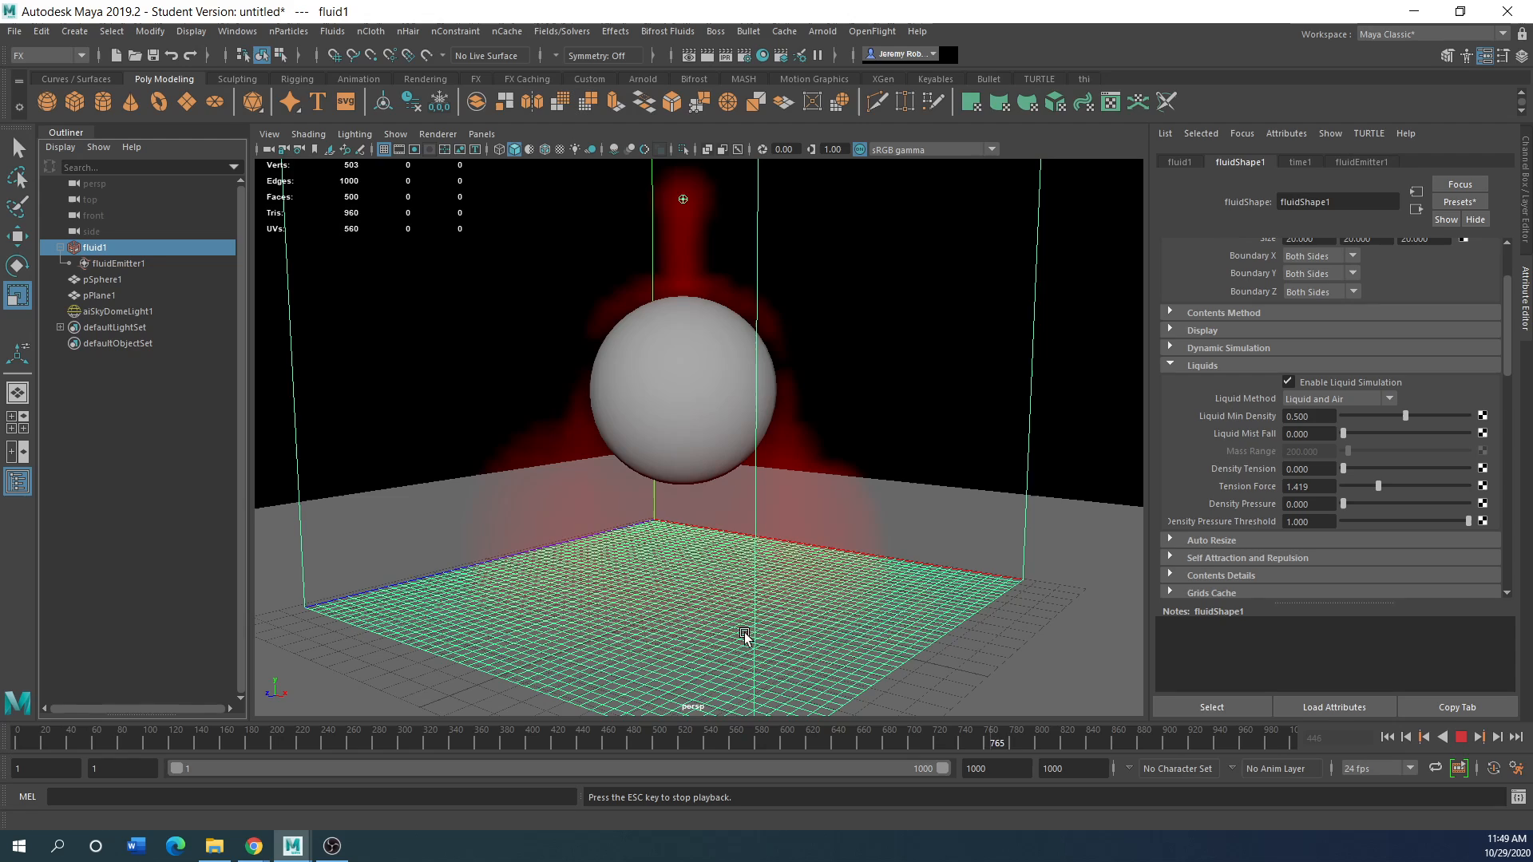
Lower the fluid's transparency to a dark grey during playback and stop the simulation at frame 363
{"action": "scroll", "coordinate": [1176, 526], "scroll_direction": "down", "scroll_amount": 10}
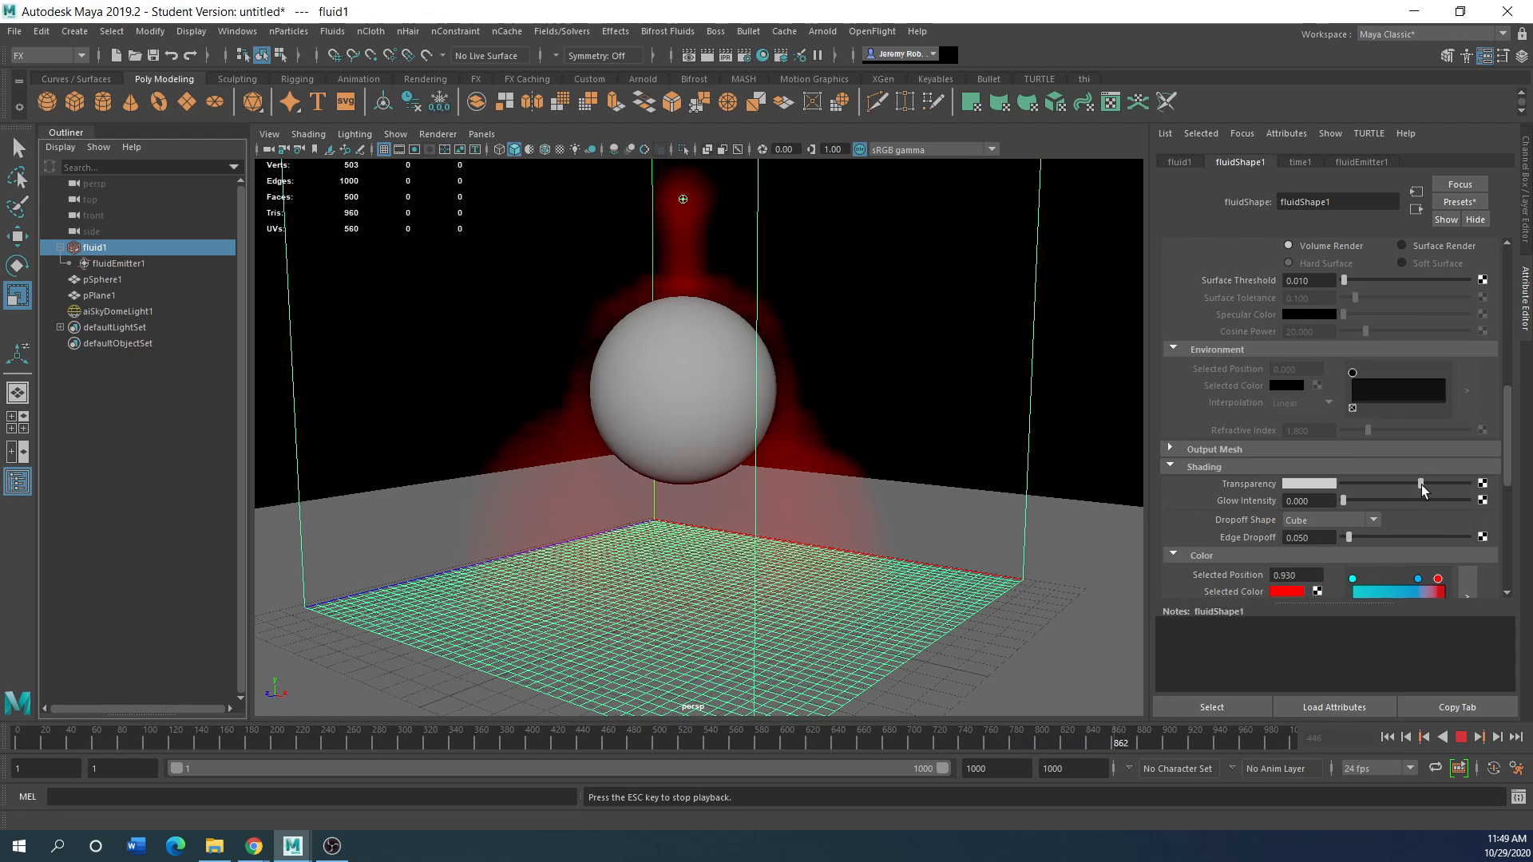
{"action": "left_click_drag", "start_coordinate": [1421, 484], "coordinate": [1360, 490]}
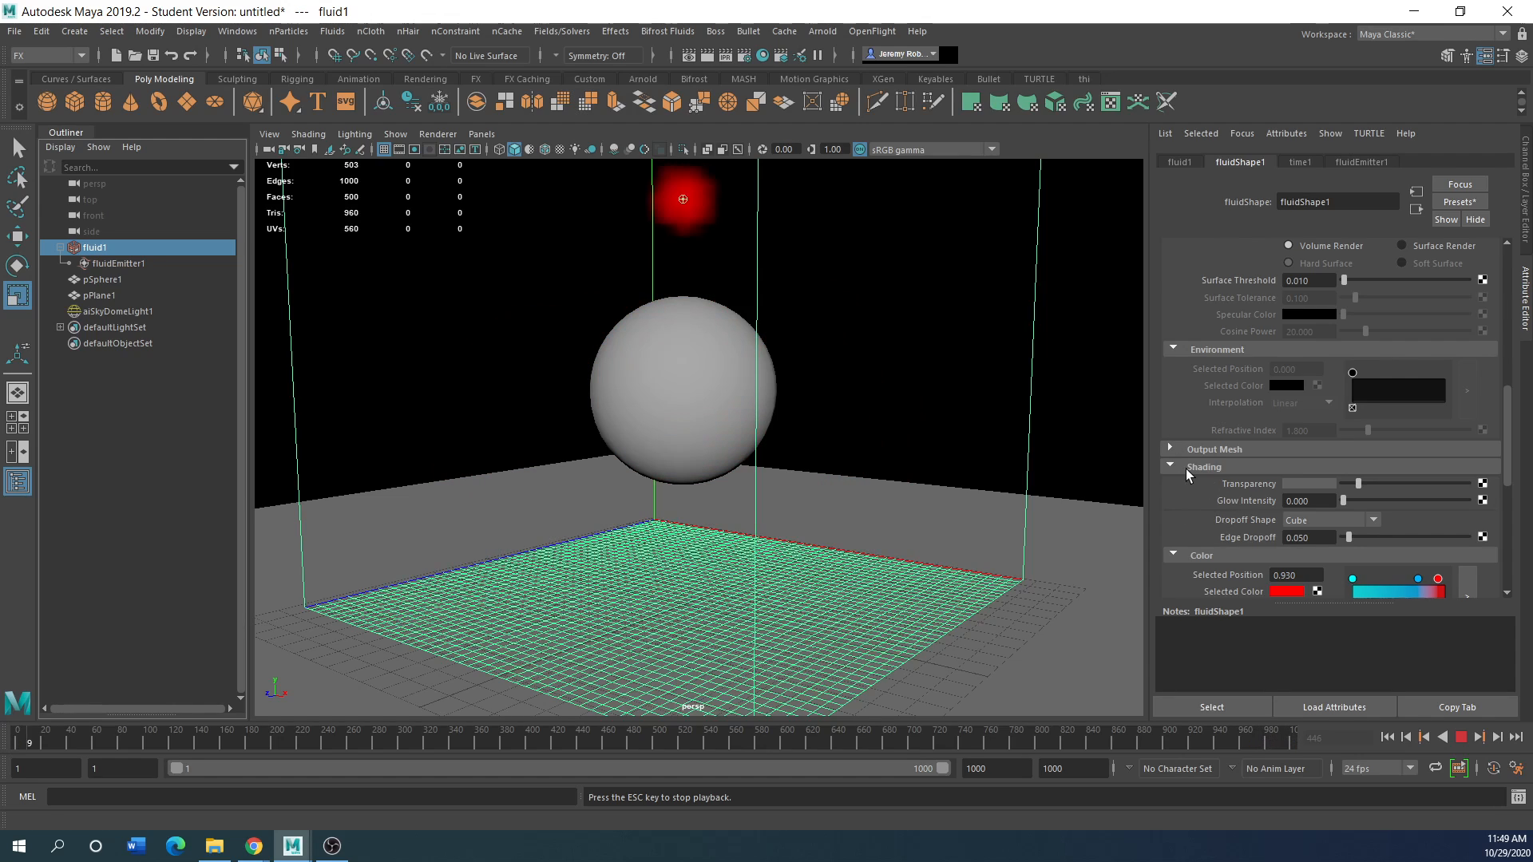
{"action": "scroll", "coordinate": [1181, 444], "scroll_direction": "up", "scroll_amount": 2}
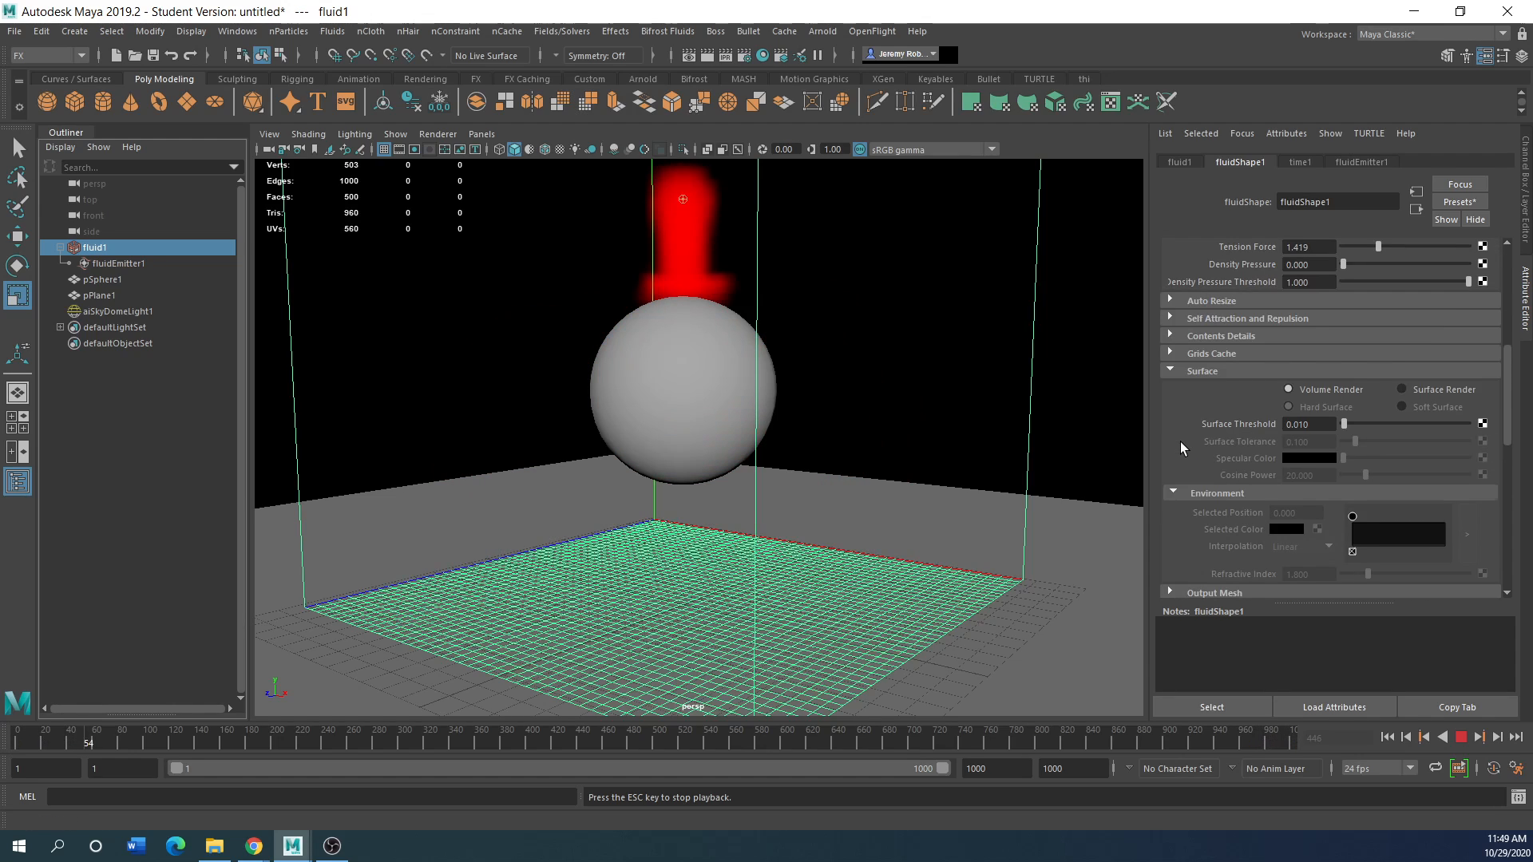
{"action": "scroll", "coordinate": [1180, 443], "scroll_direction": "up", "scroll_amount": 4}
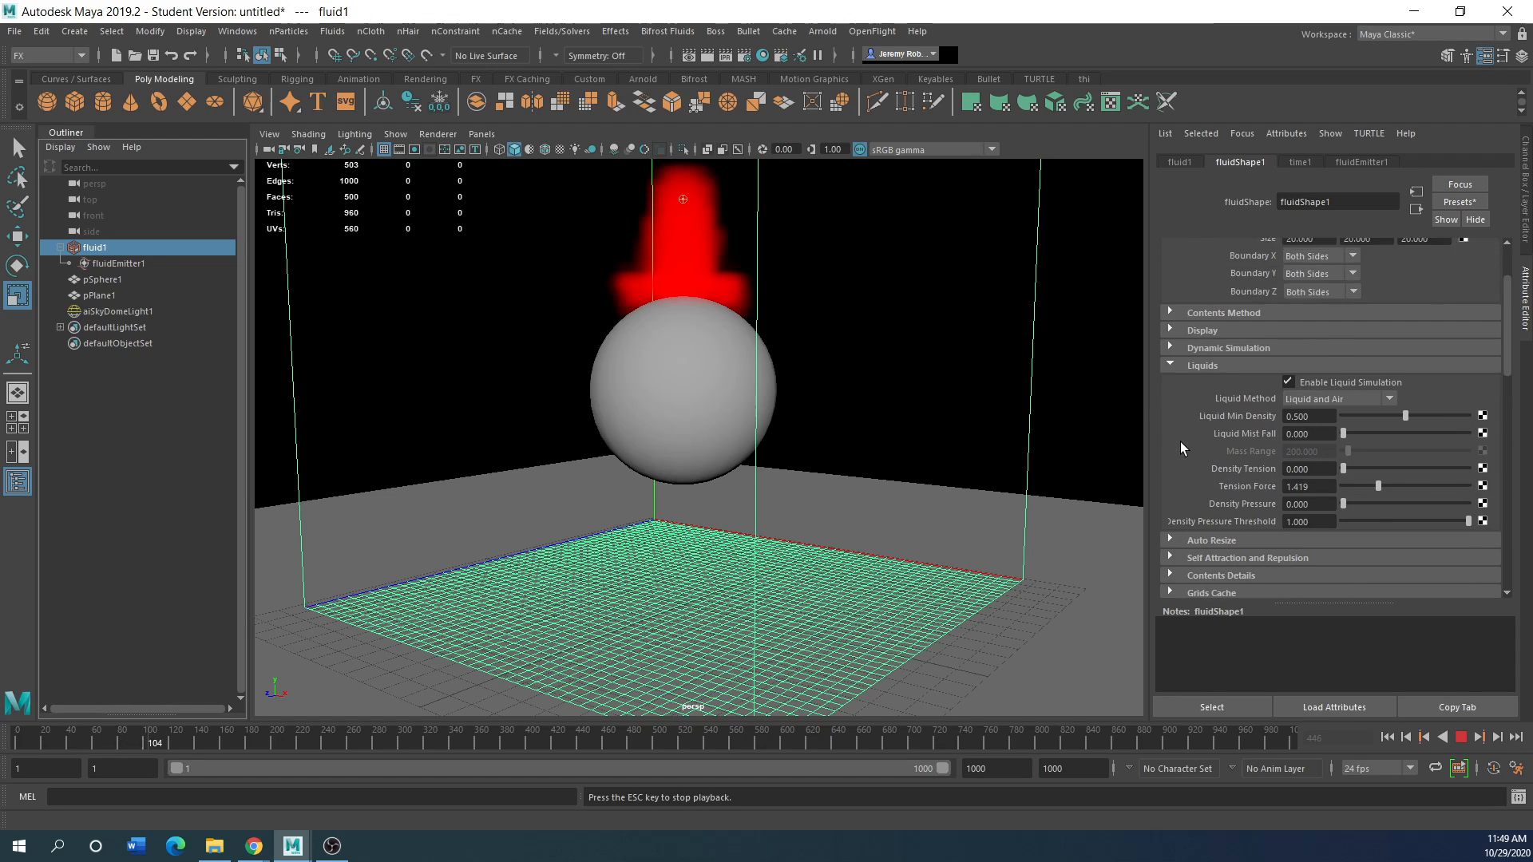
{"action": "scroll", "coordinate": [1180, 442], "scroll_direction": "up", "scroll_amount": 1}
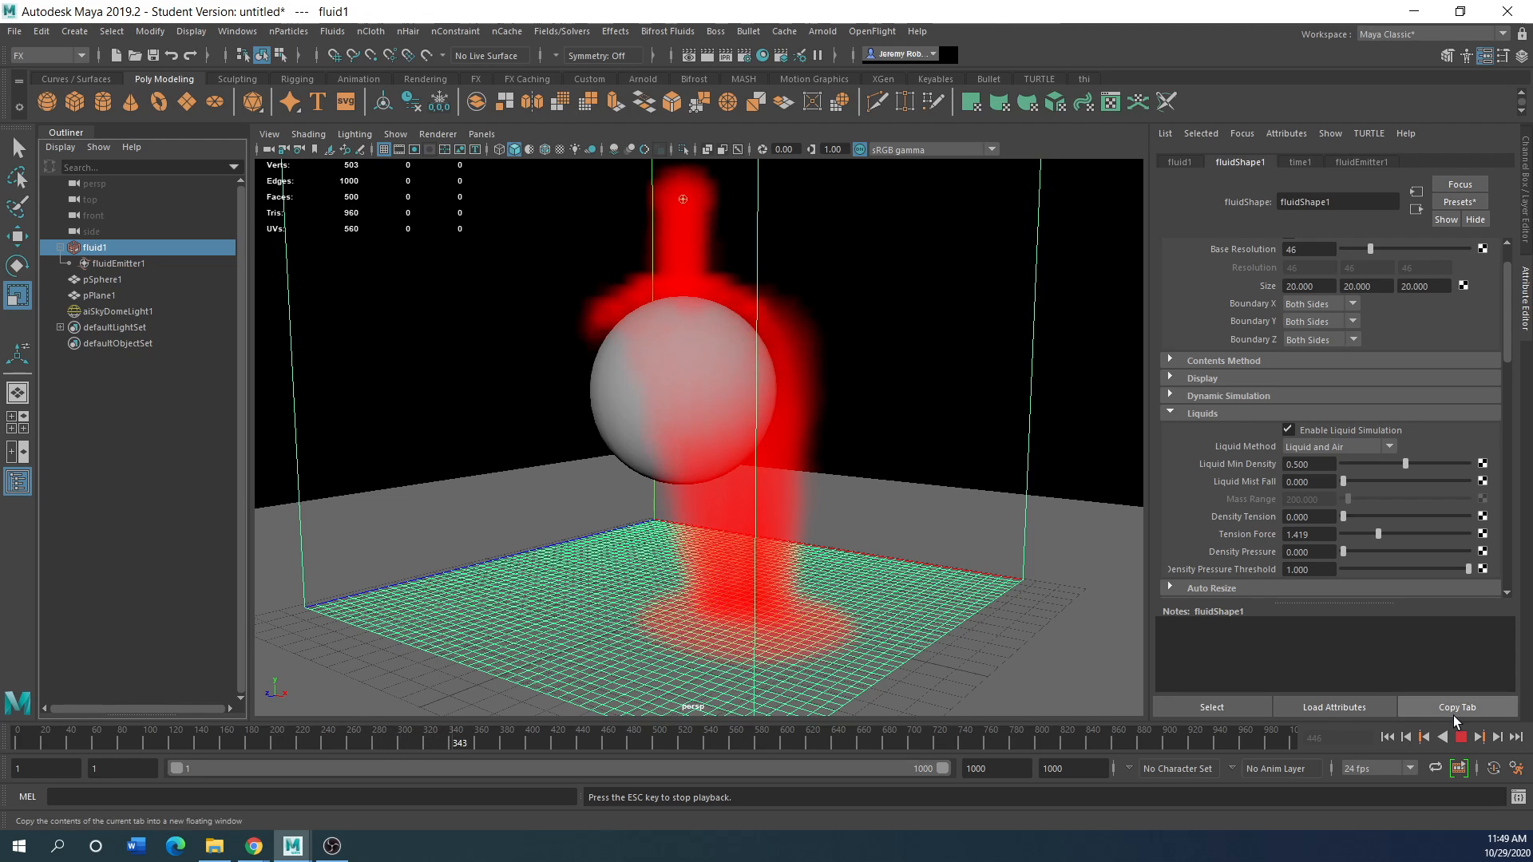
{"action": "key", "text": "Escape"}
{"action": "scroll", "coordinate": [1177, 505], "scroll_direction": "down", "scroll_amount": 2}
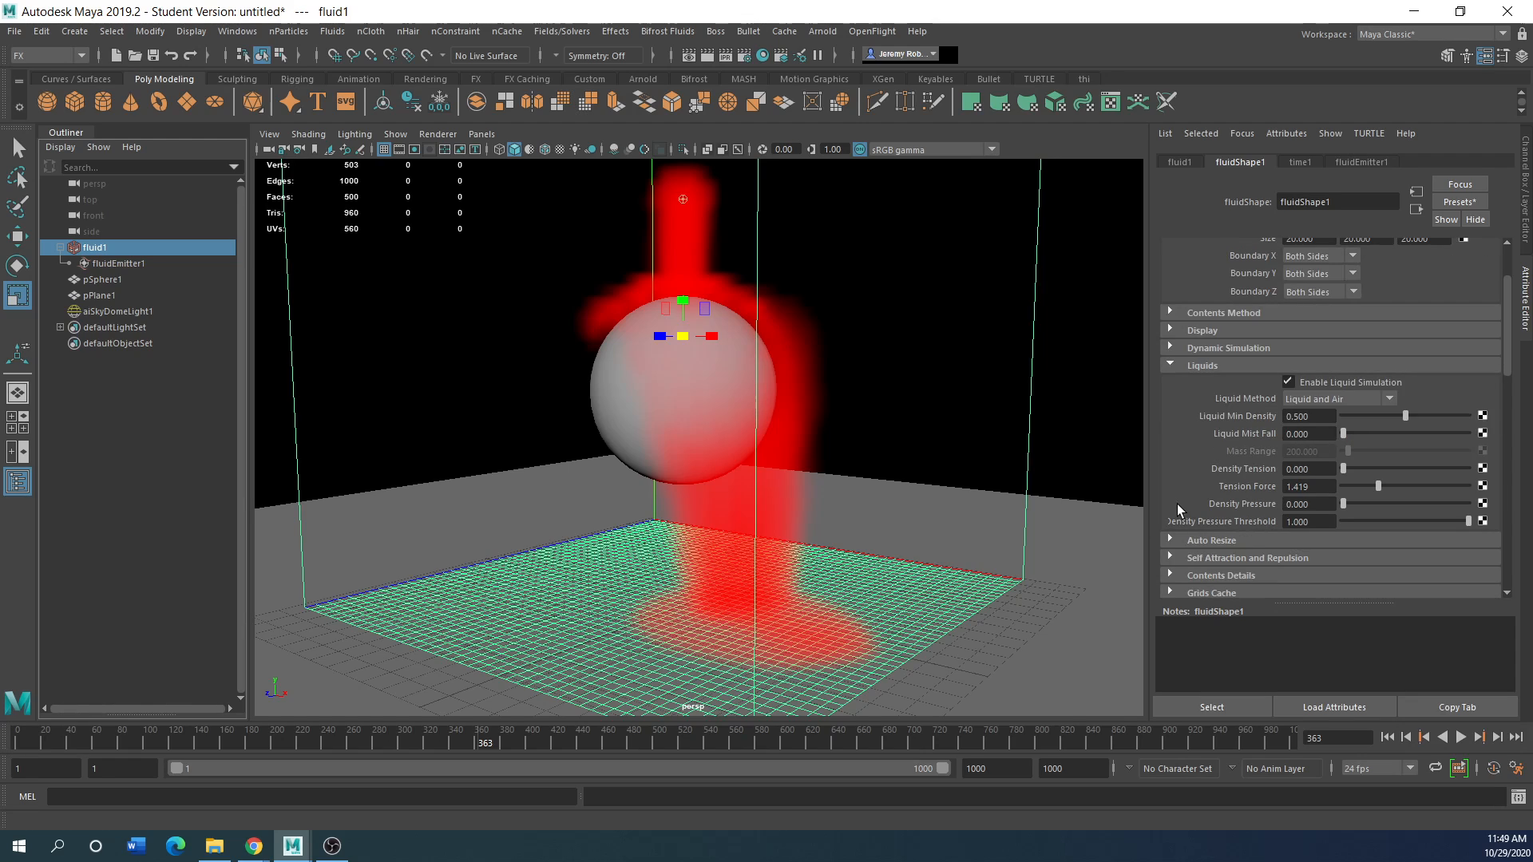
Reopen the Arnold RenderView and render the red fluid at frame 363
{"action": "left_click", "coordinate": [822, 31]}
{"action": "key", "text": "Escape"}
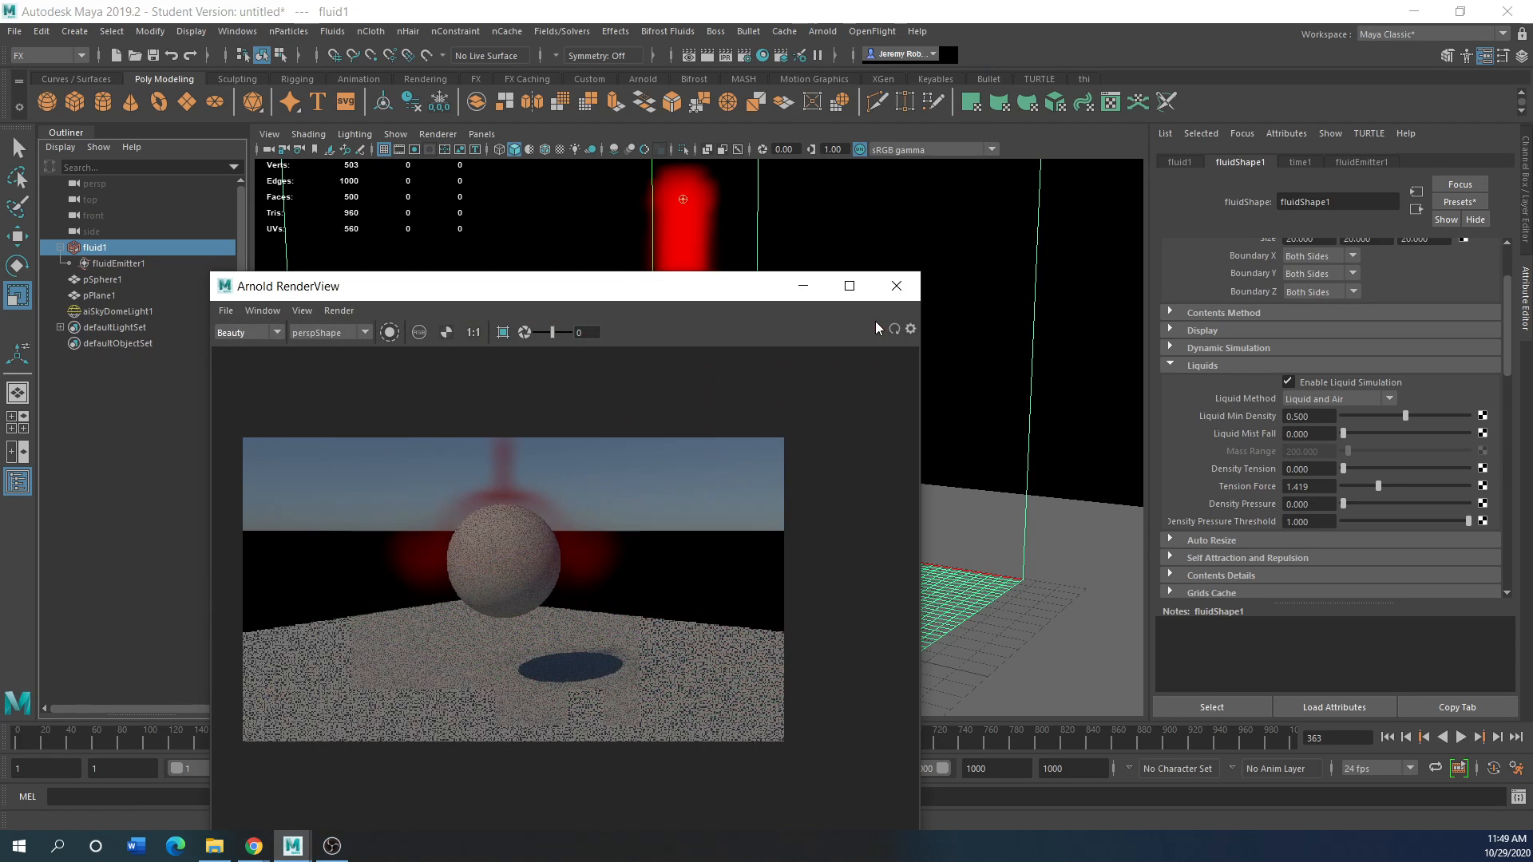
{"action": "left_click", "coordinate": [878, 332]}
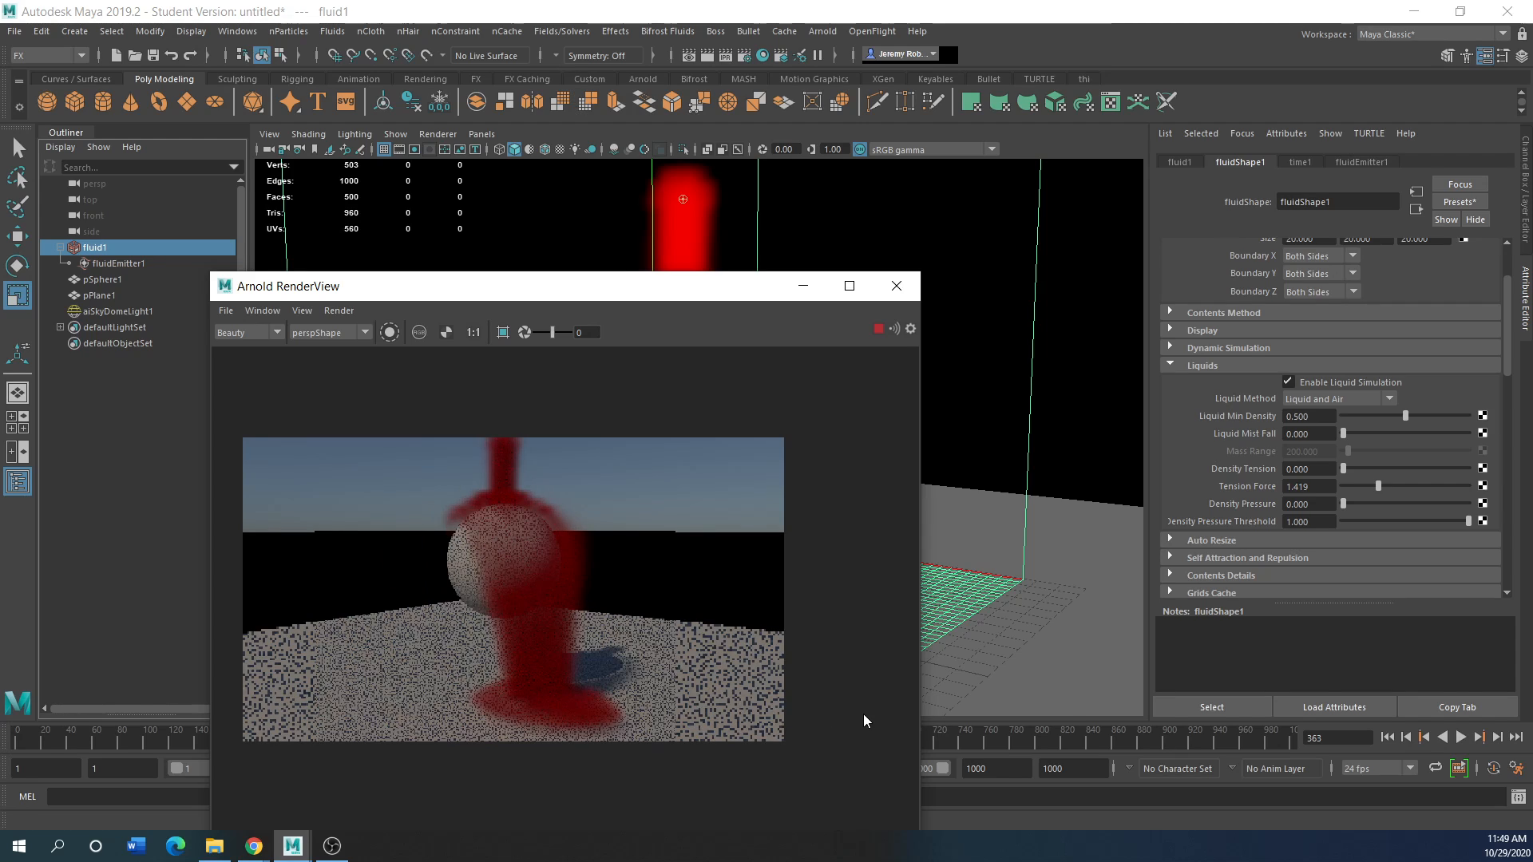
{"action": "left_click_drag", "start_coordinate": [526, 299], "coordinate": [542, 207]}
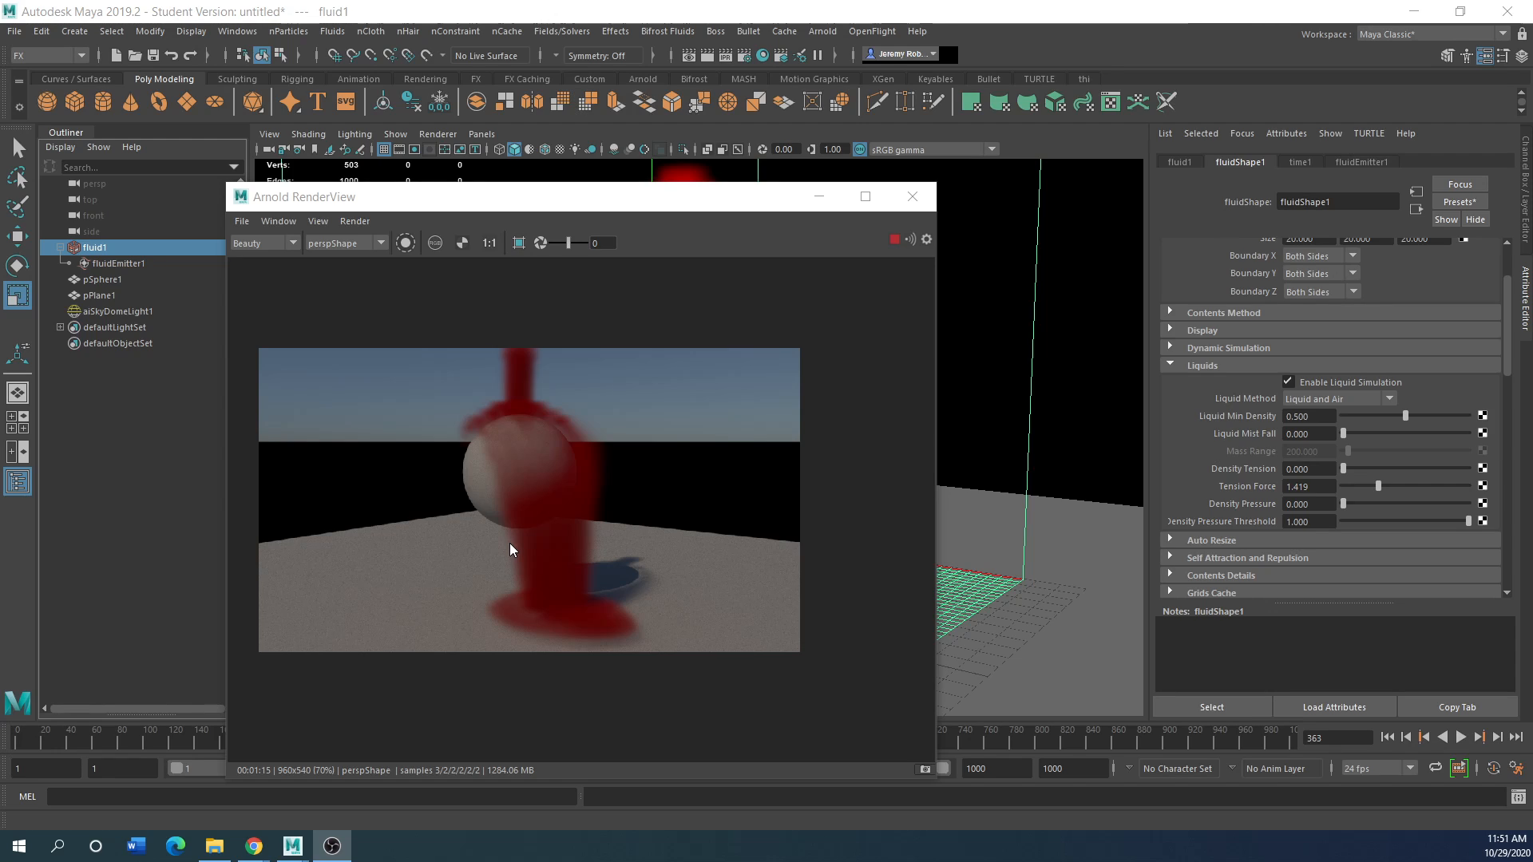
{"action": "left_click", "coordinate": [716, 201]}
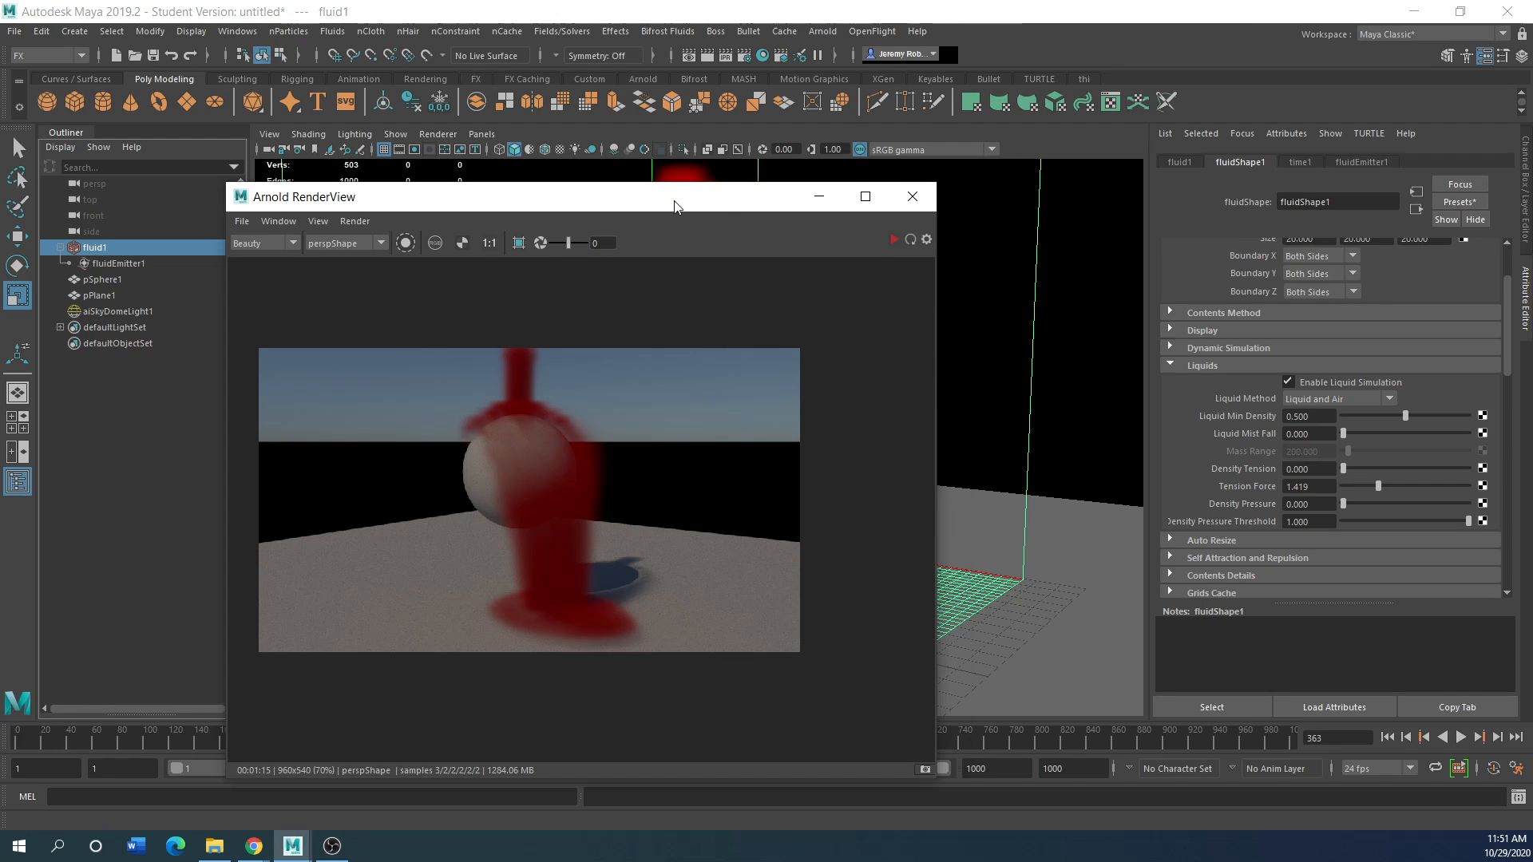
Shrink the Arnold RenderView window and move it aside so the fluid in the viewport is uncovered
{"action": "left_click_drag", "start_coordinate": [674, 206], "coordinate": [571, 291]}
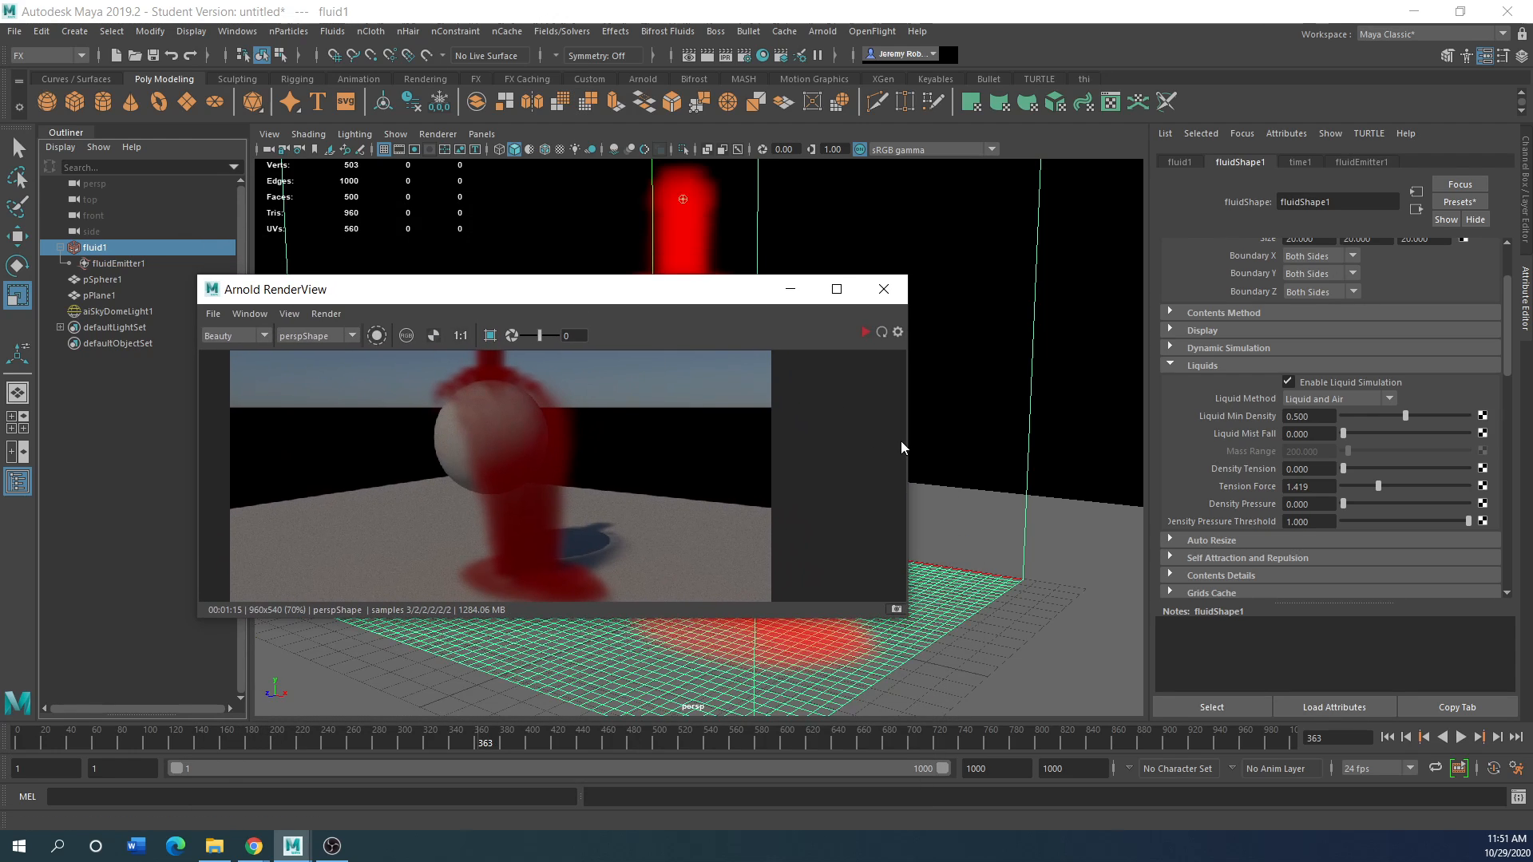
{"action": "left_click_drag", "start_coordinate": [908, 401], "coordinate": [663, 401]}
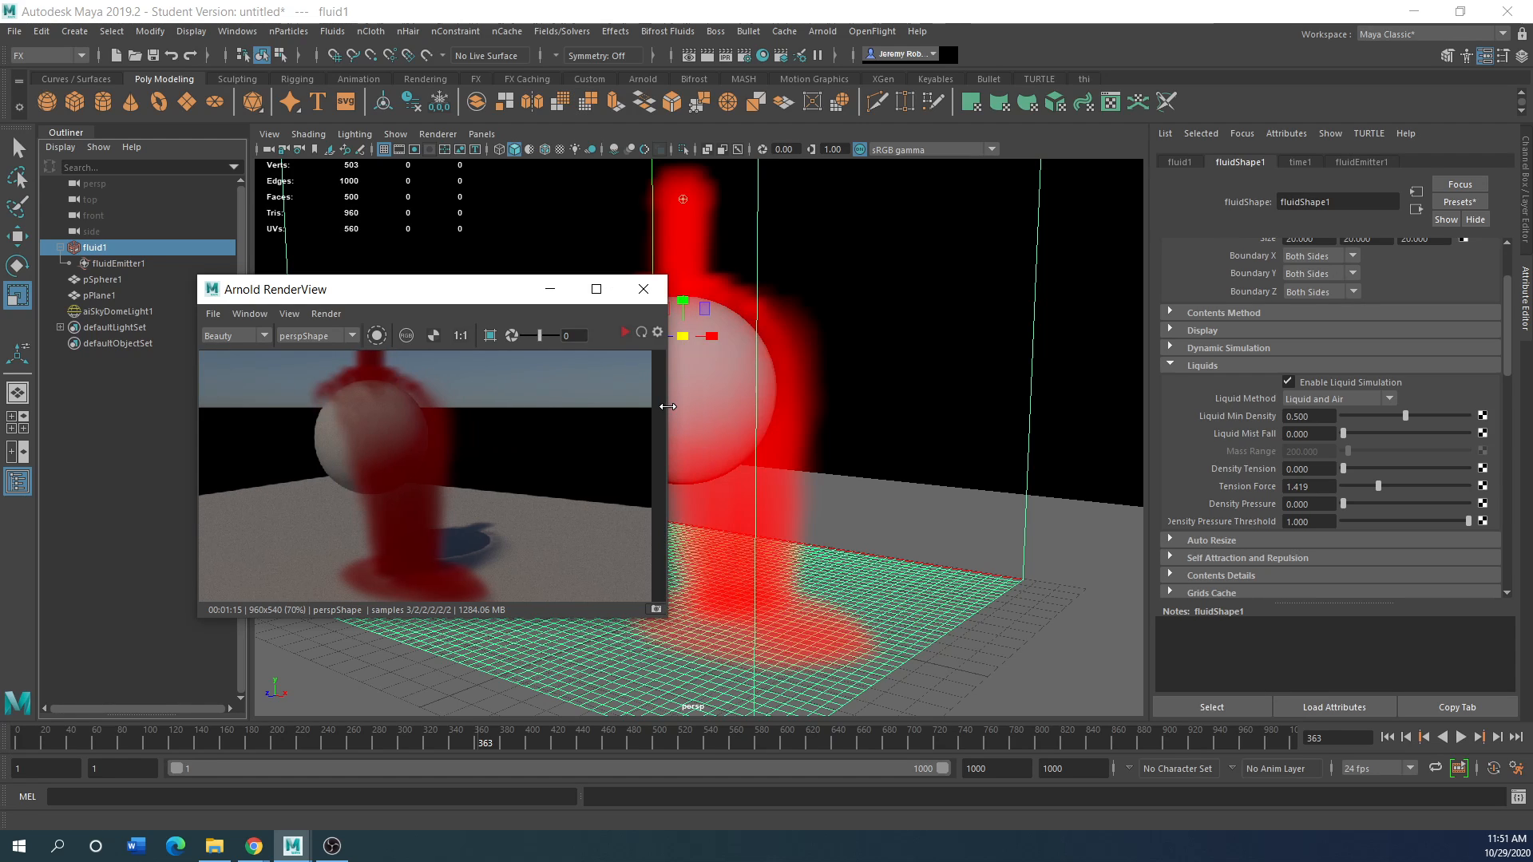
{"action": "left_click_drag", "start_coordinate": [434, 300], "coordinate": [421, 404]}
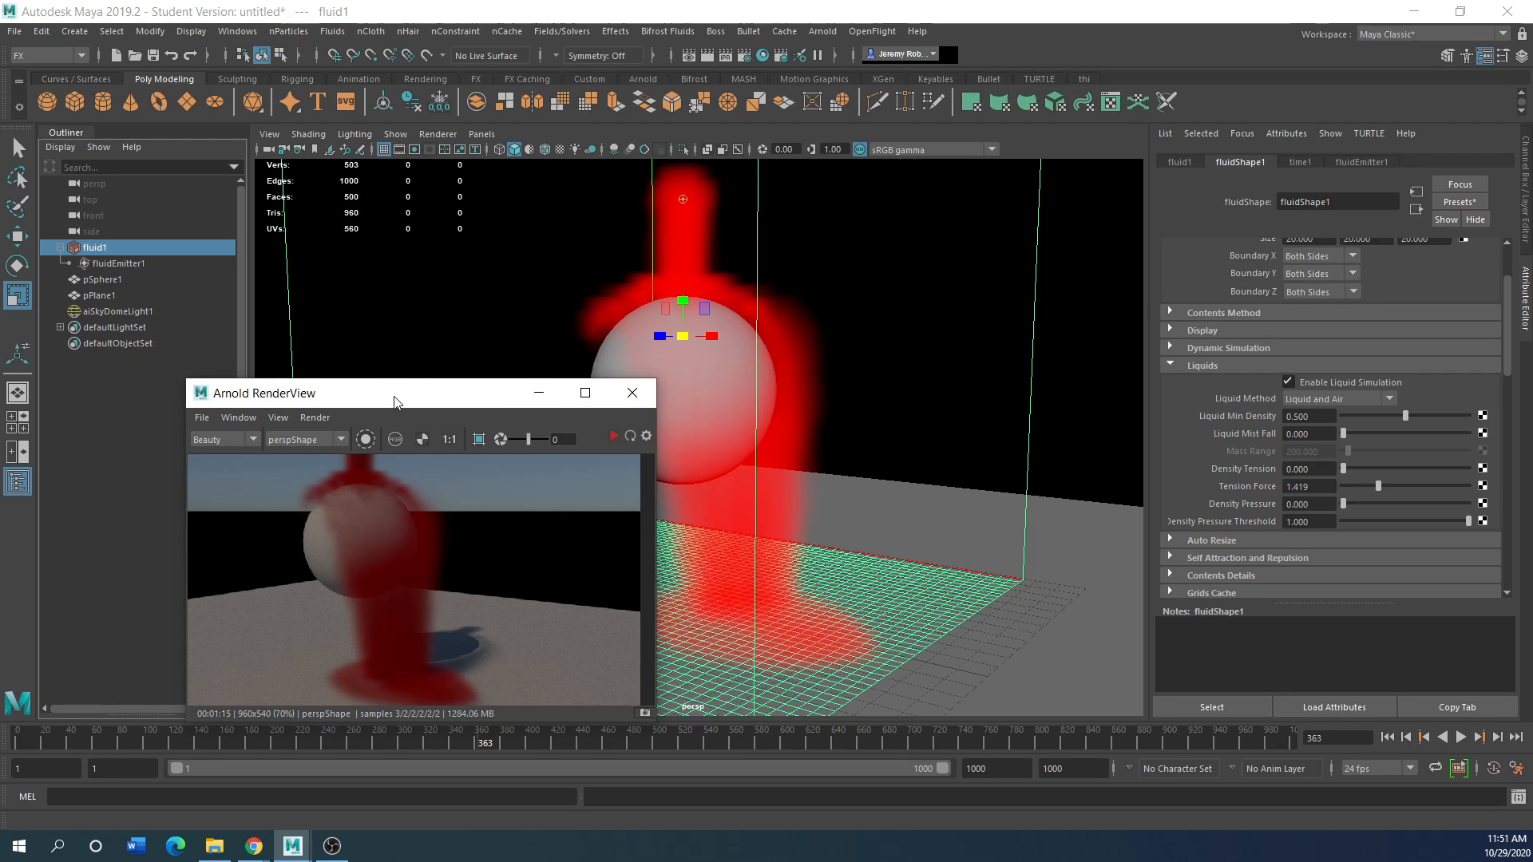
{"action": "left_click_drag", "start_coordinate": [394, 401], "coordinate": [308, 333]}
Delete the collision sphere from the scene and rewind the timeline to frame 1
{"action": "left_click", "coordinate": [628, 444]}
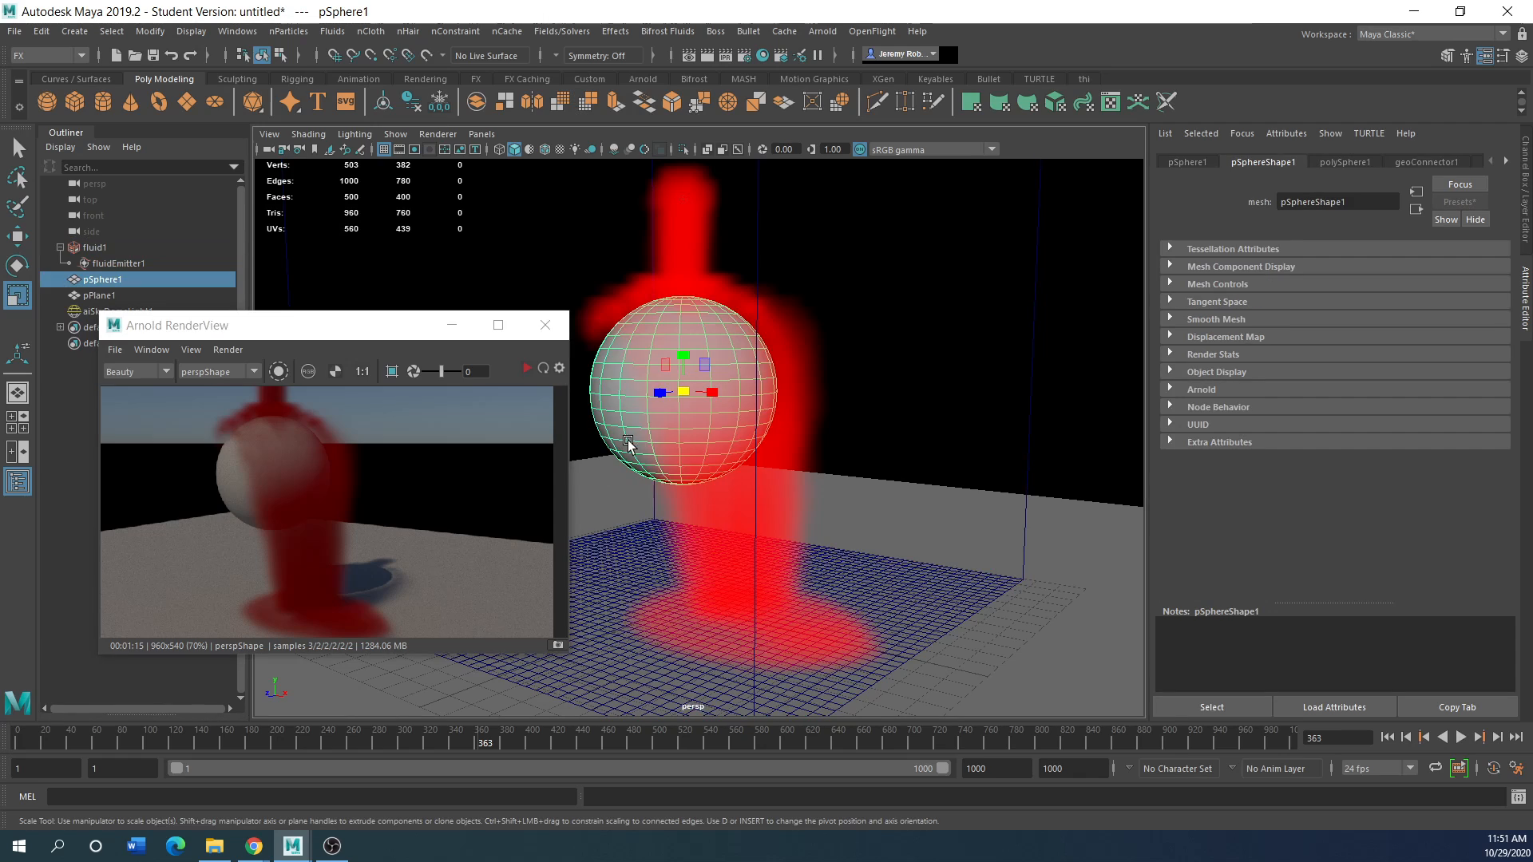
{"action": "key", "text": "Delete"}
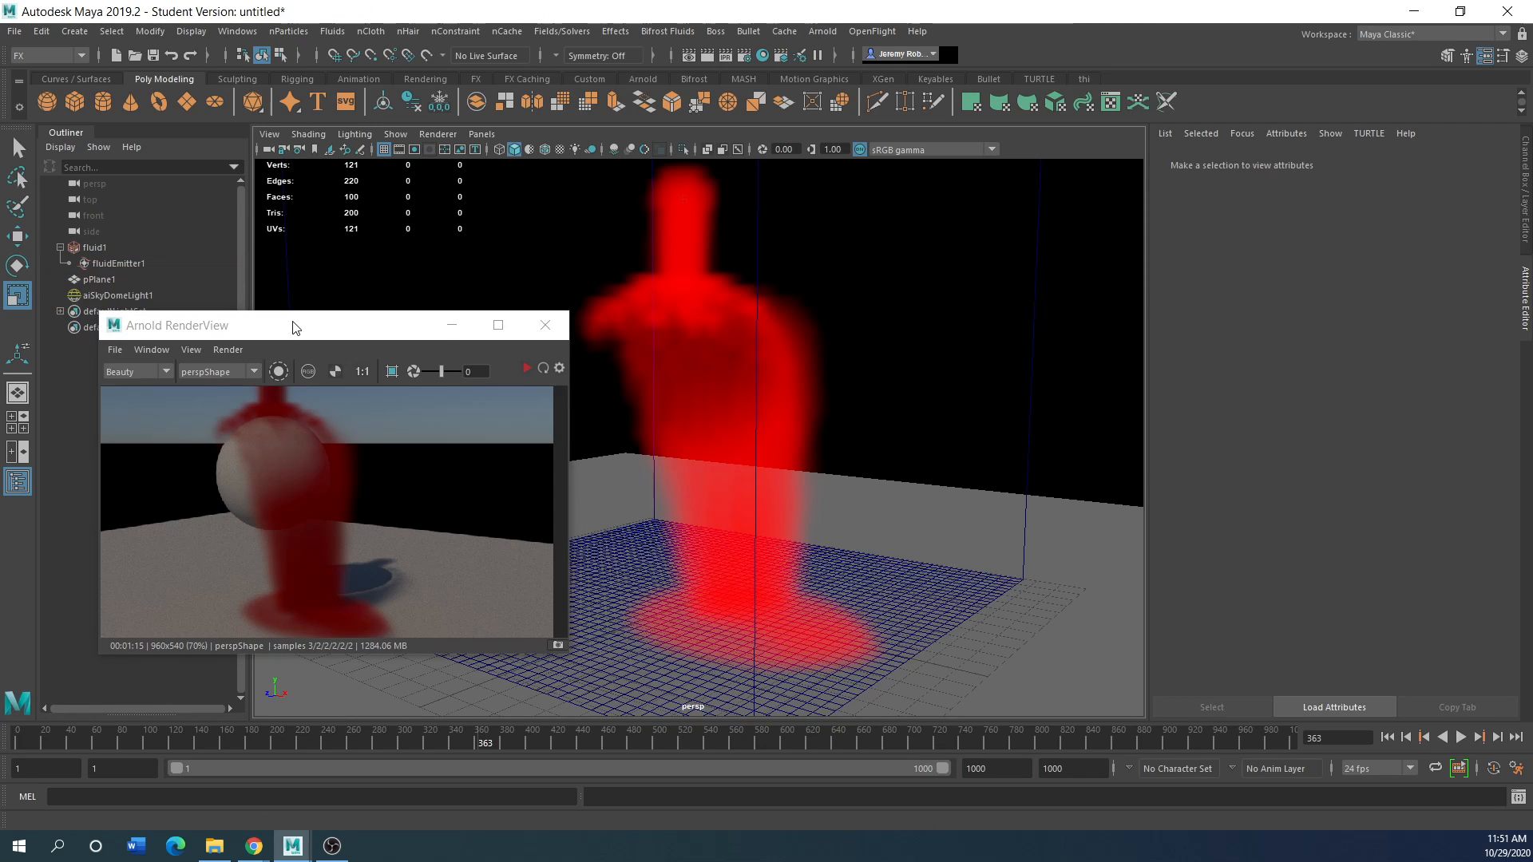
{"action": "key", "text": "q"}
{"action": "key", "text": "Return"}
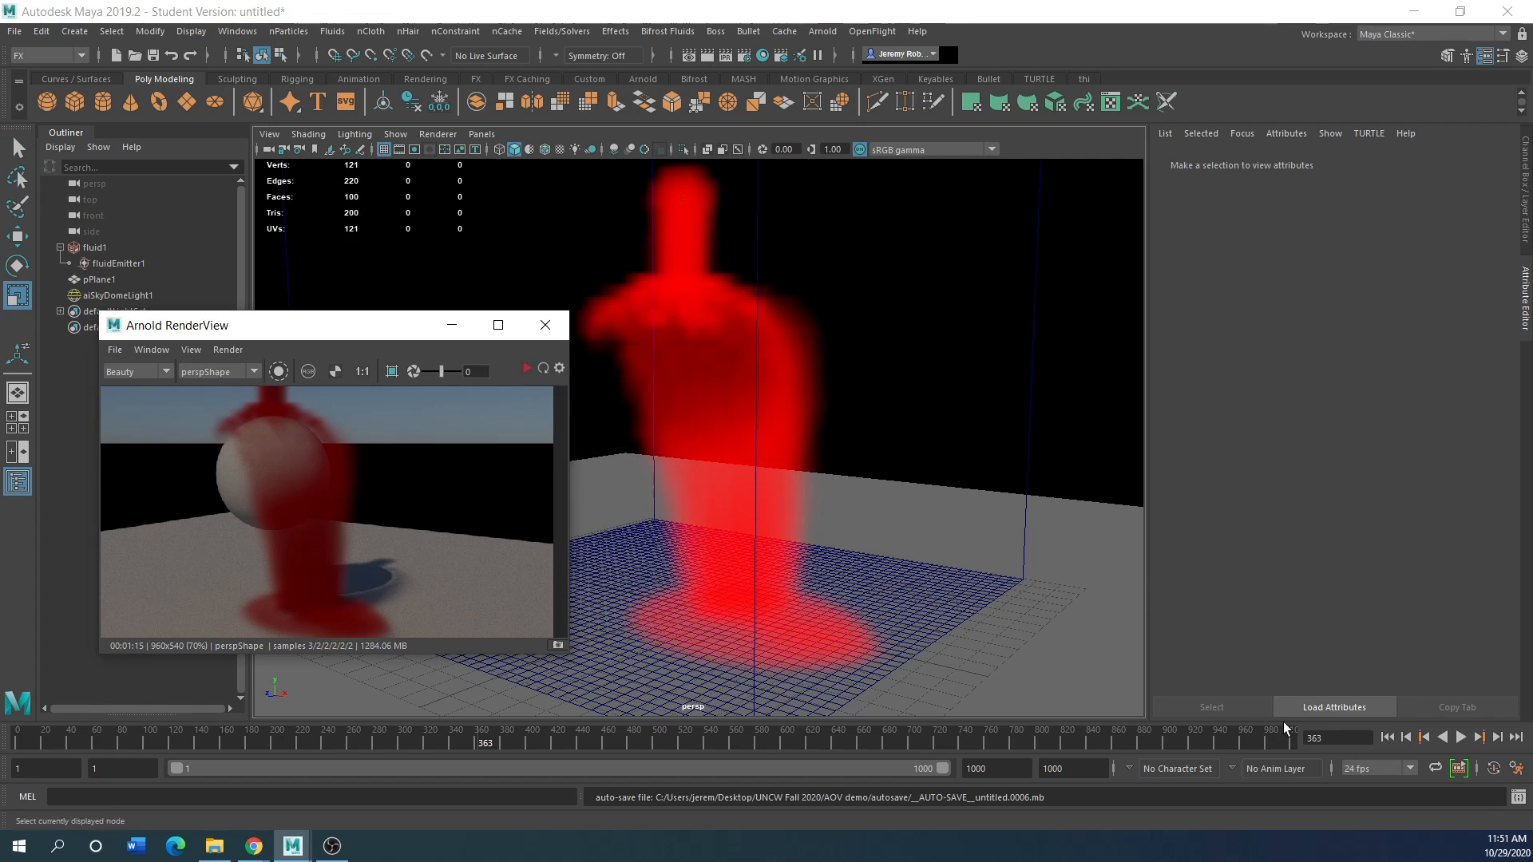
{"action": "left_click", "coordinate": [1388, 737]}
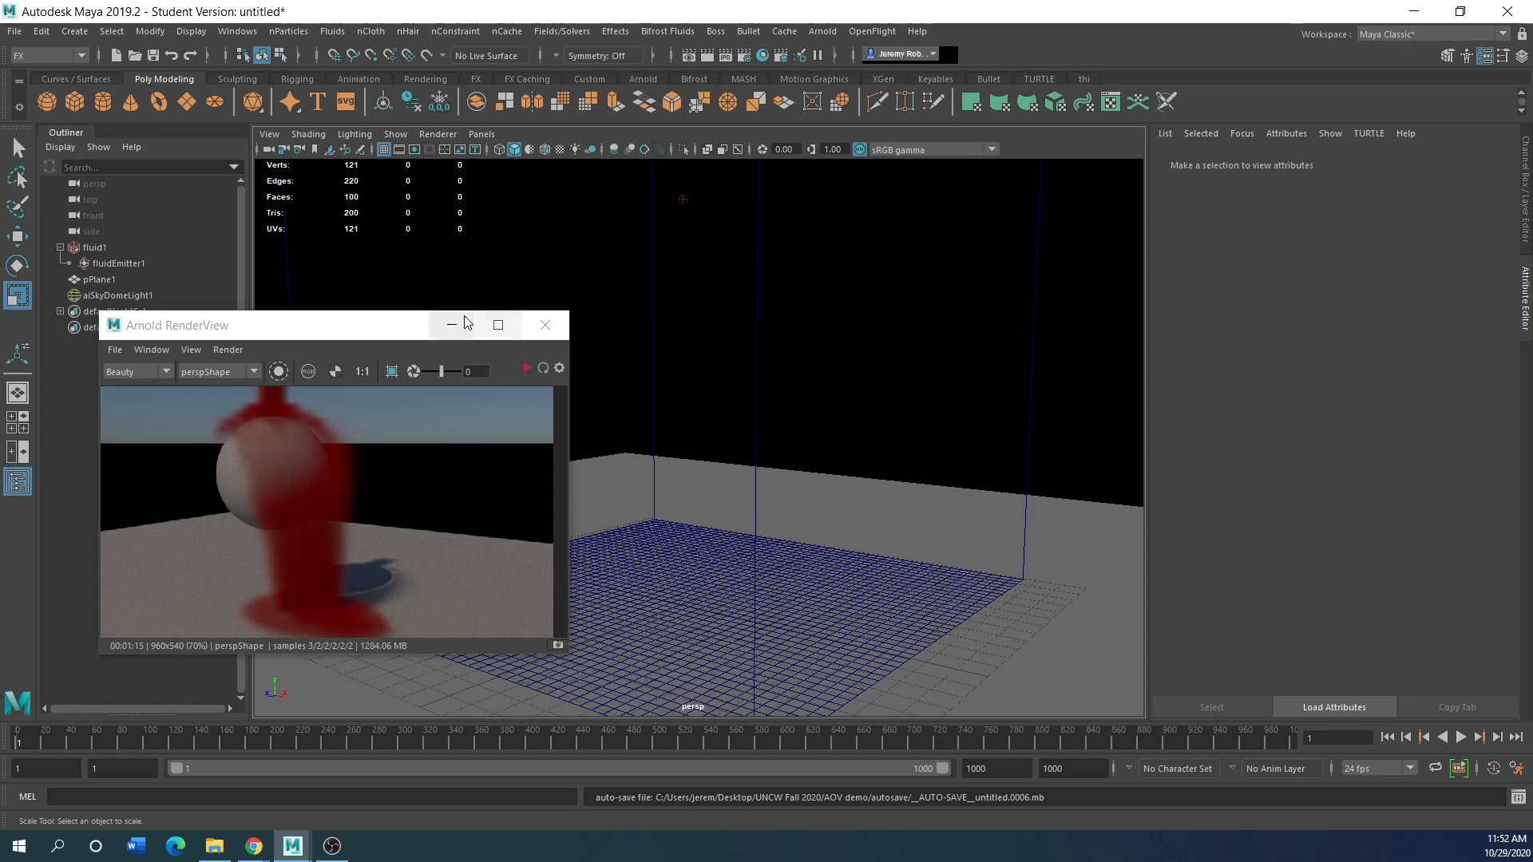
Select the fluid container, disable its liquid simulation and collapse the Liquids settings
{"action": "left_click", "coordinate": [108, 248]}
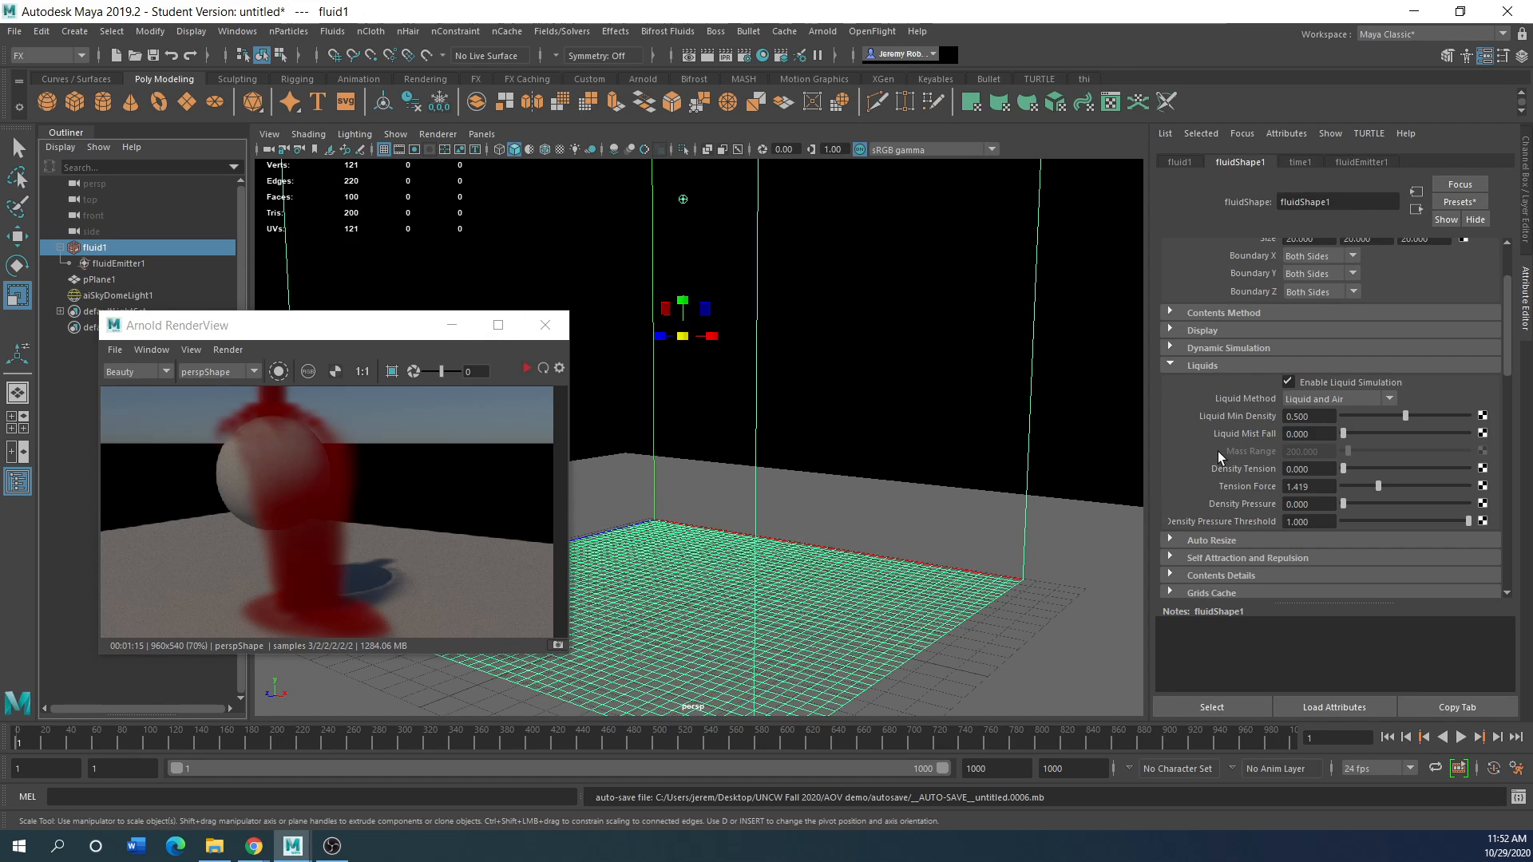
{"action": "left_click", "coordinate": [1287, 382]}
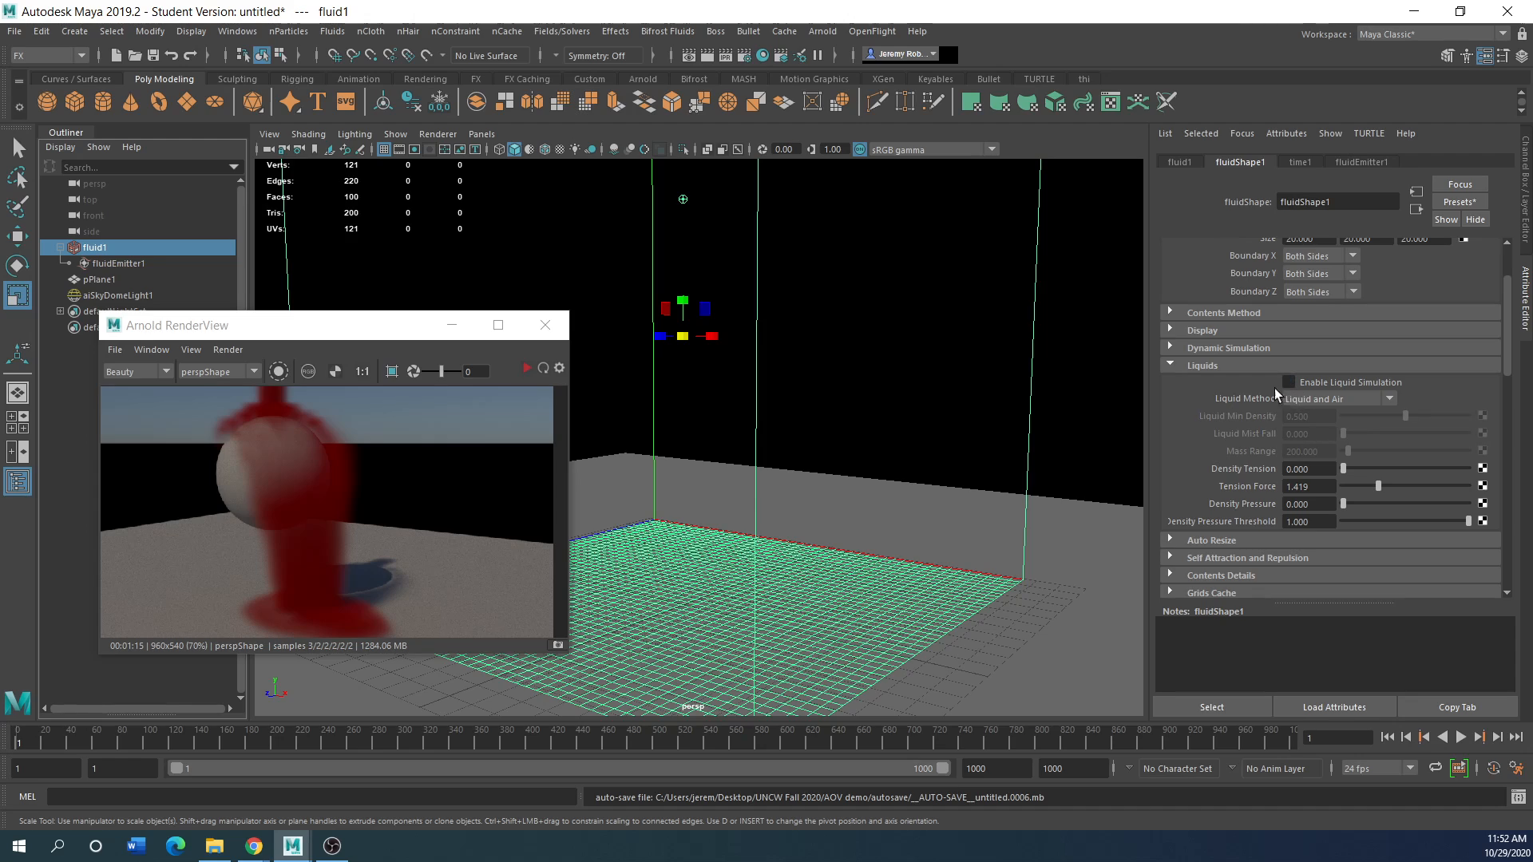
{"action": "left_click", "coordinate": [1170, 366]}
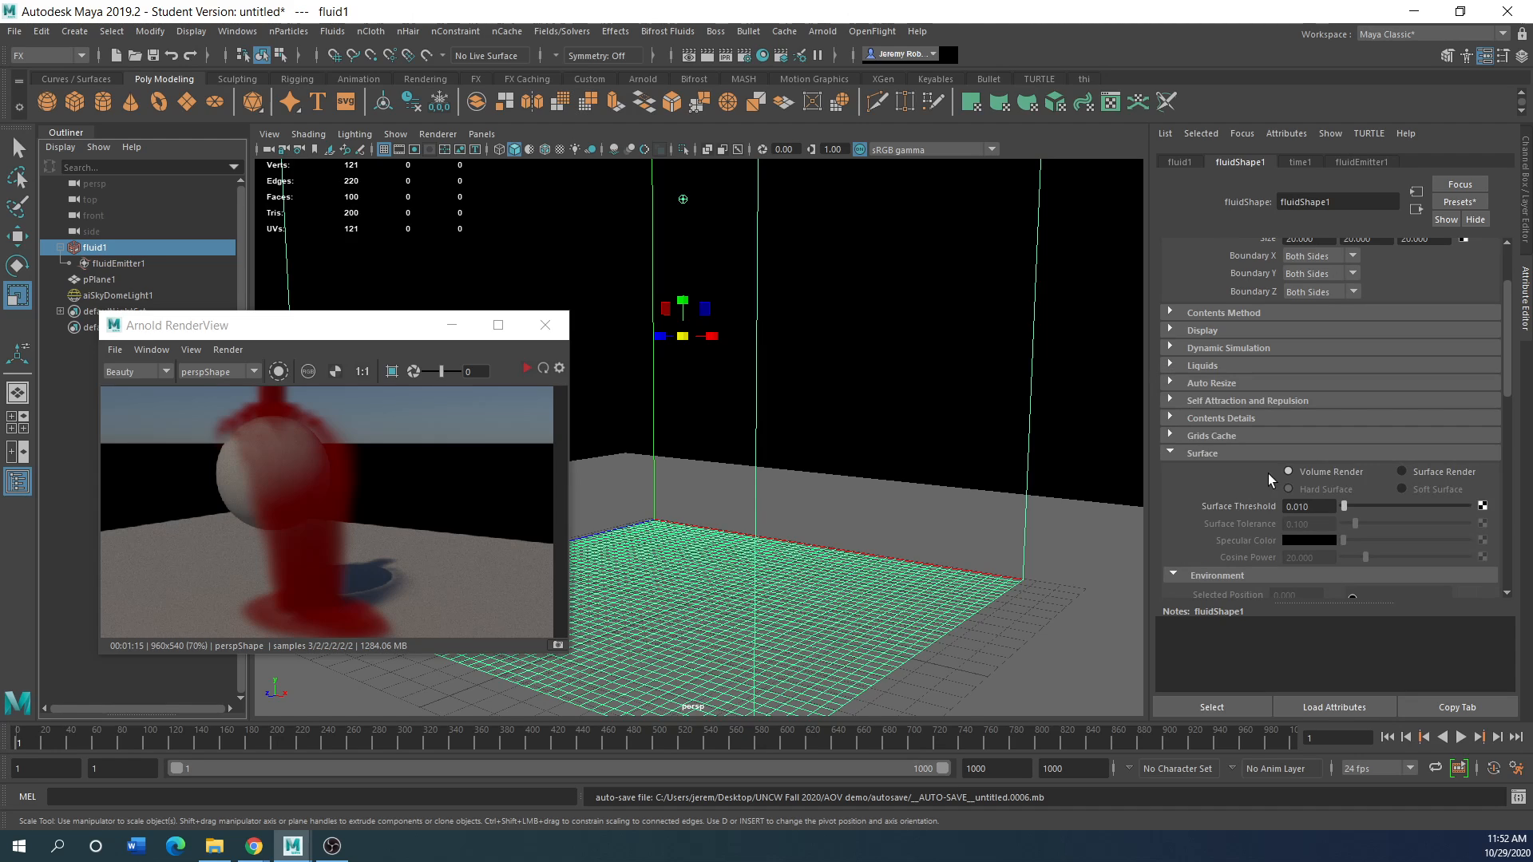
{"action": "scroll", "coordinate": [1208, 466], "scroll_direction": "down", "scroll_amount": 3}
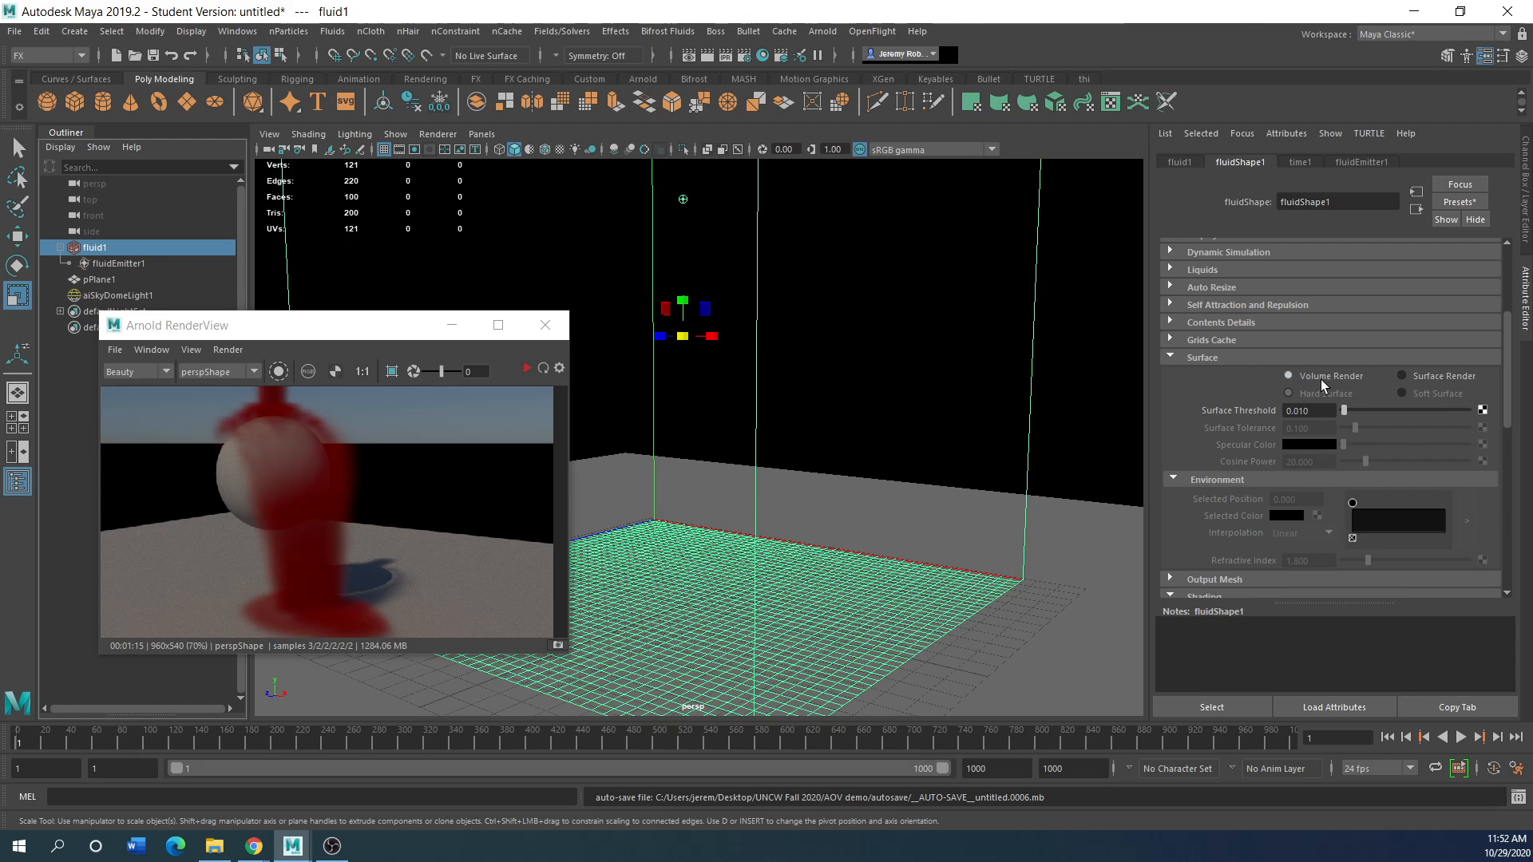
Switch the fluid to Surface Render, play the simulation and stop it at frame 863
{"action": "left_click", "coordinate": [1403, 376]}
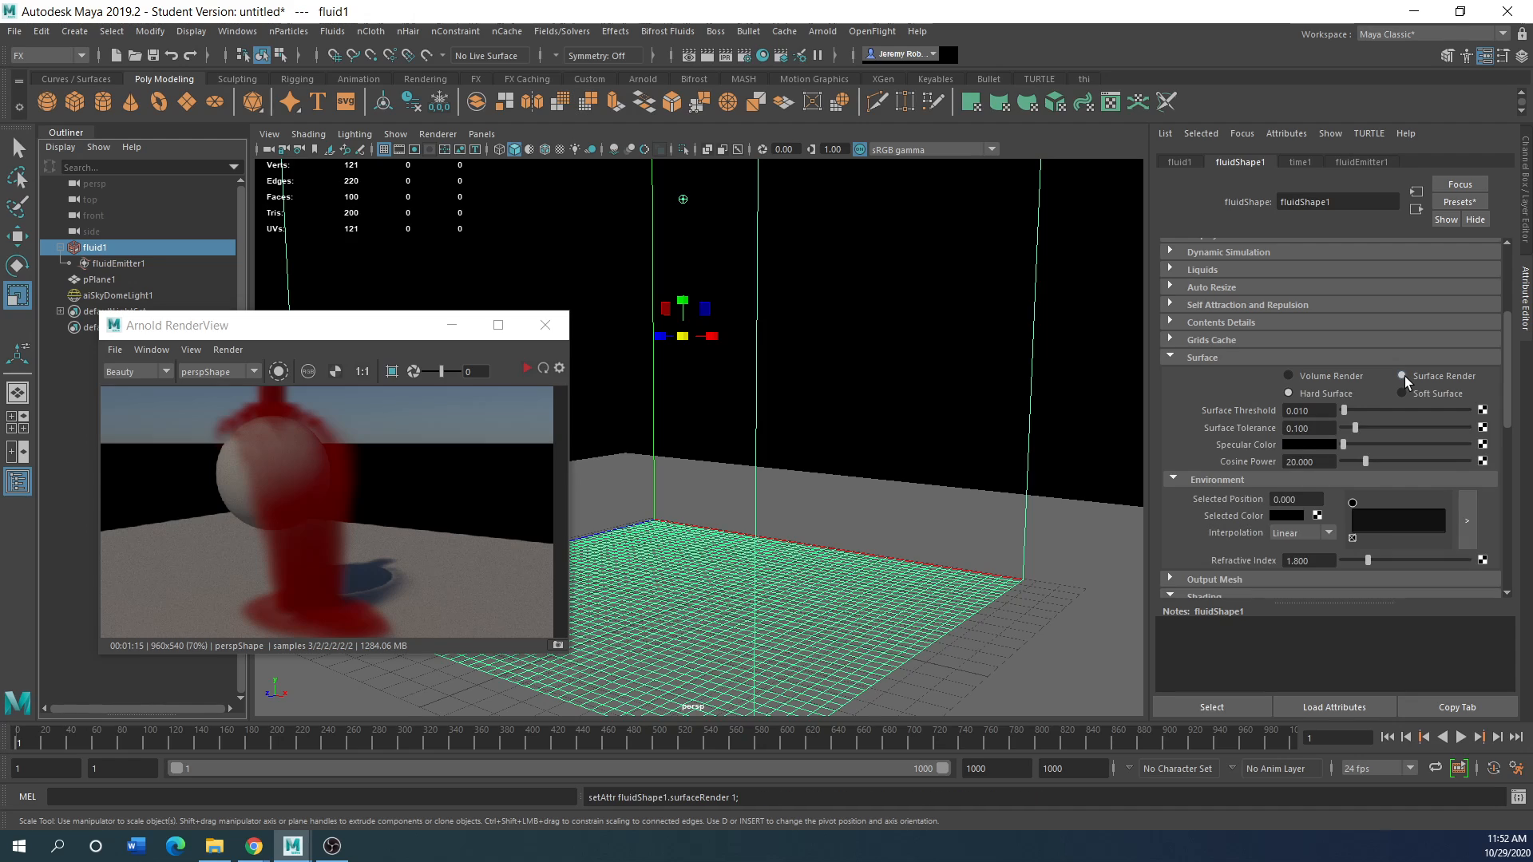
{"action": "left_click", "coordinate": [1464, 733]}
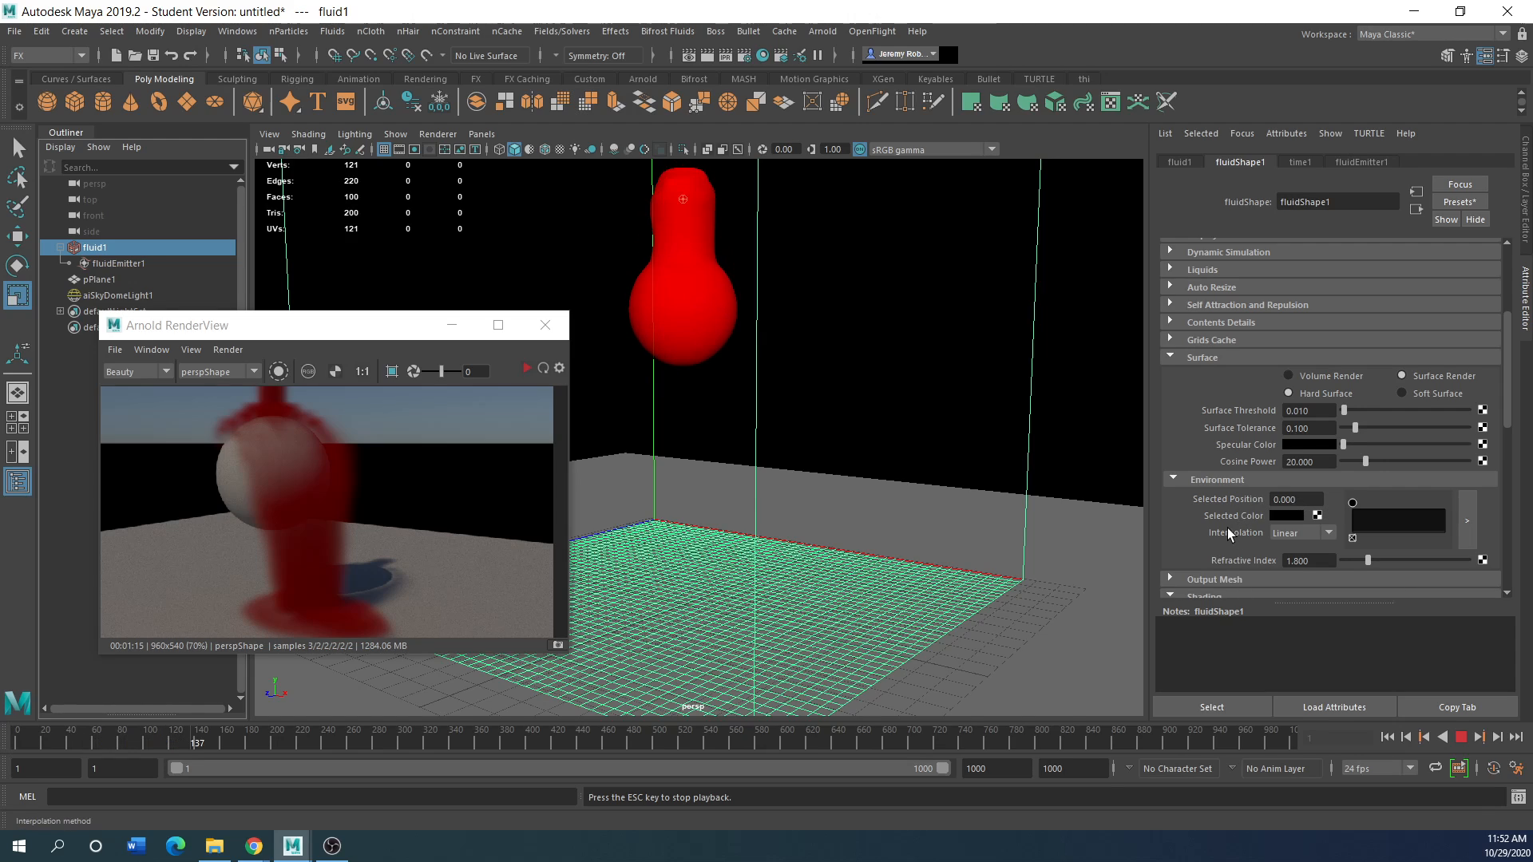
{"action": "scroll", "coordinate": [1228, 529], "scroll_direction": "down", "scroll_amount": 2}
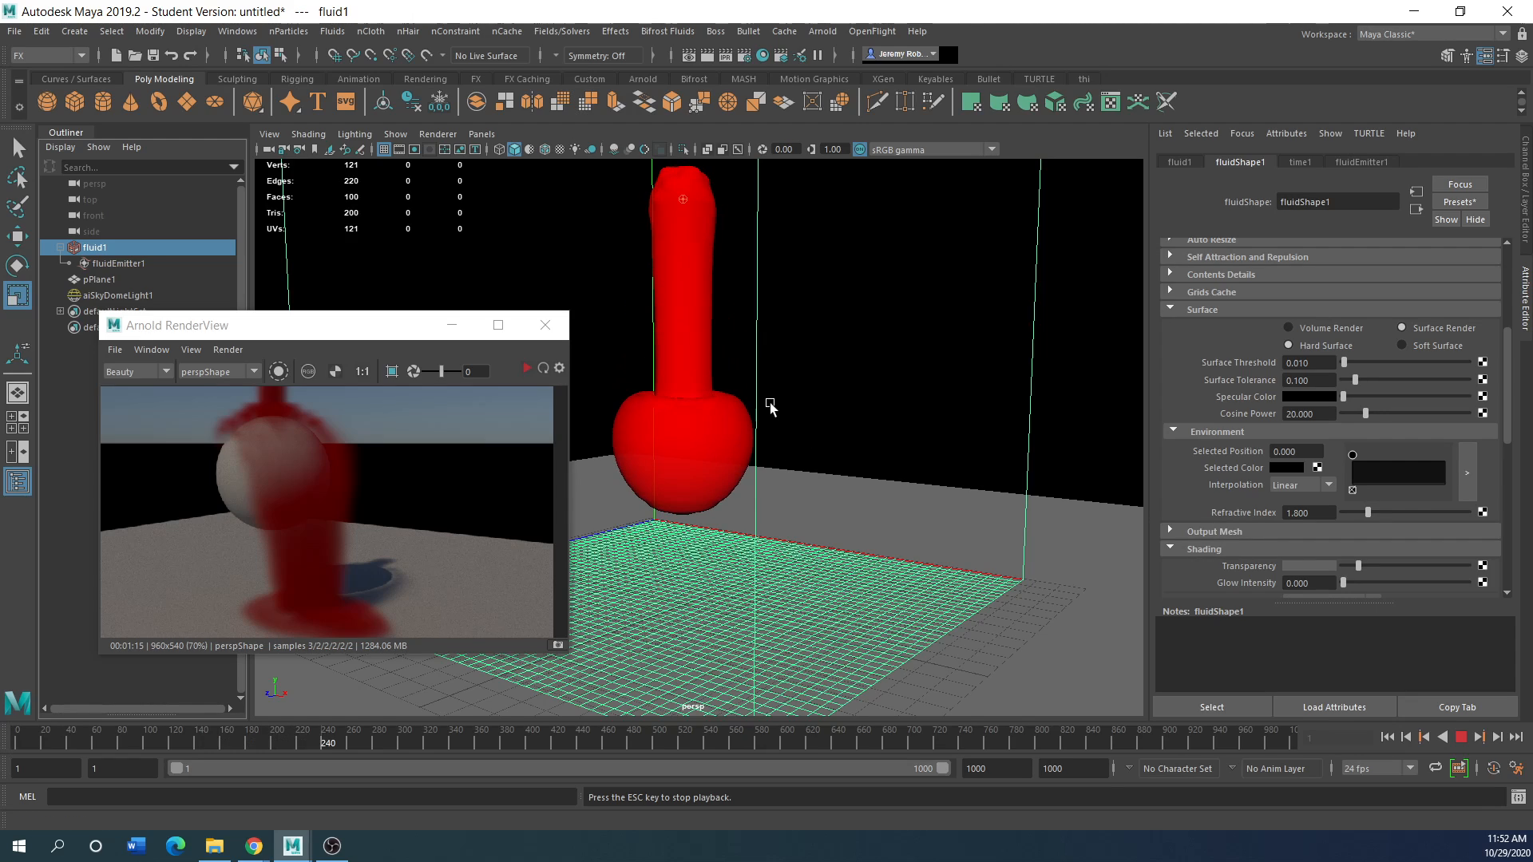
{"action": "left_click", "coordinate": [334, 321]}
{"action": "left_click_drag", "start_coordinate": [333, 322], "coordinate": [278, 304]}
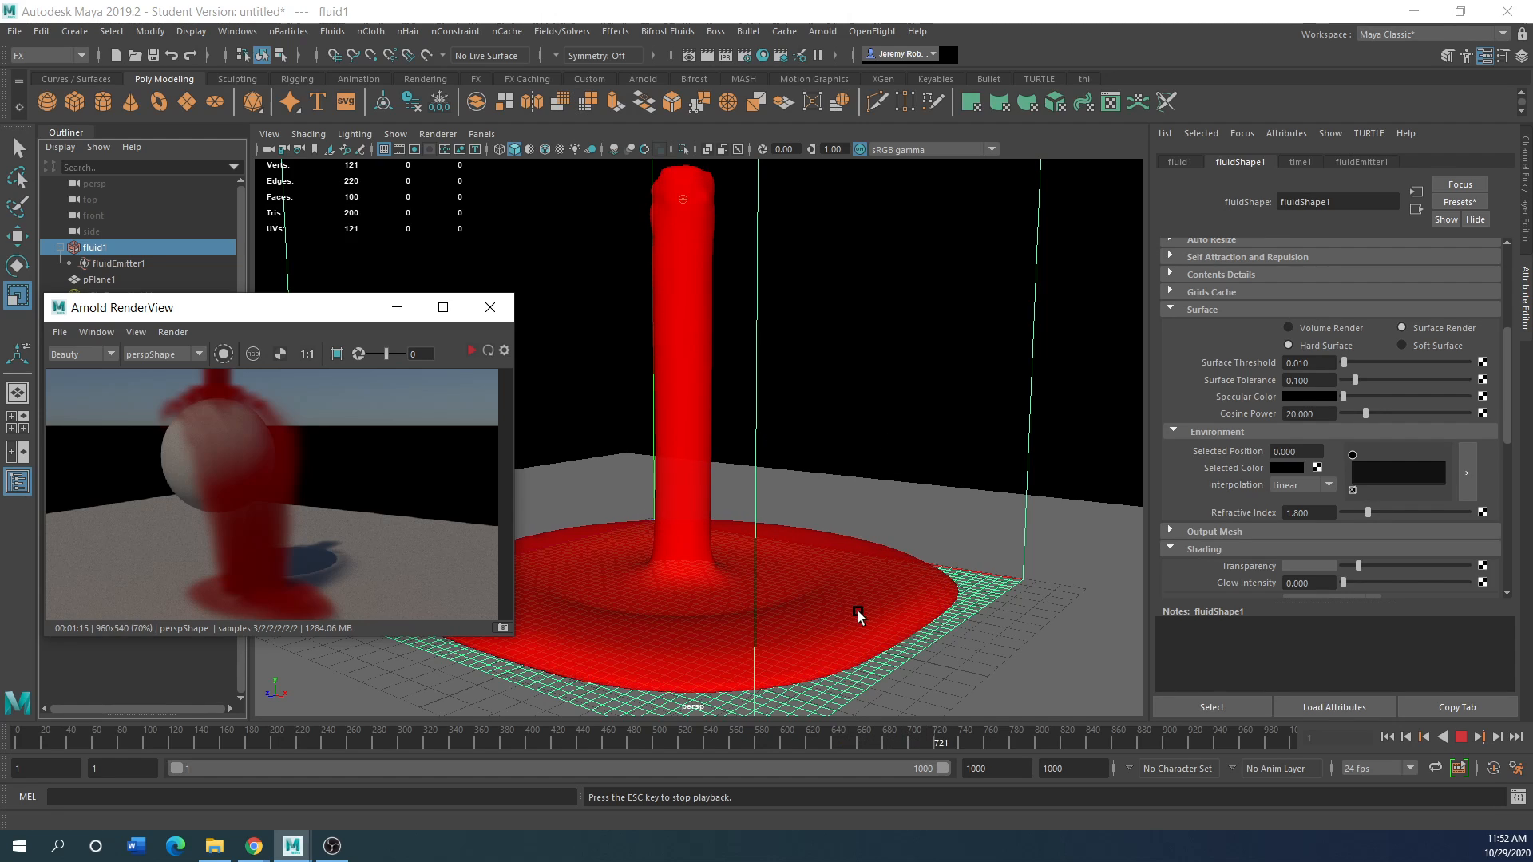
{"action": "left_click_drag", "start_coordinate": [276, 313], "coordinate": [332, 249]}
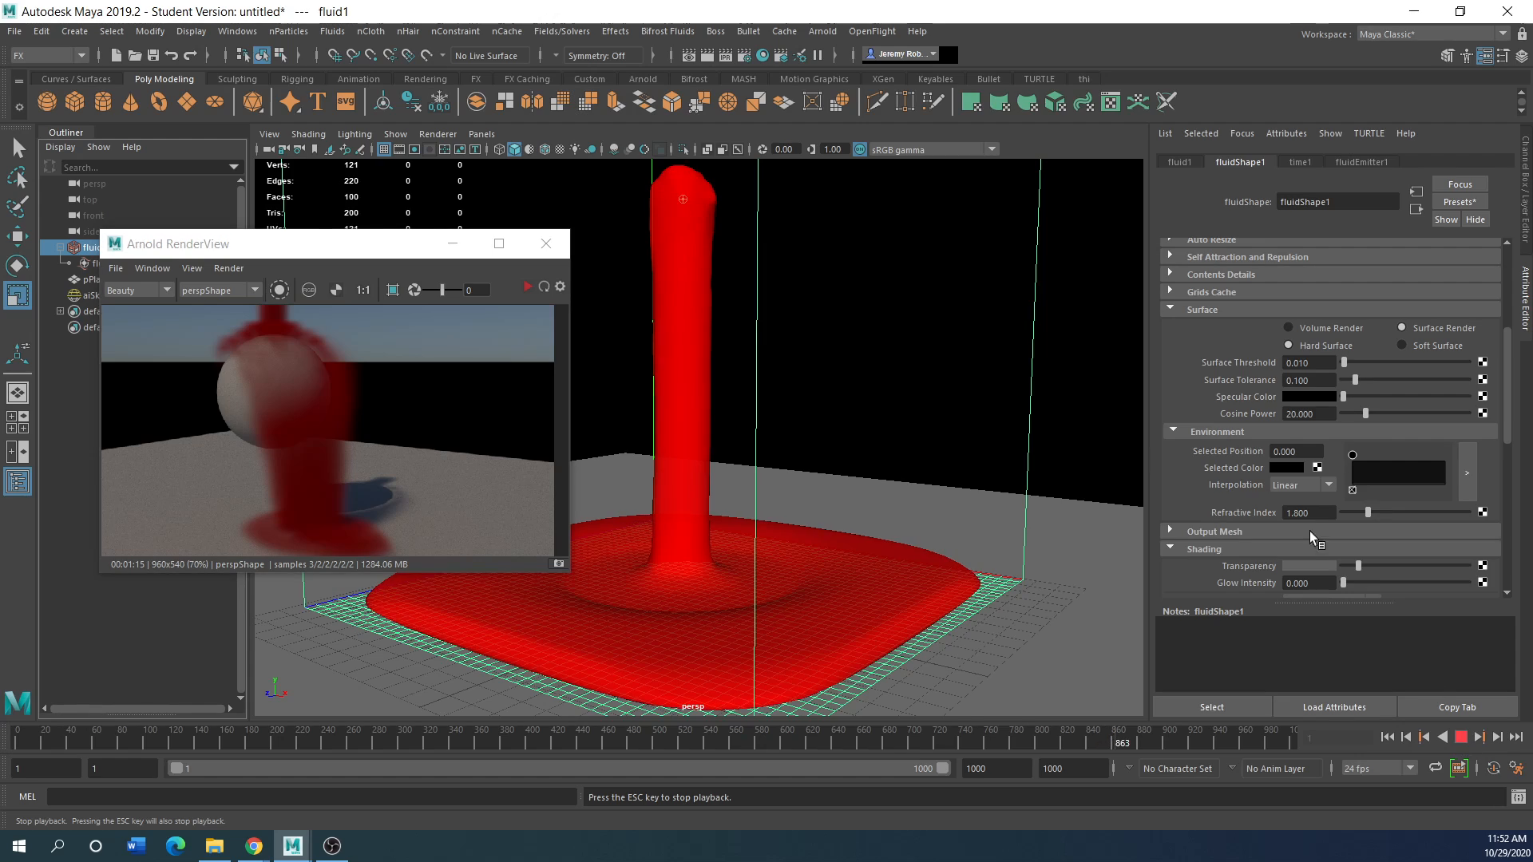
{"action": "left_click", "coordinate": [1461, 737]}
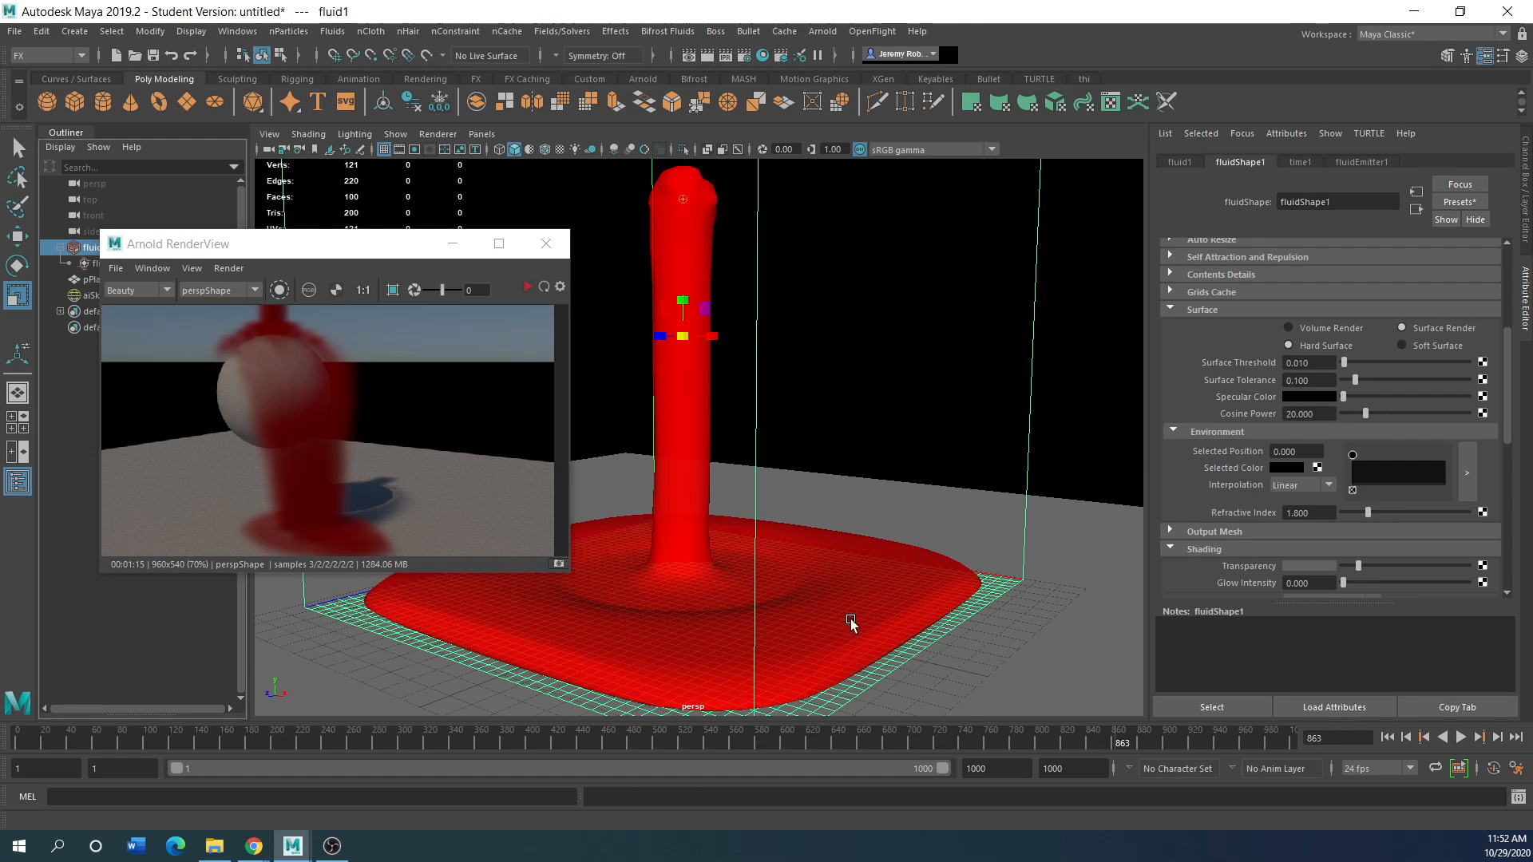
Render the fluid at frame 863 in Arnold, closing the render window and rewinding to frame 1 when done
{"action": "left_click", "coordinate": [527, 286]}
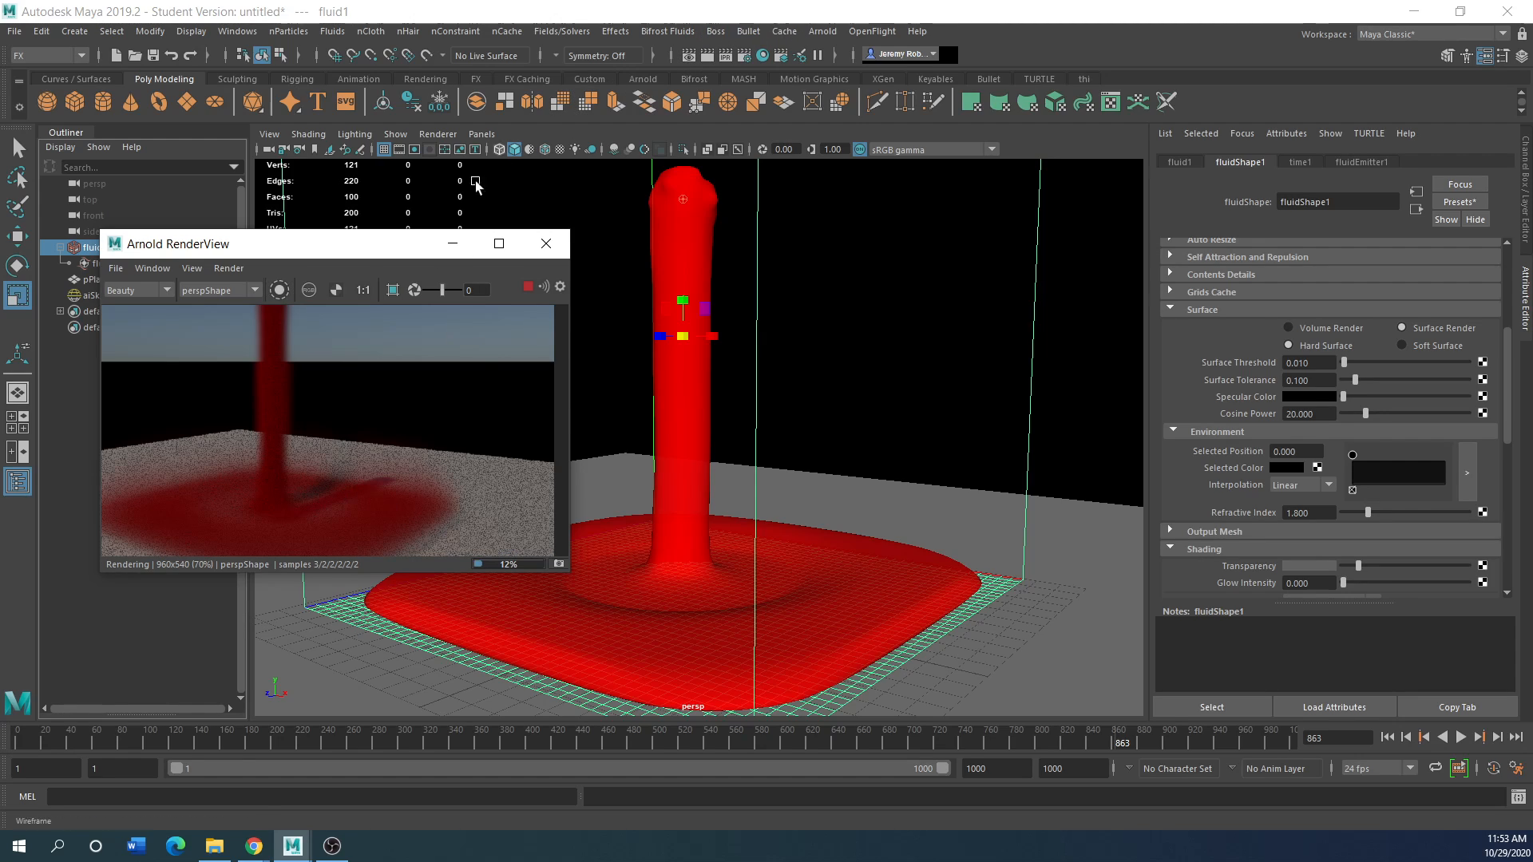
{"action": "left_click", "coordinate": [546, 244]}
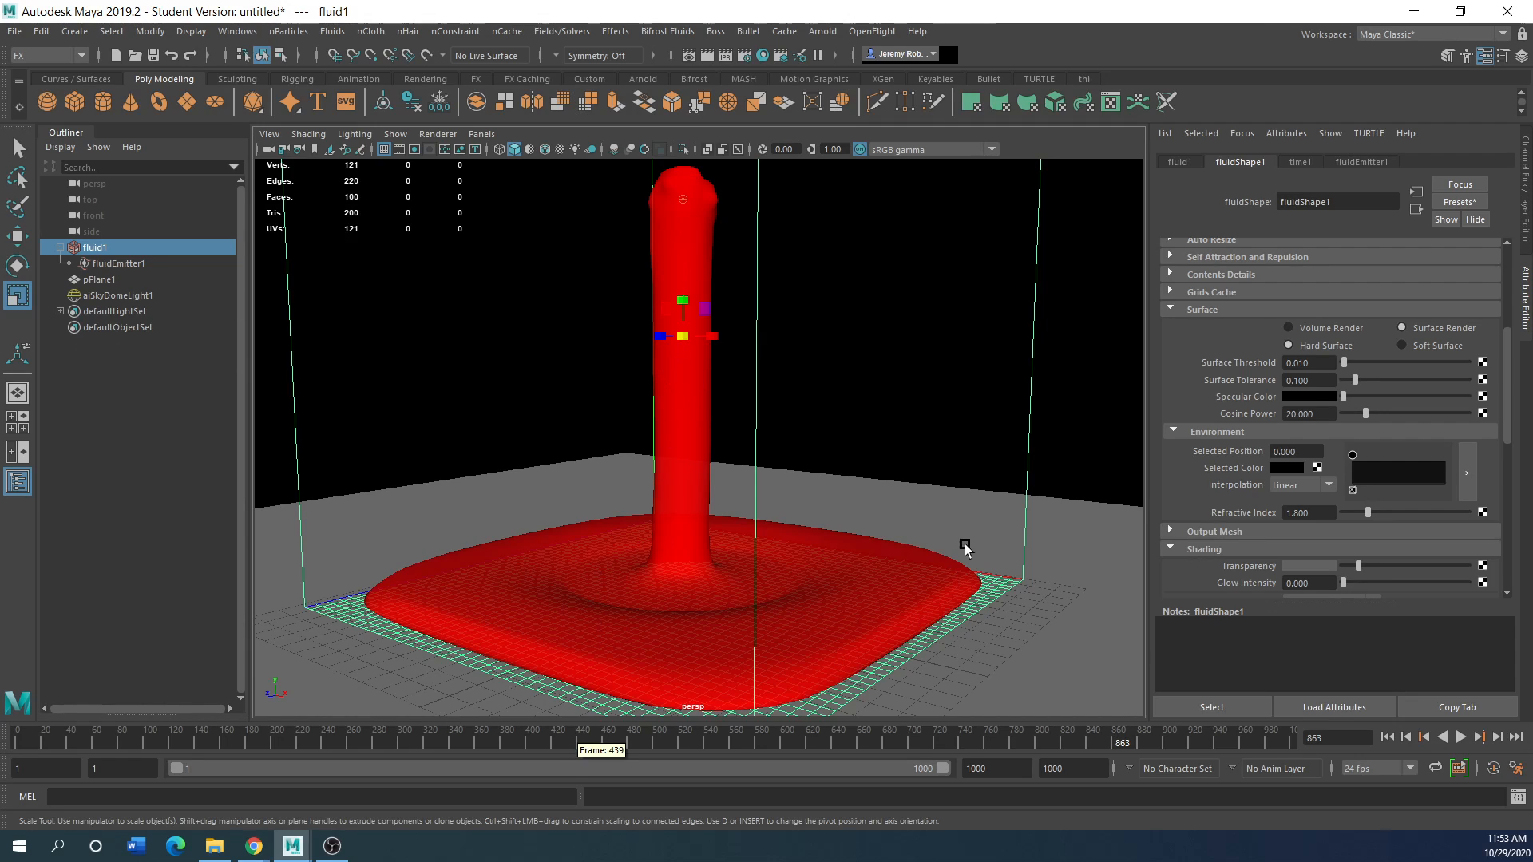
{"action": "left_click", "coordinate": [1384, 738]}
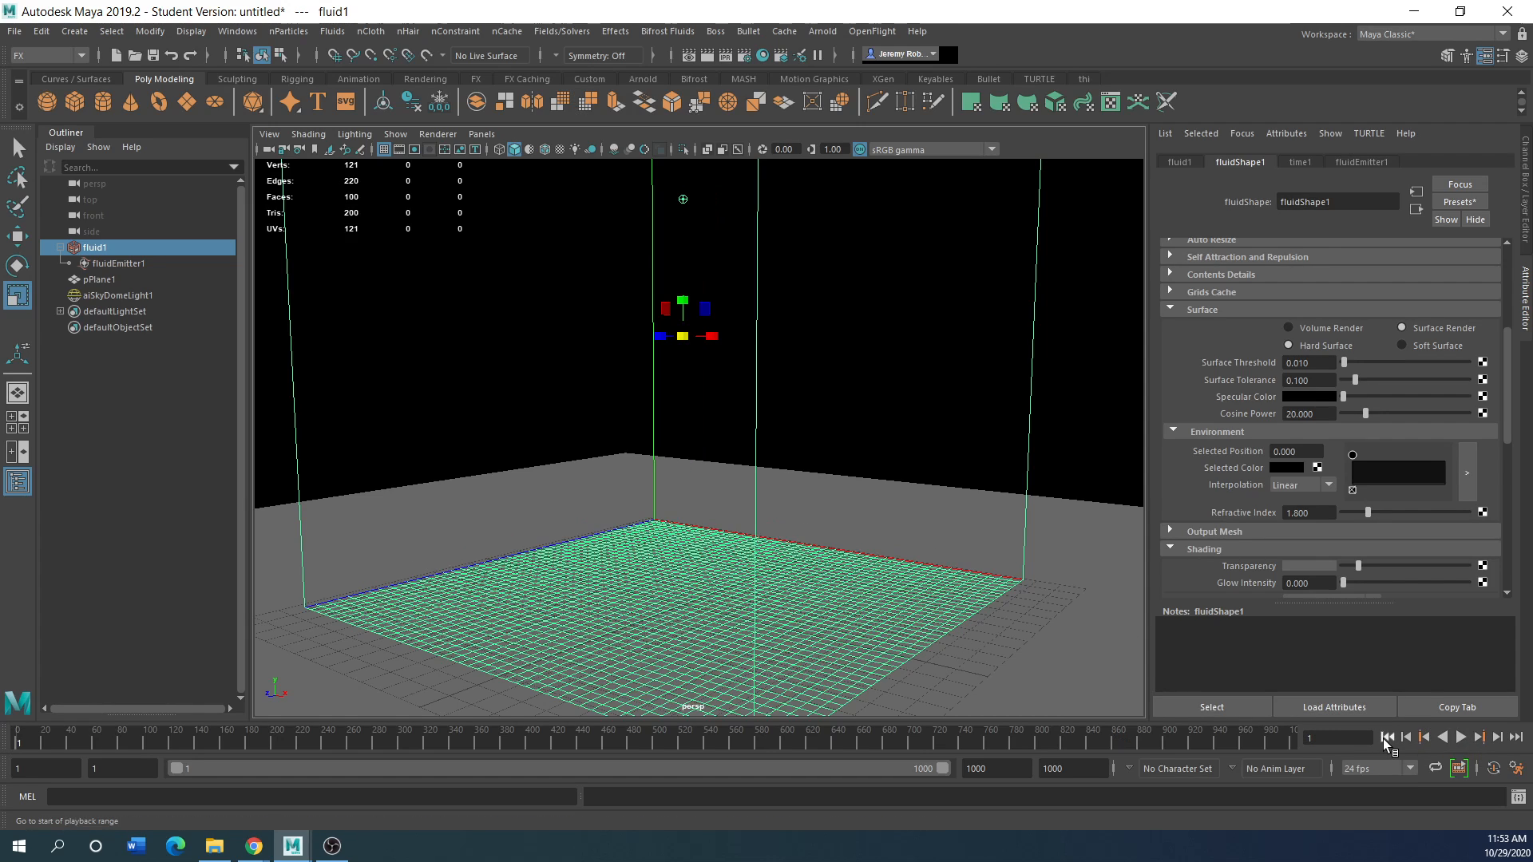
Create a polygon cube at the center of the fluid container's base and raise it about 0.99 units
{"action": "left_click", "coordinate": [74, 97]}
{"action": "key", "text": "e"}
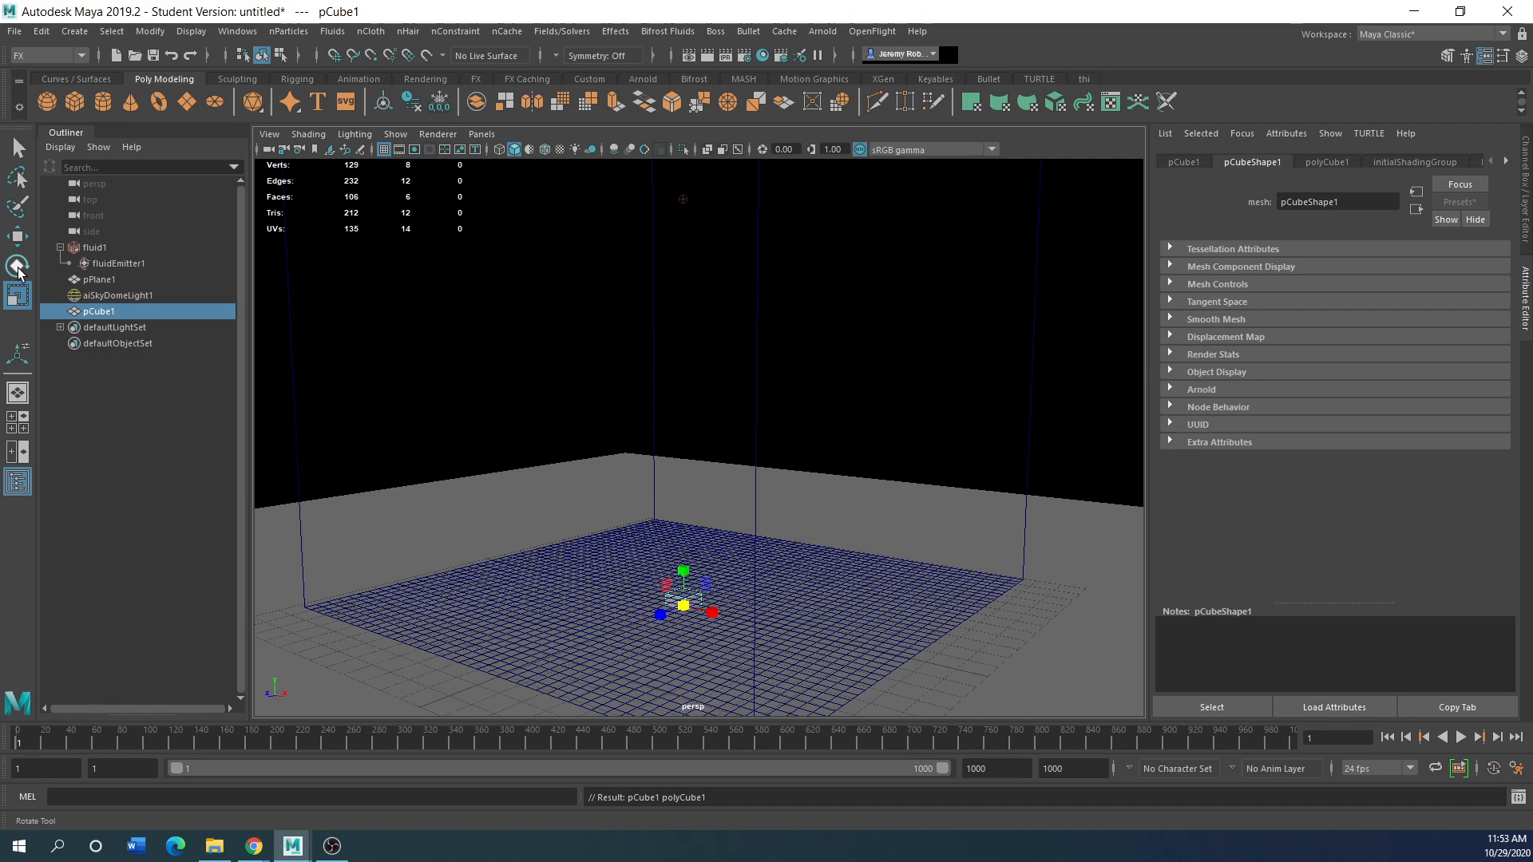
{"action": "key", "text": "w"}
{"action": "mouse_move", "coordinate": [682, 562]}
{"action": "left_mouse_down"}
{"action": "mouse_move", "coordinate": [679, 525]}
{"action": "mouse_move", "coordinate": [675, 548]}
{"action": "left_mouse_up"}
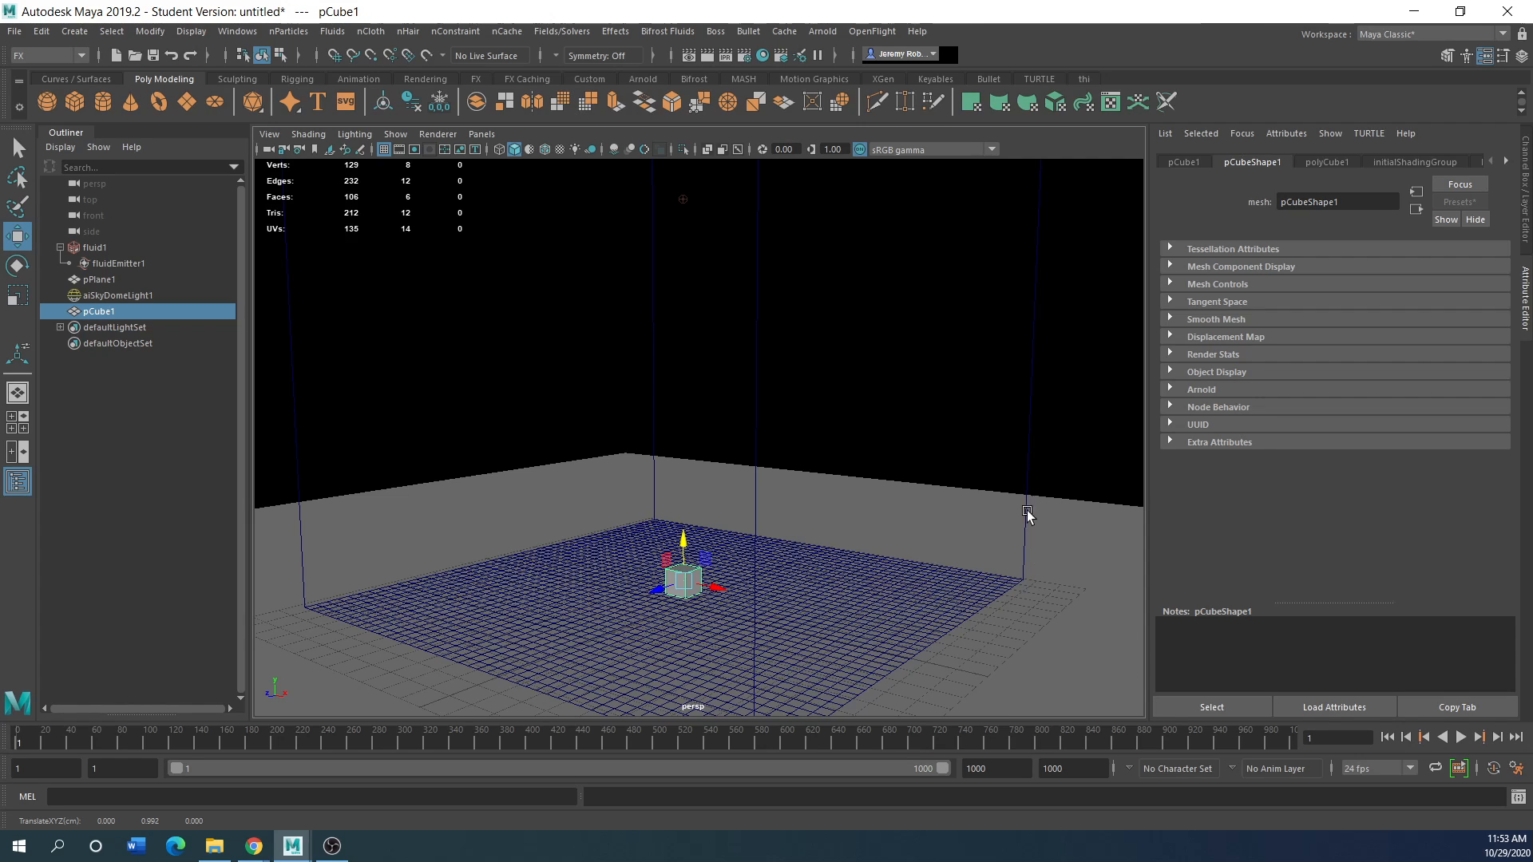
Scale the cube up to nearly cover the container's base and flatten it vertically into a low slab
{"action": "key", "text": "r"}
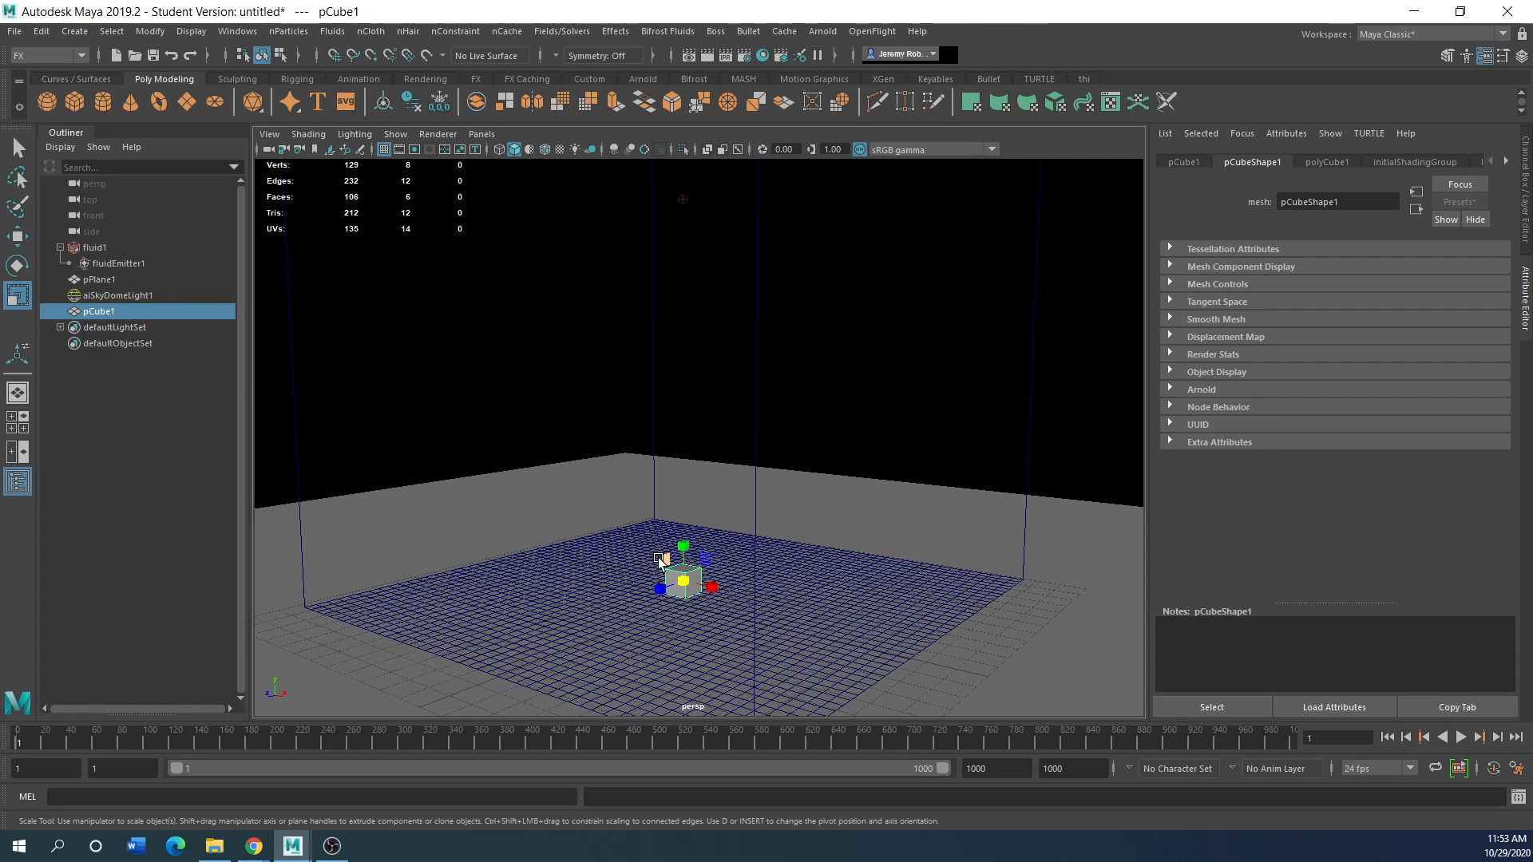
{"action": "middle_click_drag", "start_coordinate": [661, 559], "coordinate": [1007, 559]}
{"action": "key", "text": "w"}
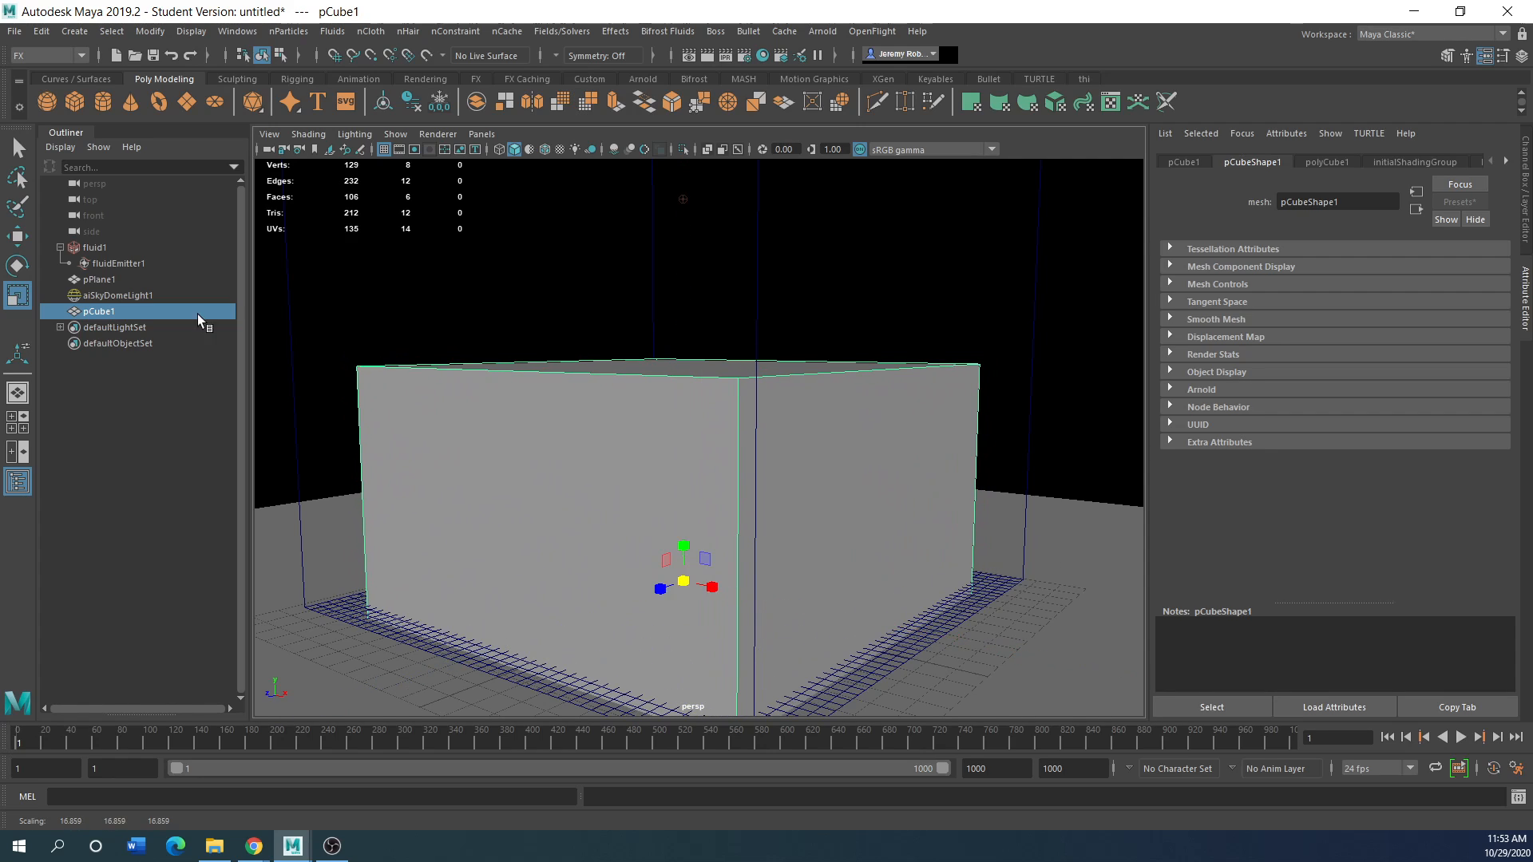
{"action": "left_click", "coordinate": [17, 237]}
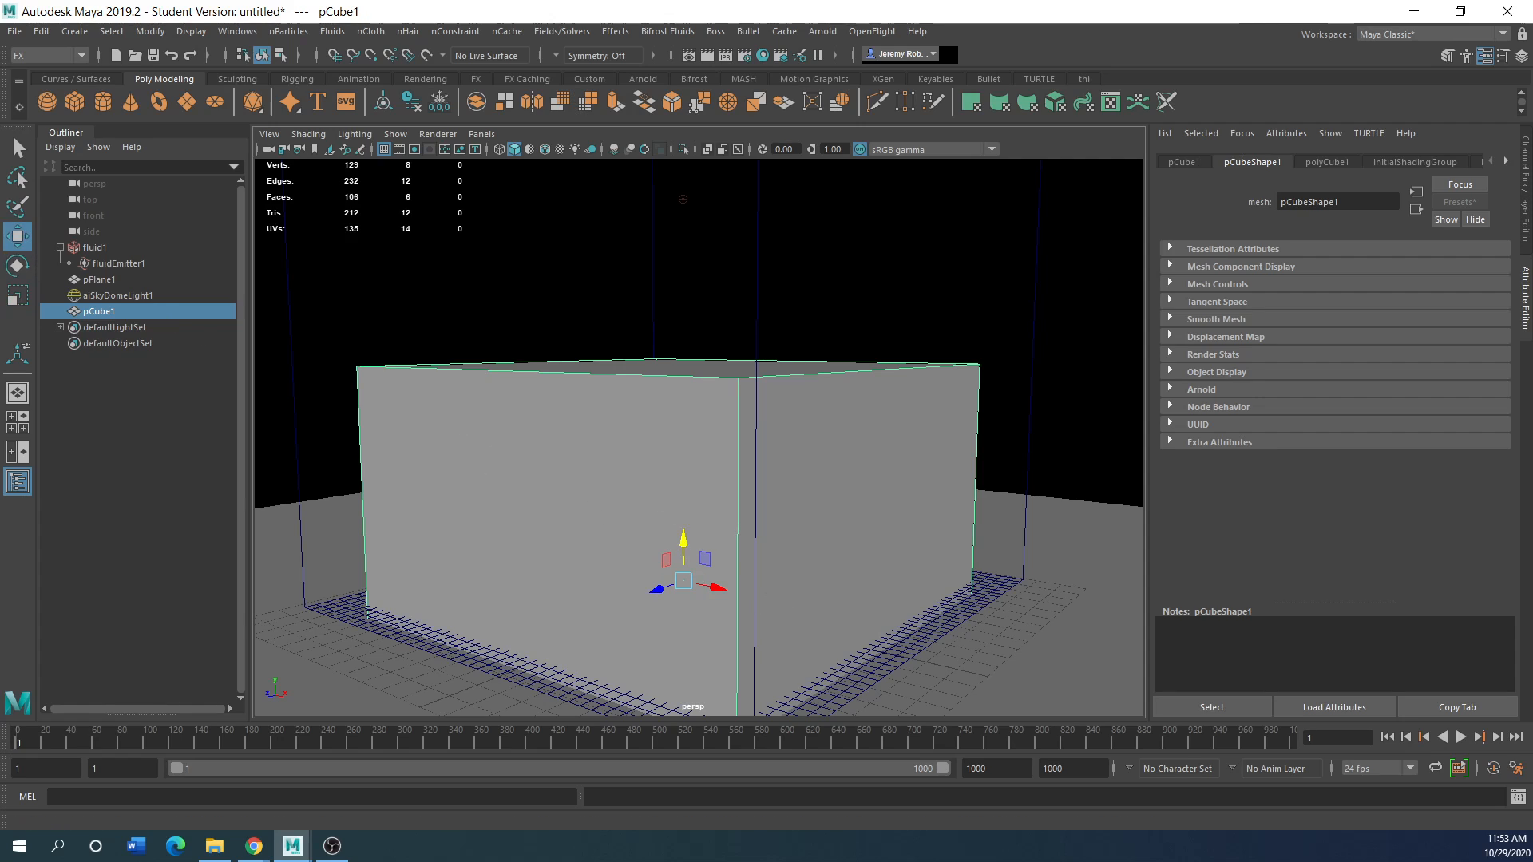
{"action": "key", "text": "r"}
{"action": "left_click_drag", "start_coordinate": [685, 545], "coordinate": [684, 592]}
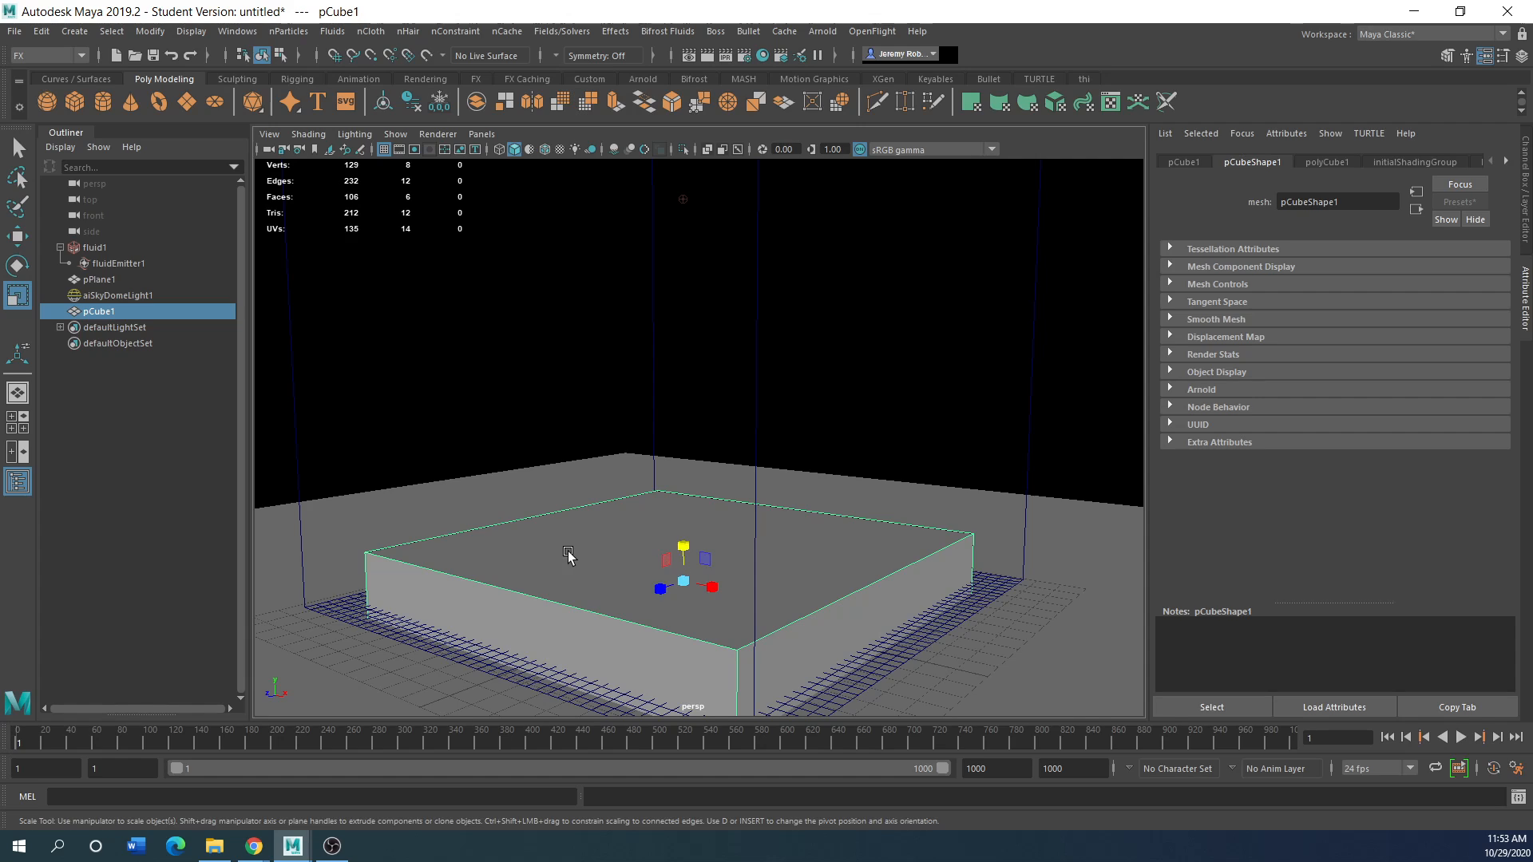
{"action": "right_click", "coordinate": [569, 552]}
{"action": "right_click", "coordinate": [614, 544]}
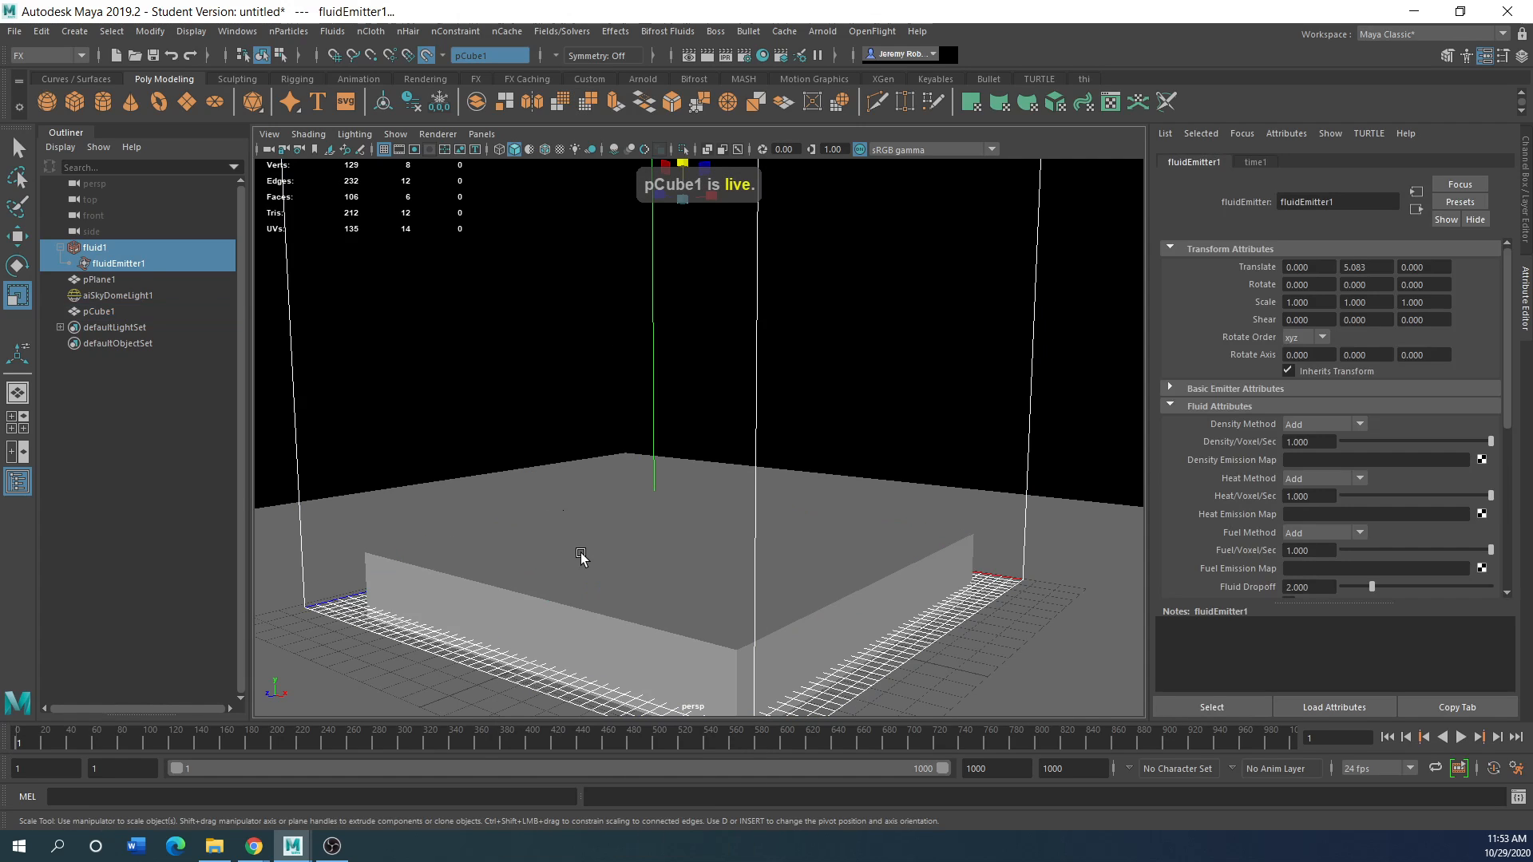
{"action": "left_click", "coordinate": [582, 557]}
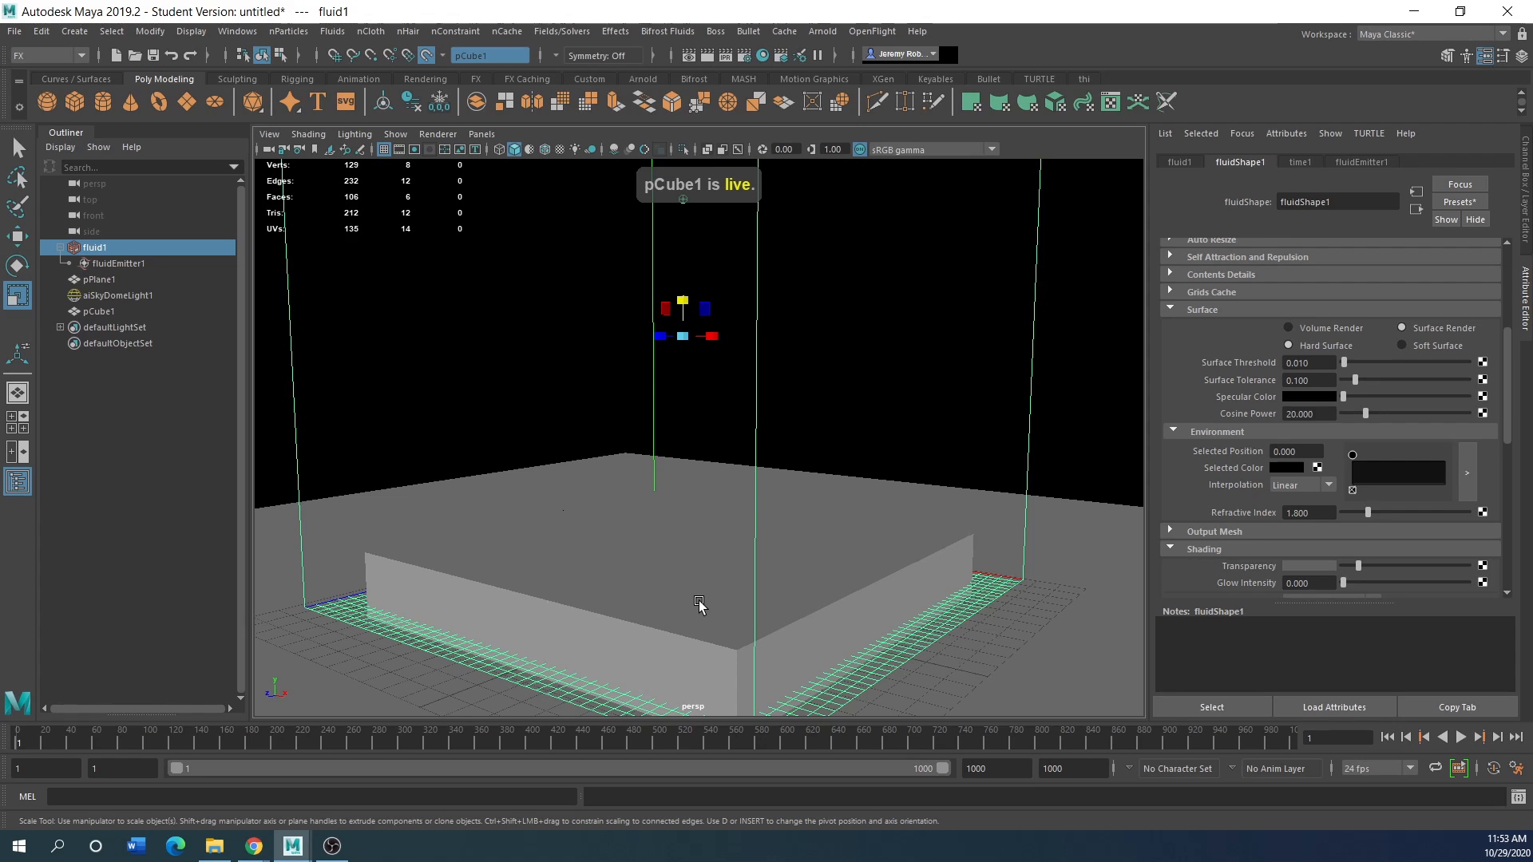
{"action": "left_click", "coordinate": [427, 55]}
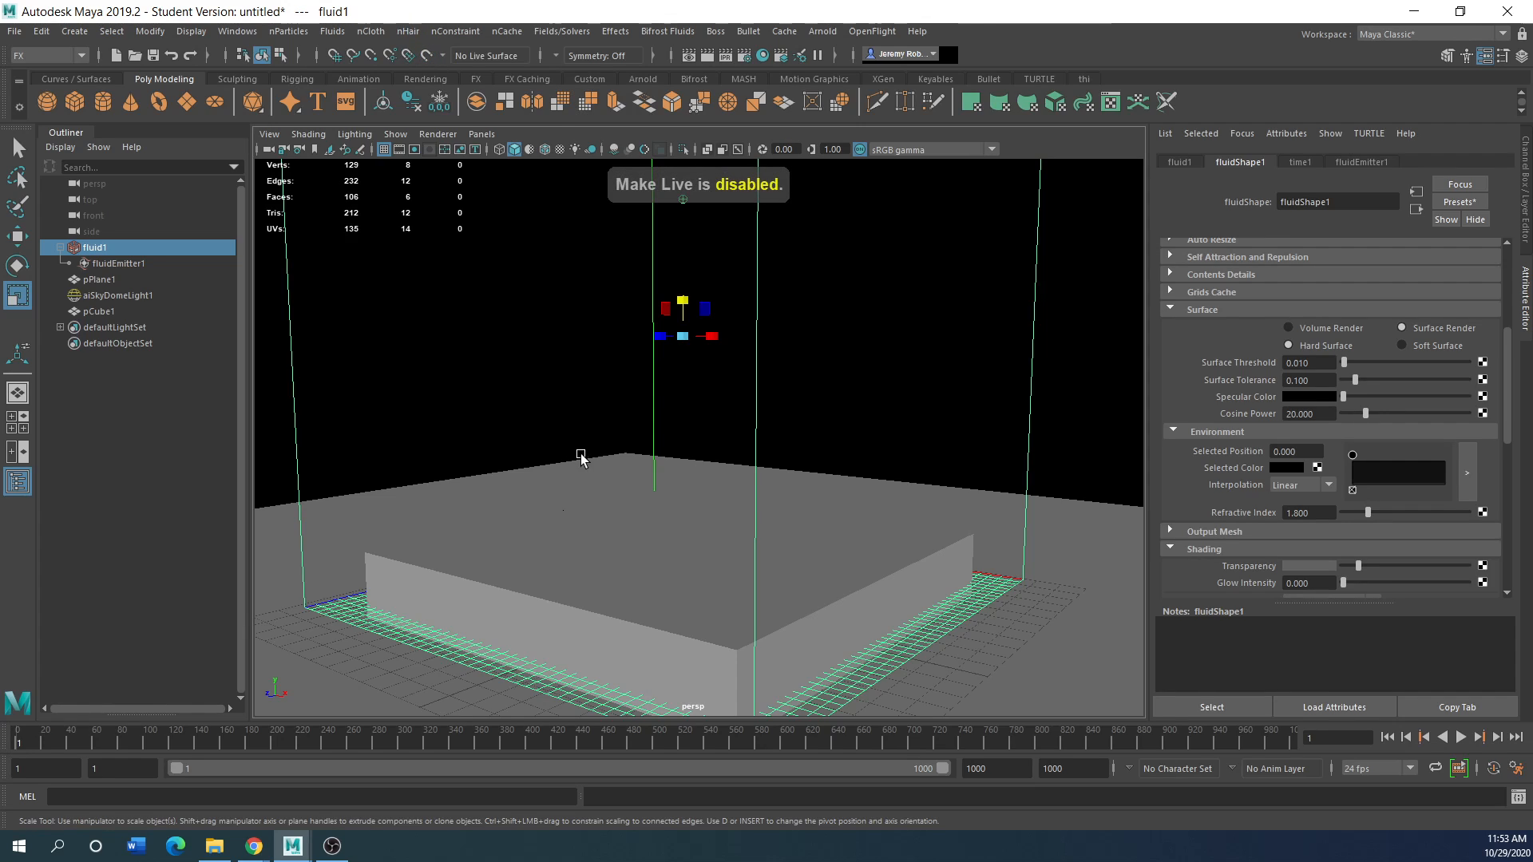
Extrude the slab's top face and scale it slightly inward to leave a thin rim around the edge
{"action": "left_click", "coordinate": [604, 549]}
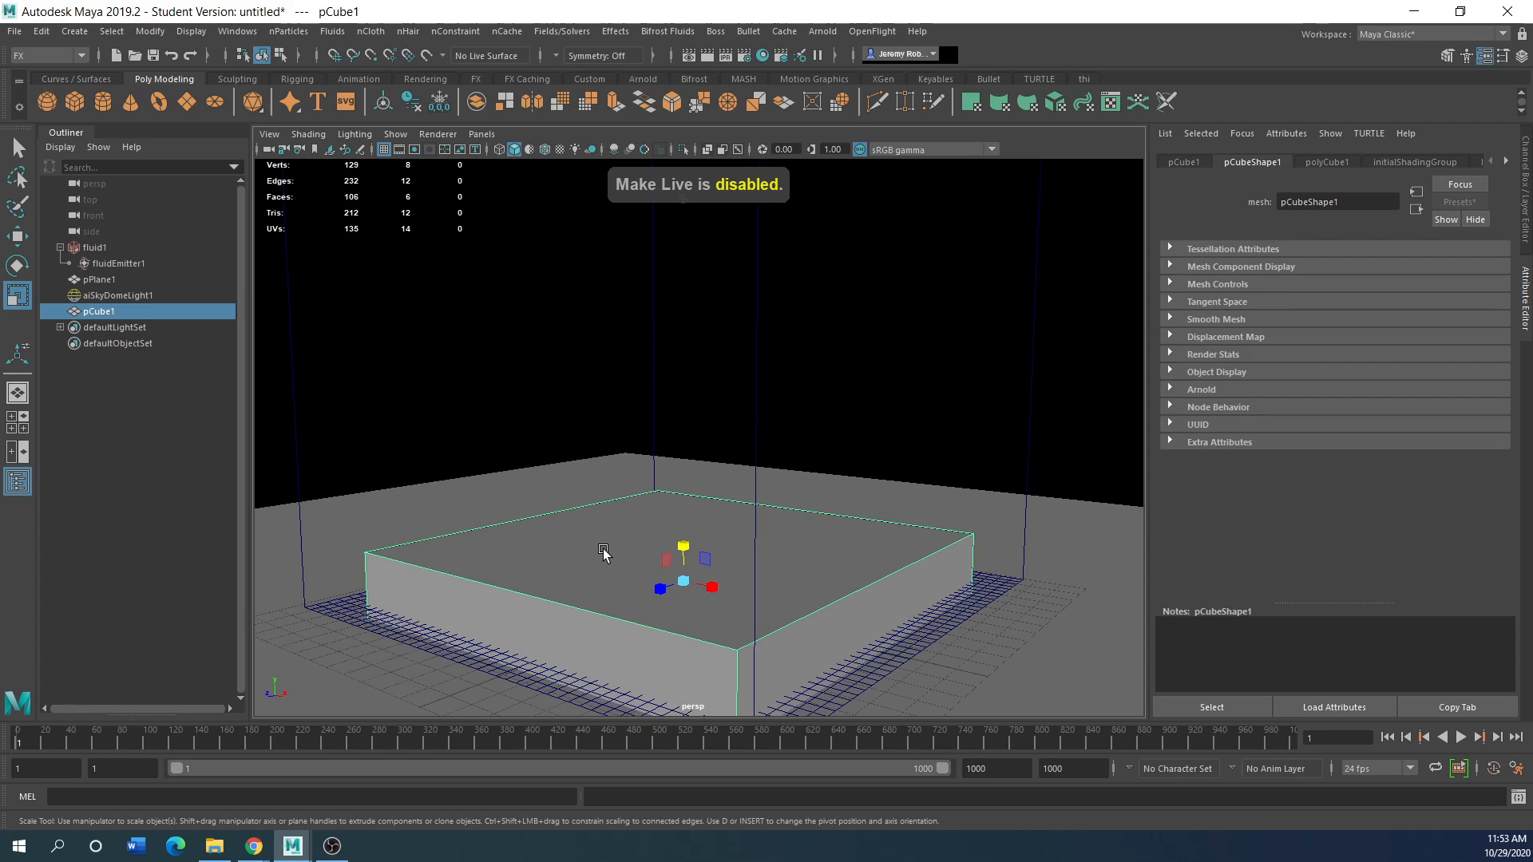
{"action": "right_click_drag", "start_coordinate": [604, 549], "coordinate": [679, 338]}
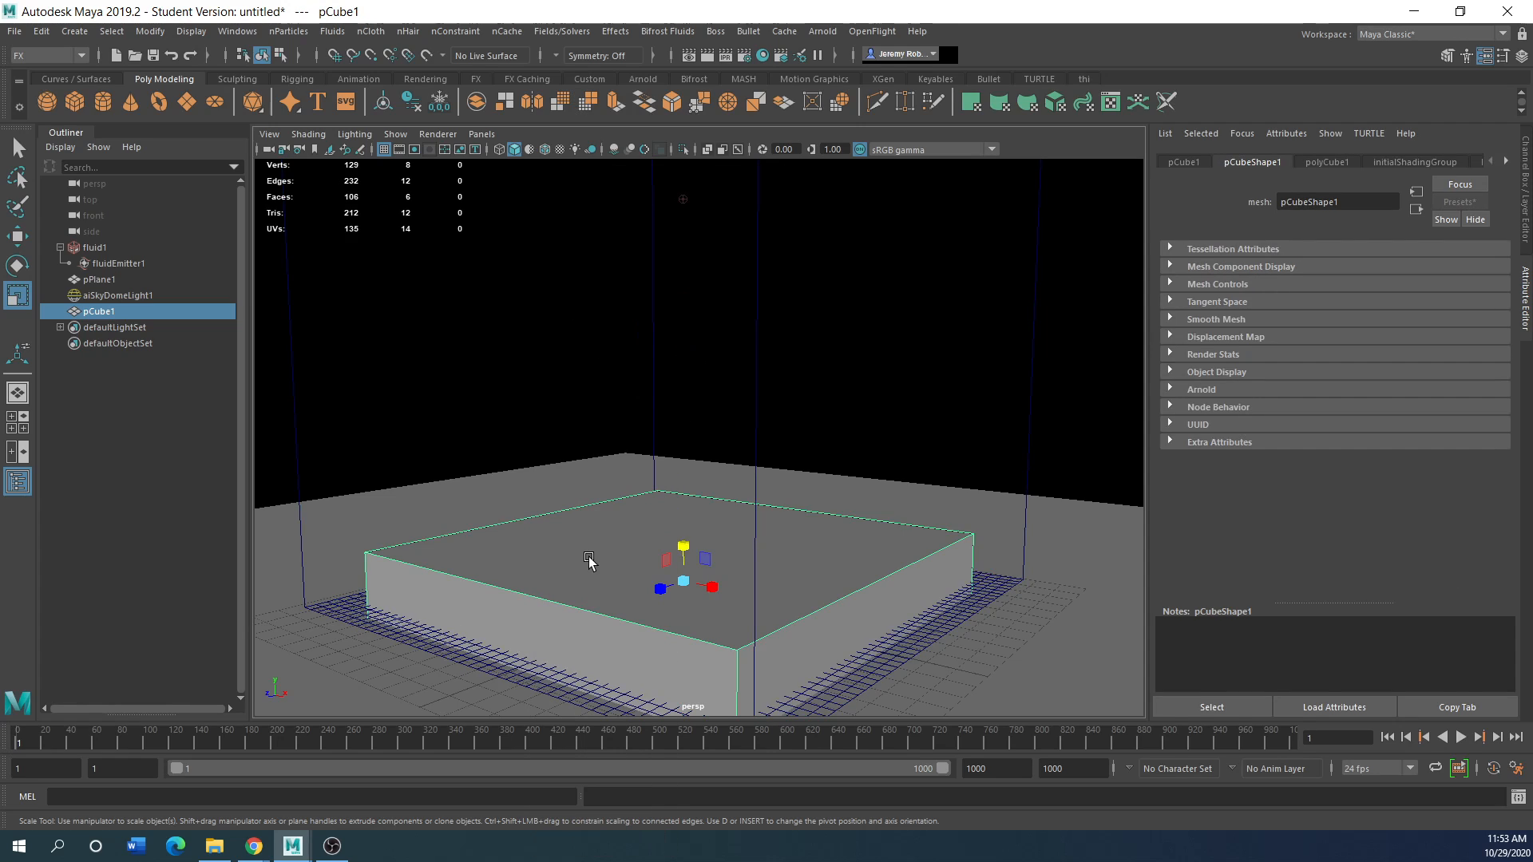
{"action": "right_click_drag", "start_coordinate": [588, 559], "coordinate": [606, 411]}
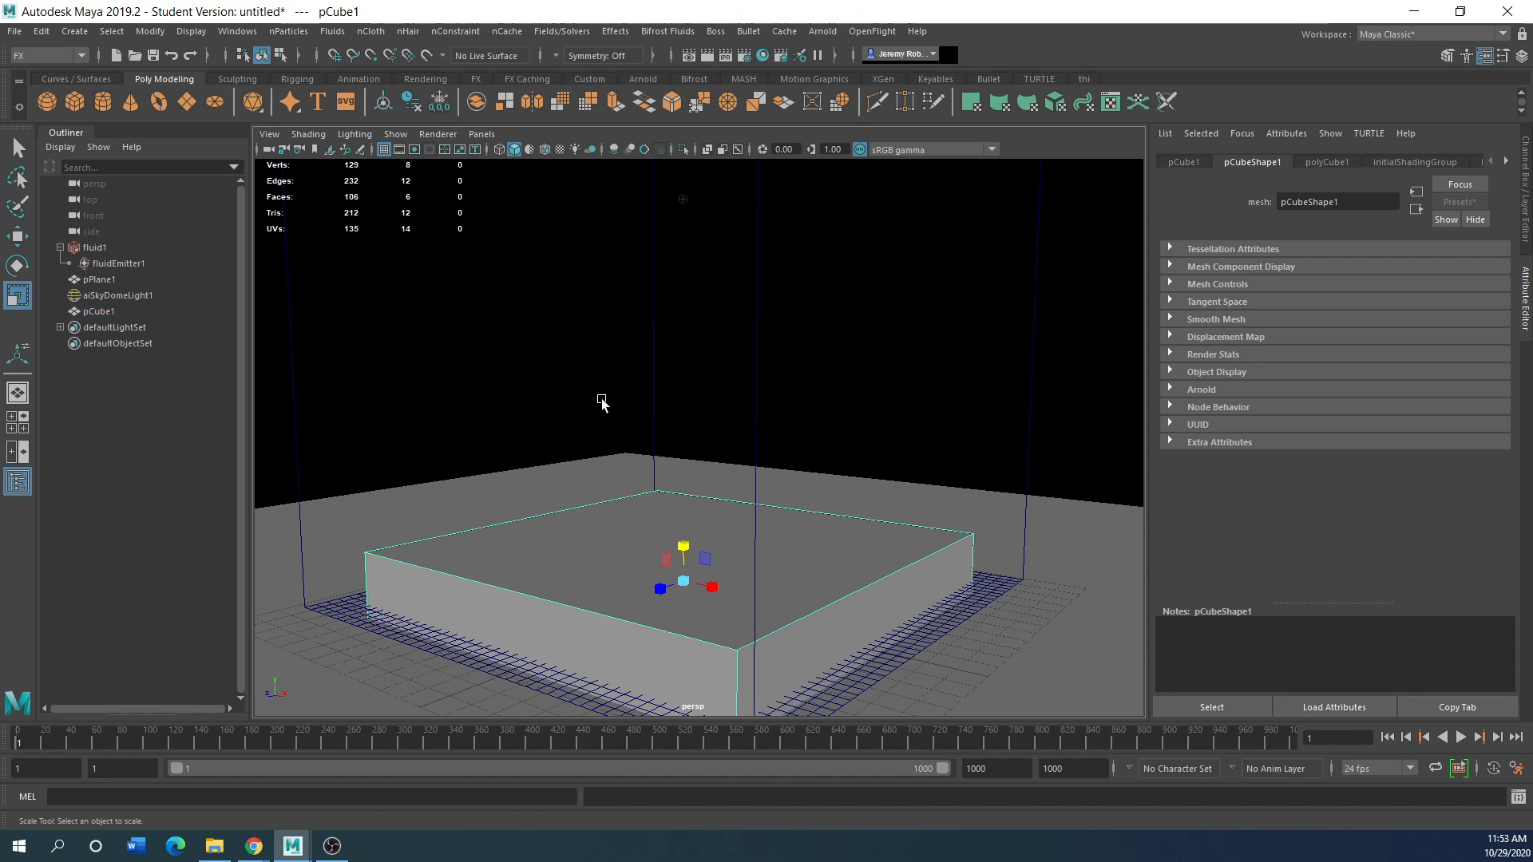
{"action": "left_click", "coordinate": [568, 573]}
{"action": "left_click", "coordinate": [1448, 55]}
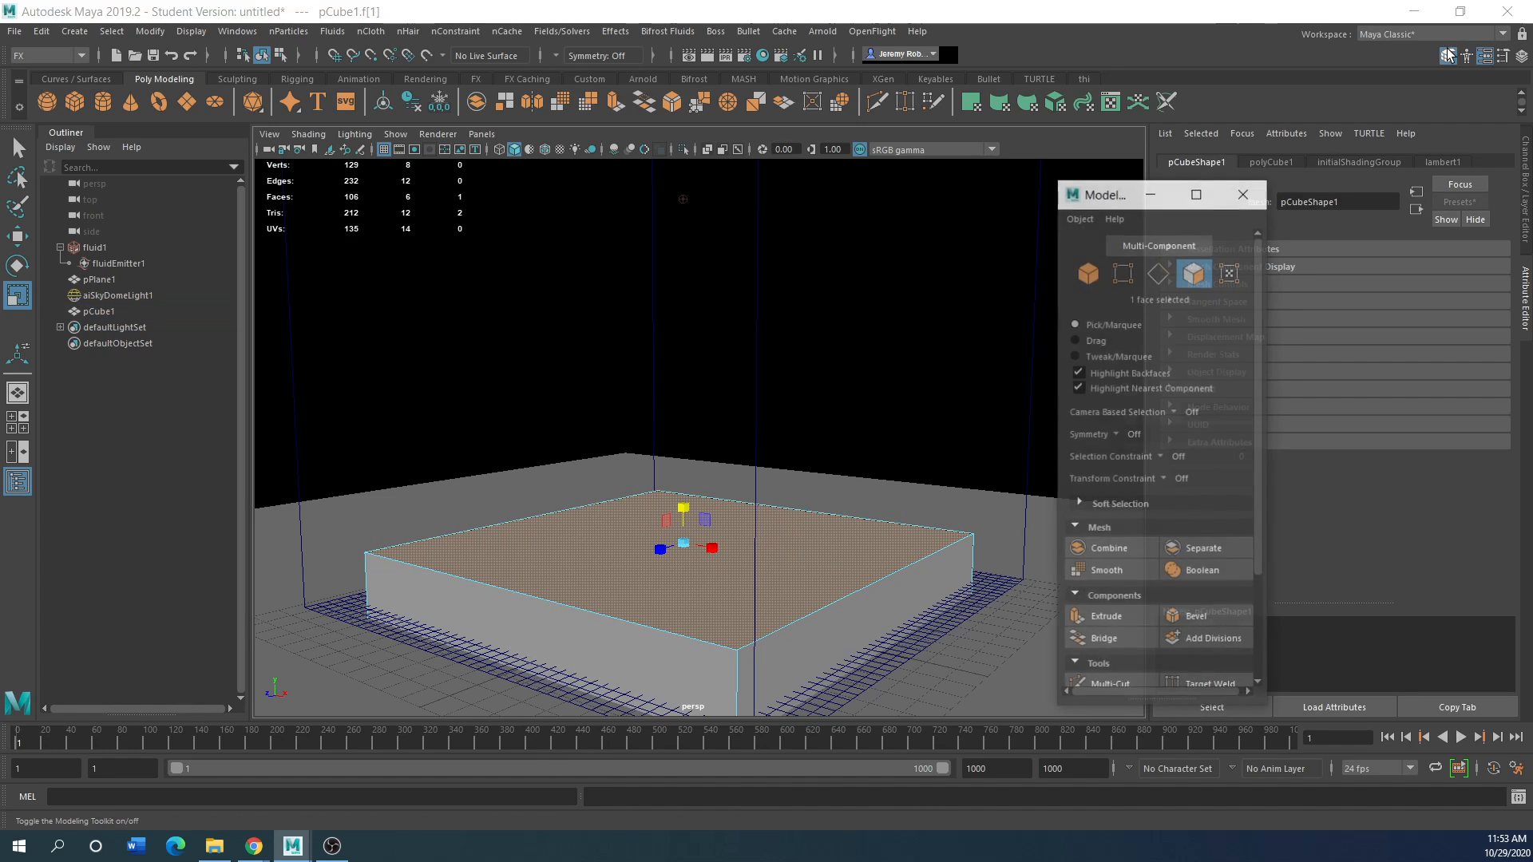
{"action": "left_click", "coordinate": [1106, 618]}
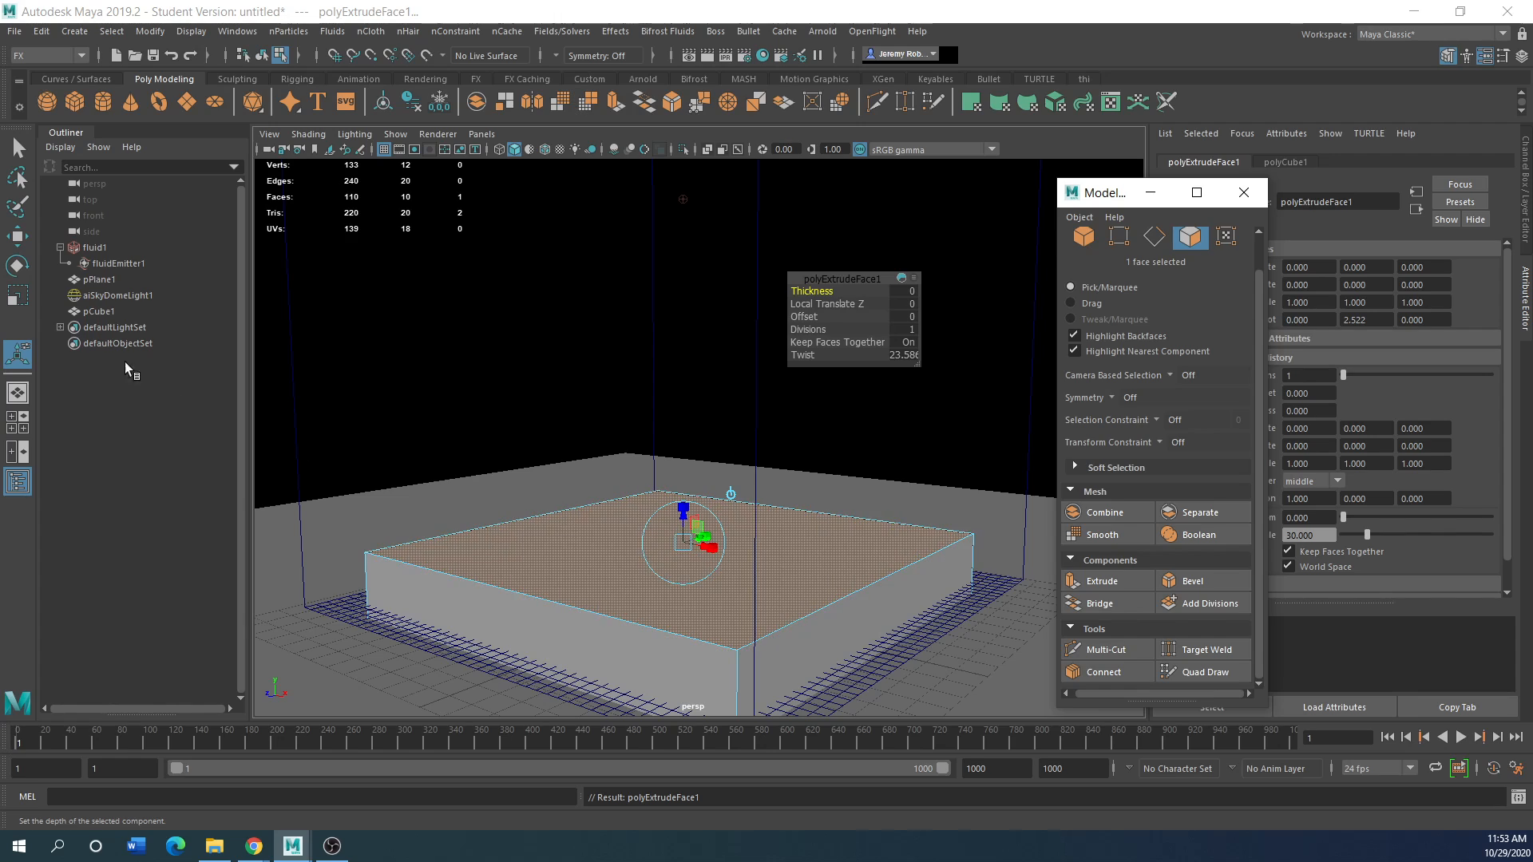
{"action": "left_click", "coordinate": [21, 296]}
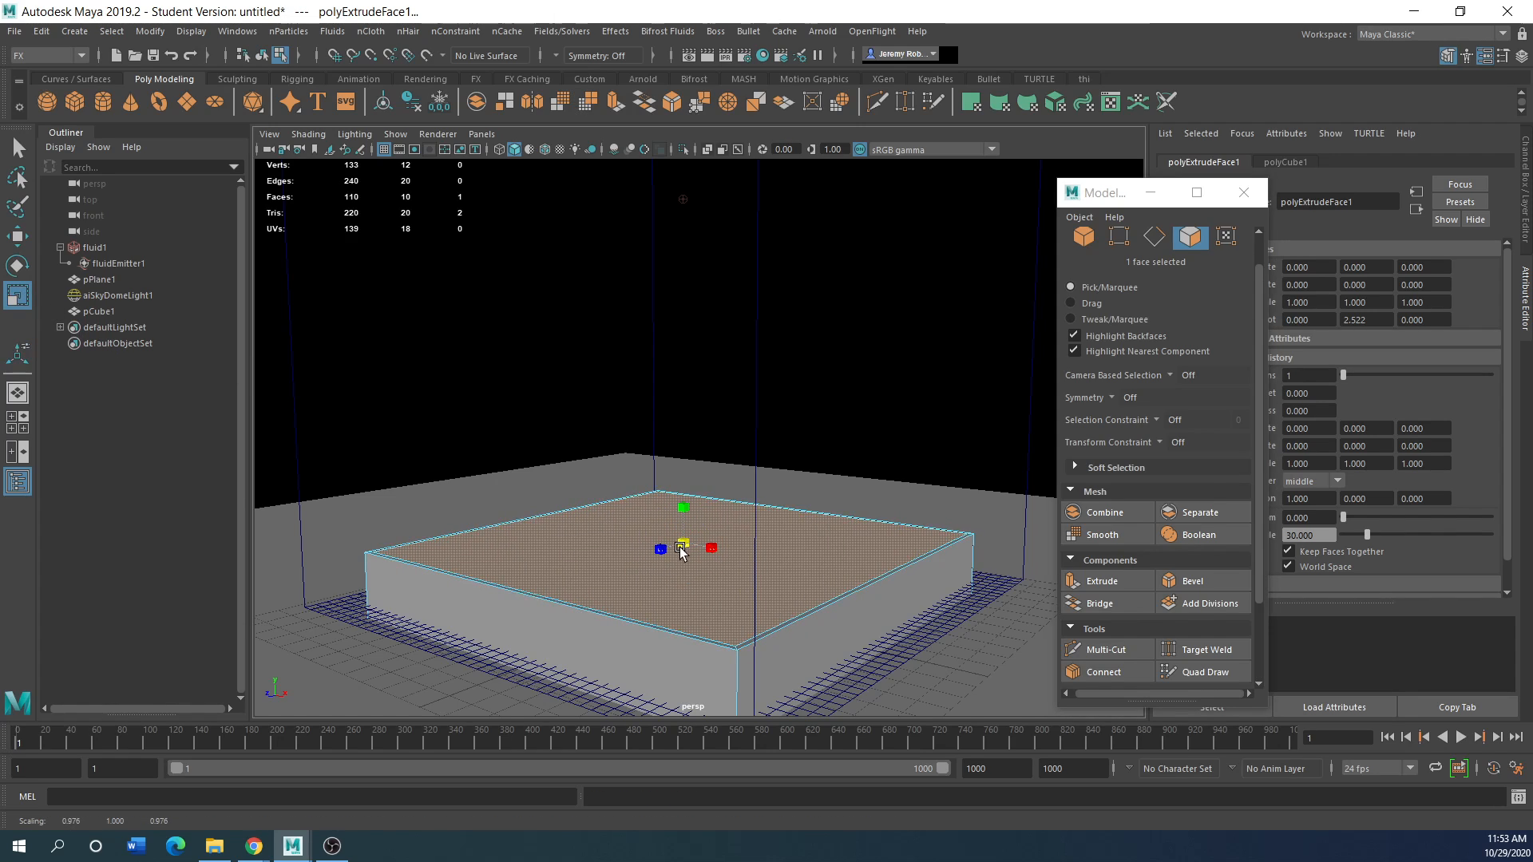
{"action": "left_click_drag", "start_coordinate": [685, 547], "coordinate": [673, 557]}
Extrude the inner top face down about 1.77 units to hollow the slab into a basin, and return to object mode
{"action": "left_click", "coordinate": [1102, 581]}
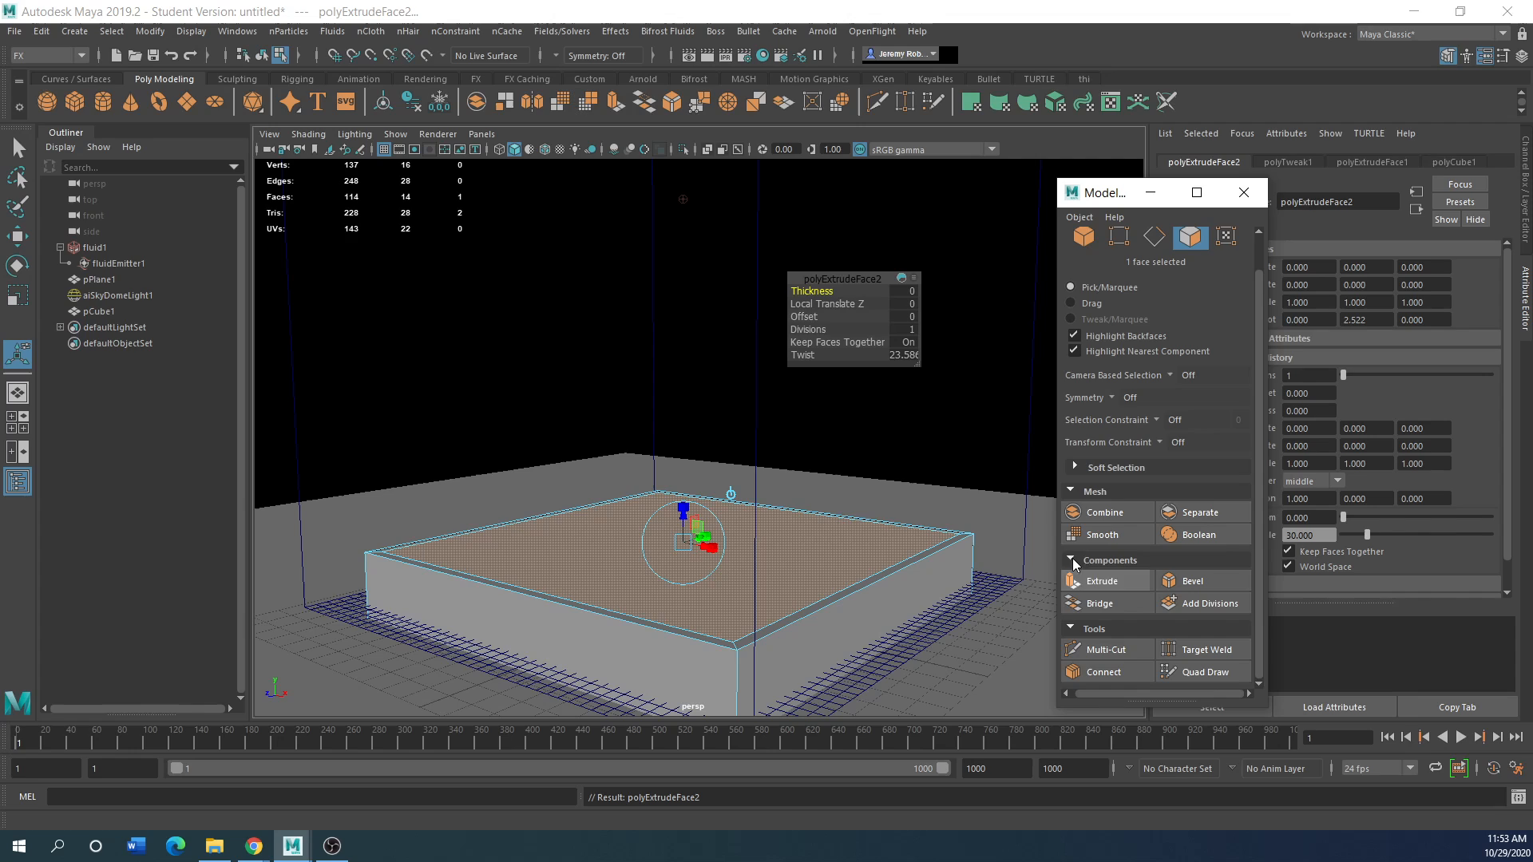
{"action": "left_click_drag", "start_coordinate": [683, 517], "coordinate": [683, 556]}
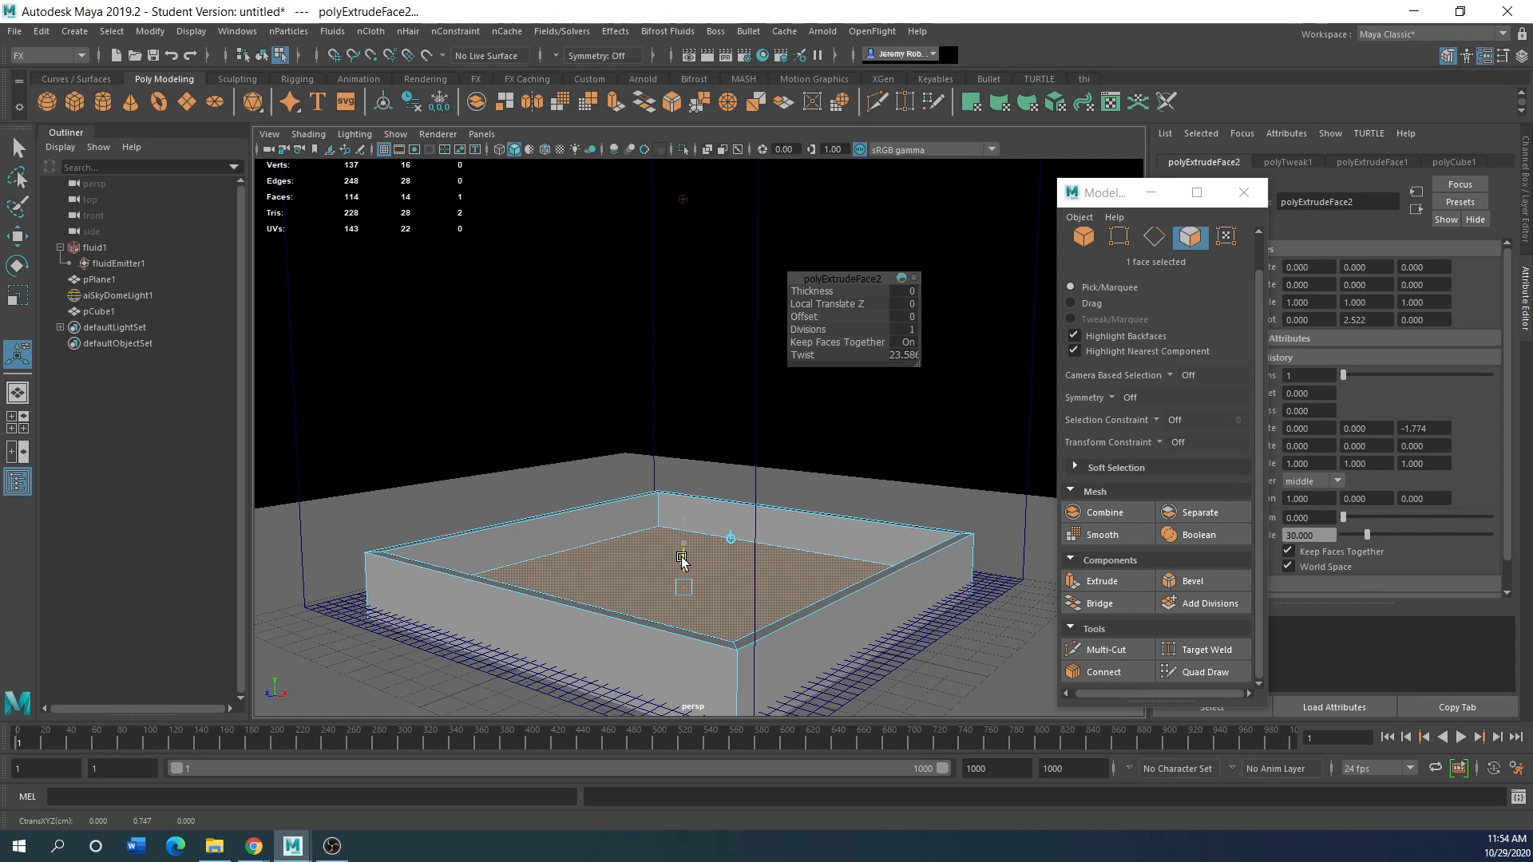
{"action": "left_click", "coordinate": [22, 235]}
{"action": "right_click", "coordinate": [879, 600]}
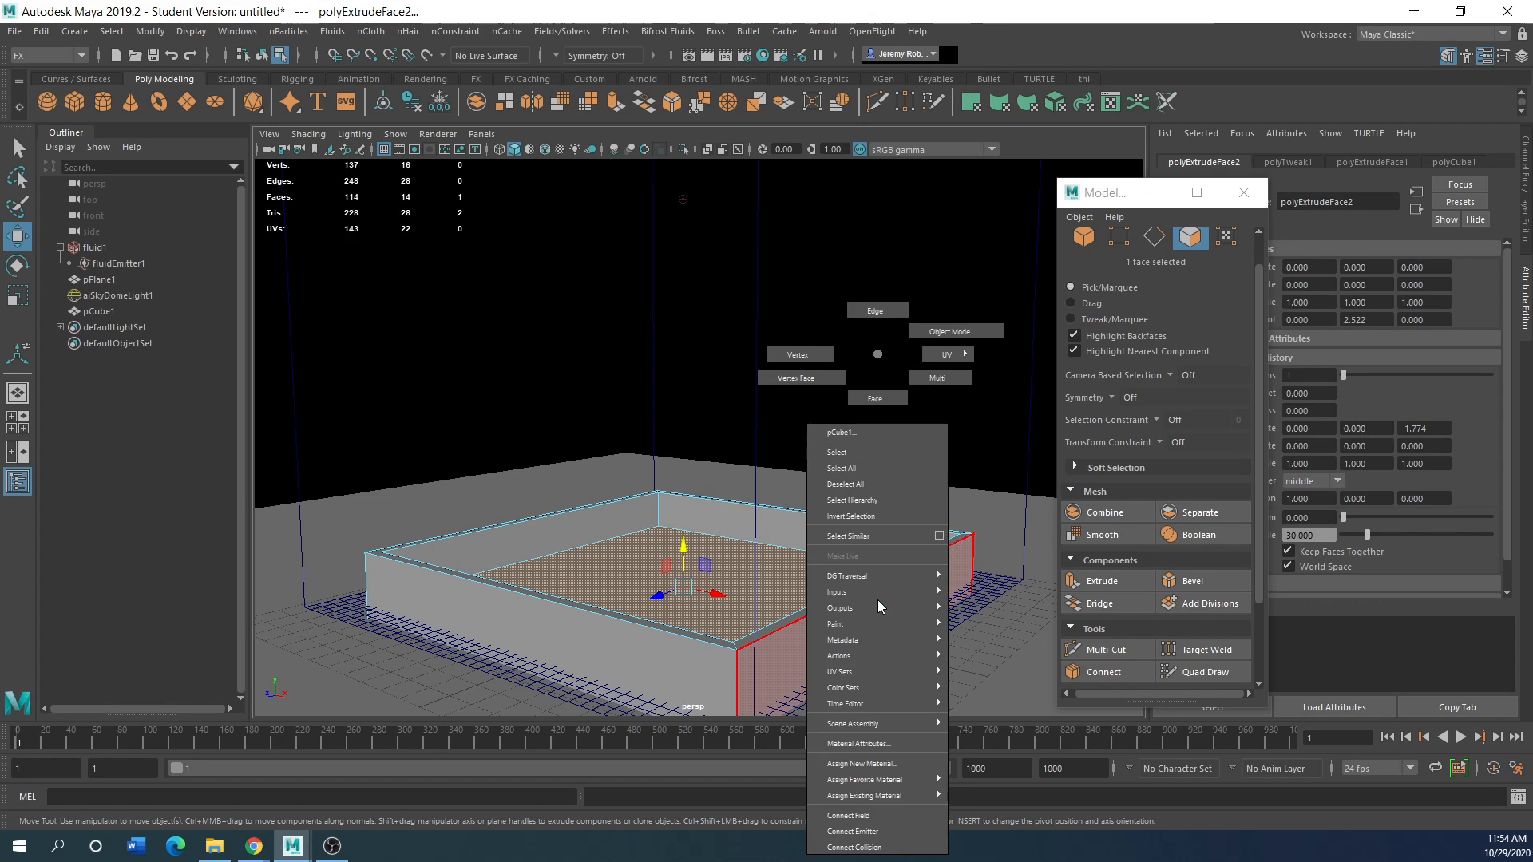
{"action": "left_click", "coordinate": [945, 339]}
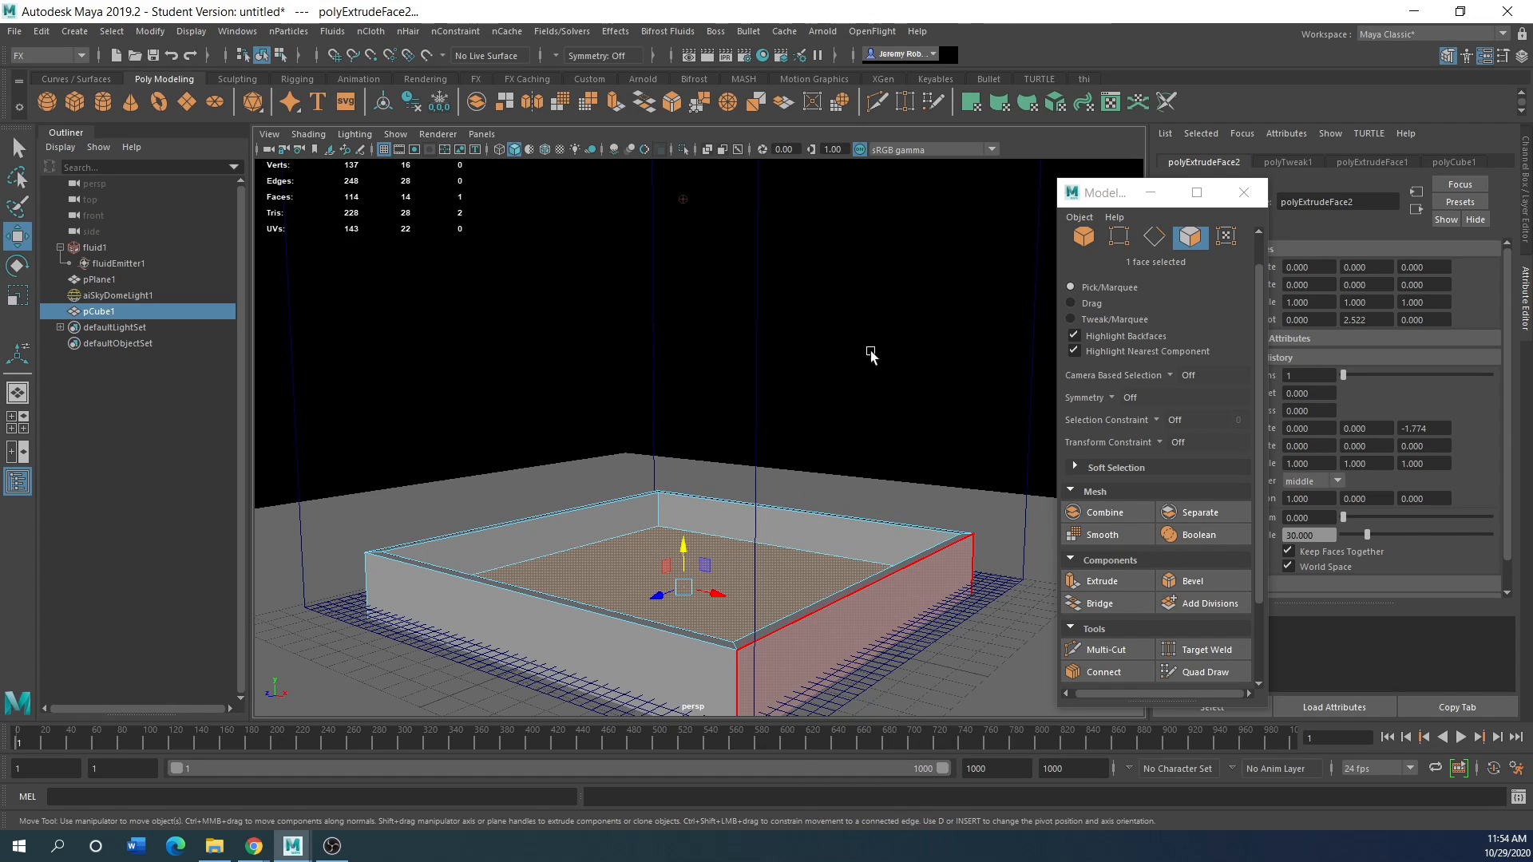
Create a polygon cylinder, raise it to about 7.1 units above the basin and stretch its height to a Y scale of about 4.16
{"action": "left_click", "coordinate": [685, 201]}
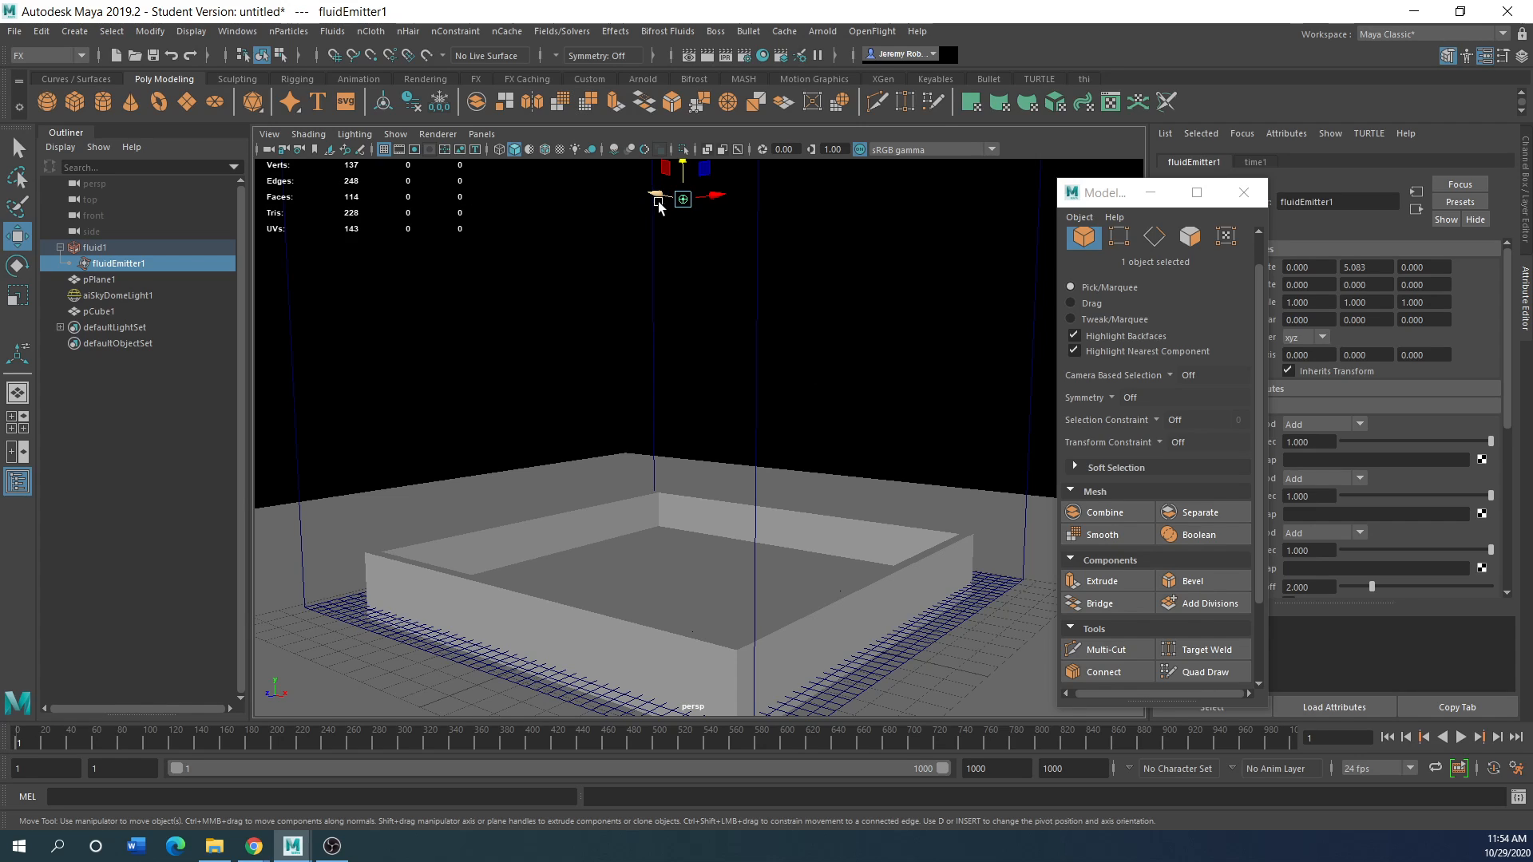
{"action": "left_click", "coordinate": [103, 102]}
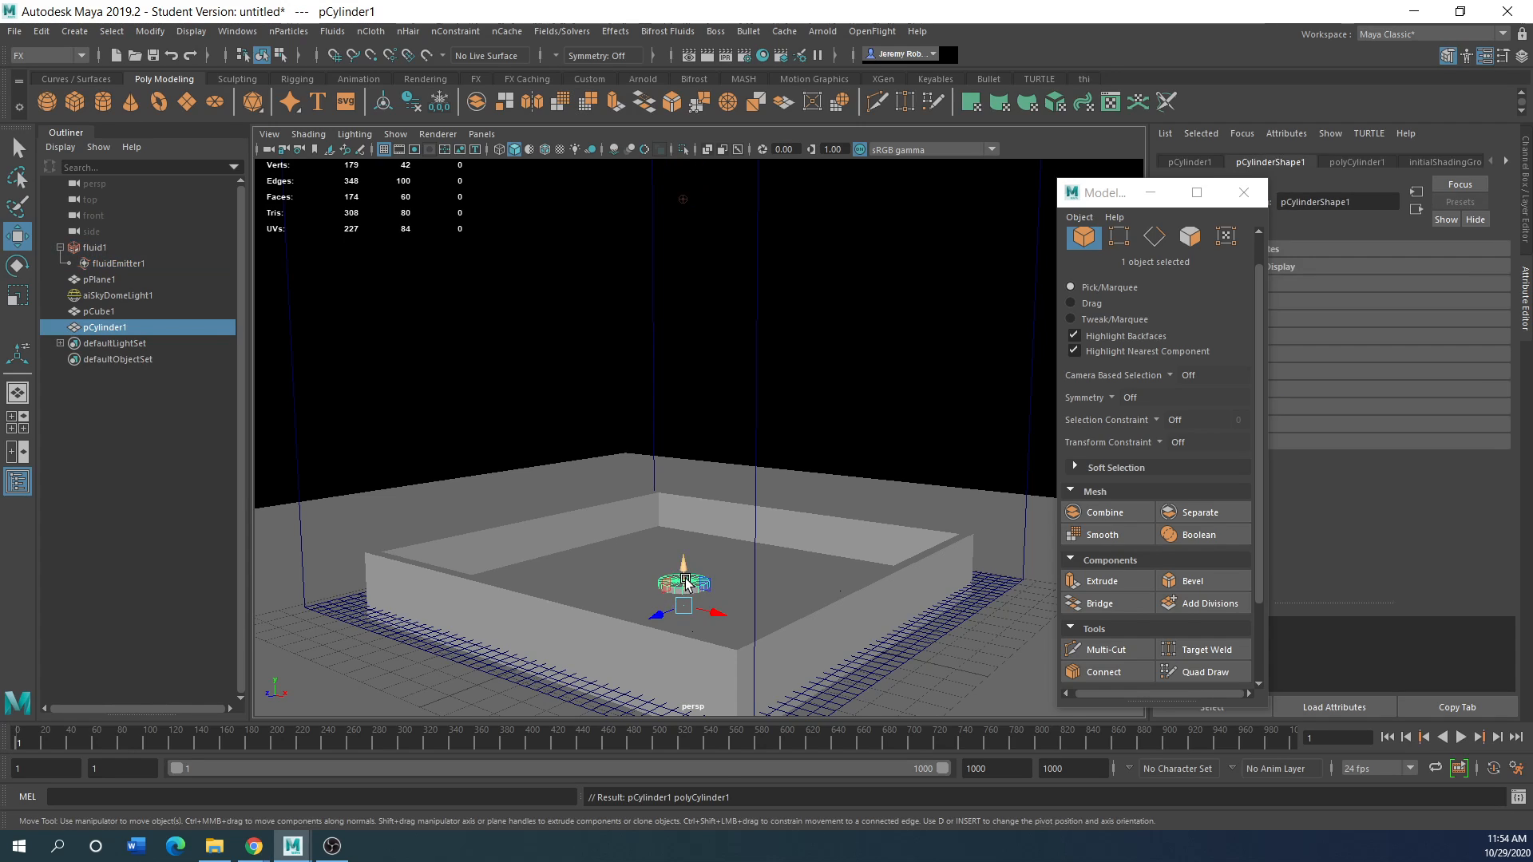
{"action": "left_click_drag", "start_coordinate": [685, 583], "coordinate": [721, 506]}
{"action": "key", "text": "r"}
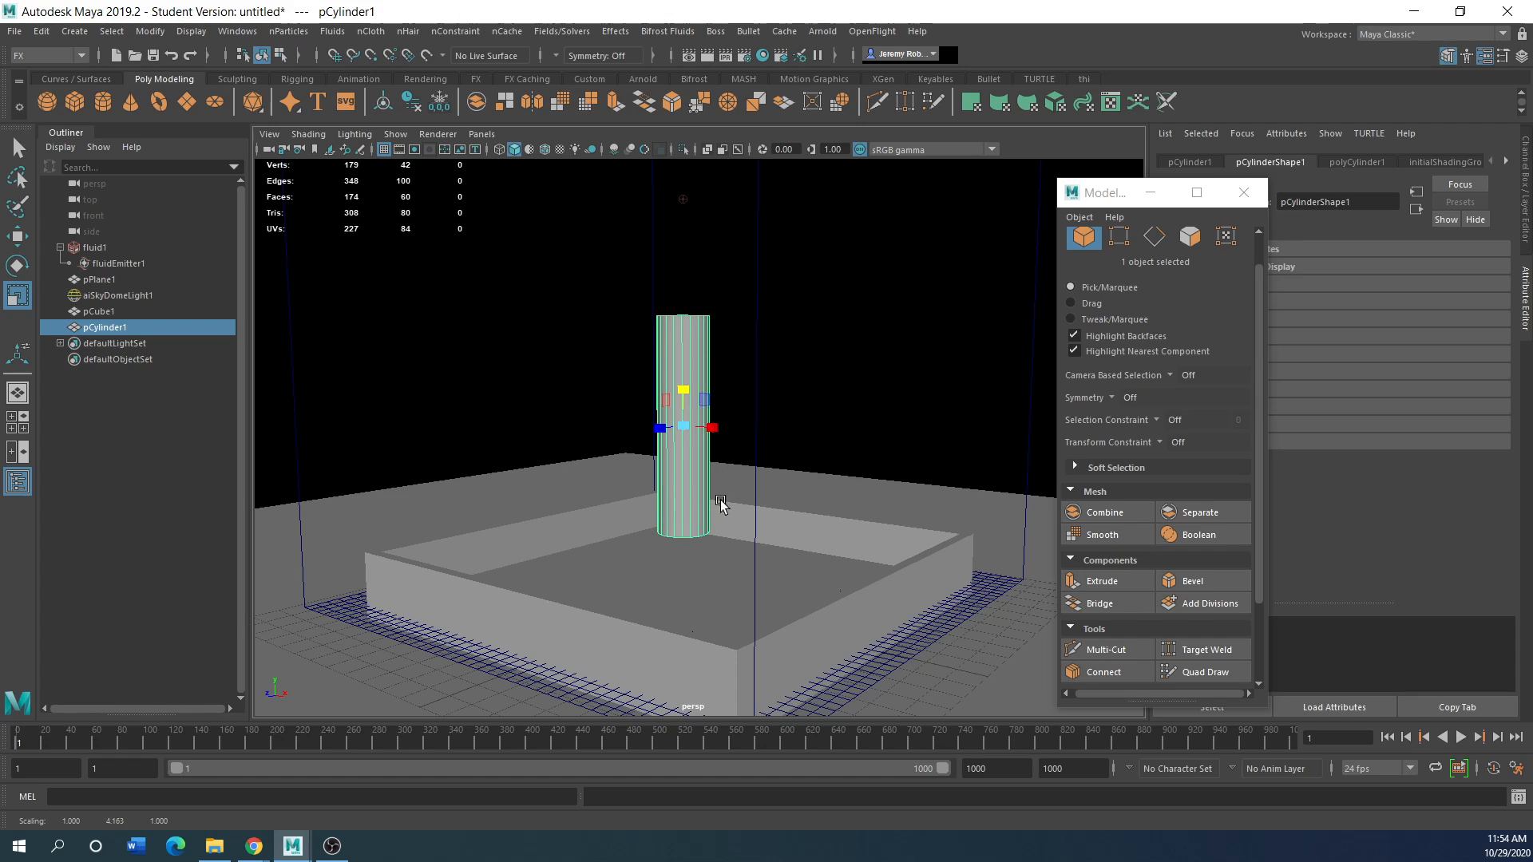
Set the cylinder's cap subdivisions to 0 so each end is a single face
{"action": "left_click_drag", "start_coordinate": [705, 567], "coordinate": [697, 521], "text": "alt"}
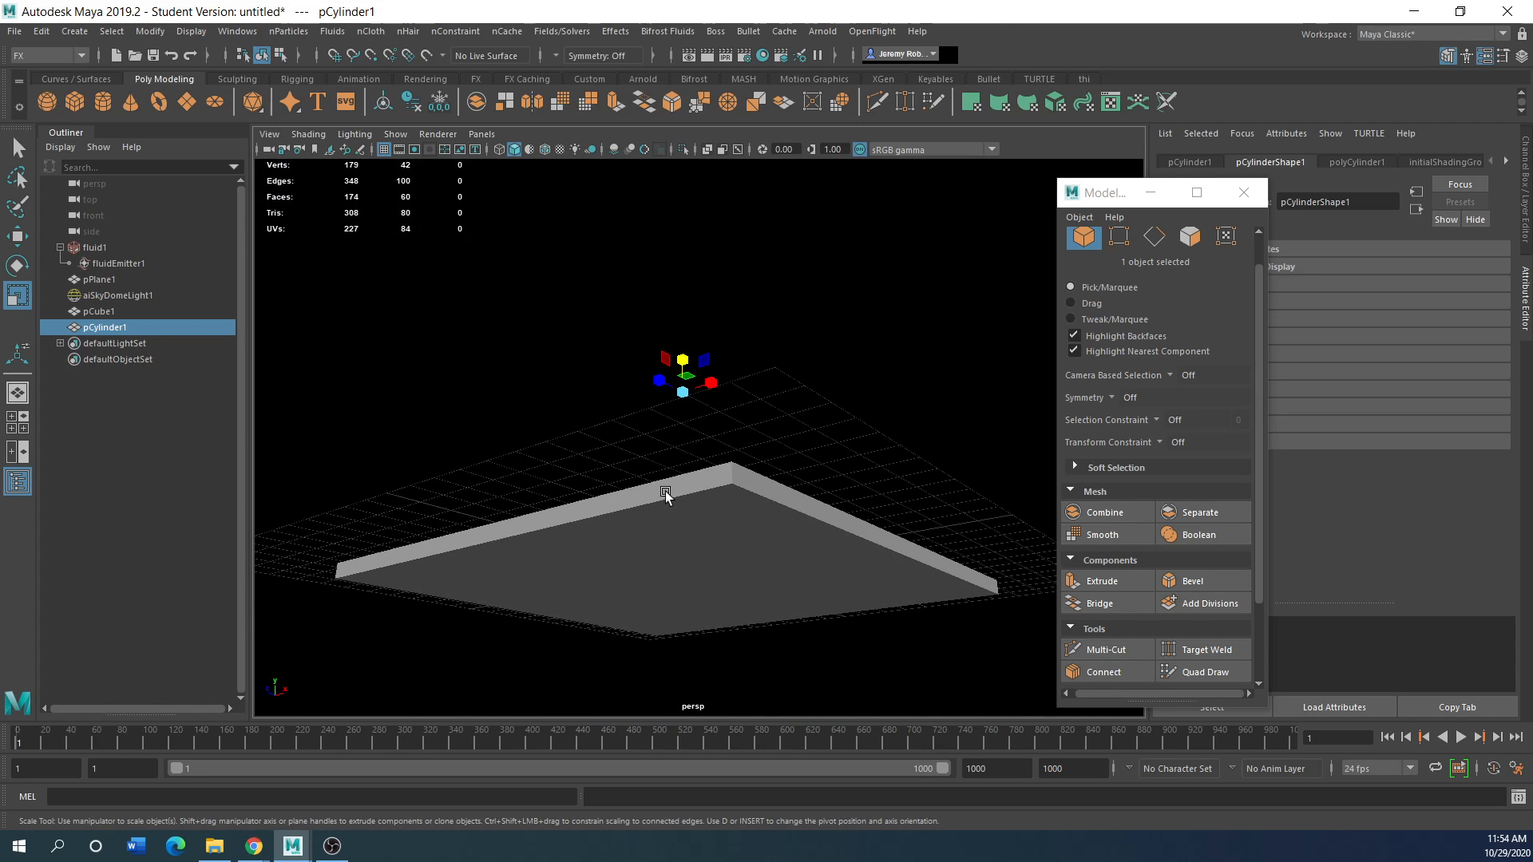
{"action": "scroll", "coordinate": [666, 494], "scroll_direction": "up", "scroll_amount": 7}
{"action": "middle_click_drag", "start_coordinate": [665, 465], "coordinate": [721, 293], "text": "alt"}
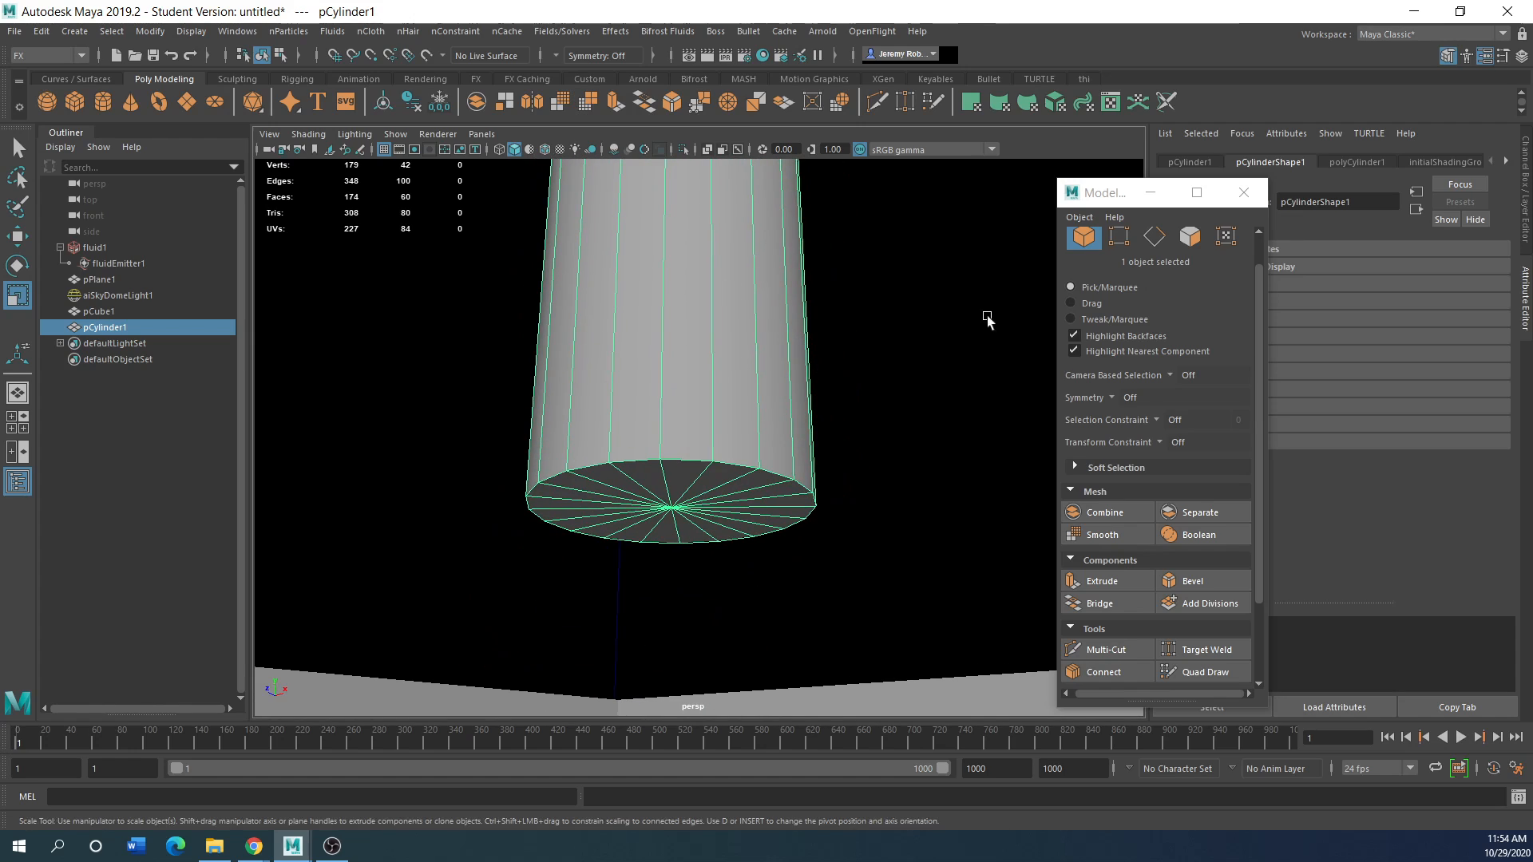
{"action": "left_click", "coordinate": [1242, 193]}
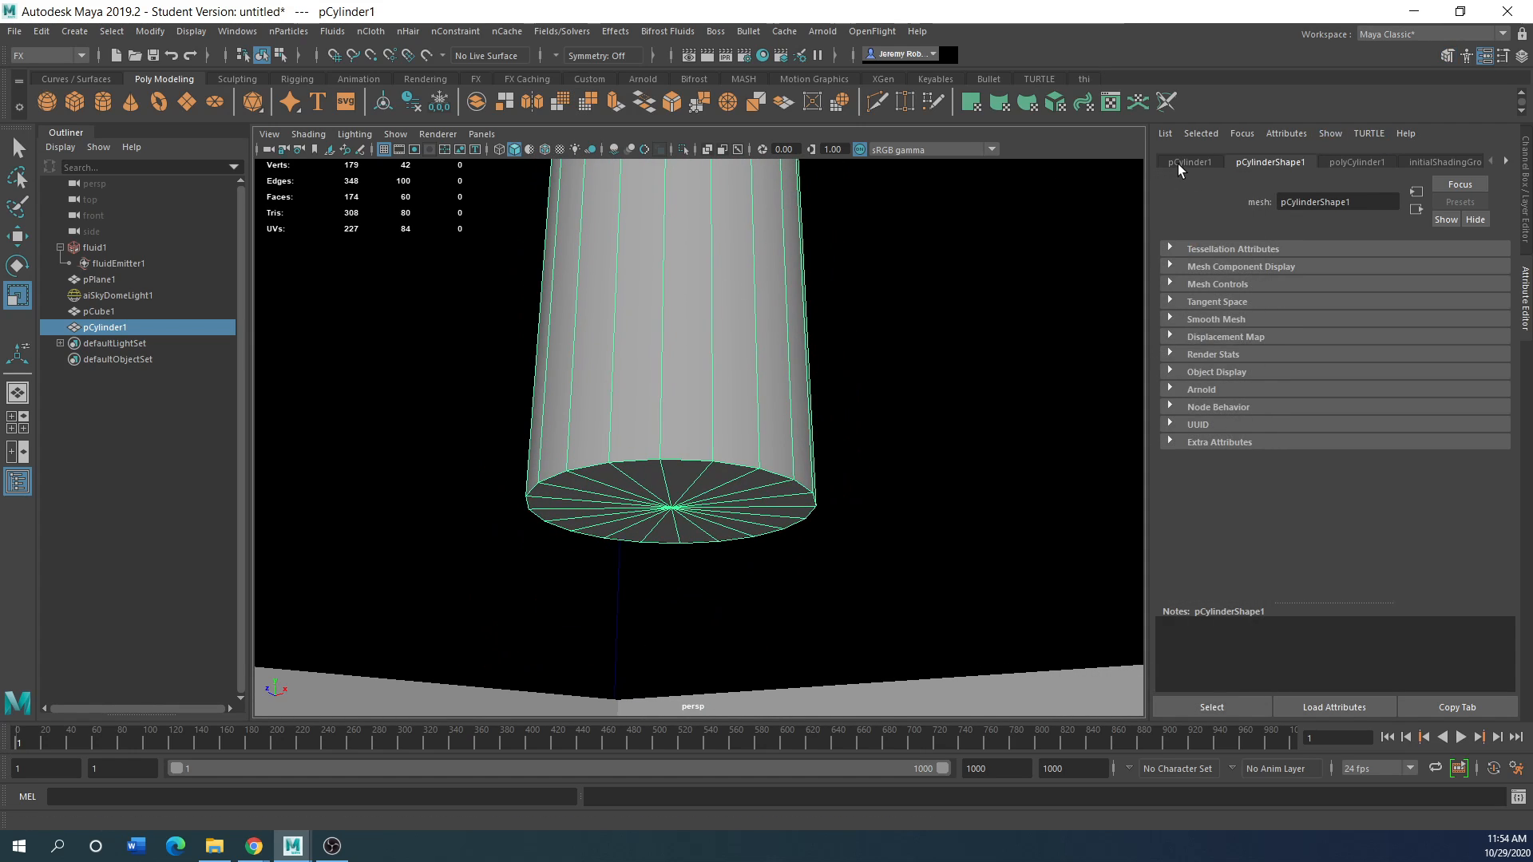
{"action": "left_click", "coordinate": [1177, 165]}
{"action": "left_click", "coordinate": [1526, 192]}
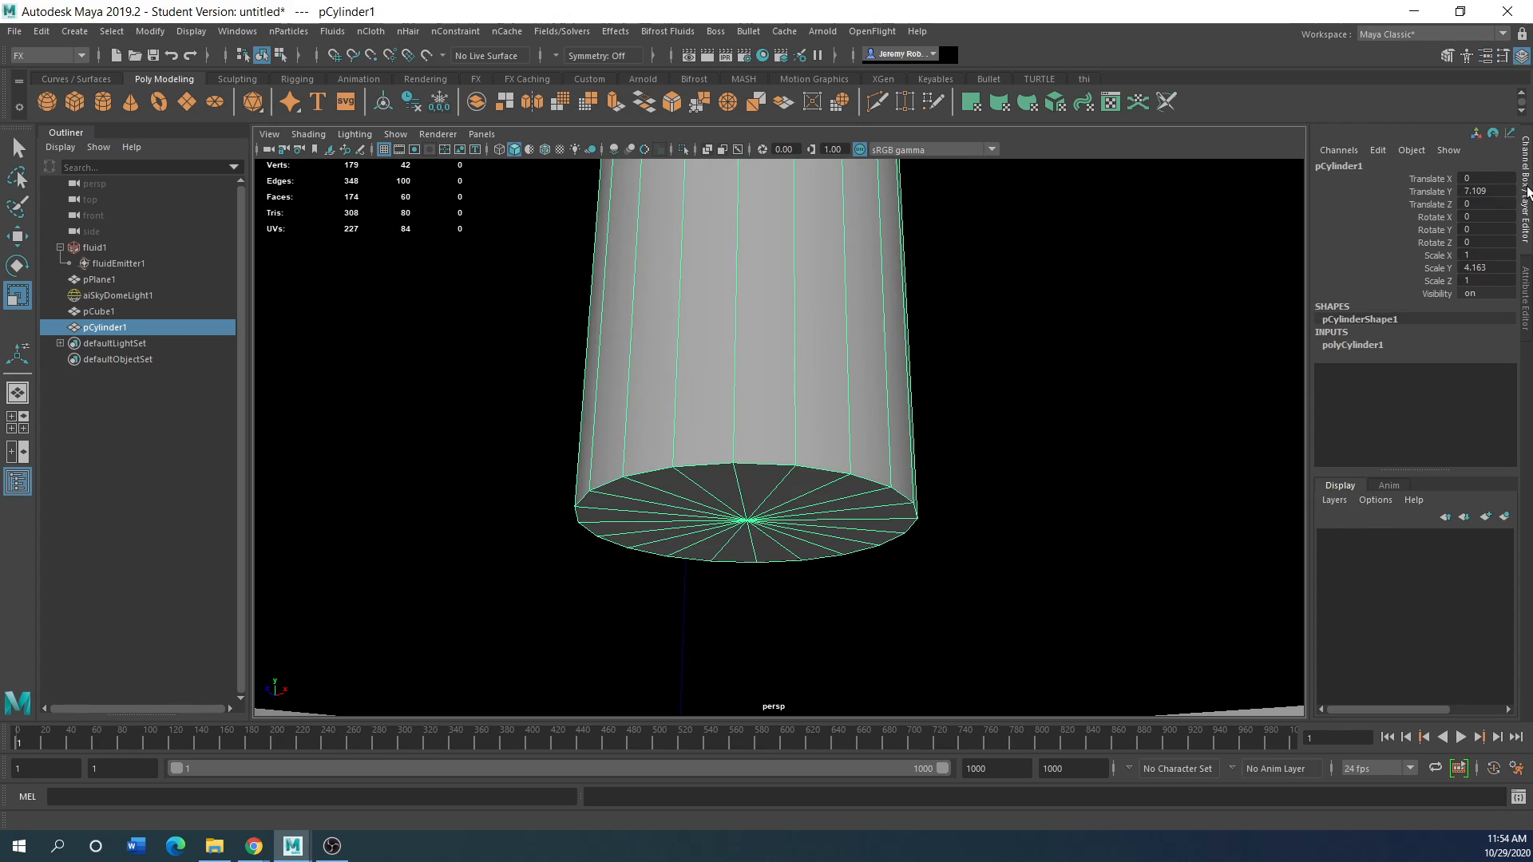
{"action": "left_click", "coordinate": [1341, 344]}
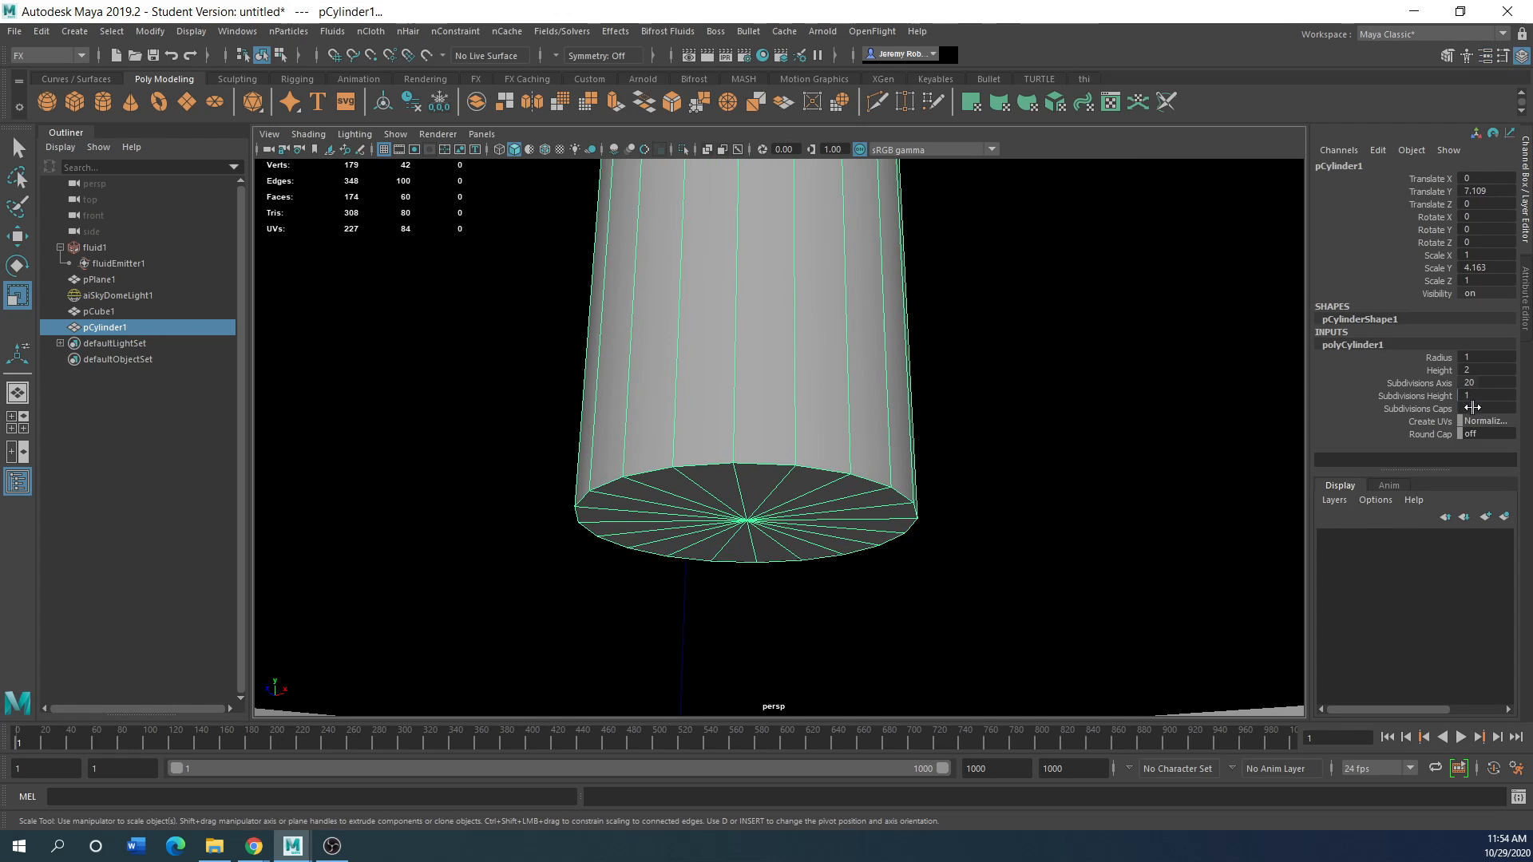
{"action": "type", "text": "0"}
{"action": "key", "text": "Return"}
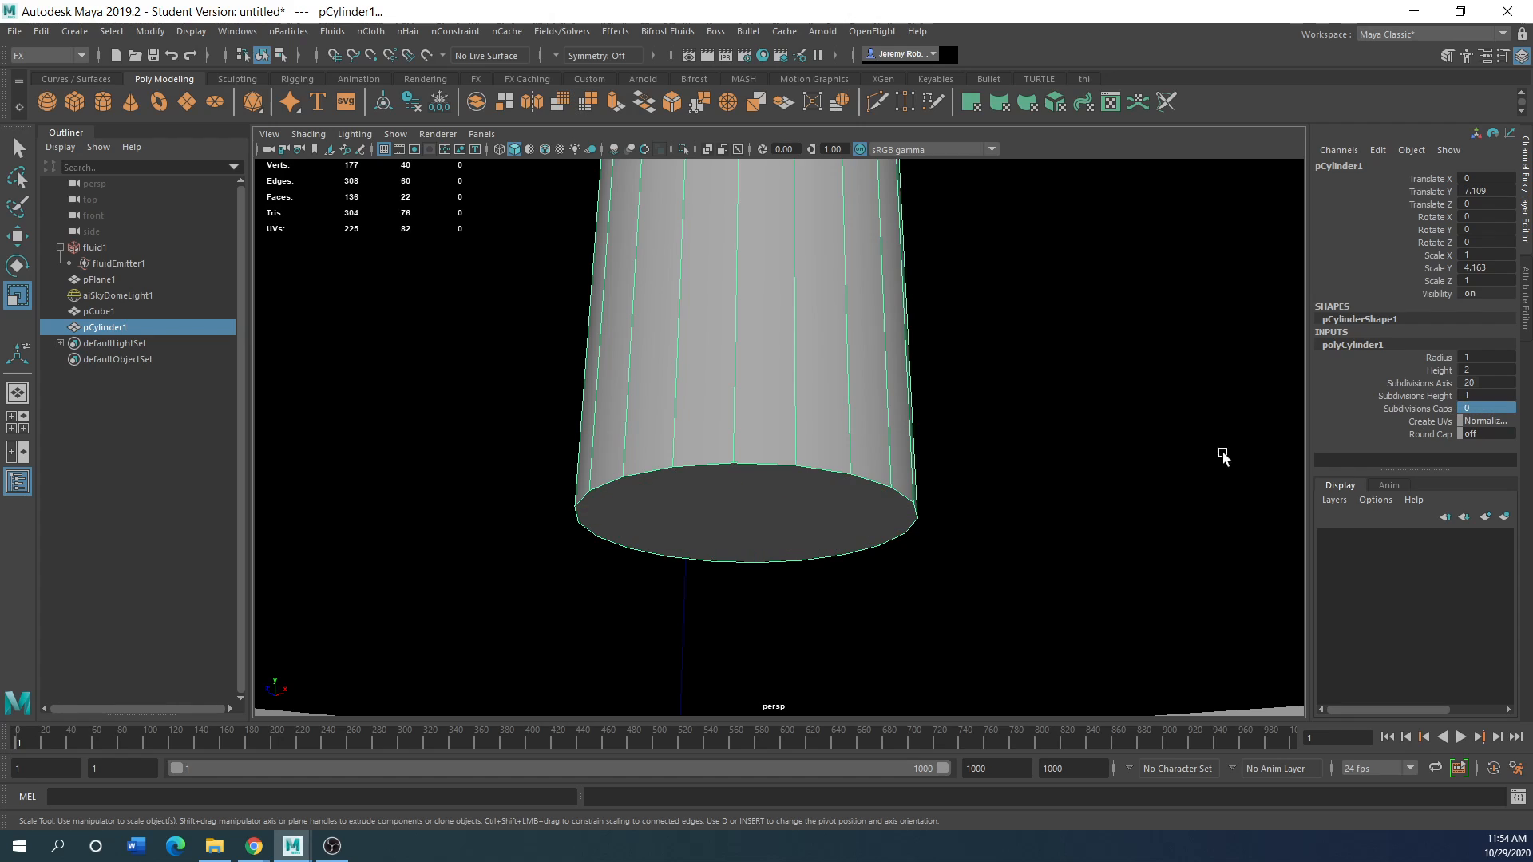
Delete the cylinder's bottom cap face to open its lower end, and return to object mode
{"action": "right_click_drag", "start_coordinate": [833, 523], "coordinate": [904, 334]}
{"action": "right_click_drag", "start_coordinate": [778, 527], "coordinate": [778, 403]}
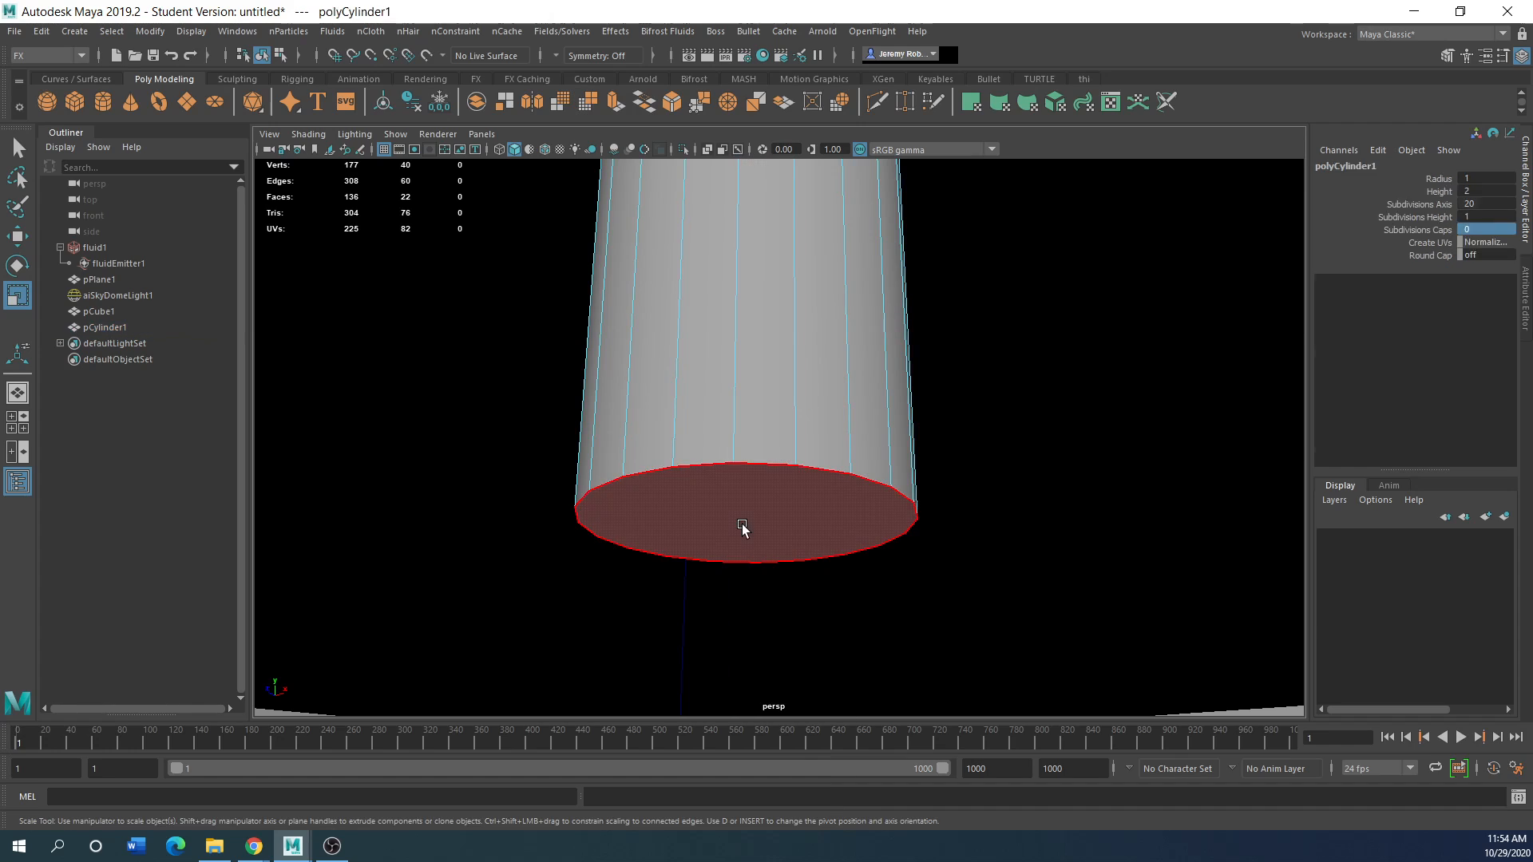
{"action": "left_click", "coordinate": [743, 527]}
{"action": "key", "text": "Delete"}
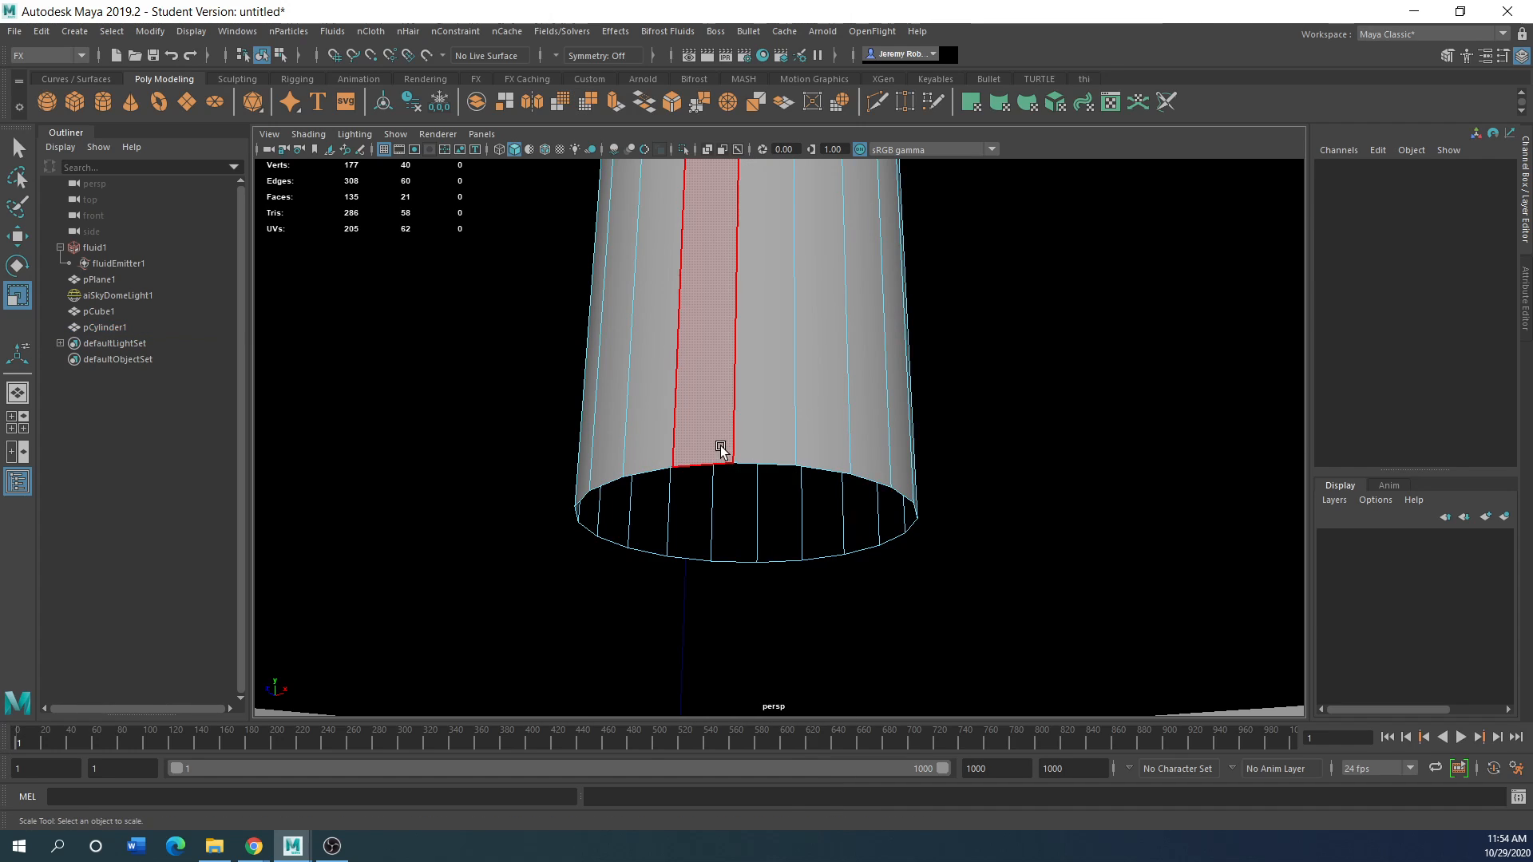
{"action": "right_click_drag", "start_coordinate": [721, 354], "coordinate": [800, 335]}
Scale the cylinder up uniformly to 1.336 in X and Z and 5.561 in Y, and raise it to Translate Y 19.06
{"action": "scroll", "coordinate": [741, 447], "scroll_direction": "down", "scroll_amount": 5}
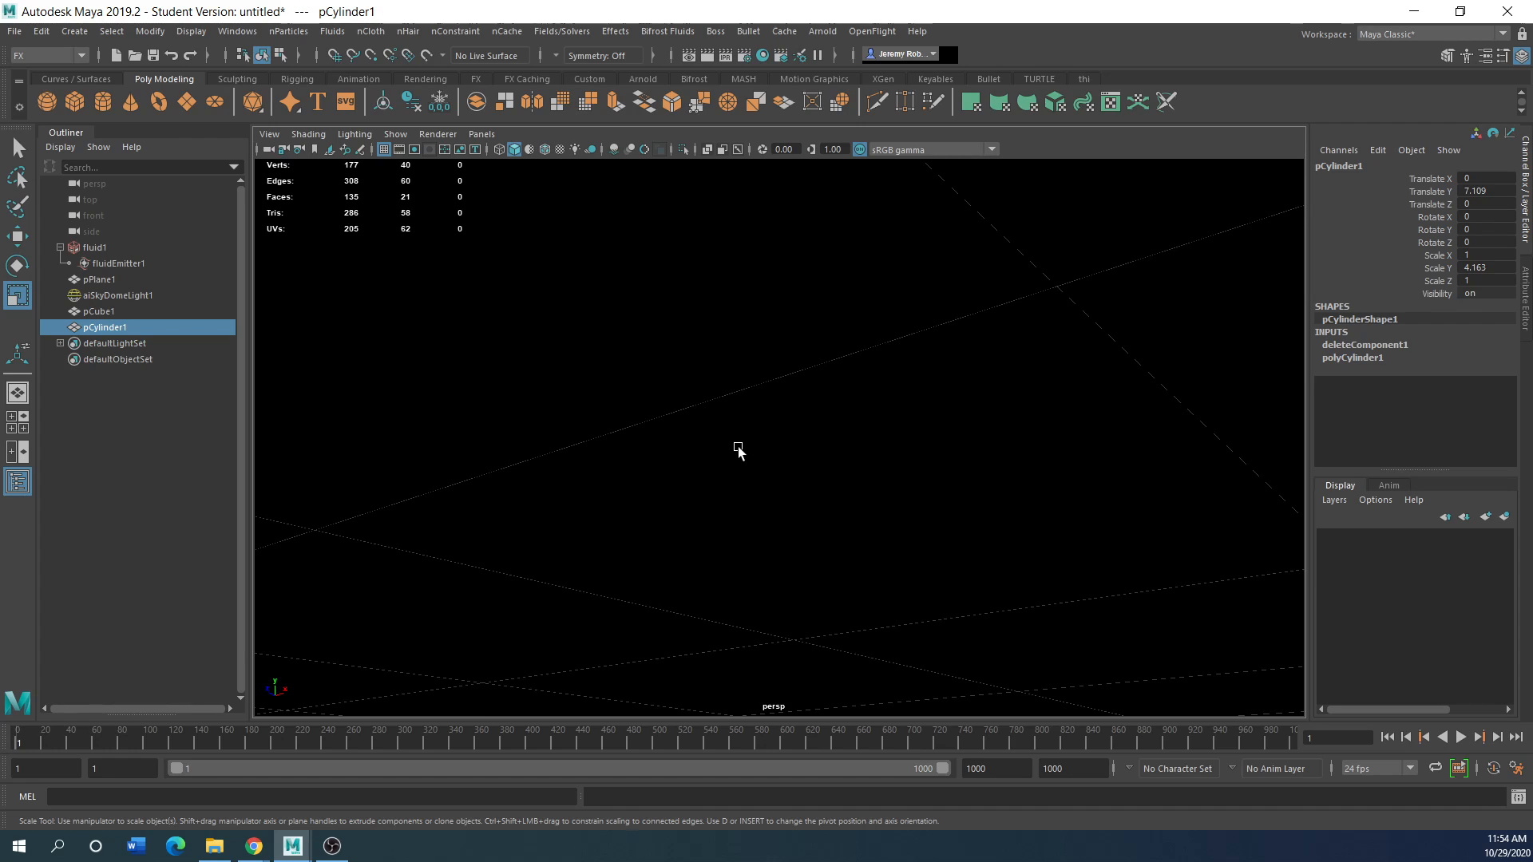
{"action": "left_click_drag", "start_coordinate": [746, 387], "coordinate": [832, 301], "text": "alt"}
{"action": "scroll", "coordinate": [609, 424], "scroll_direction": "down", "scroll_amount": 5}
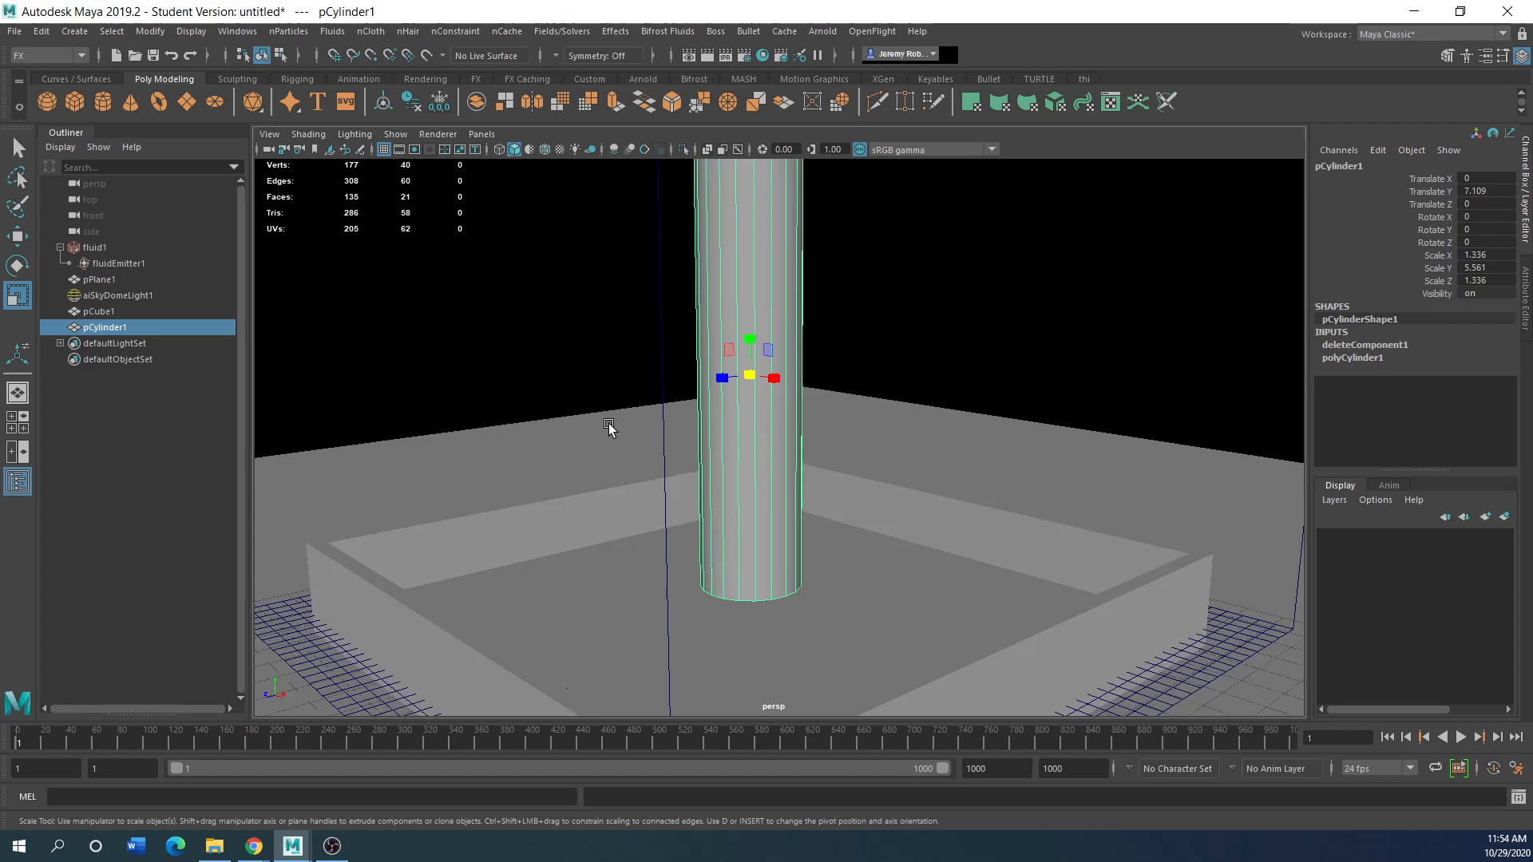
{"action": "left_click", "coordinate": [17, 236]}
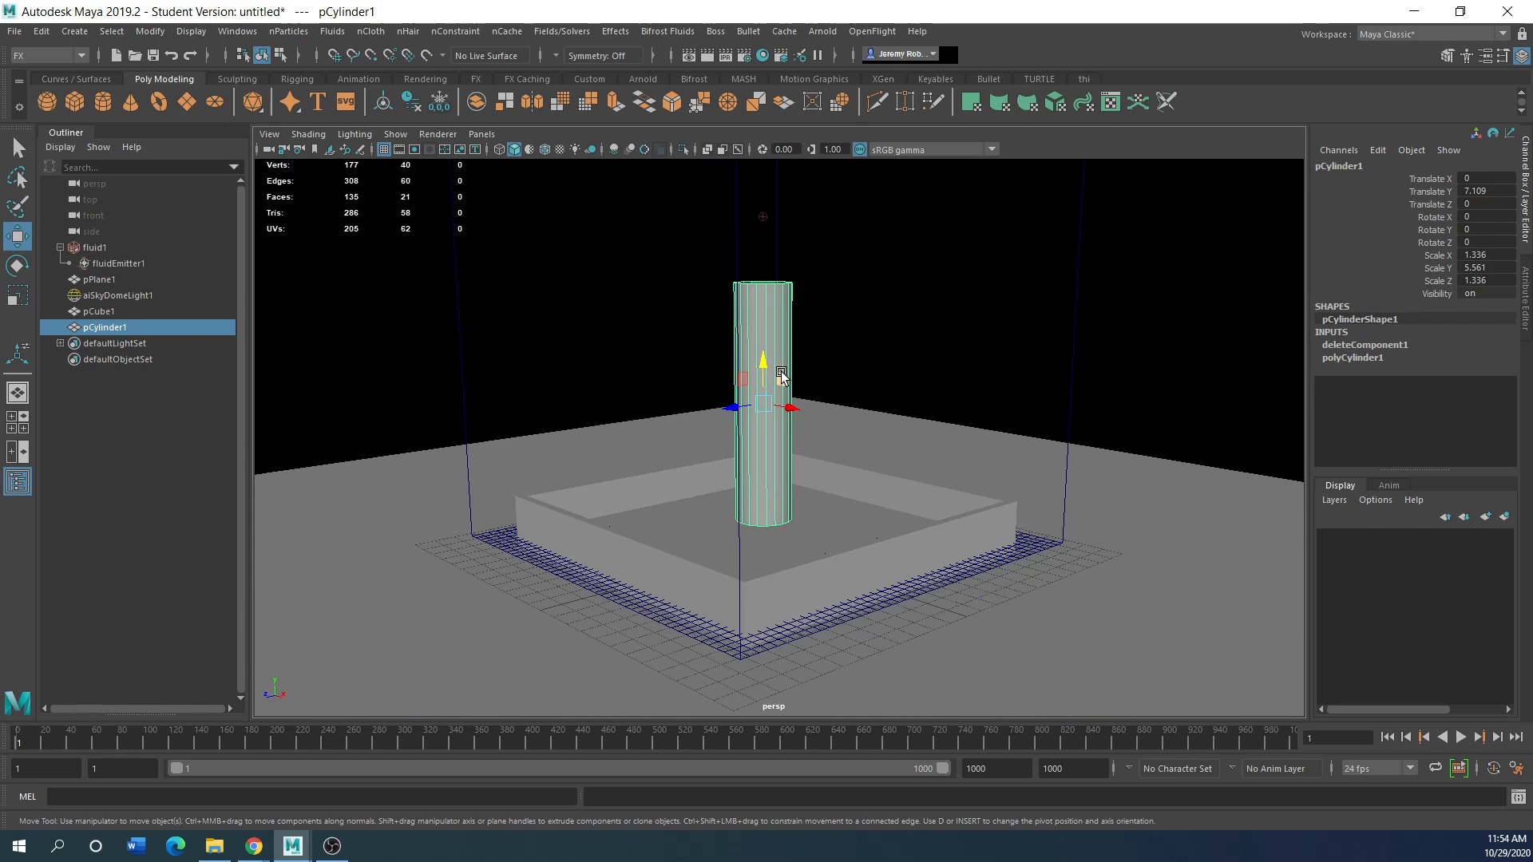
{"action": "left_click_drag", "start_coordinate": [765, 361], "coordinate": [744, 452]}
{"action": "scroll", "coordinate": [753, 442], "scroll_direction": "up", "scroll_amount": 3}
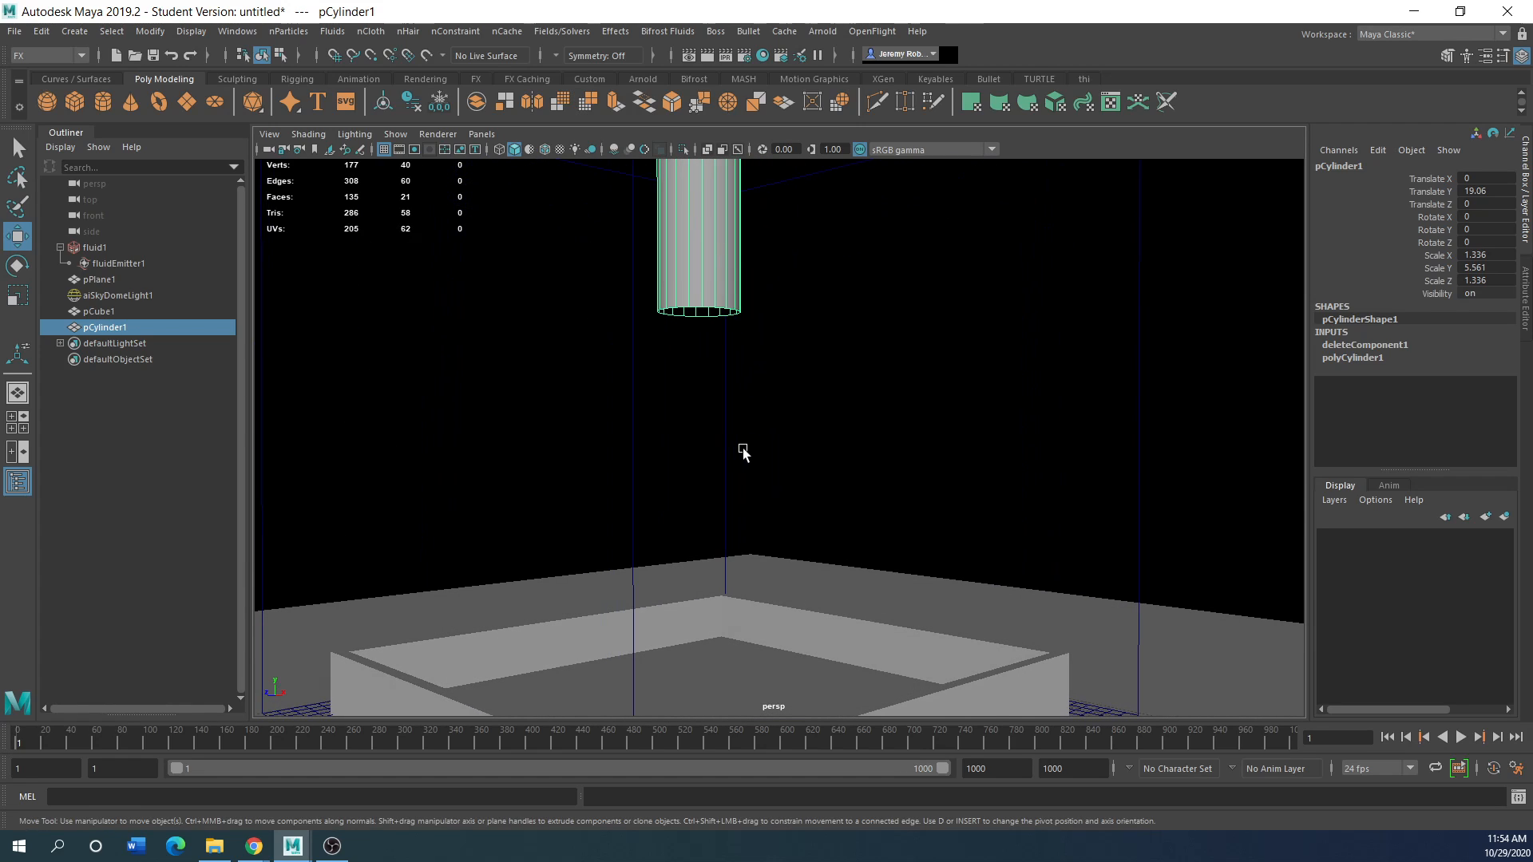
Lower the fluid emitter to Translate Y 4.23 so it sits inside the cylinder's open lower end
{"action": "middle_click_drag", "start_coordinate": [744, 453], "coordinate": [799, 405], "text": "alt"}
{"action": "left_click_drag", "start_coordinate": [798, 405], "coordinate": [766, 435], "text": "alt"}
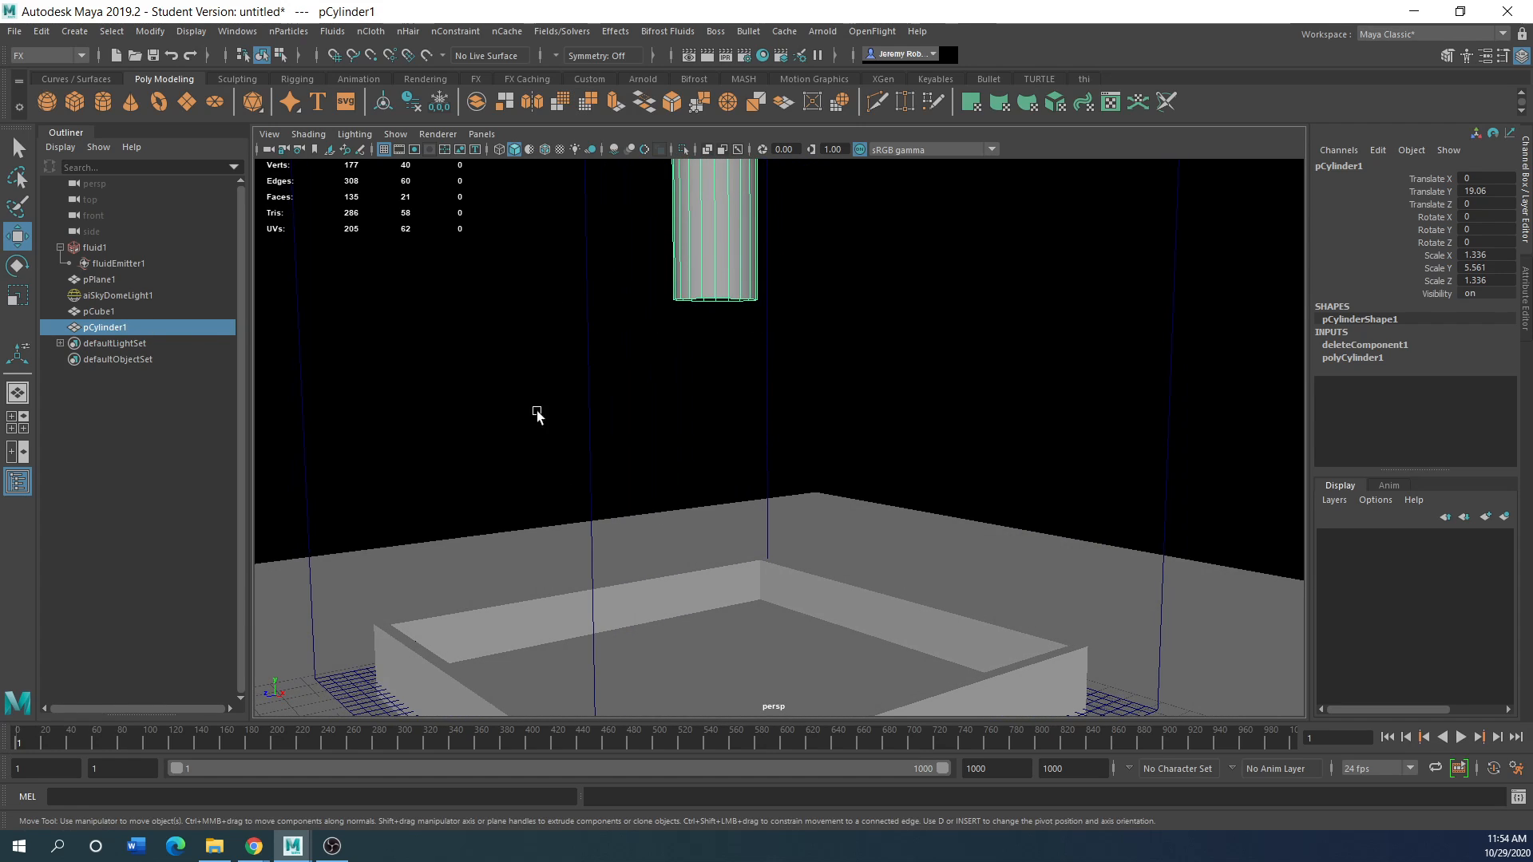
{"action": "scroll", "coordinate": [775, 568], "scroll_direction": "down", "scroll_amount": 2}
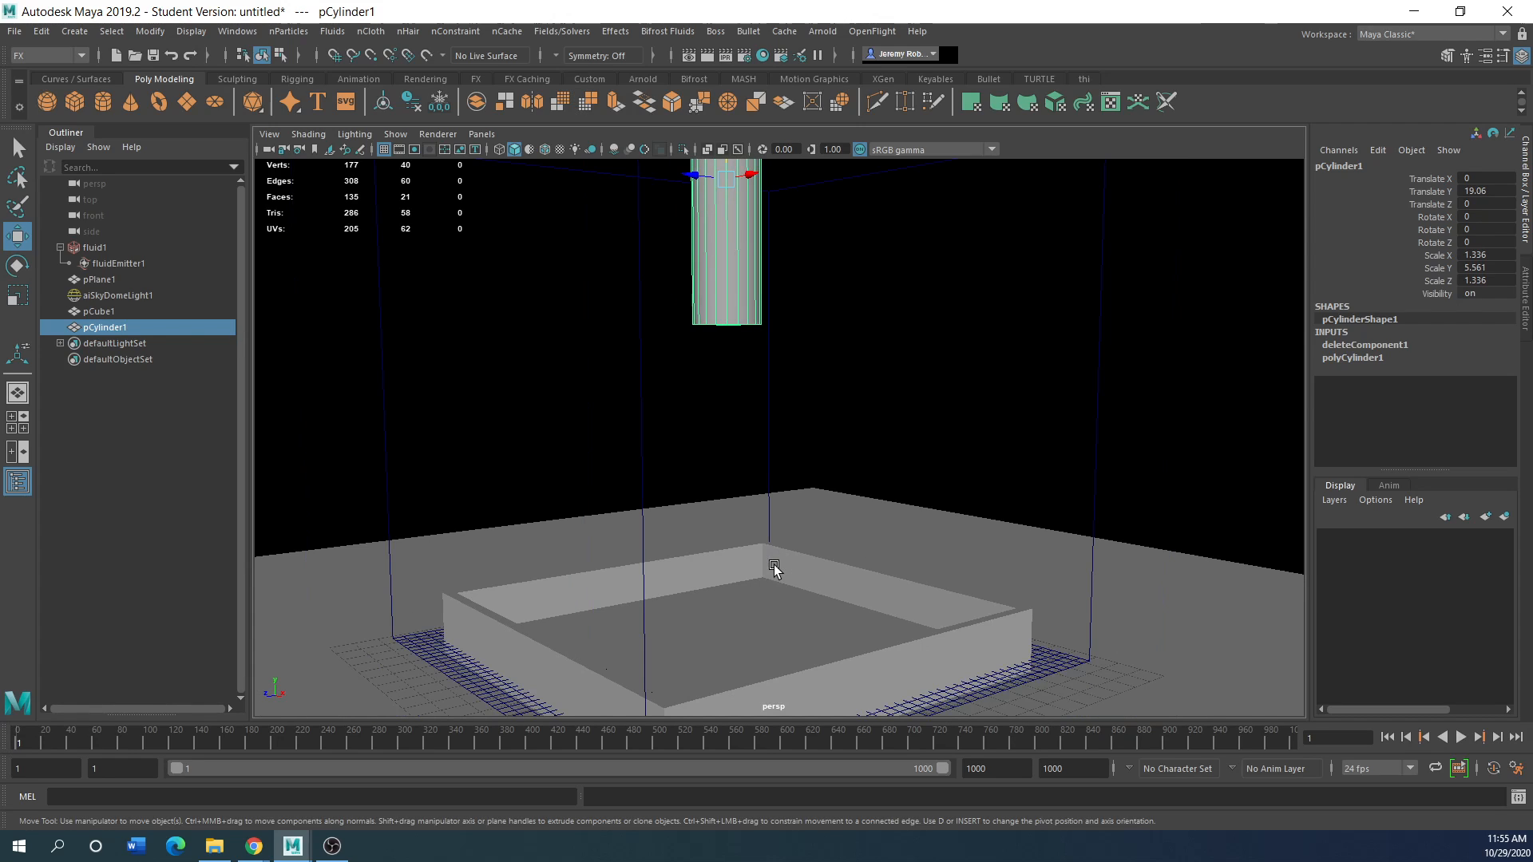
{"action": "left_click", "coordinate": [109, 263]}
{"action": "left_click_drag", "start_coordinate": [743, 230], "coordinate": [731, 260]}
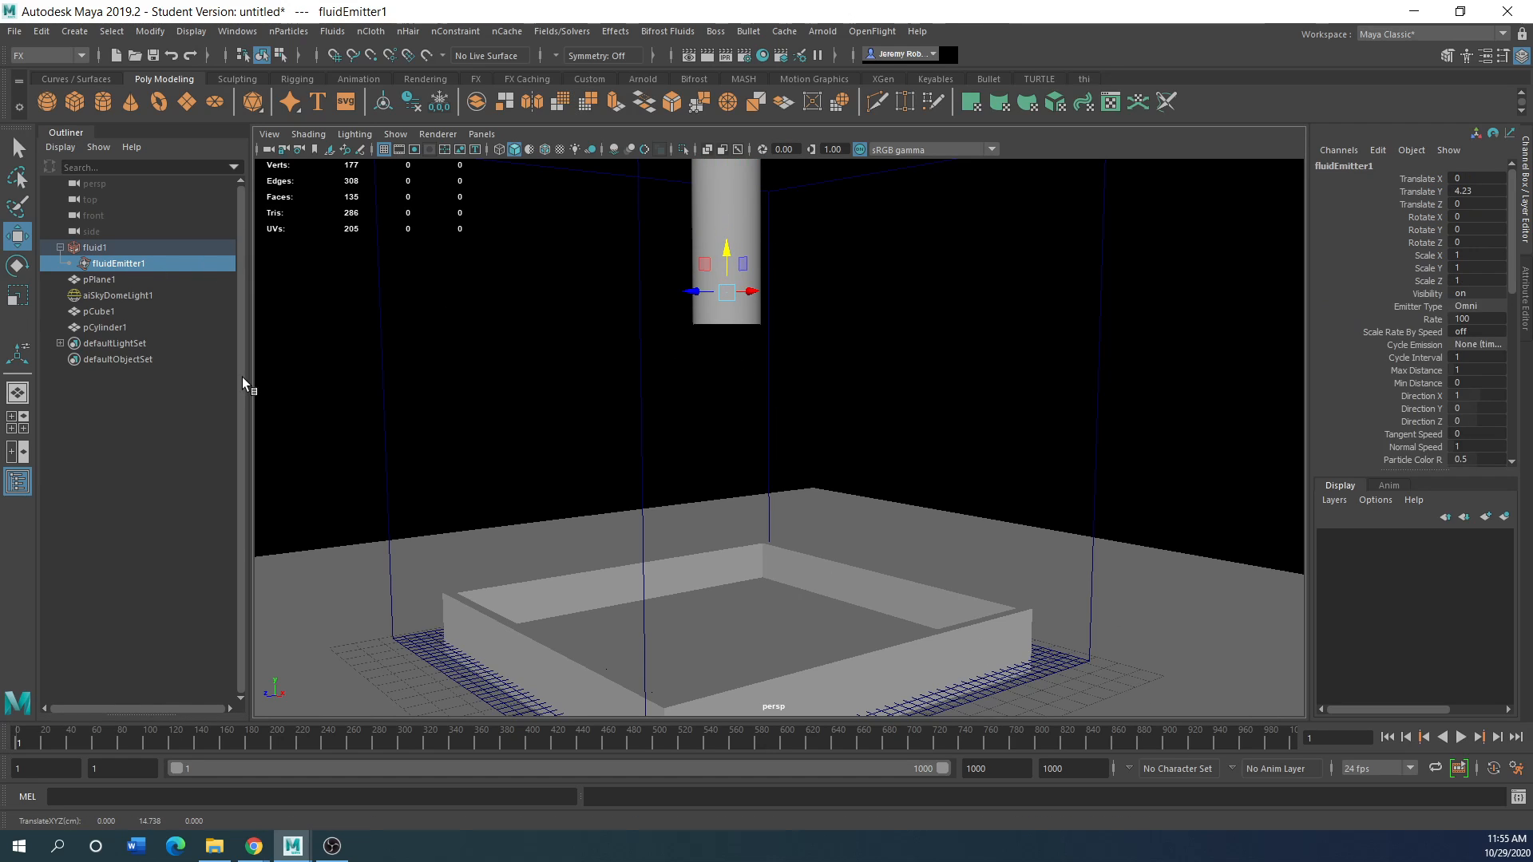
Make the basin collide with the fluid and play the simulation to about frame 801 to check the collision
{"action": "left_click", "coordinate": [96, 248]}
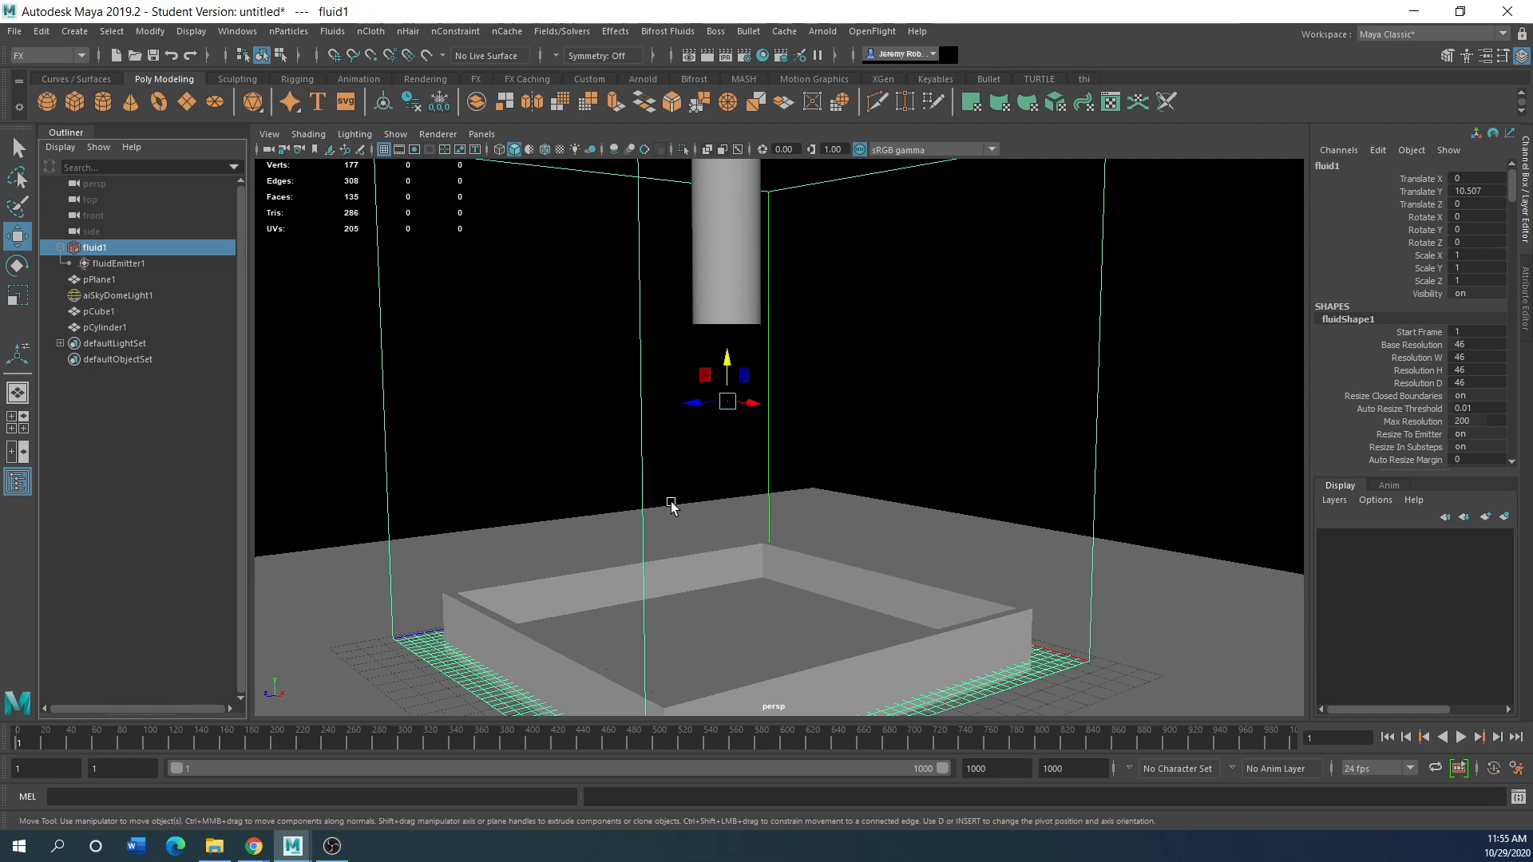
{"action": "left_click", "coordinate": [706, 657], "text": "shift"}
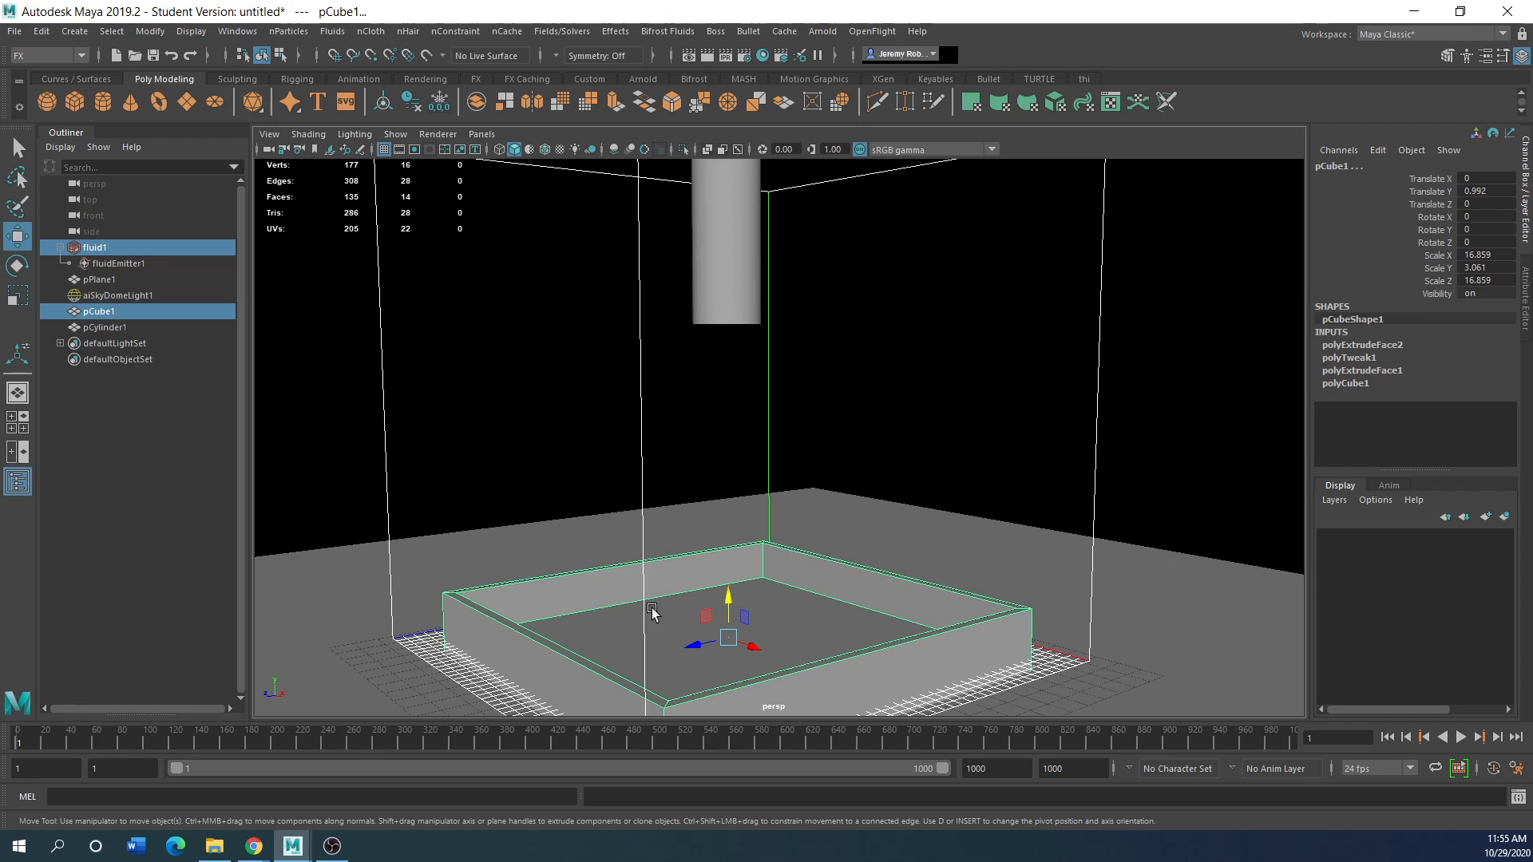
{"action": "left_click", "coordinate": [288, 31]}
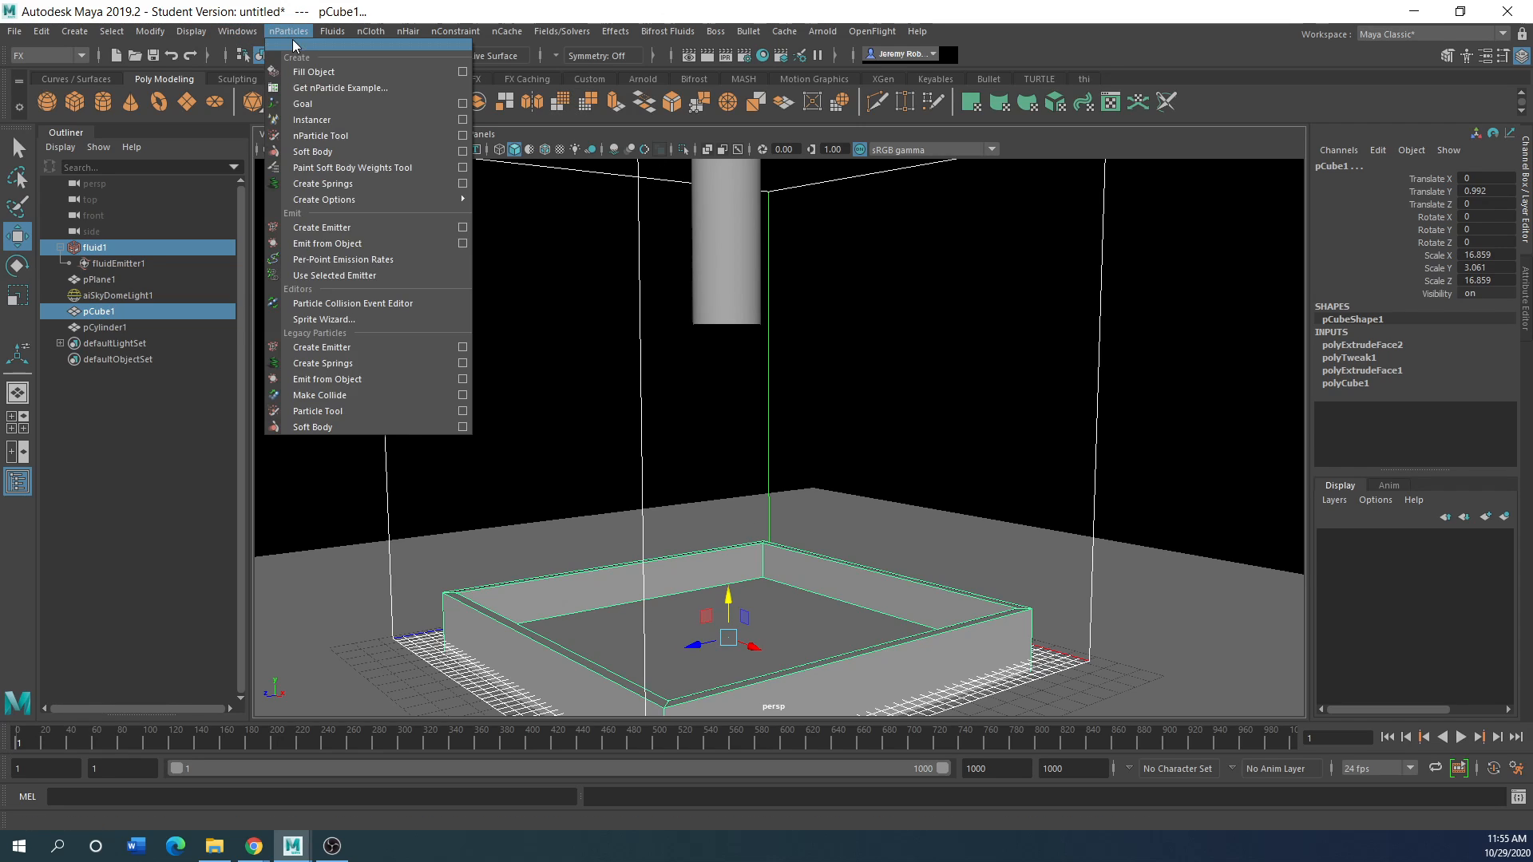
{"action": "mouse_move", "coordinate": [332, 31]}
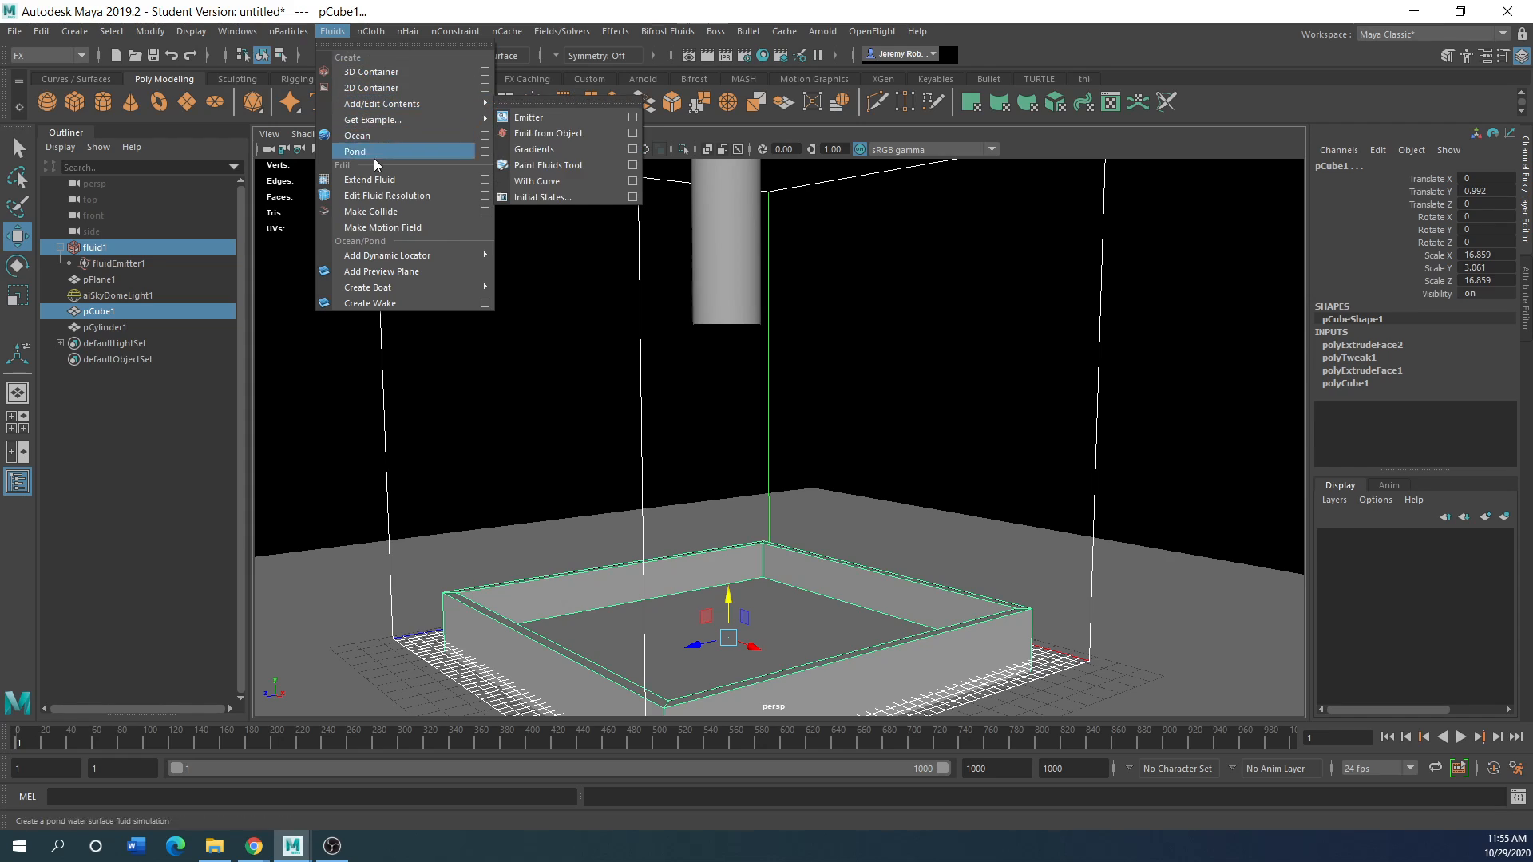
{"action": "left_click", "coordinate": [372, 212]}
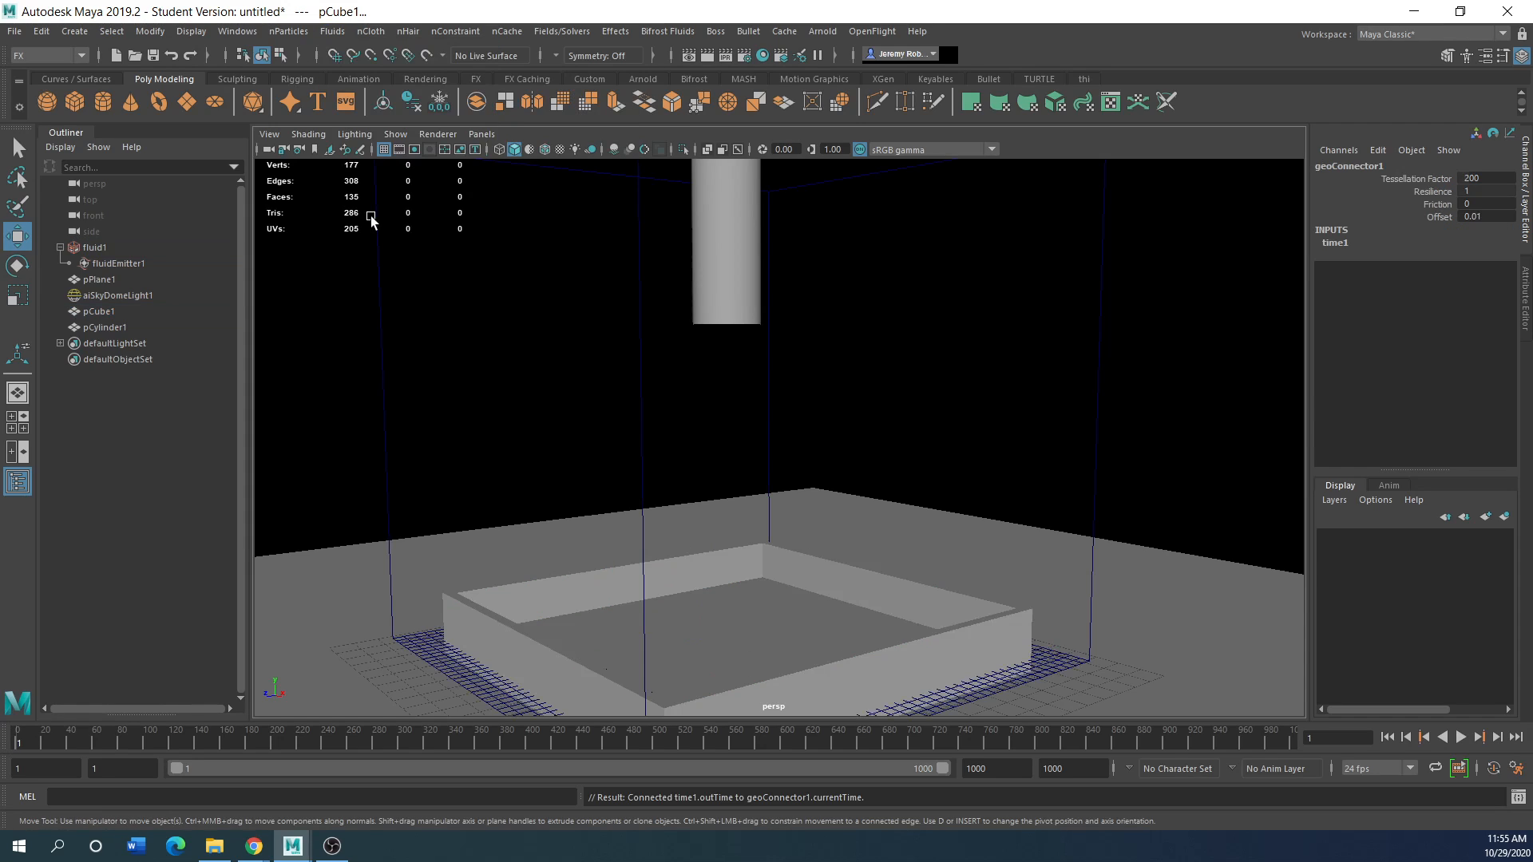
{"action": "left_click", "coordinate": [1463, 738]}
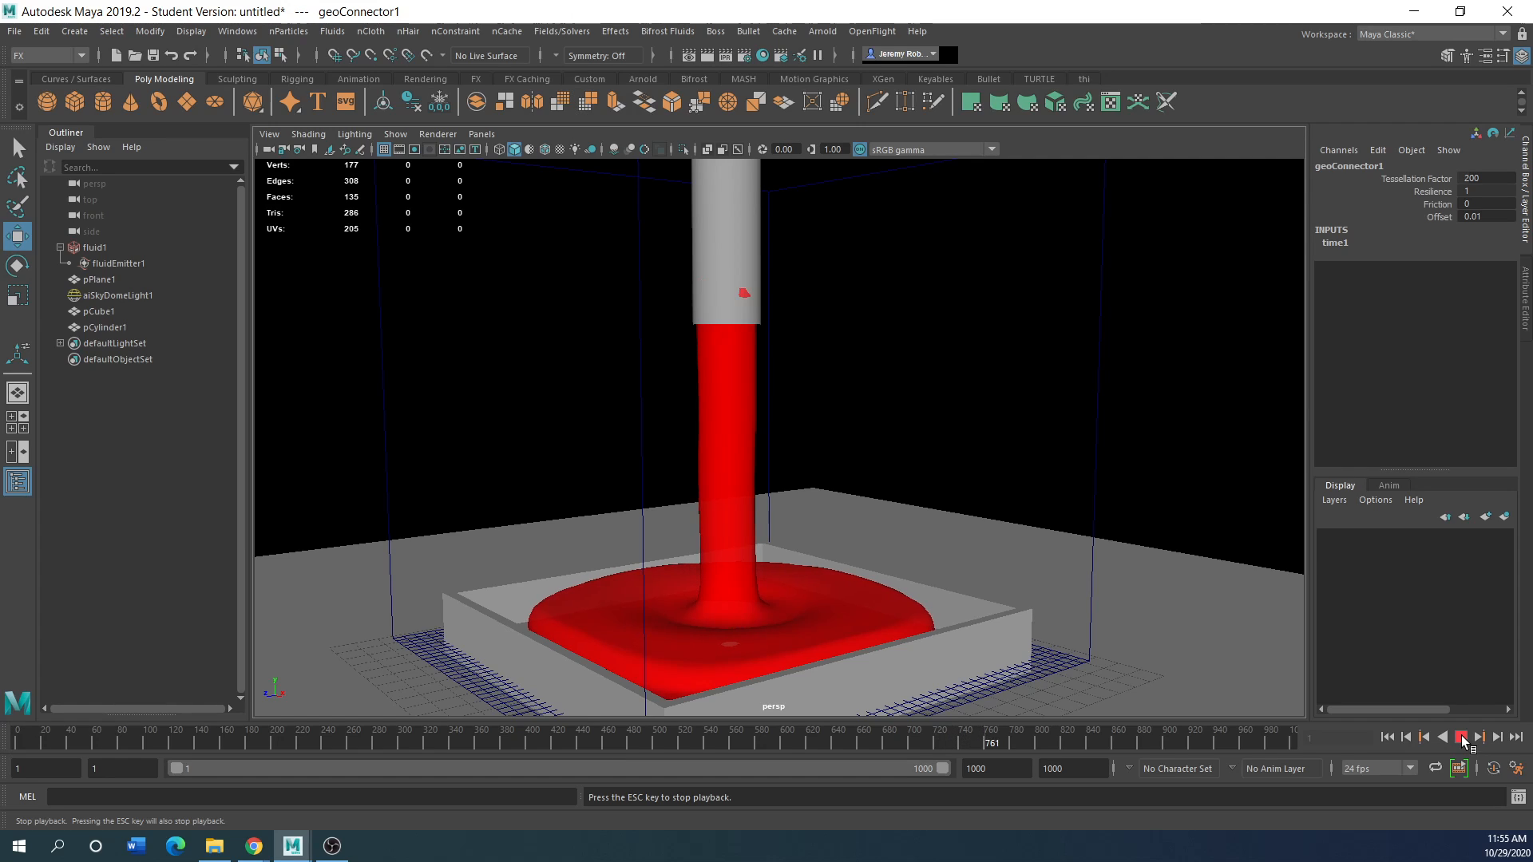
{"action": "left_click", "coordinate": [1462, 738]}
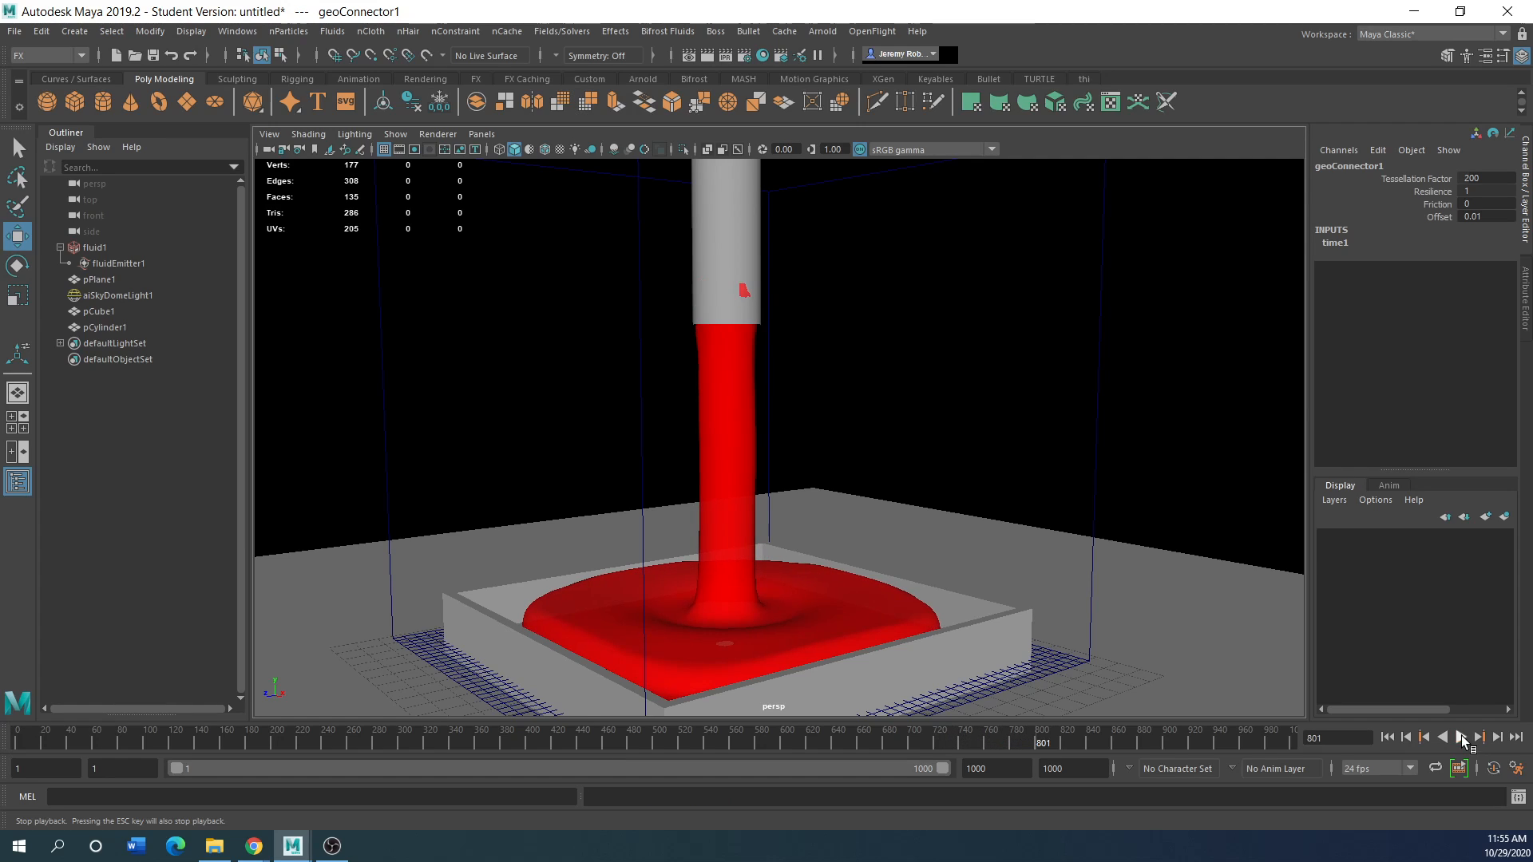
Raise the fluid's shading quality to 2.33 and then slightly further with the simulation playing
{"action": "left_click", "coordinate": [1093, 472]}
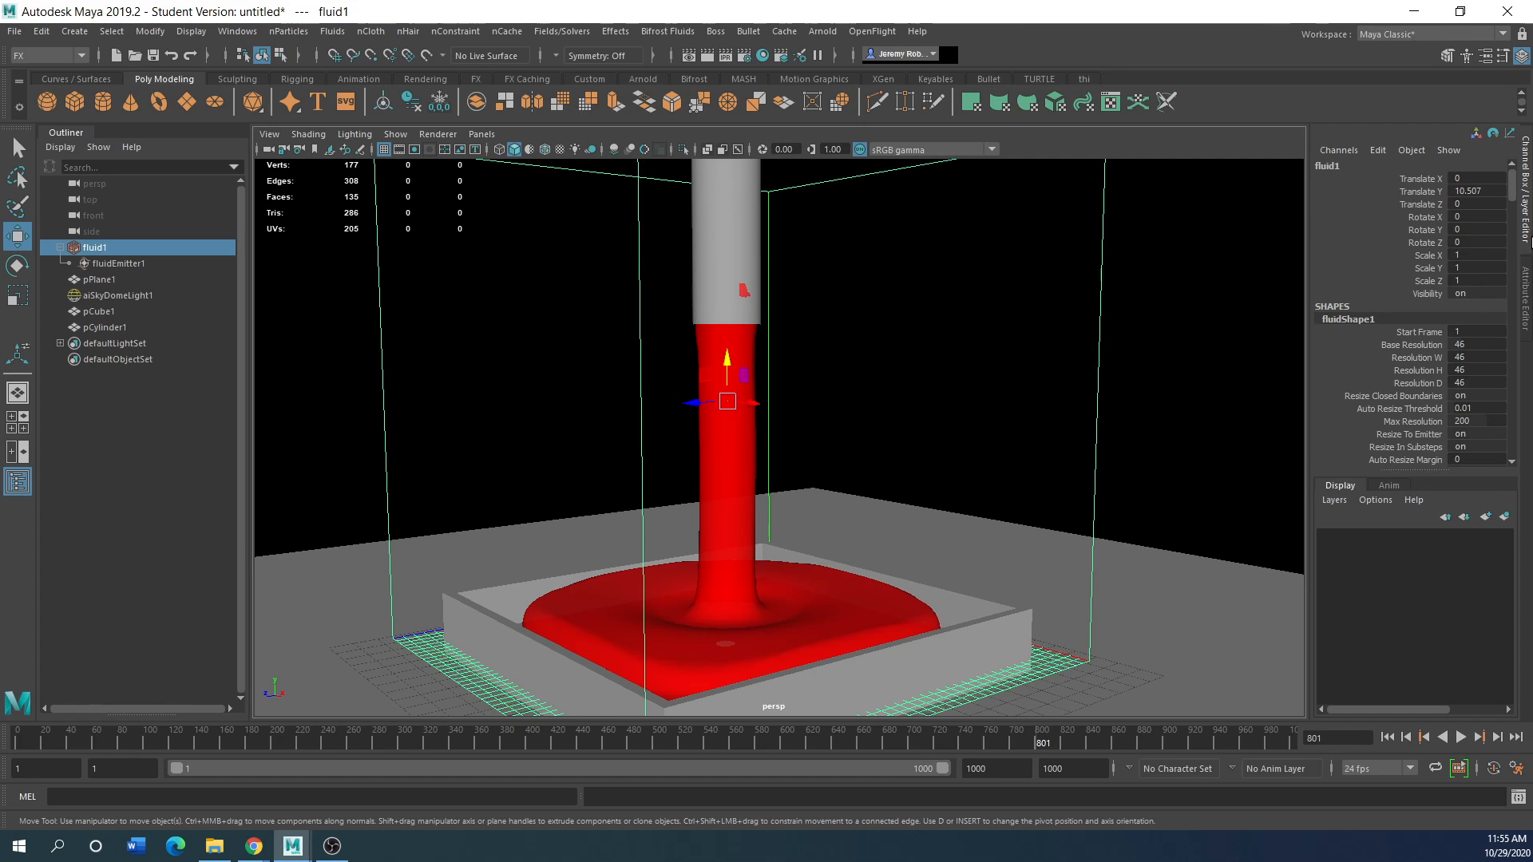
{"action": "left_click", "coordinate": [1525, 289]}
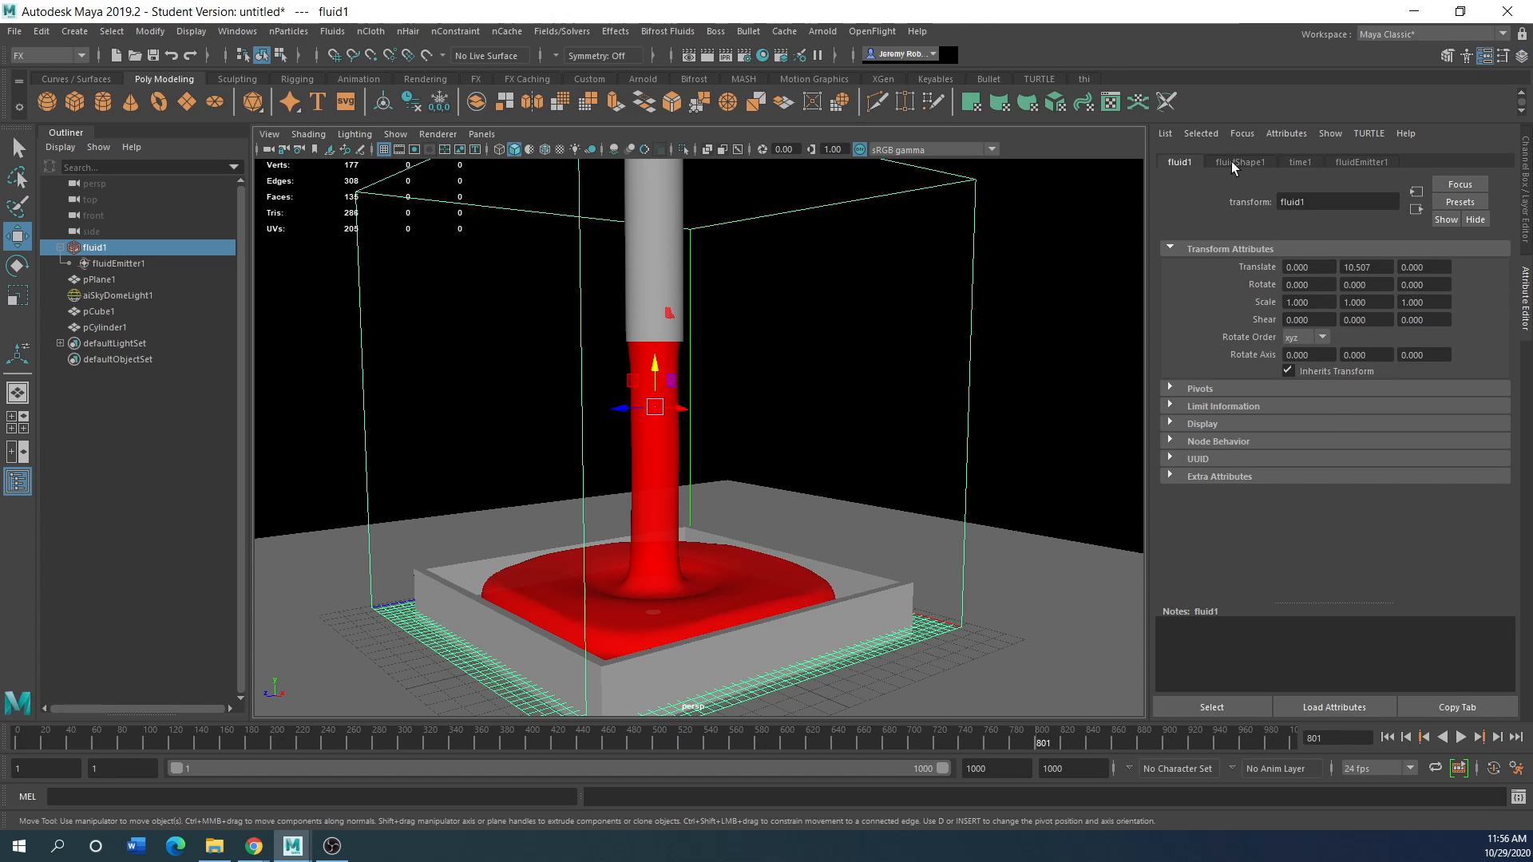
{"action": "left_click", "coordinate": [1236, 161]}
{"action": "left_click", "coordinate": [1200, 481]}
{"action": "scroll", "coordinate": [1199, 480], "scroll_direction": "down", "scroll_amount": 2}
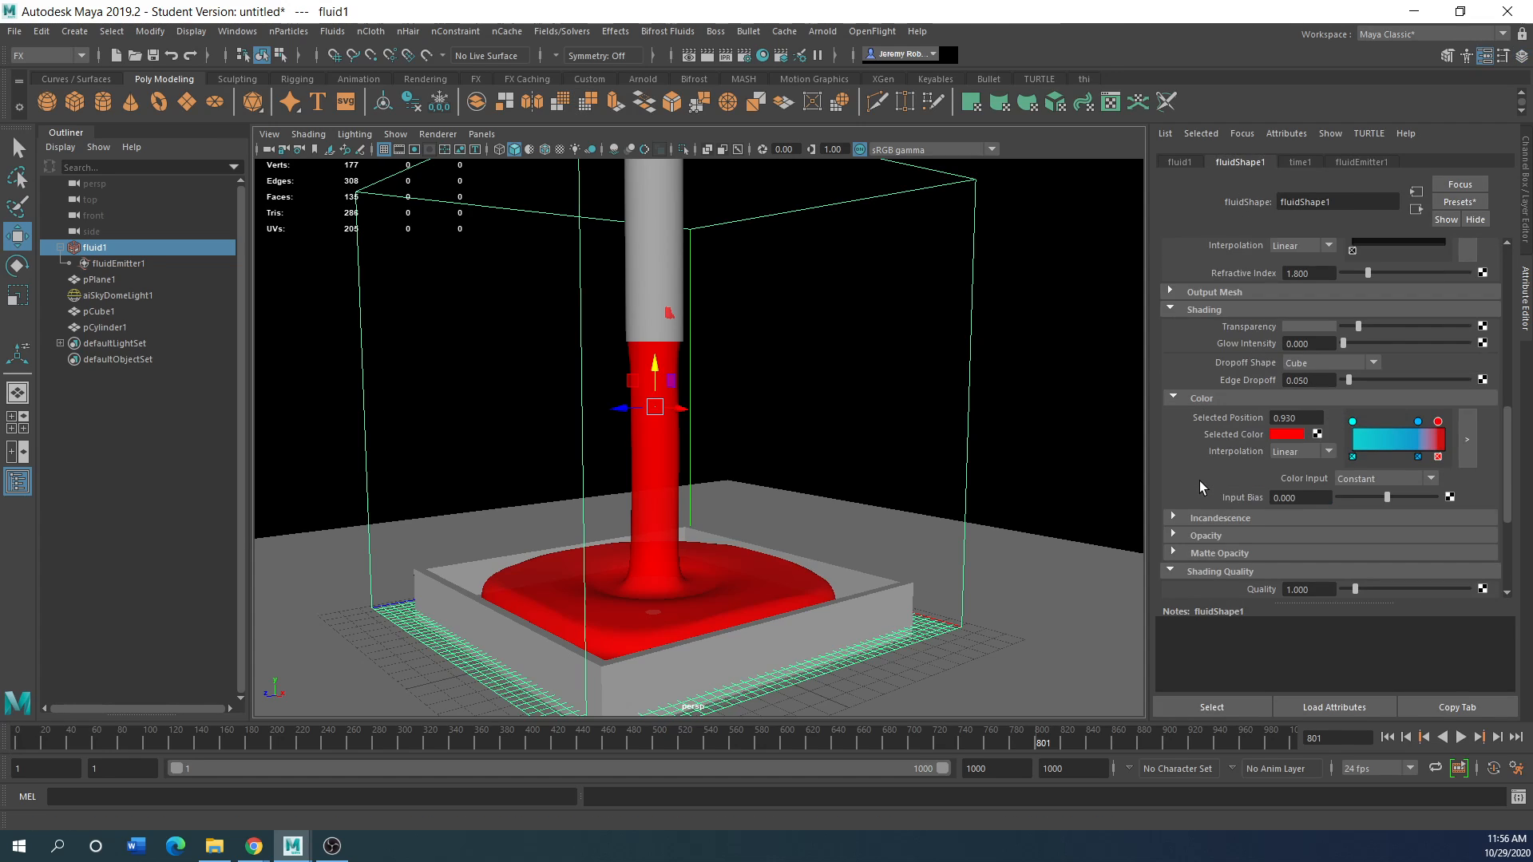
{"action": "scroll", "coordinate": [1199, 481], "scroll_direction": "down", "scroll_amount": 4}
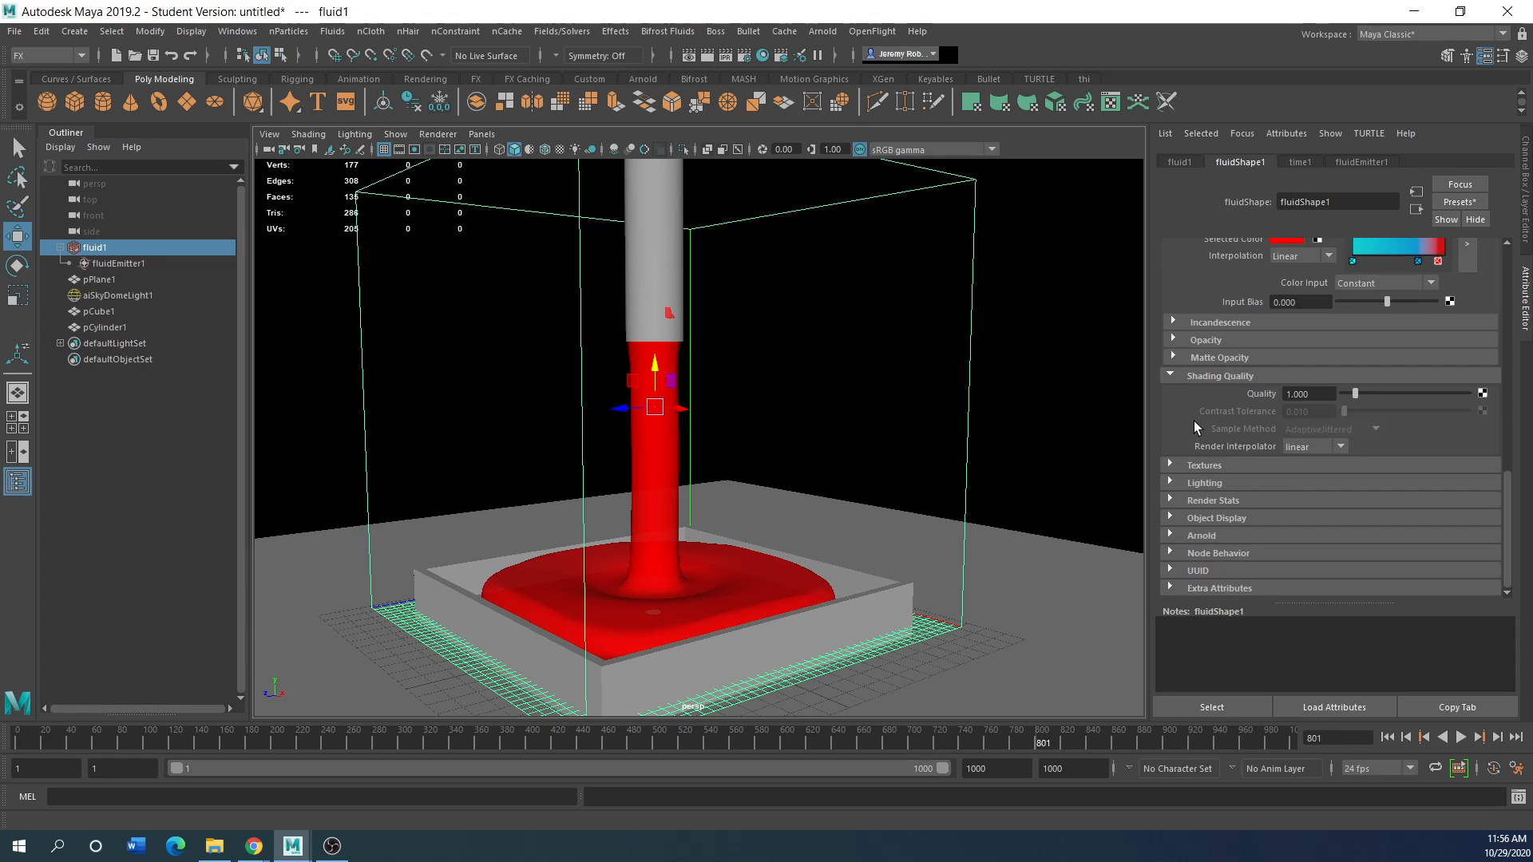
{"action": "left_click", "coordinate": [1172, 376]}
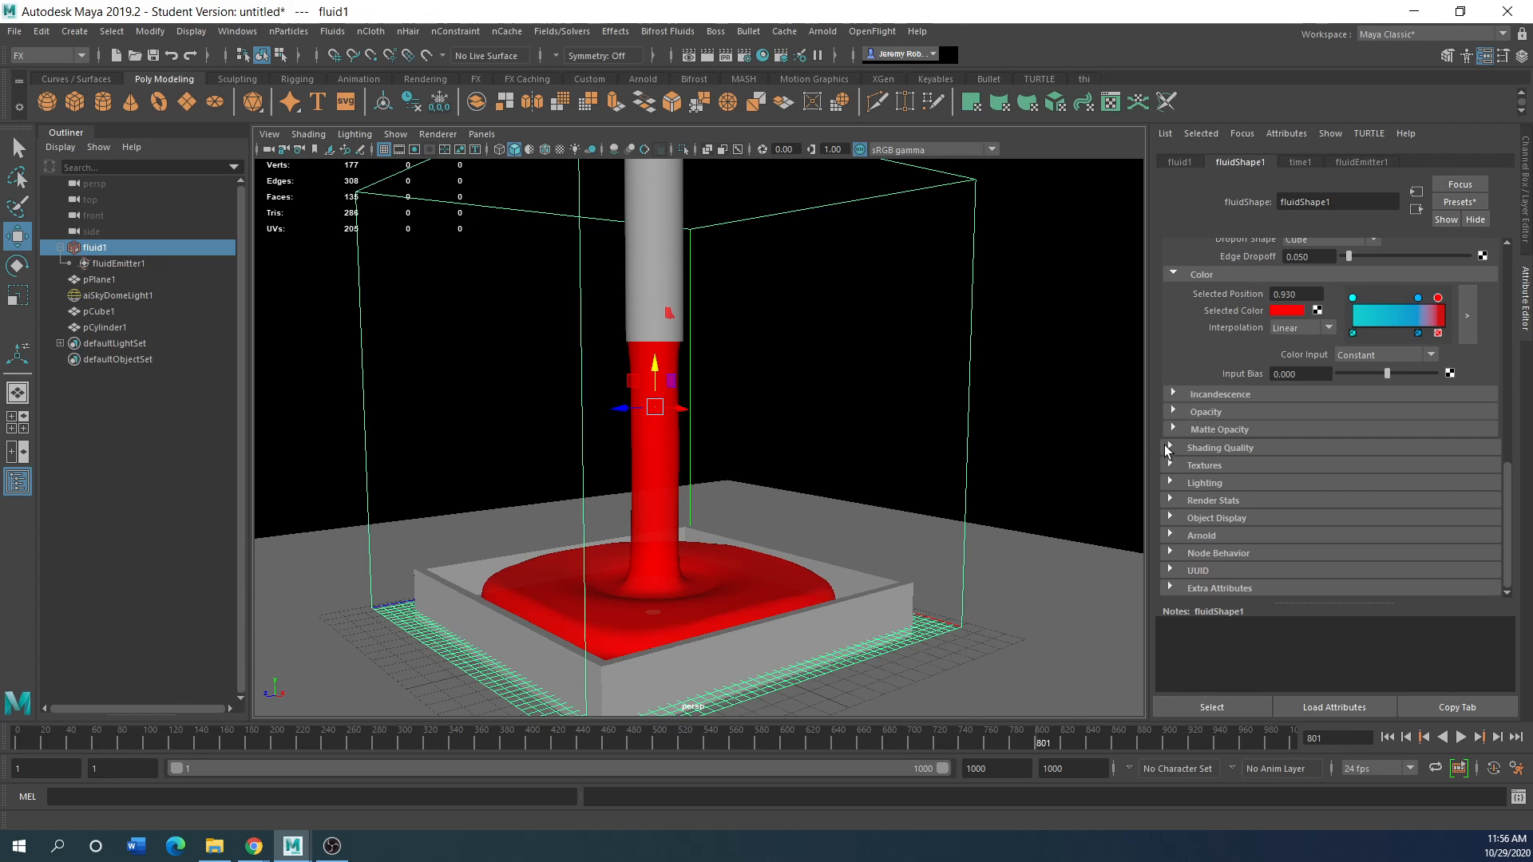
{"action": "scroll", "coordinate": [1196, 404], "scroll_direction": "up", "scroll_amount": 3}
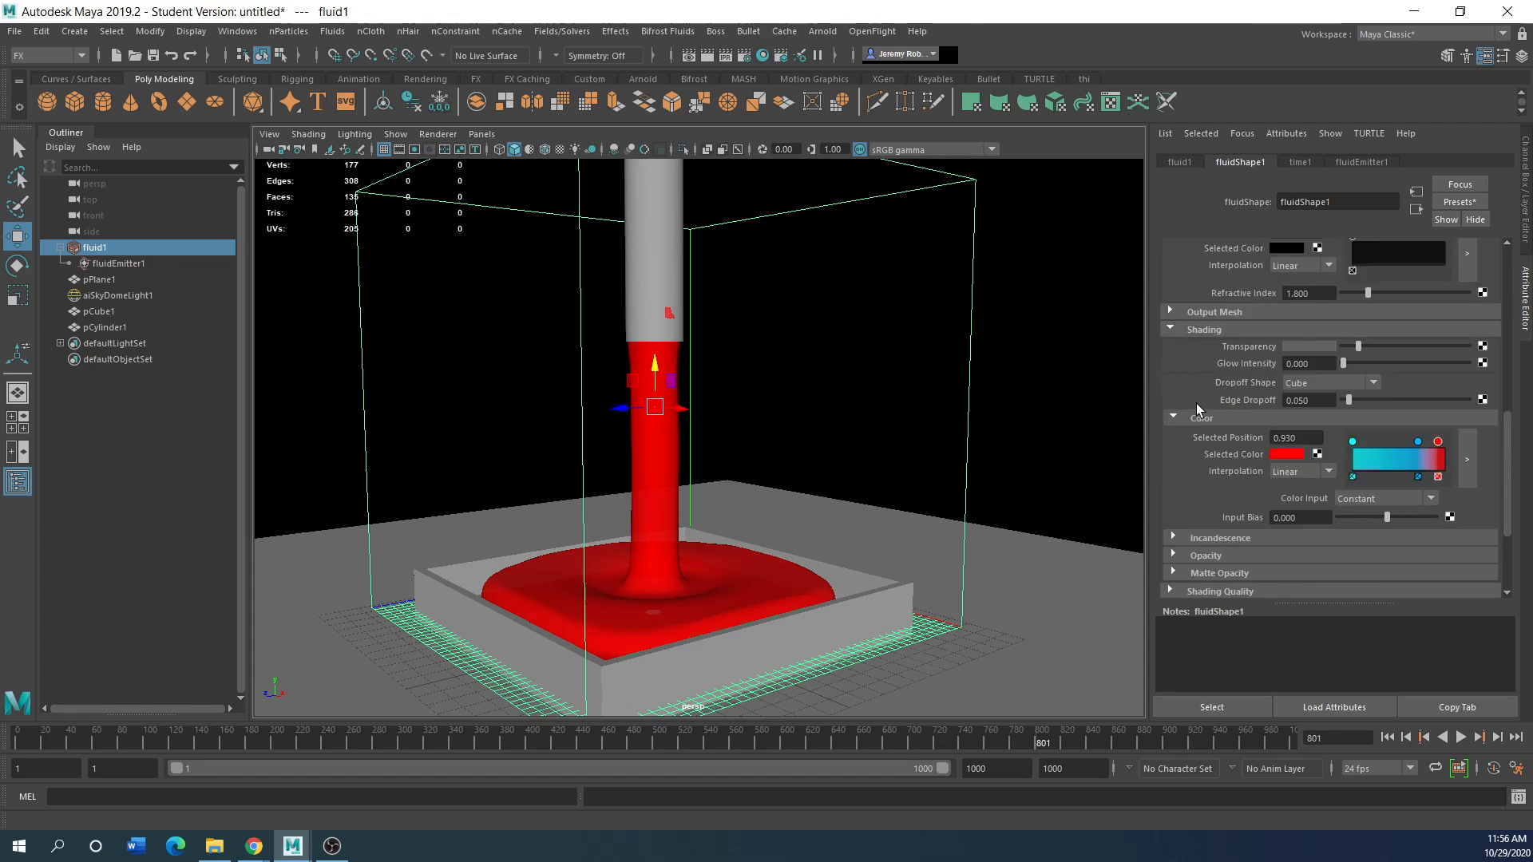
{"action": "scroll", "coordinate": [1191, 451], "scroll_direction": "down", "scroll_amount": 3}
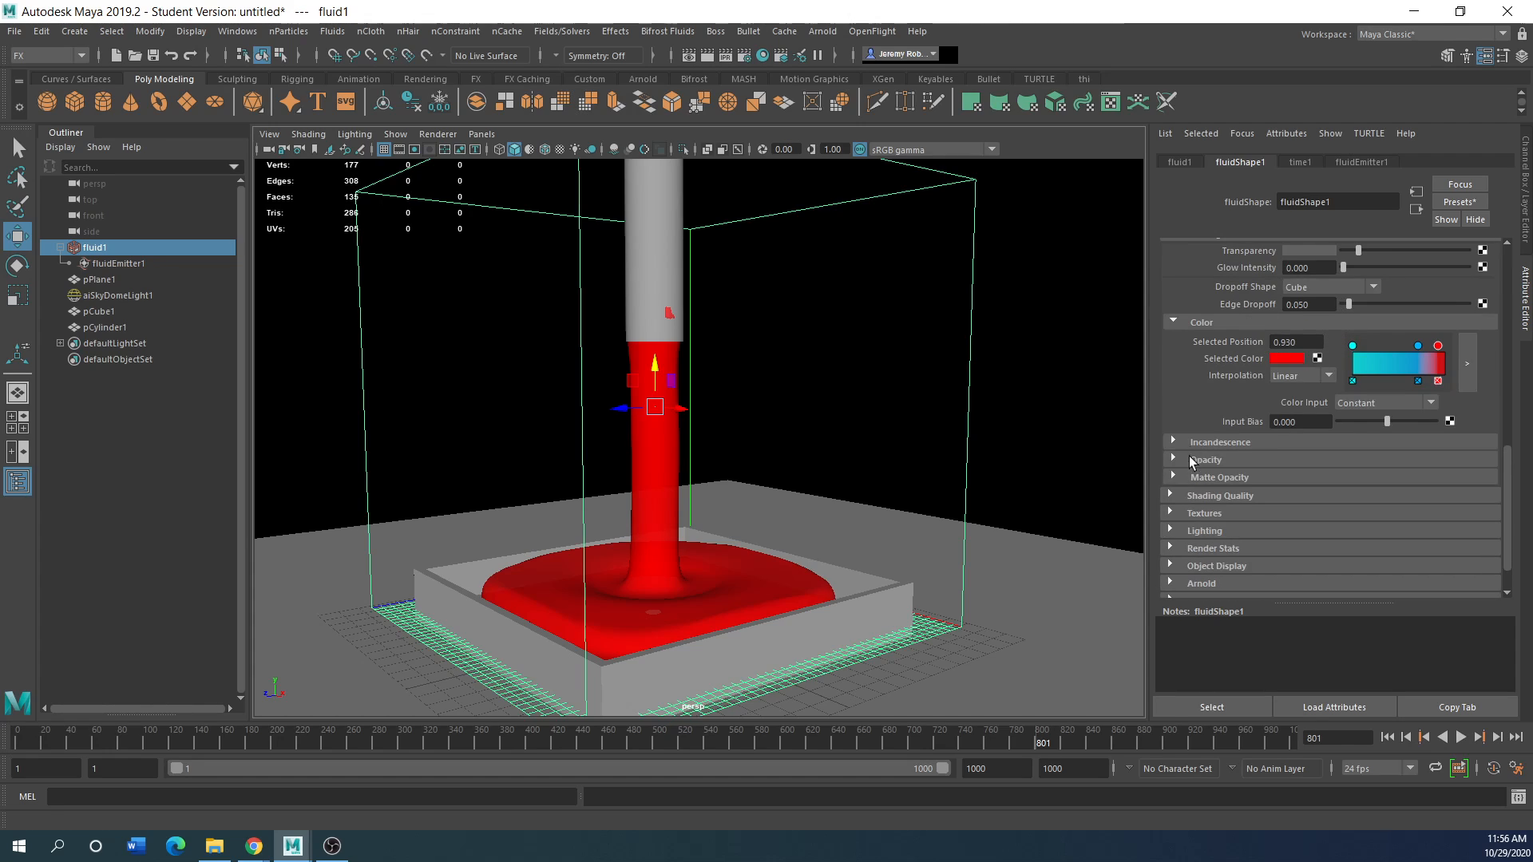
{"action": "left_click", "coordinate": [1172, 496]}
{"action": "left_click_drag", "start_coordinate": [1355, 509], "coordinate": [1372, 510]}
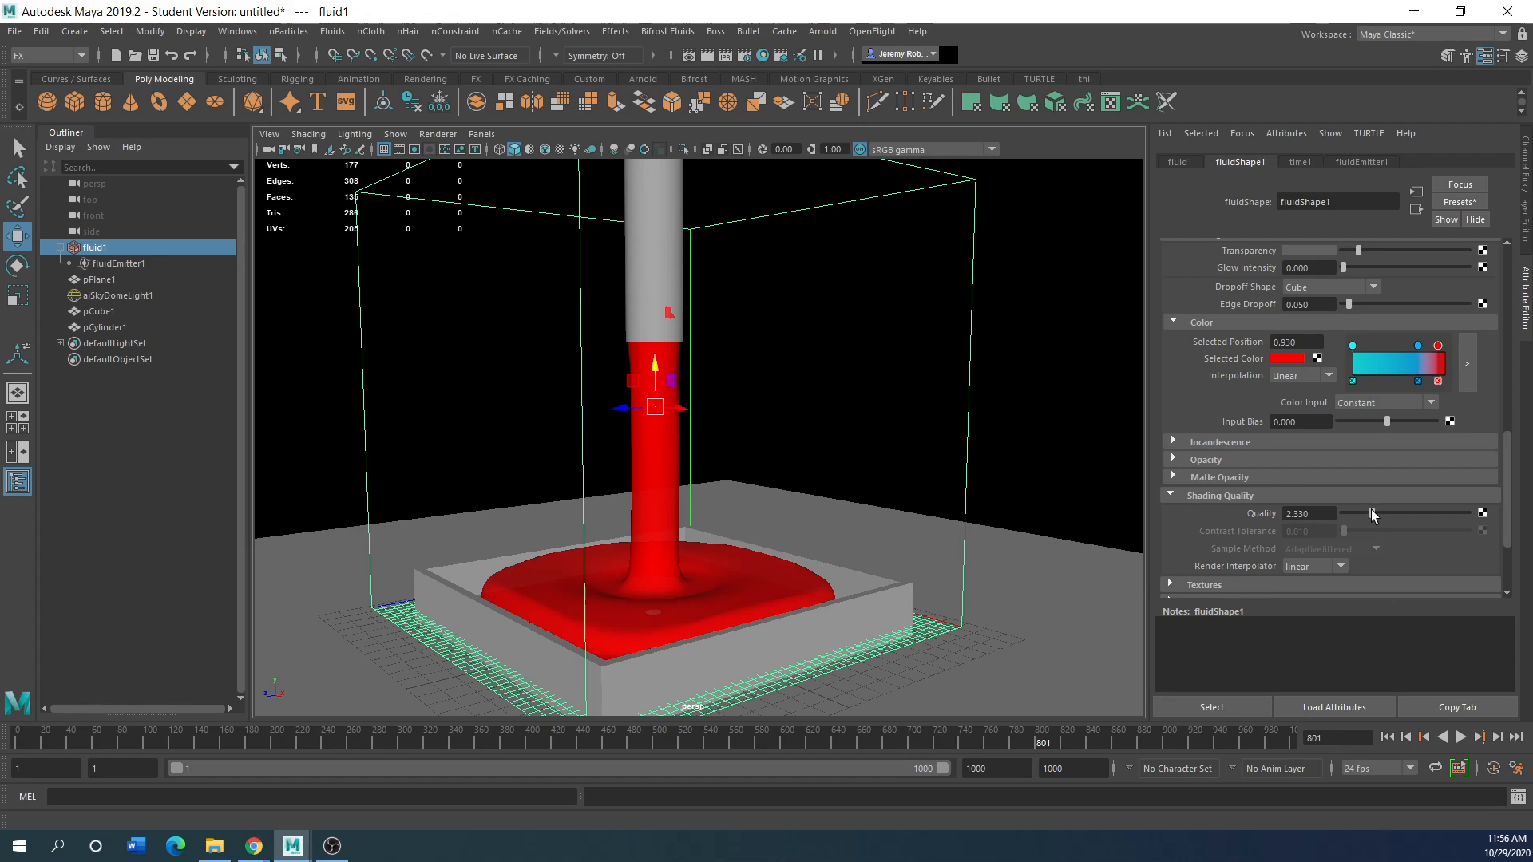
{"action": "left_click", "coordinate": [1462, 738]}
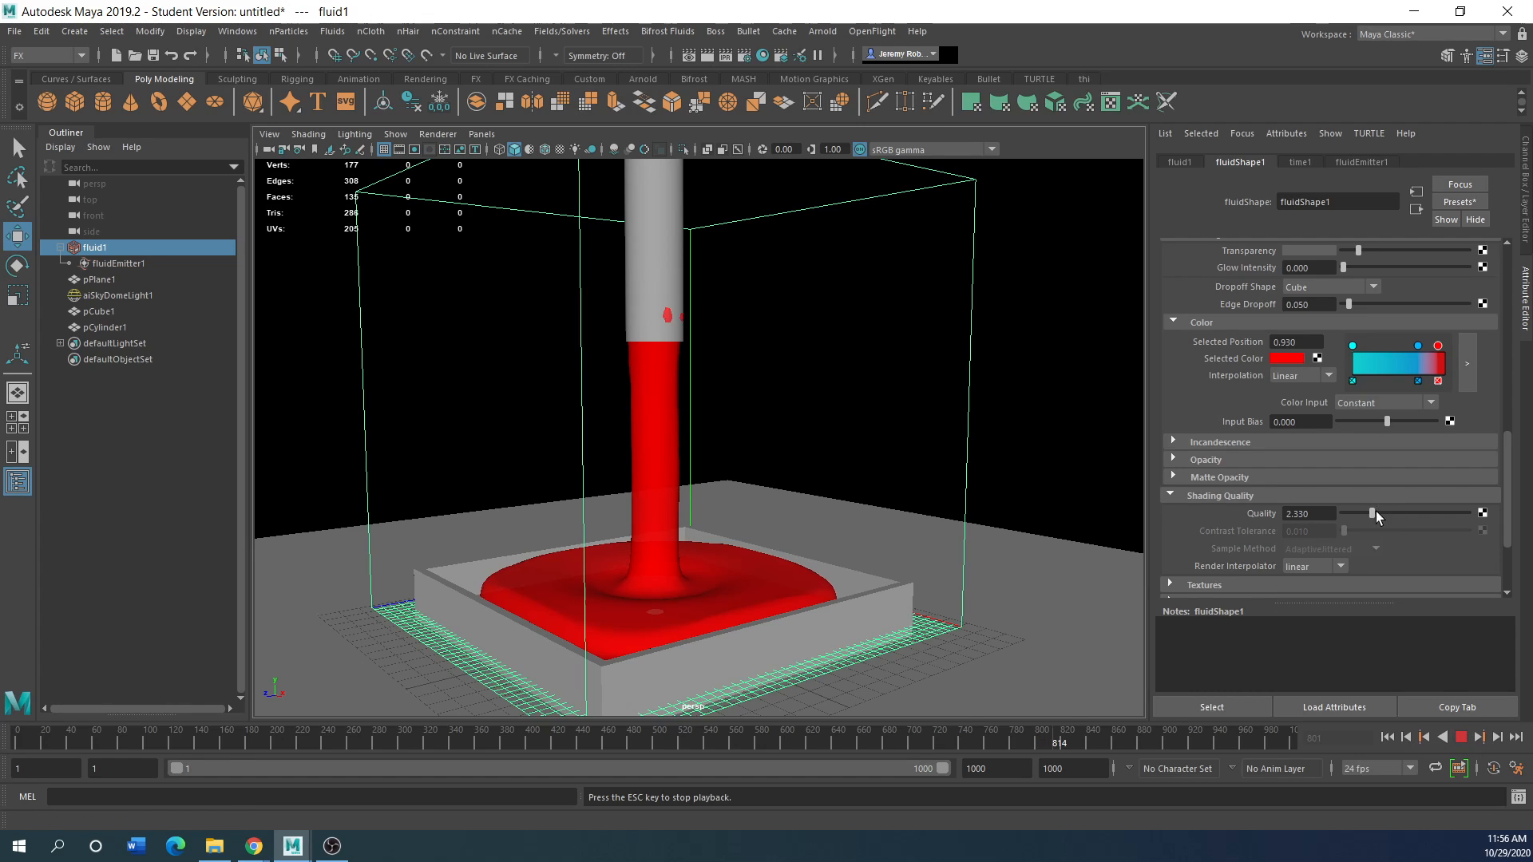
{"action": "left_click_drag", "start_coordinate": [1377, 511], "coordinate": [1391, 510]}
Look over the fluid's dynamic simulation settings while the simulation keeps playing
{"action": "scroll", "coordinate": [1232, 484], "scroll_direction": "up", "scroll_amount": 10}
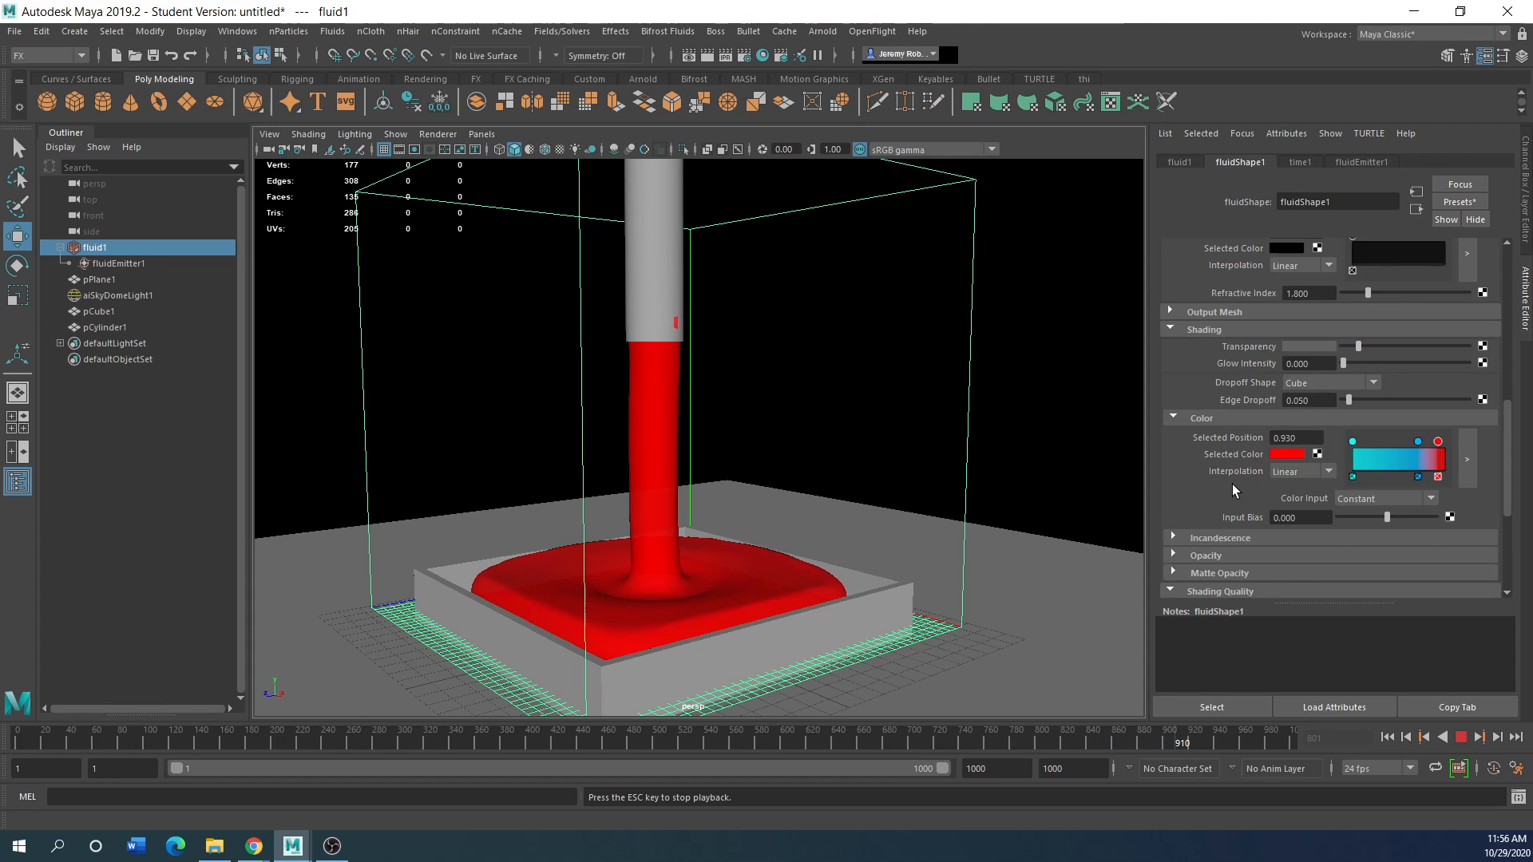
{"action": "scroll", "coordinate": [1212, 473], "scroll_direction": "up", "scroll_amount": 3}
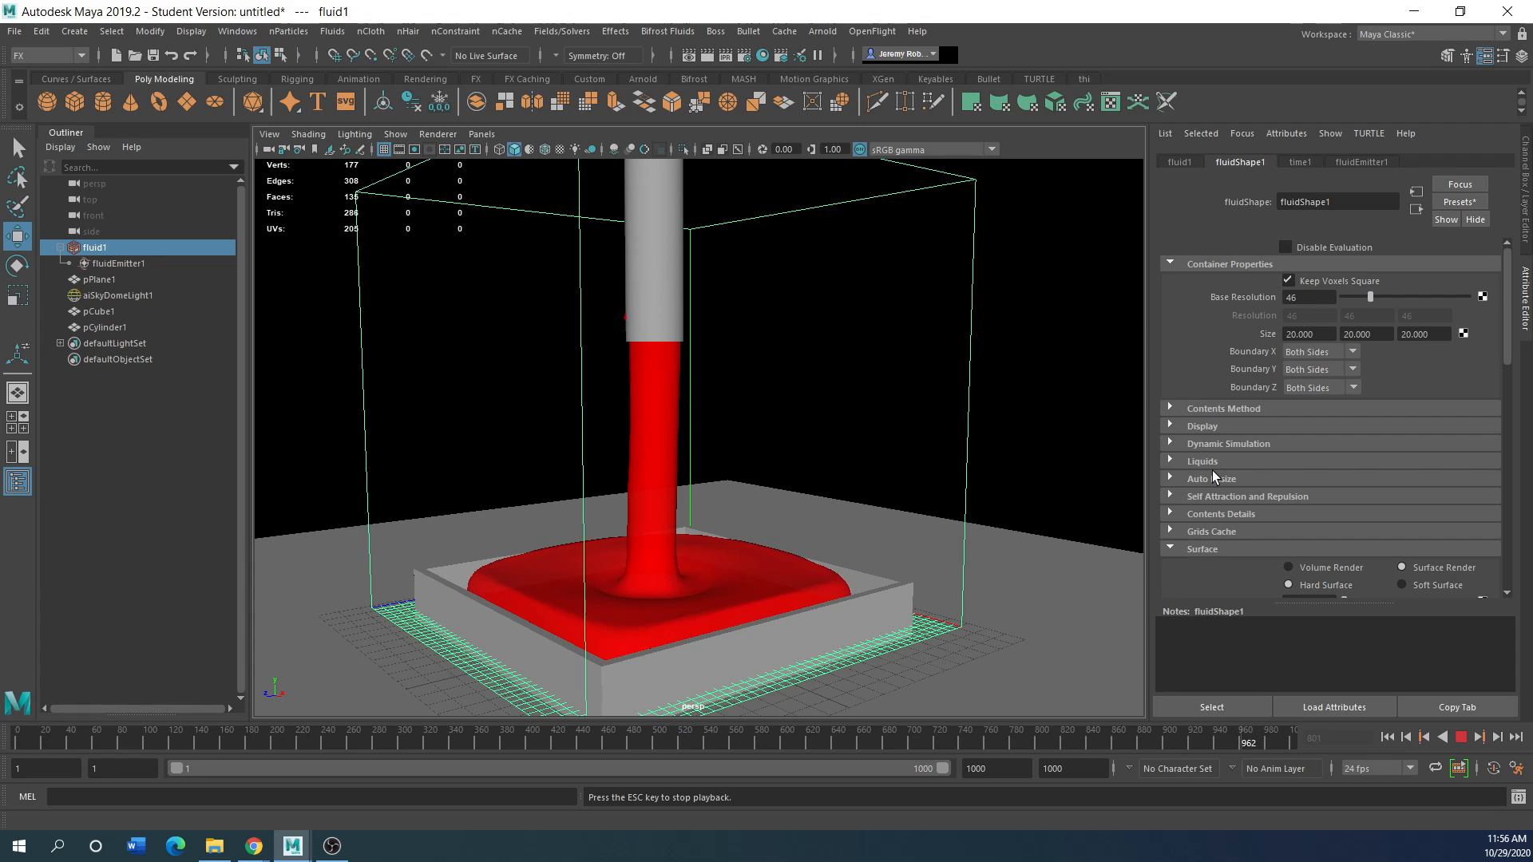
{"action": "left_click", "coordinate": [1174, 443]}
{"action": "left_click", "coordinate": [1171, 443]}
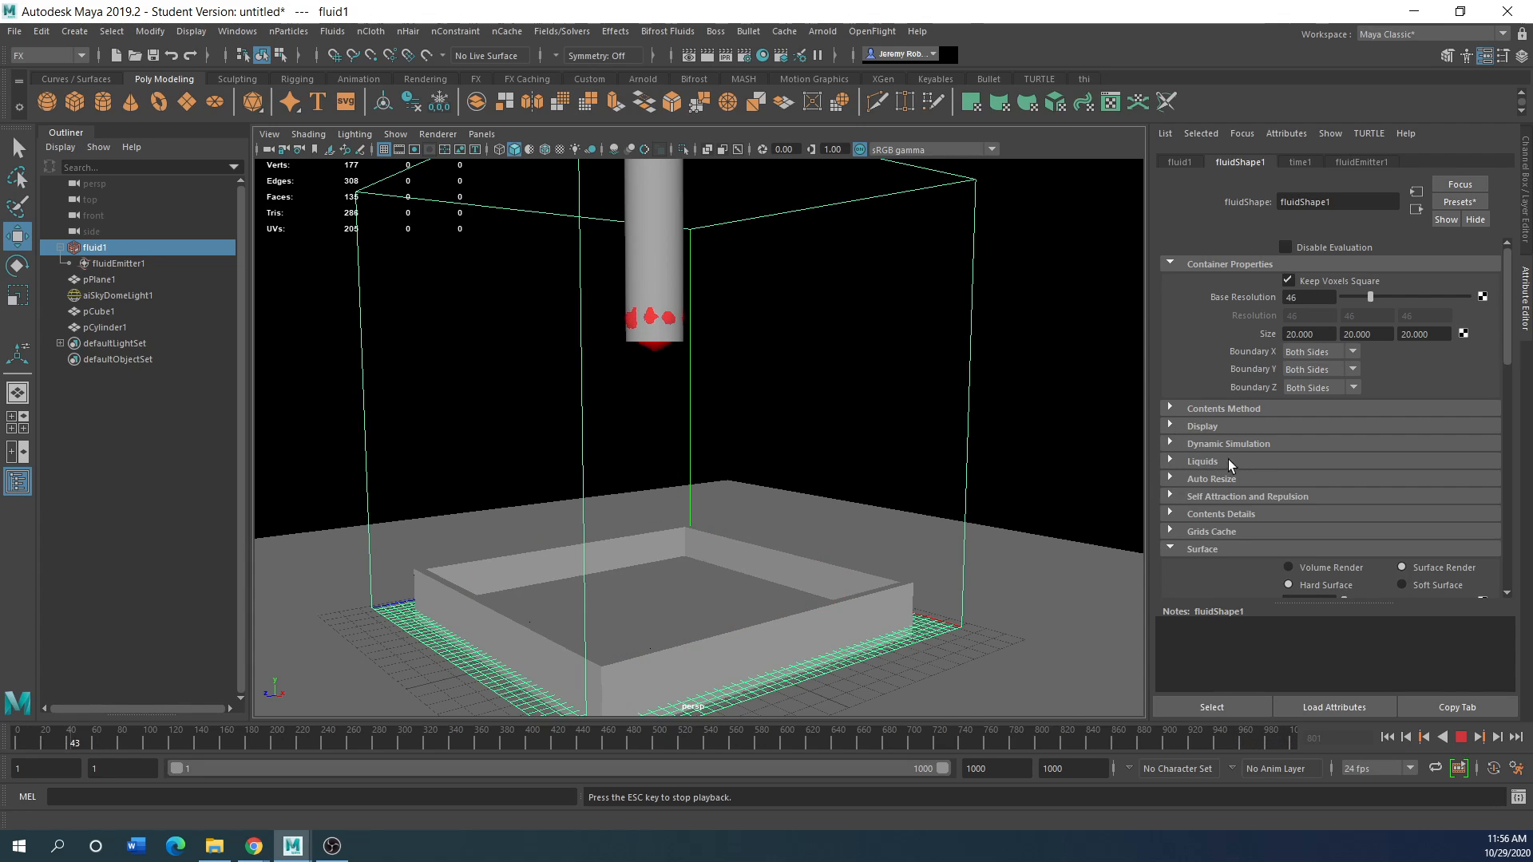
{"action": "left_click", "coordinate": [1169, 443]}
{"action": "left_click", "coordinate": [1170, 444]}
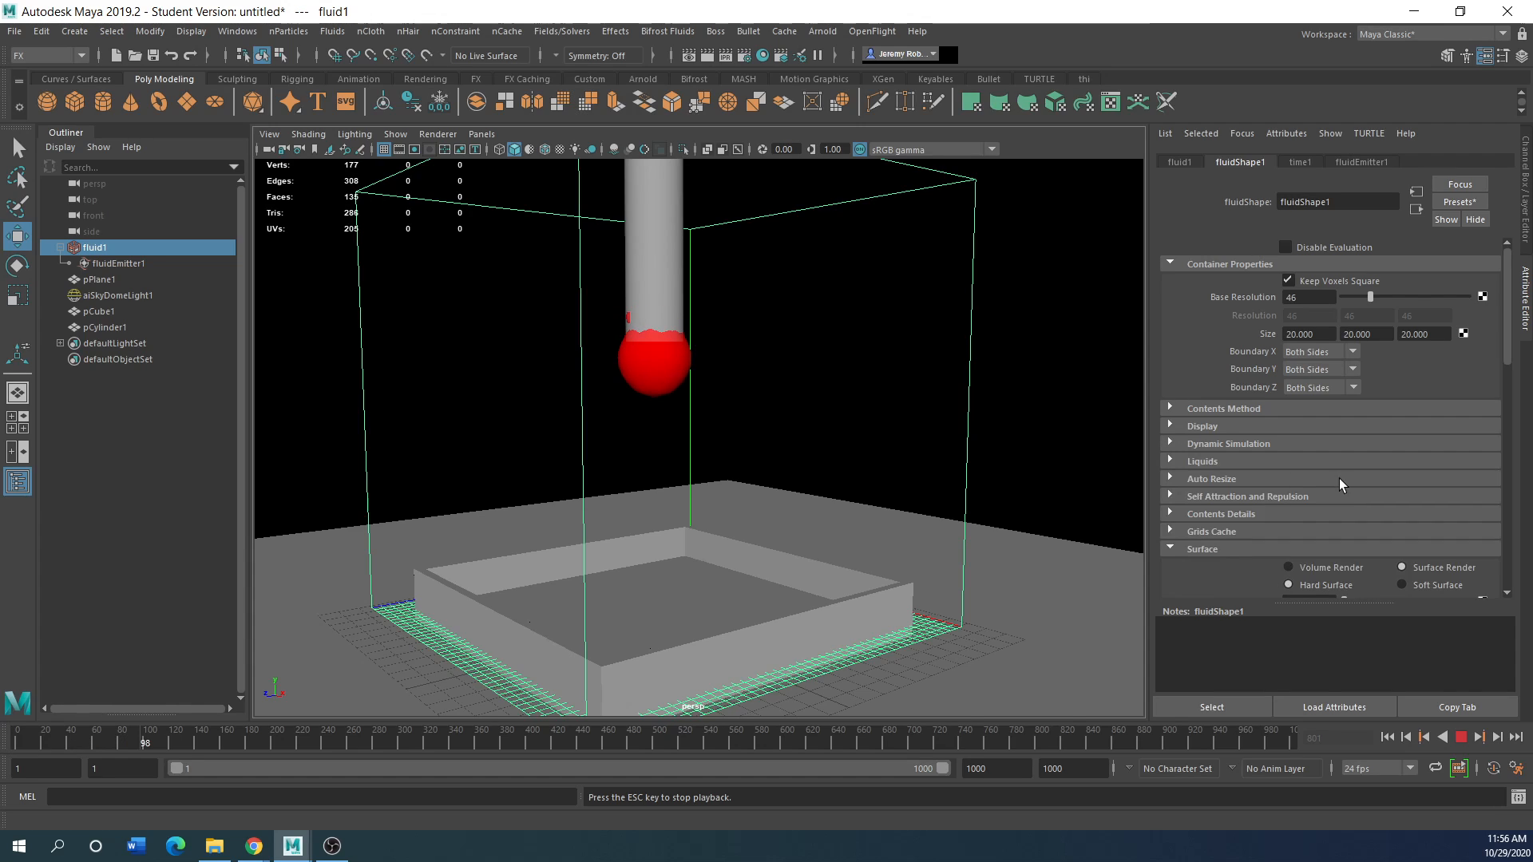
Set the fluid's viscosity to 0.316 in its dynamic simulation settings and let the simulation play to about frame 960
{"action": "left_click", "coordinate": [1172, 444]}
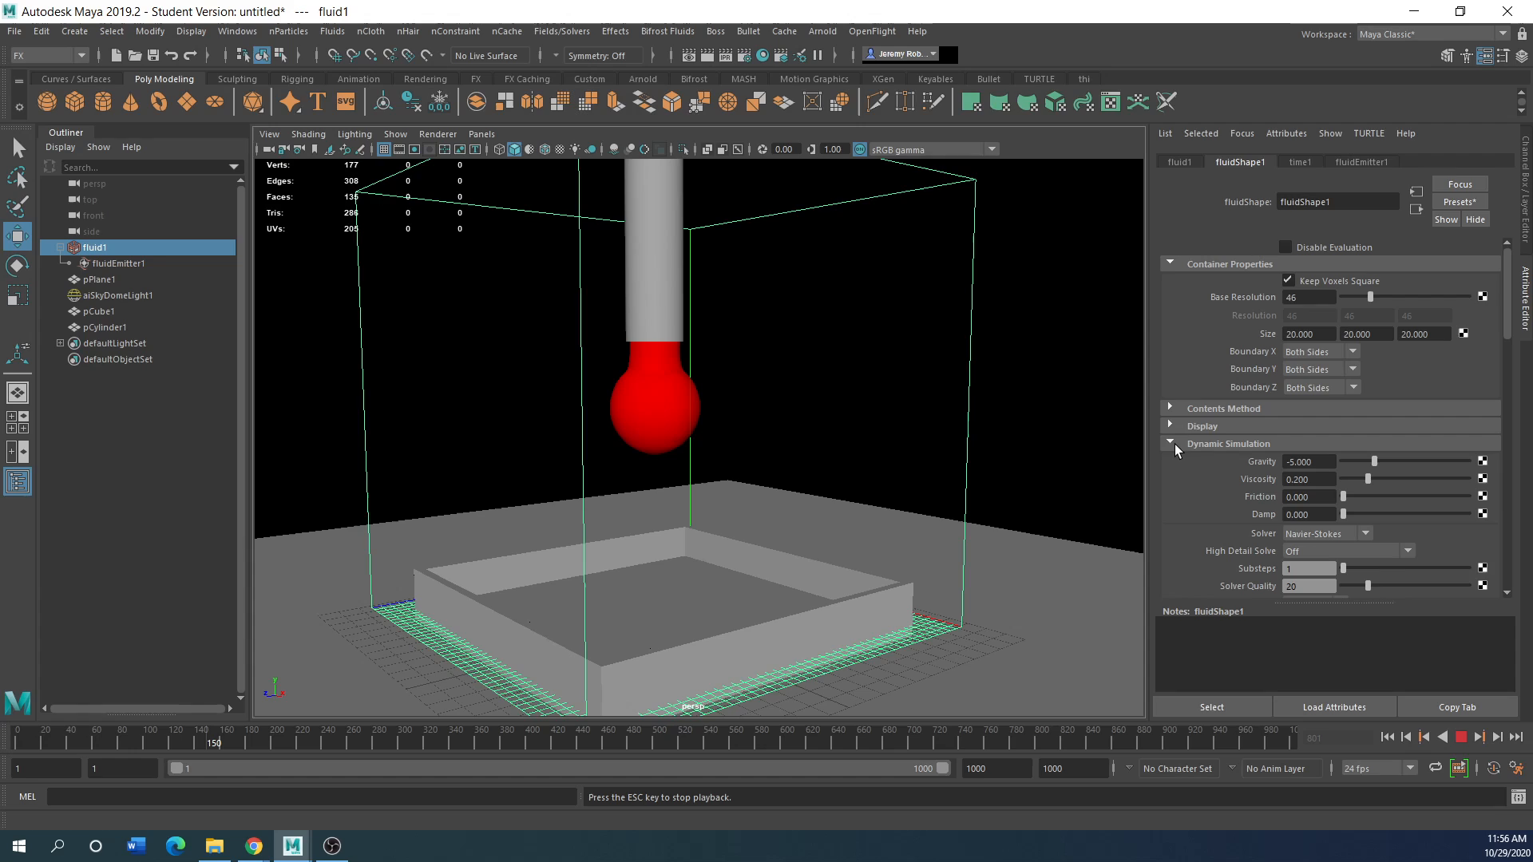
{"action": "left_click_drag", "start_coordinate": [1368, 478], "coordinate": [1382, 478]}
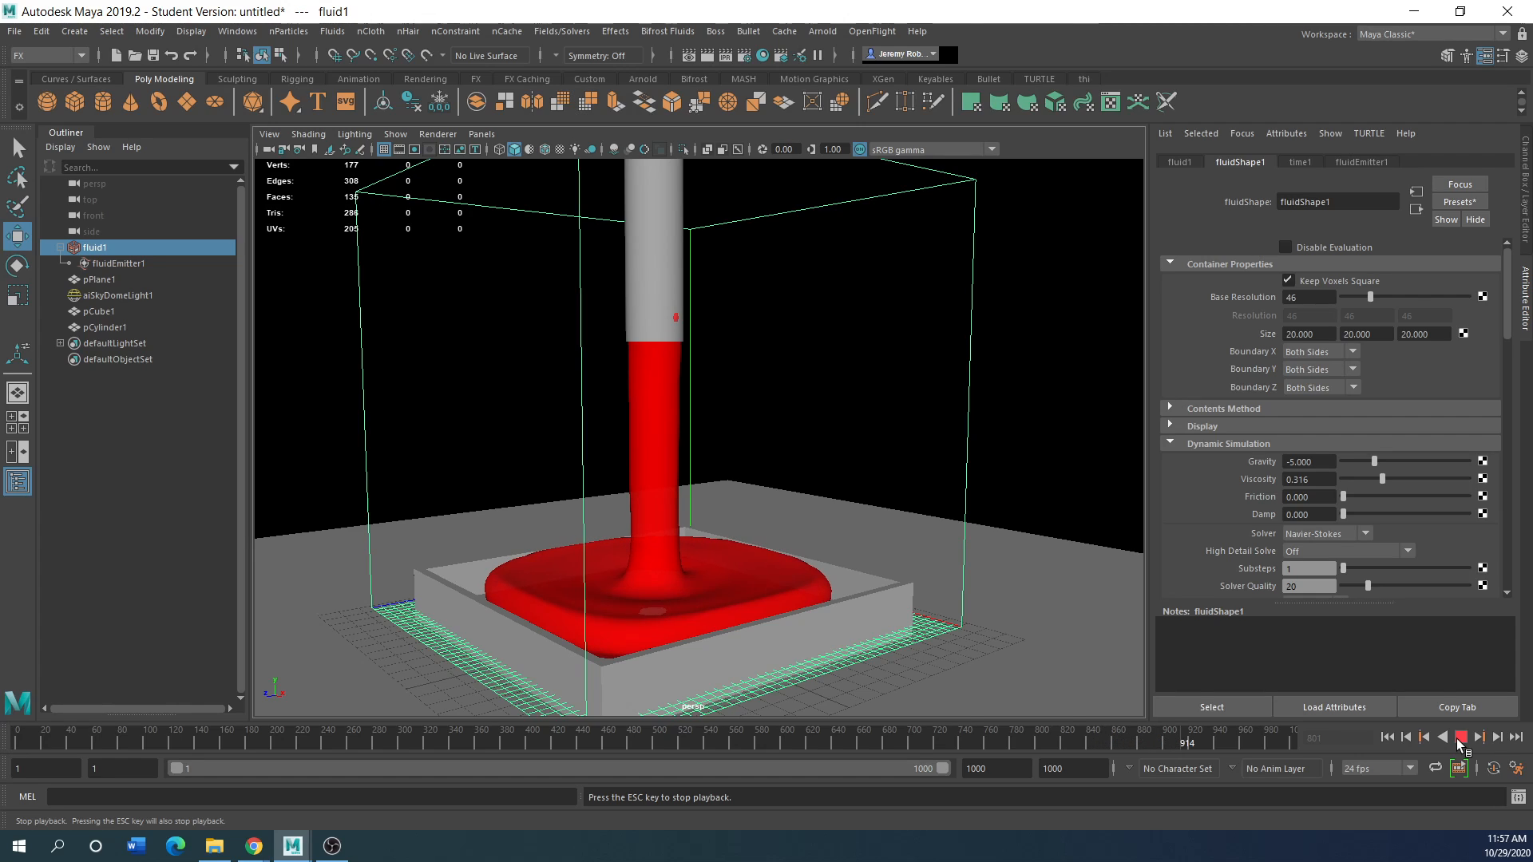
{"action": "left_click", "coordinate": [1459, 738]}
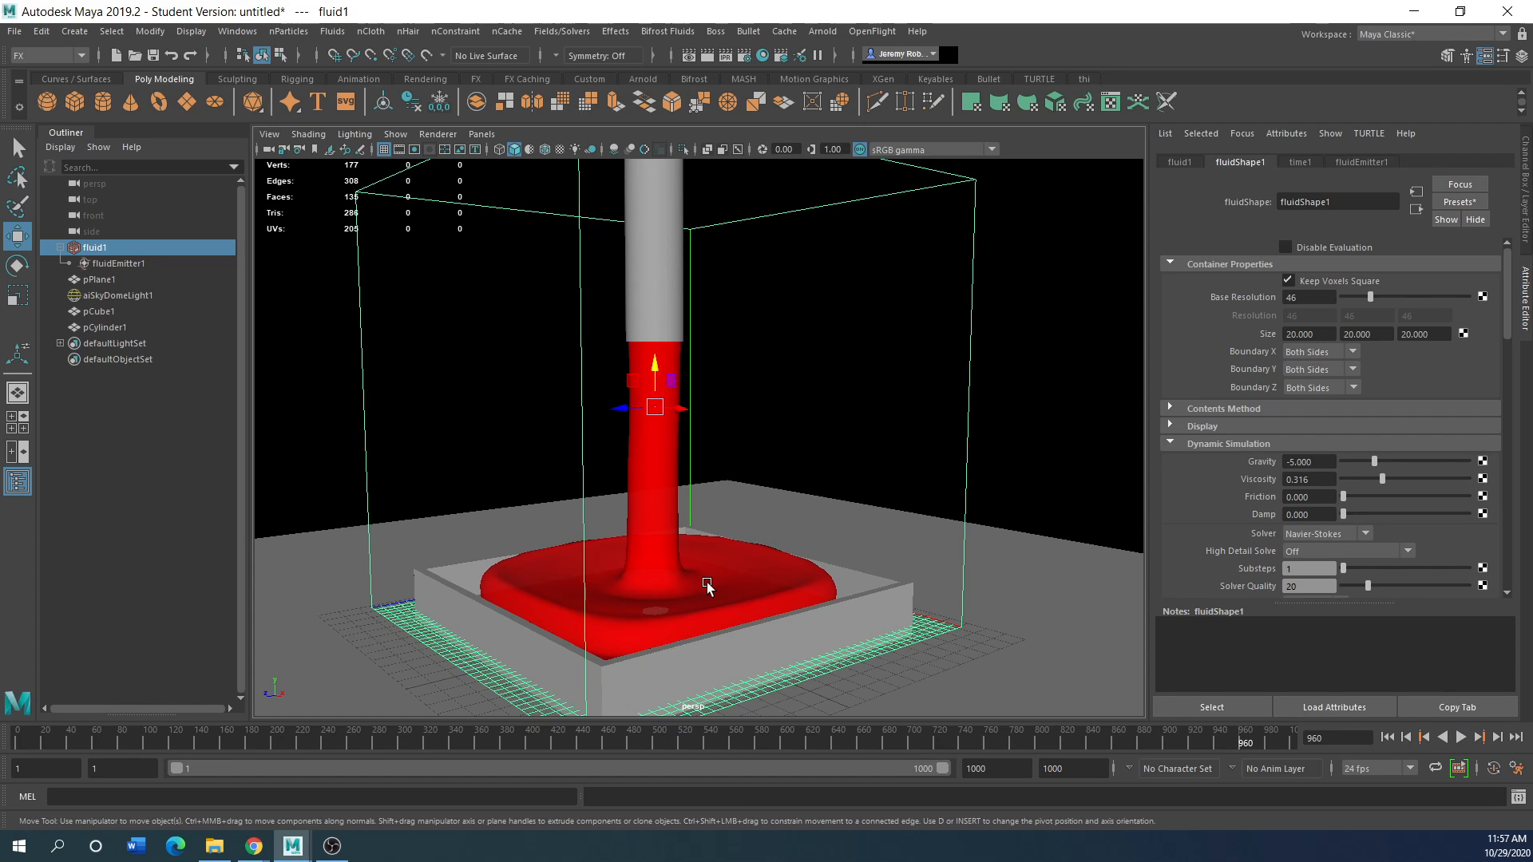
Select the basin and scale it down so it is smaller than the pool of liquid
{"action": "right_click_drag", "start_coordinate": [706, 587], "coordinate": [703, 622], "text": "alt"}
{"action": "left_click_drag", "start_coordinate": [680, 599], "coordinate": [703, 637], "text": "alt"}
{"action": "left_click", "coordinate": [767, 695]}
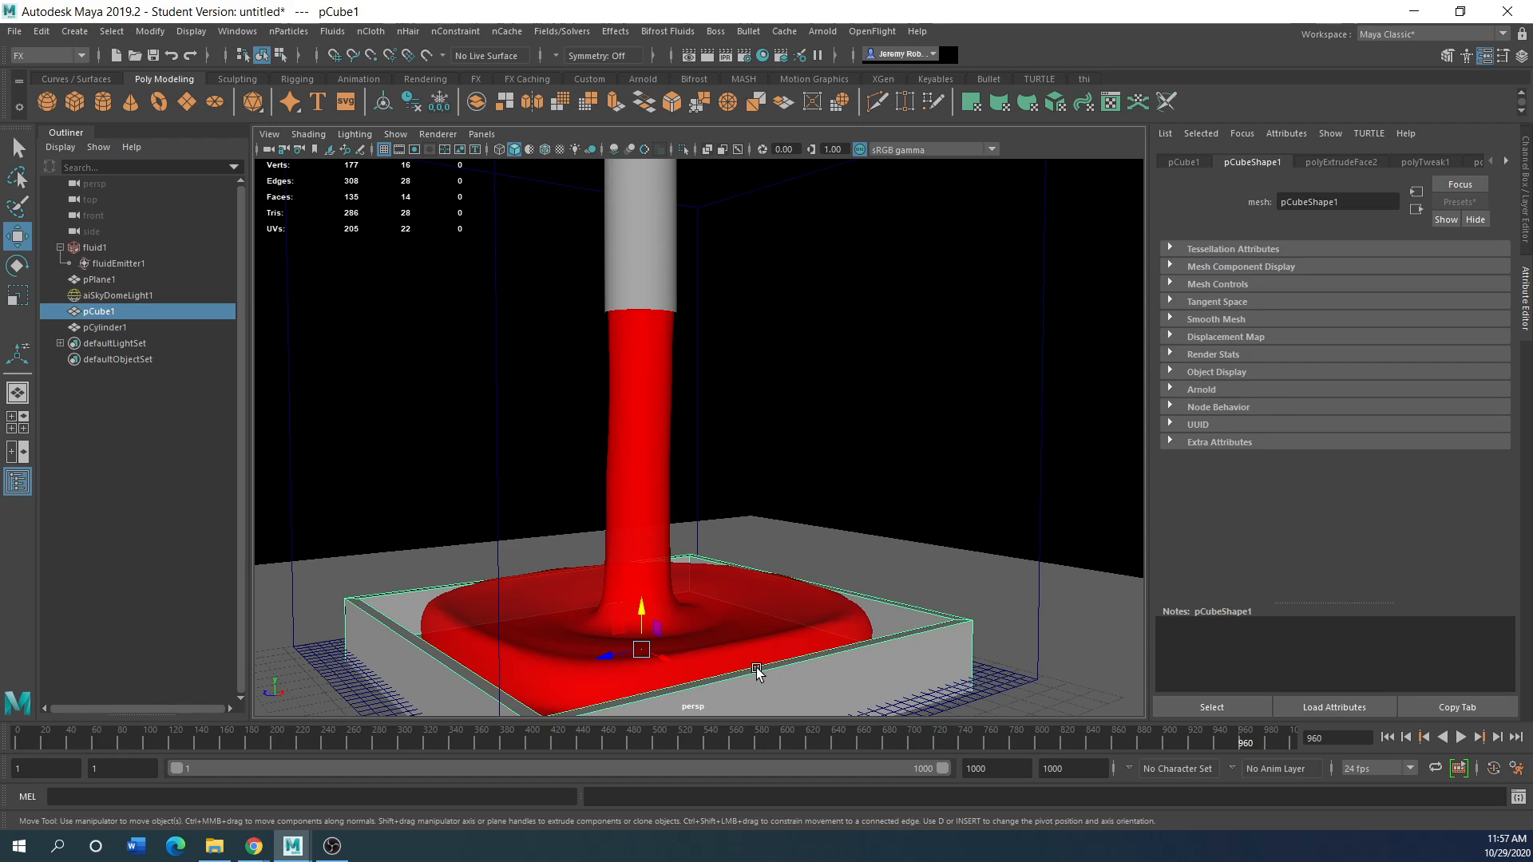
{"action": "scroll", "coordinate": [760, 674], "scroll_direction": "down", "scroll_amount": 4}
{"action": "left_click", "coordinate": [18, 295]}
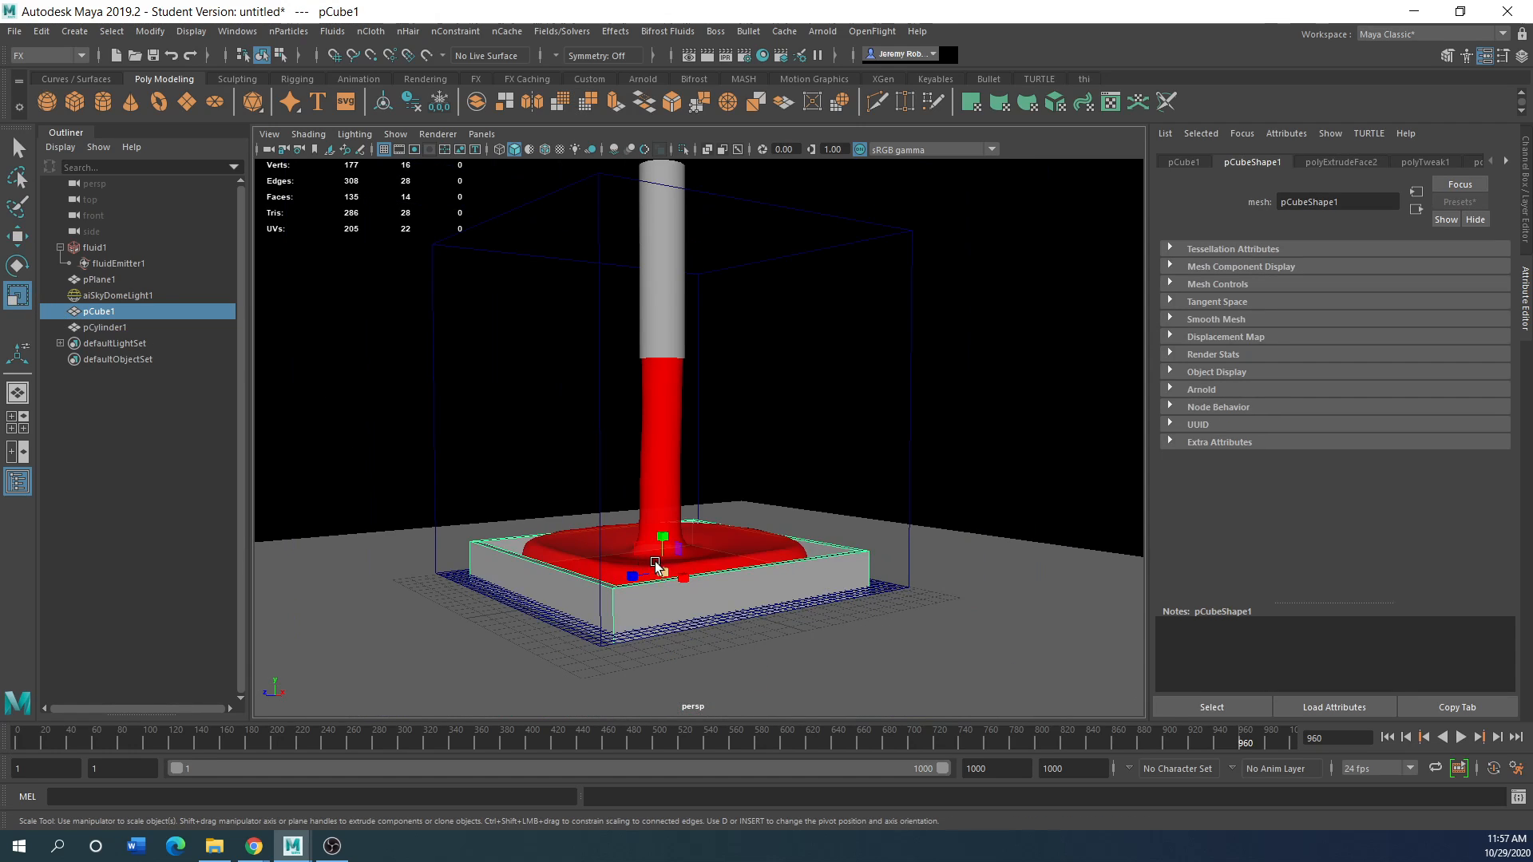
{"action": "left_click_drag", "start_coordinate": [683, 578], "coordinate": [639, 620]}
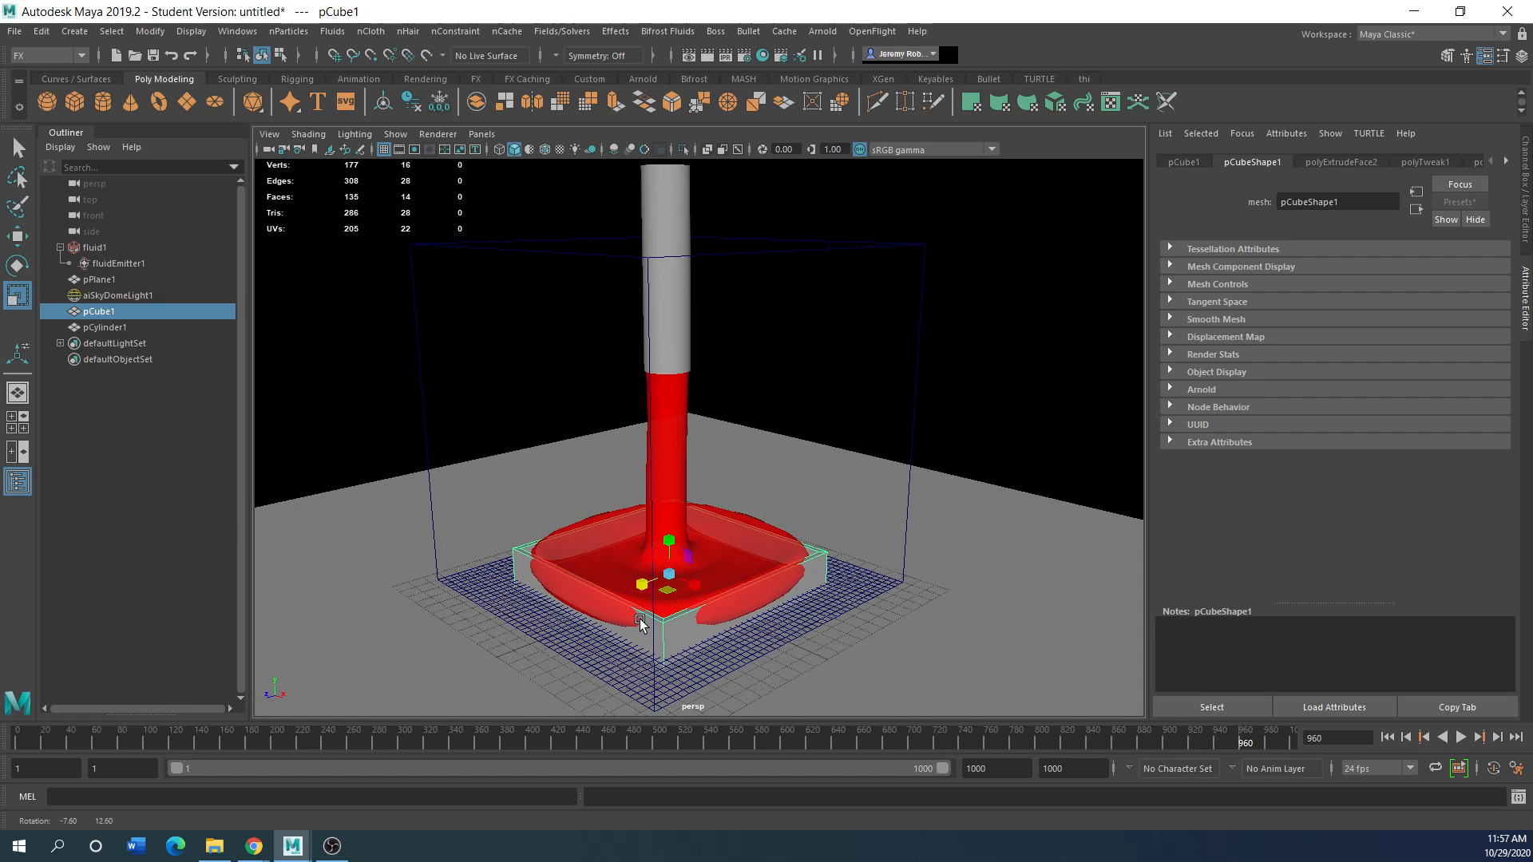
Enlarge the cylinder uniformly to a scale of about 1.54 × 8.38 × 1.54
{"action": "left_click", "coordinate": [684, 360]}
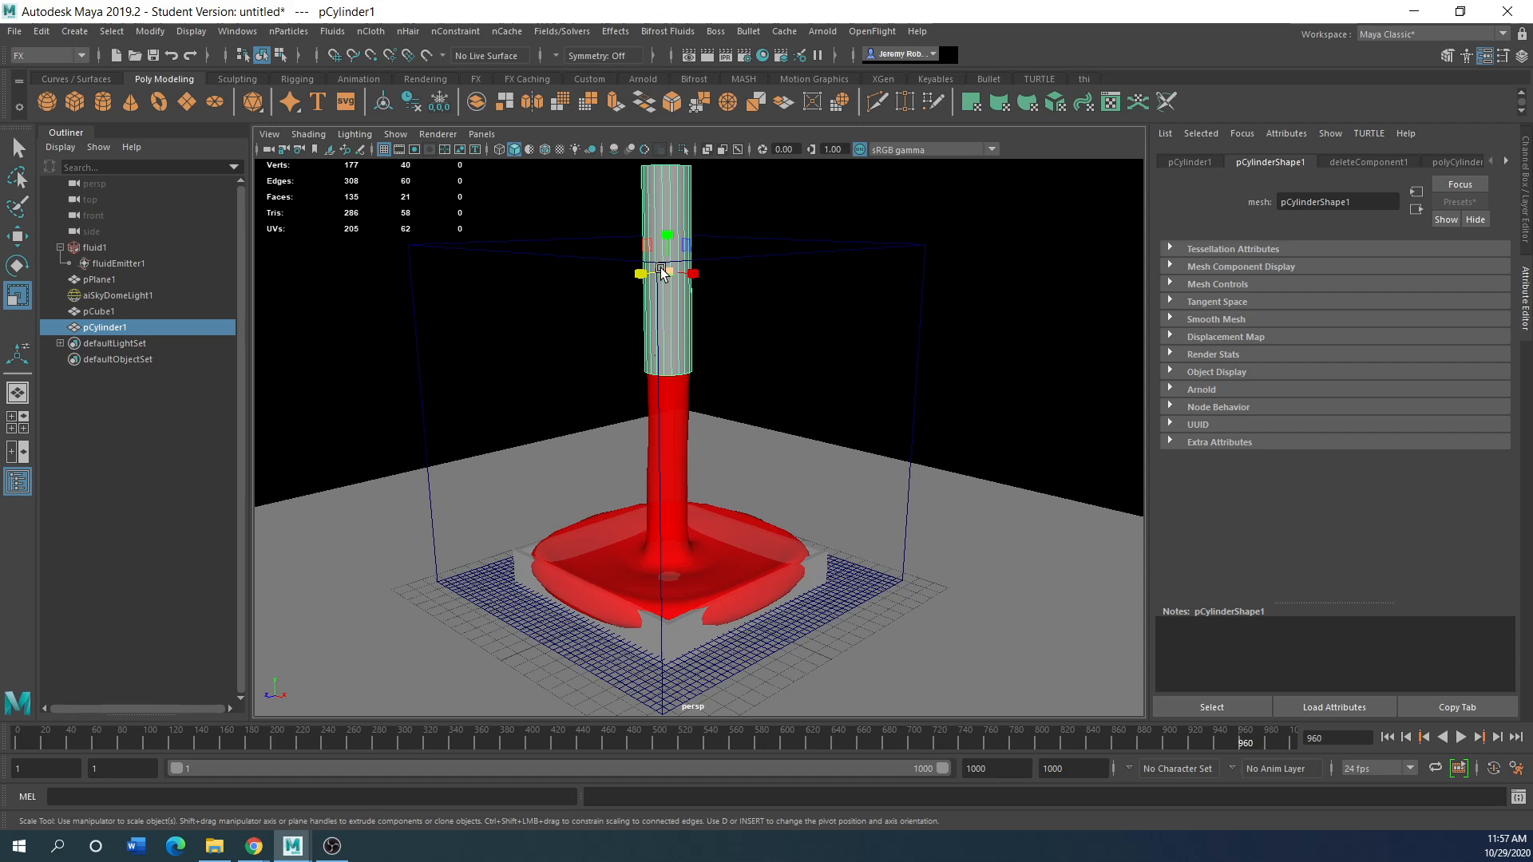
{"action": "left_click_drag", "start_coordinate": [668, 273], "coordinate": [688, 267]}
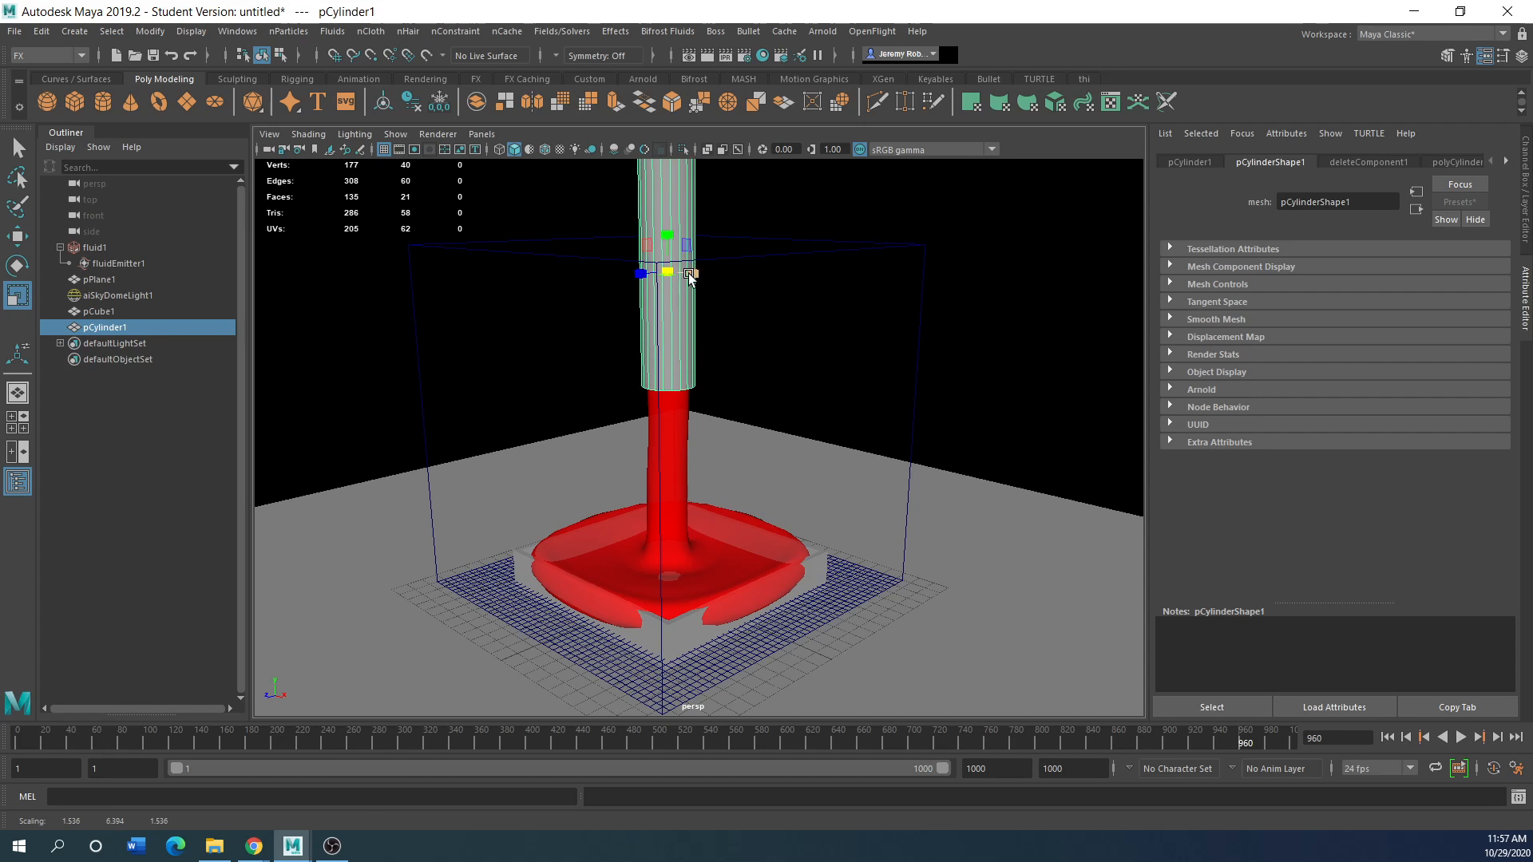
{"action": "left_click_drag", "start_coordinate": [687, 432], "coordinate": [677, 419], "text": "alt"}
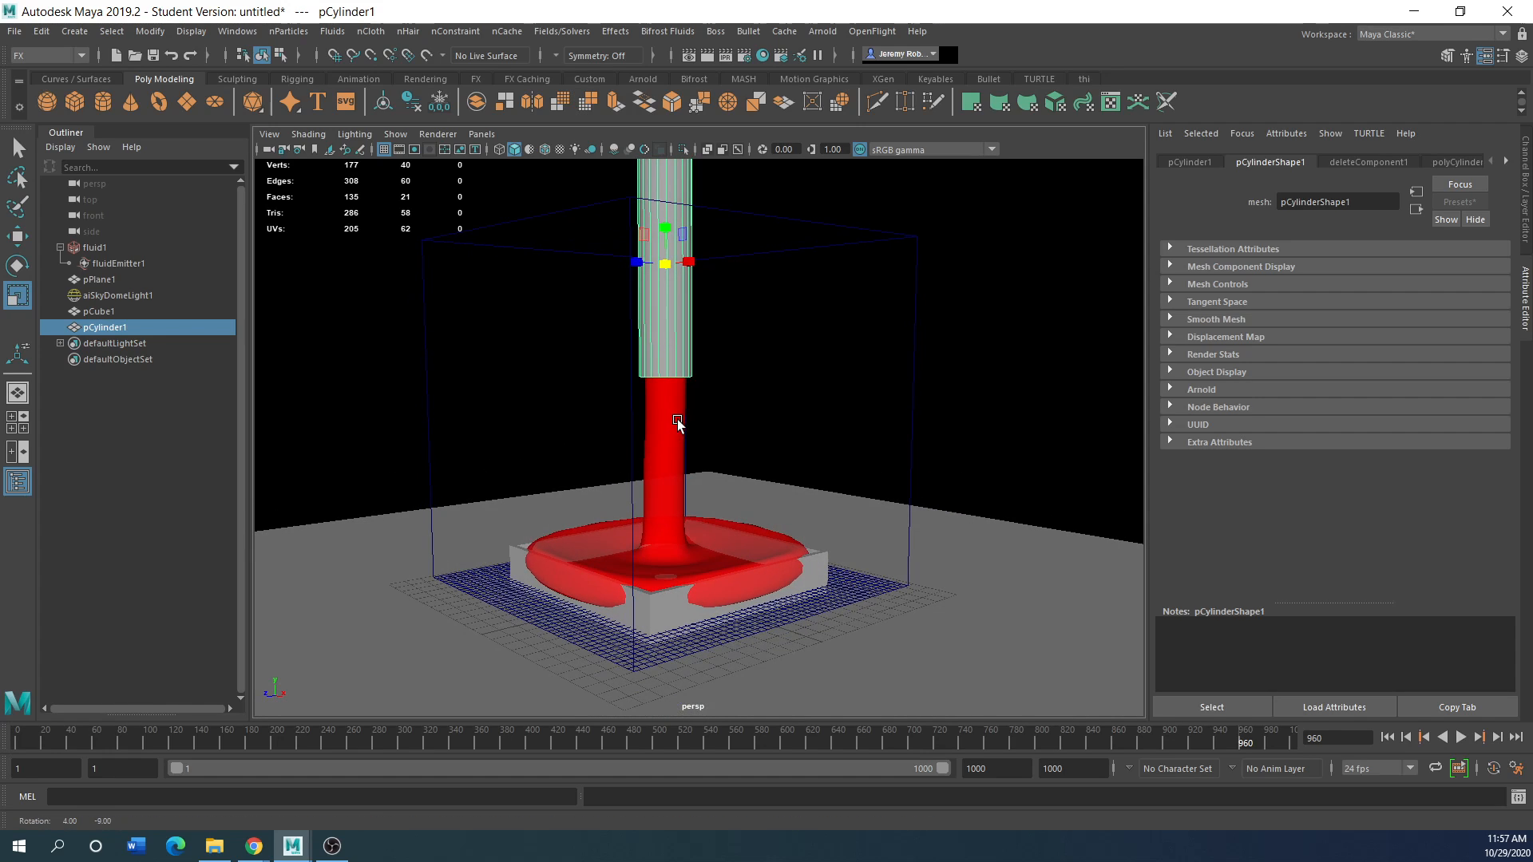
Replay the simulation from frame 1, stop it at about frame 854 and inspect how the liquid fills the basin
{"action": "left_click", "coordinate": [1387, 737]}
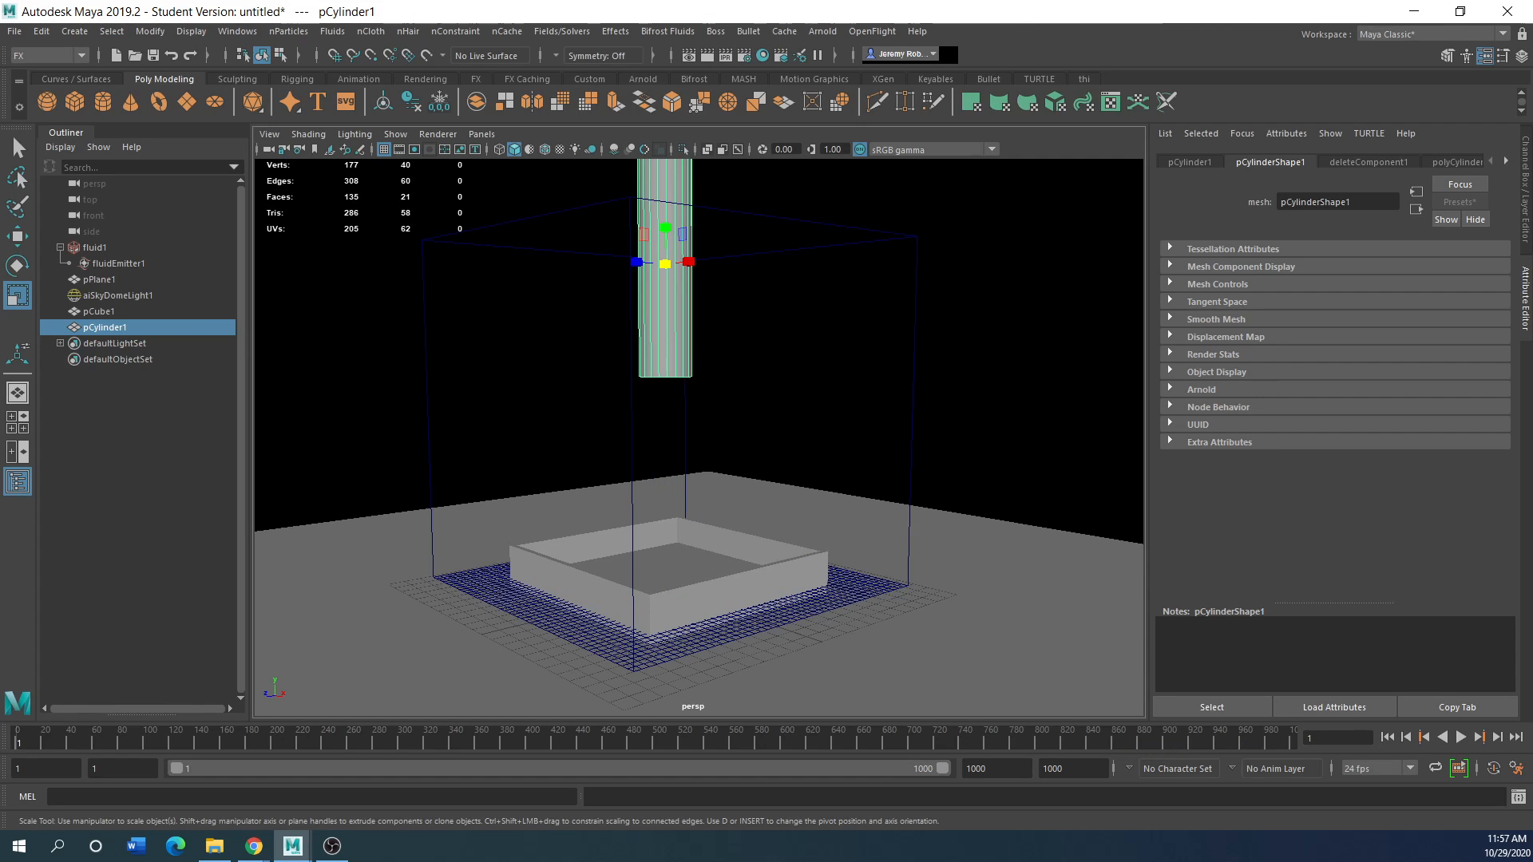
{"action": "left_click", "coordinate": [1460, 737]}
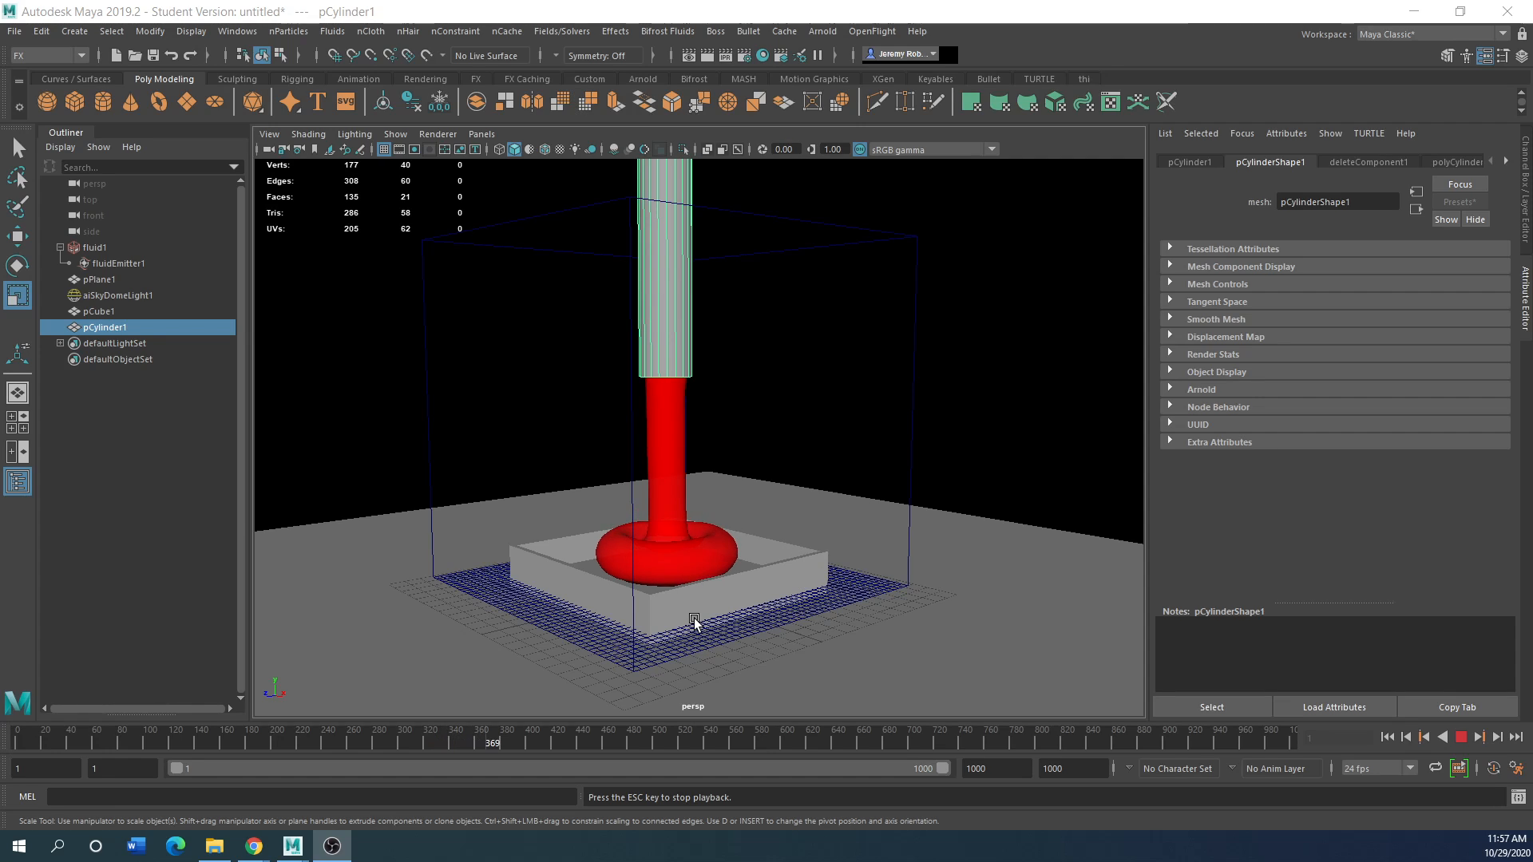
{"action": "scroll", "coordinate": [689, 617], "scroll_direction": "up", "scroll_amount": 2}
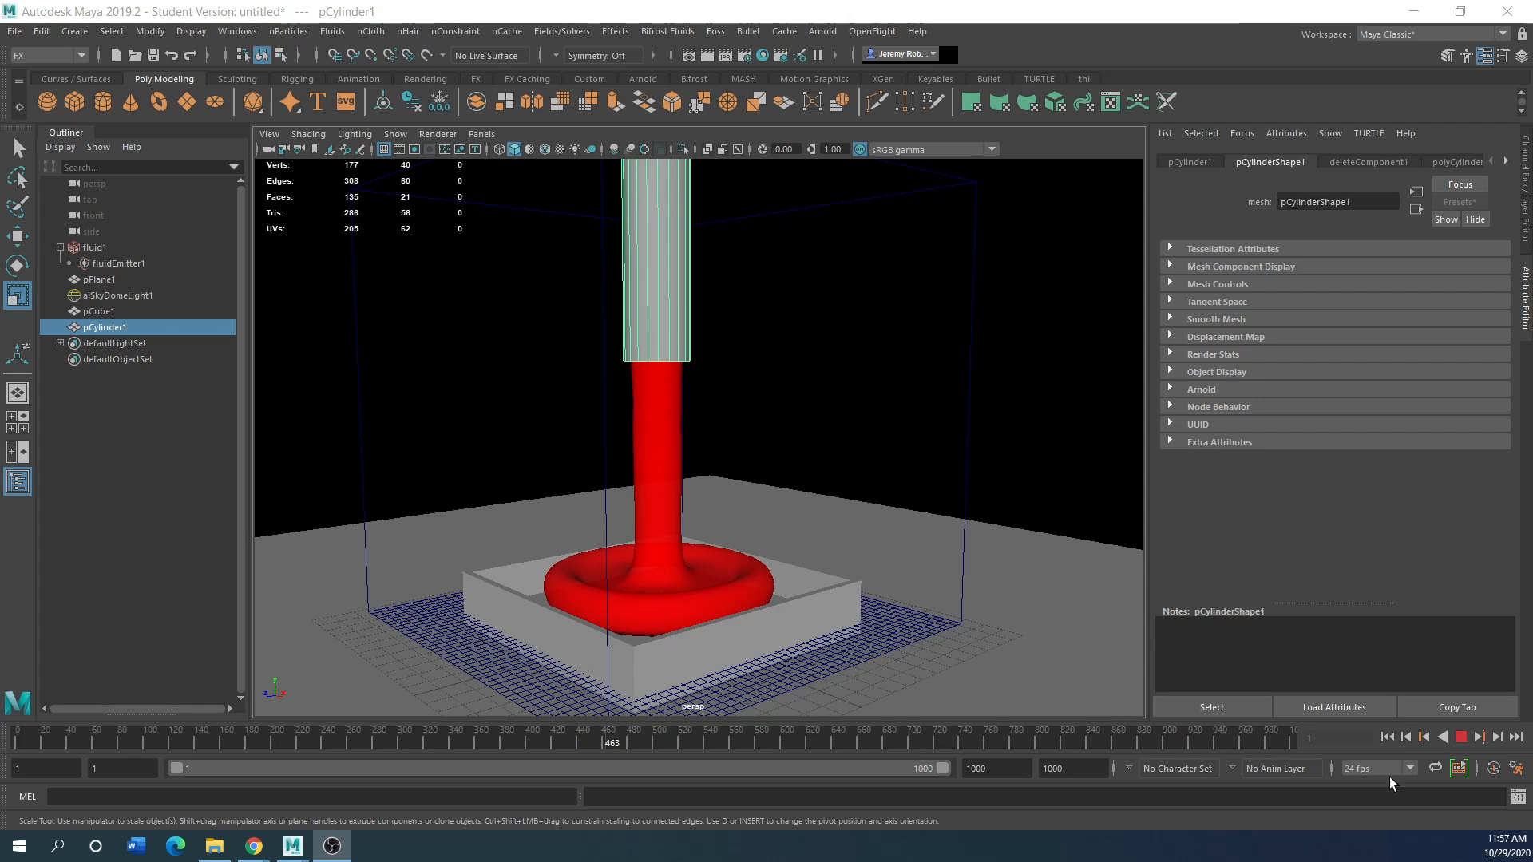
{"action": "left_click_drag", "start_coordinate": [740, 667], "coordinate": [727, 677], "text": "alt"}
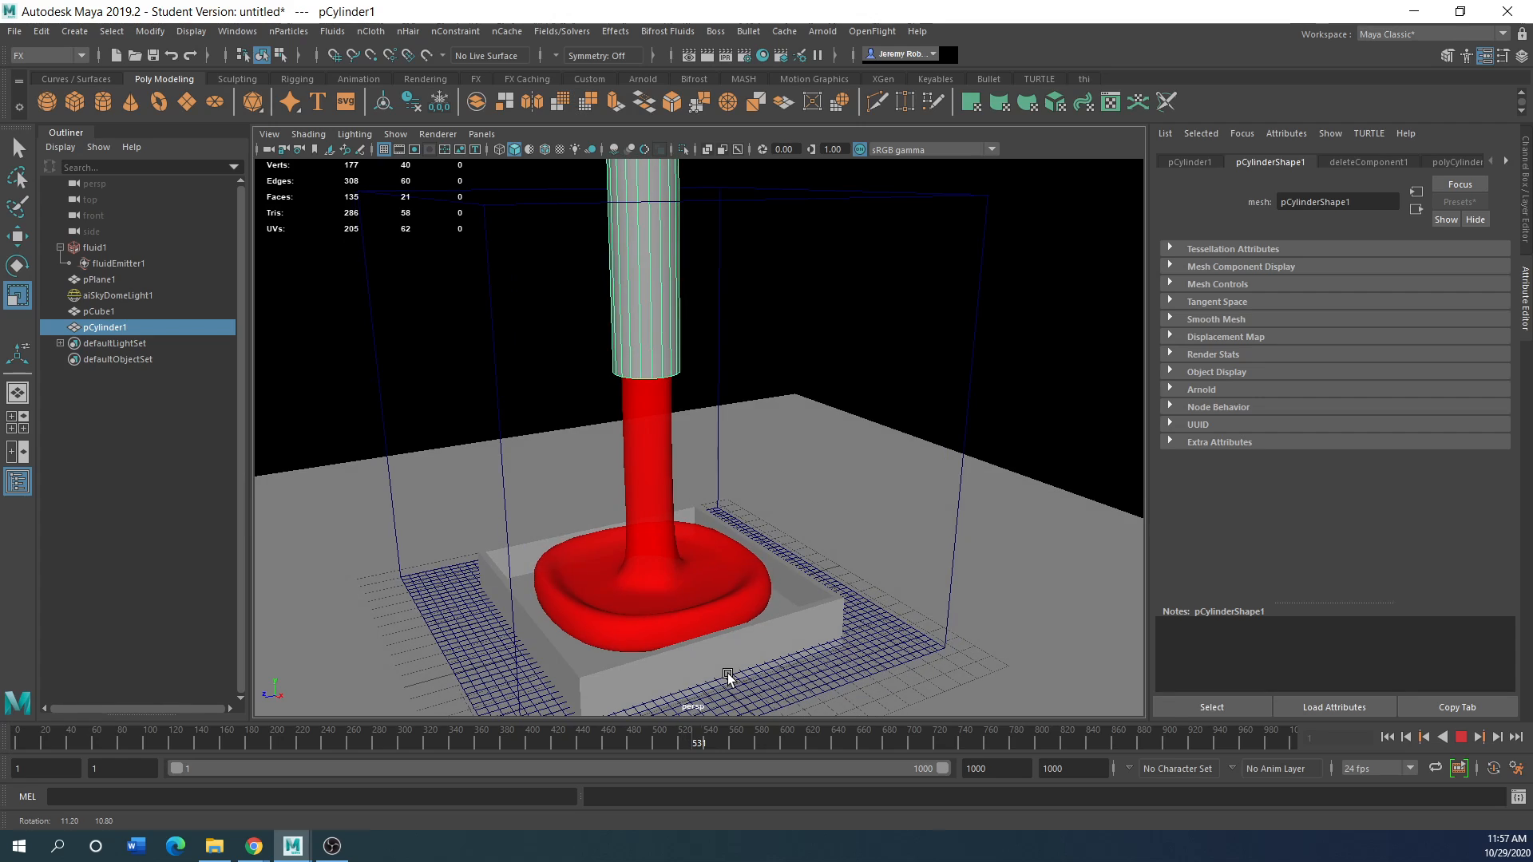
{"action": "left_click", "coordinate": [1459, 738]}
{"action": "key", "text": "r"}
{"action": "left_click_drag", "start_coordinate": [917, 686], "coordinate": [819, 633], "text": "alt"}
{"action": "left_click_drag", "start_coordinate": [710, 589], "coordinate": [662, 599], "text": "alt"}
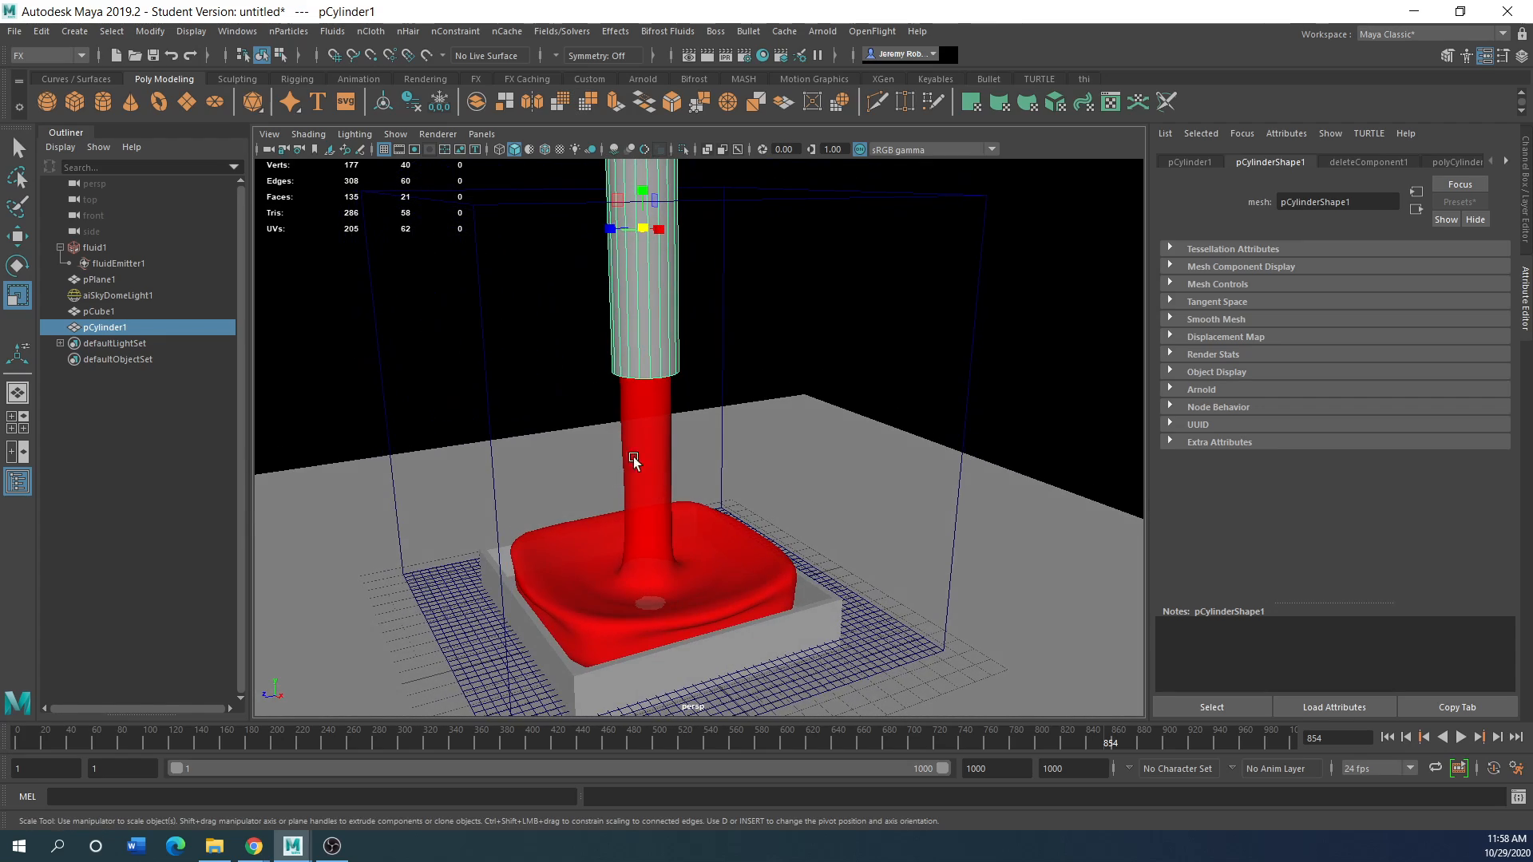
Select the fluid, run a test render of it in Arnold RenderView and move the render window clear of the fluid
{"action": "left_click", "coordinate": [95, 247]}
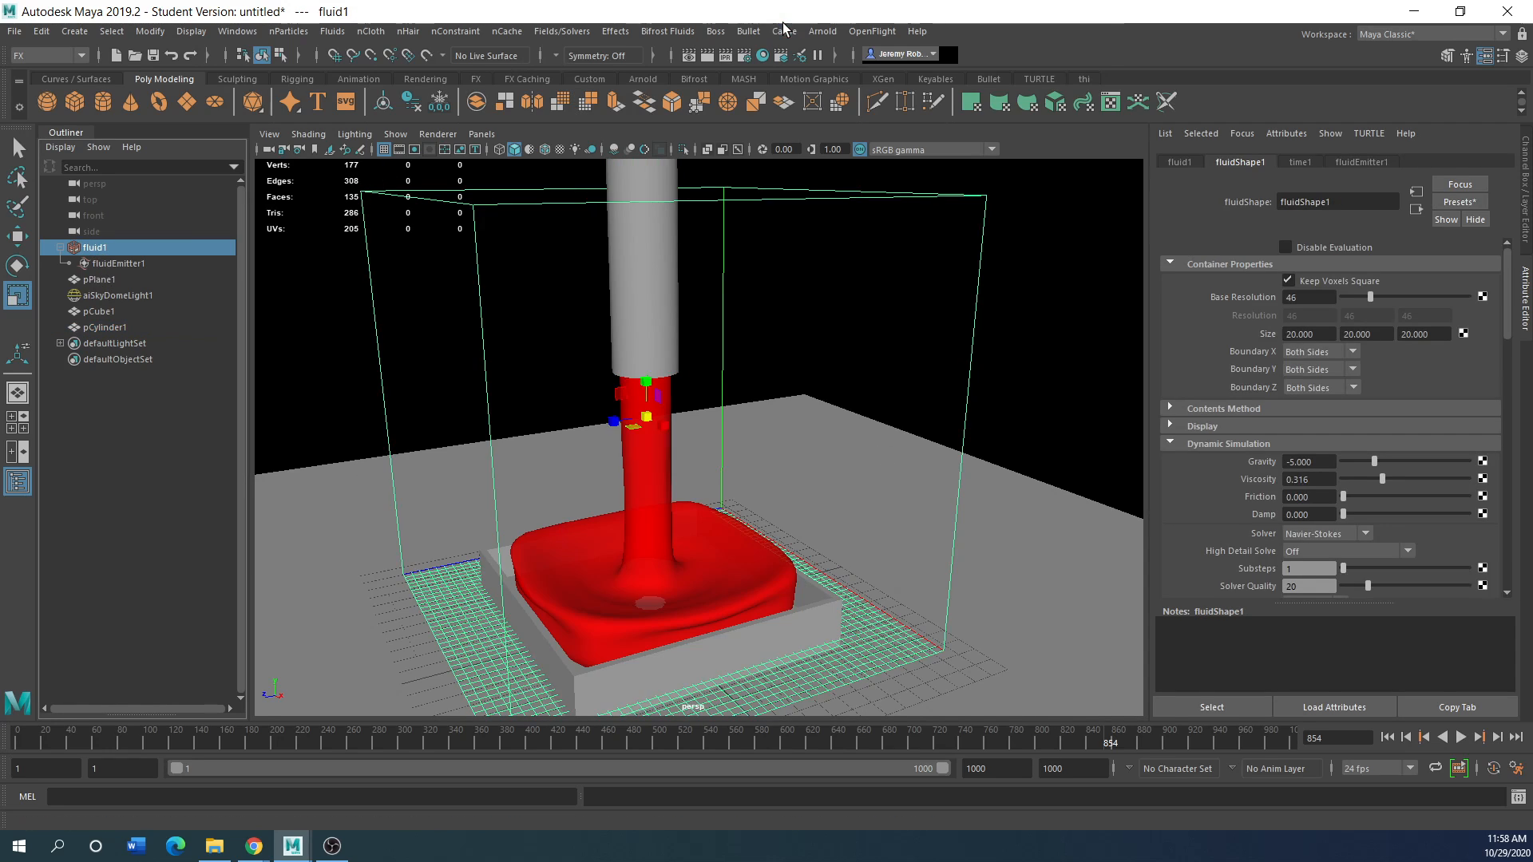
{"action": "left_click", "coordinate": [822, 31]}
{"action": "left_click", "coordinate": [844, 76]}
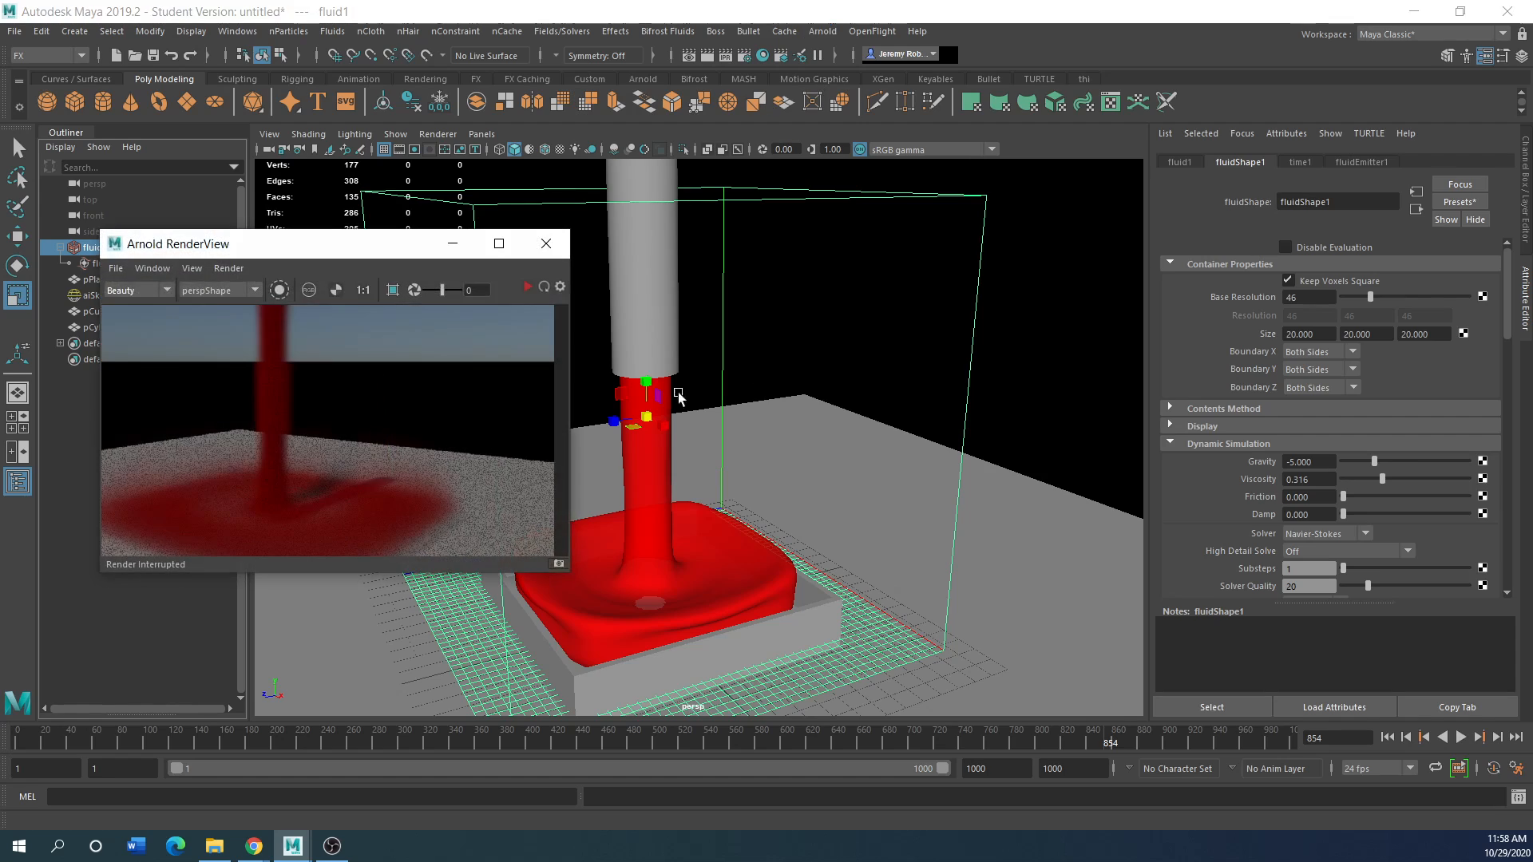
{"action": "left_click", "coordinate": [527, 288]}
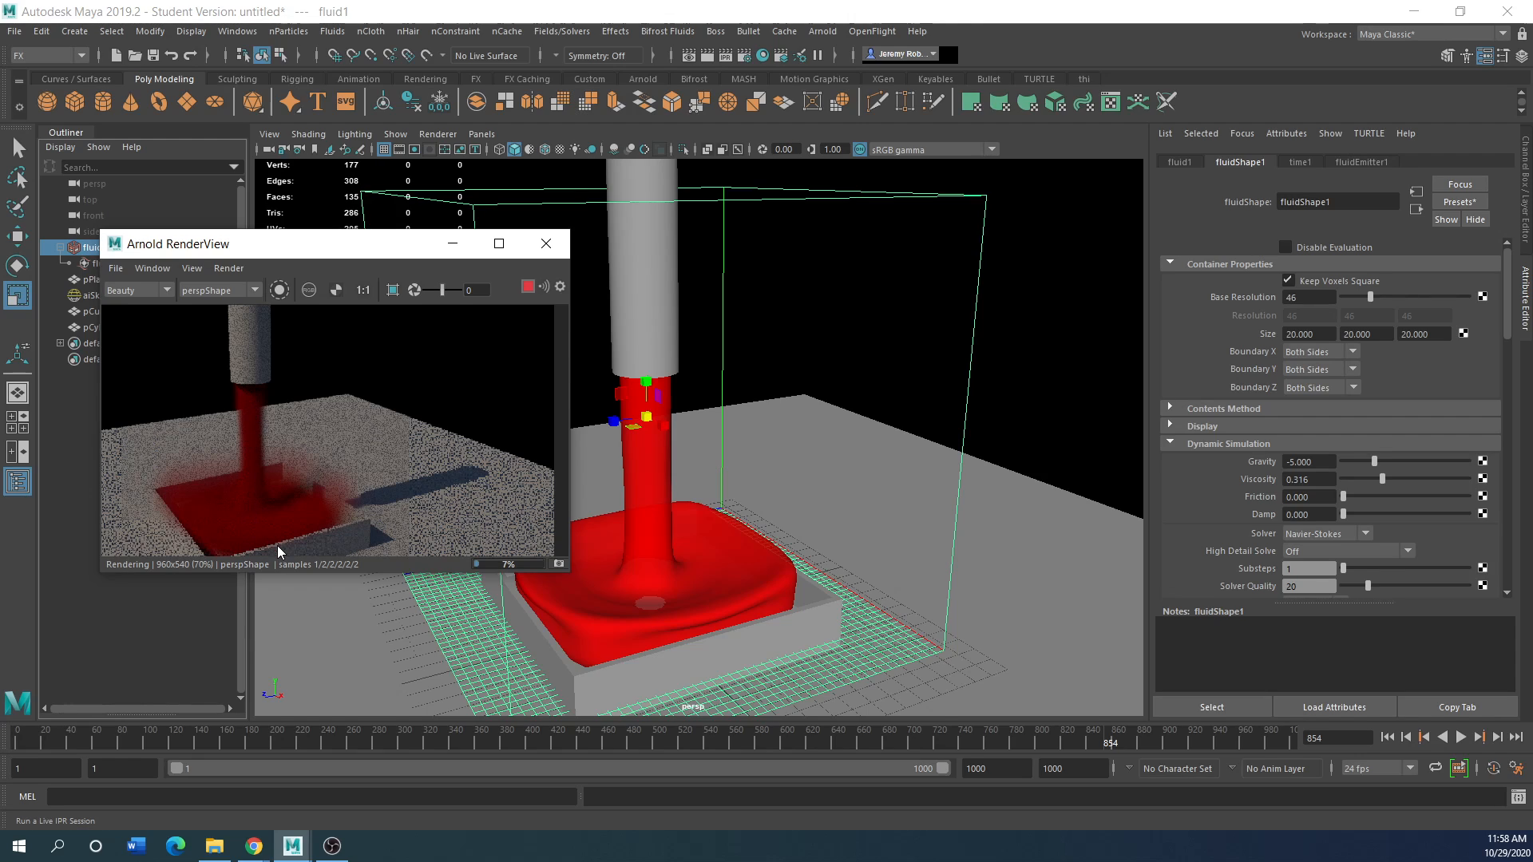
{"action": "left_click", "coordinate": [532, 289]}
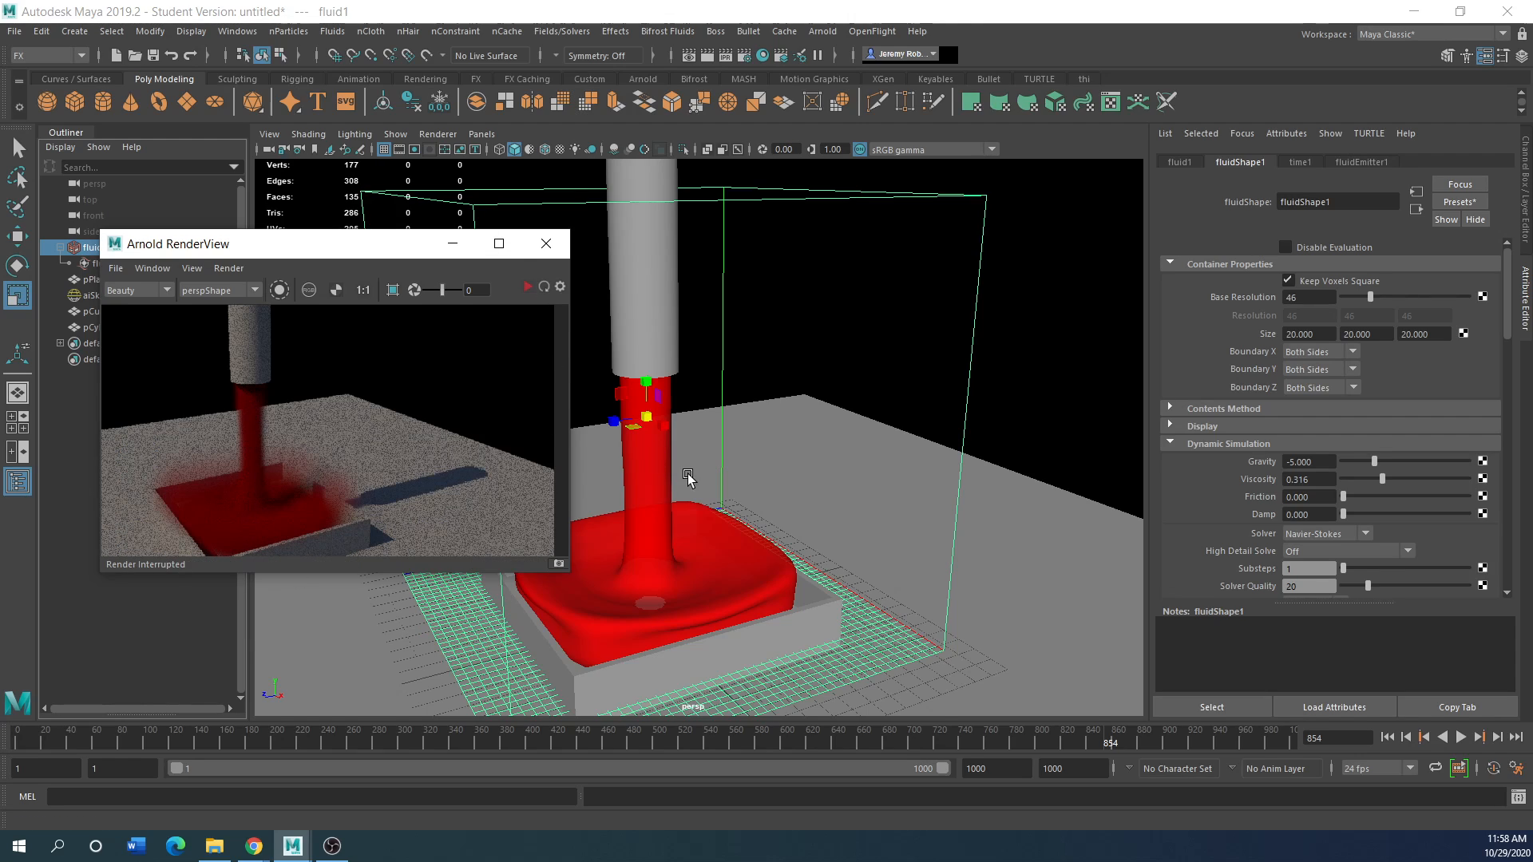
{"action": "left_click_drag", "start_coordinate": [376, 251], "coordinate": [1051, 216]}
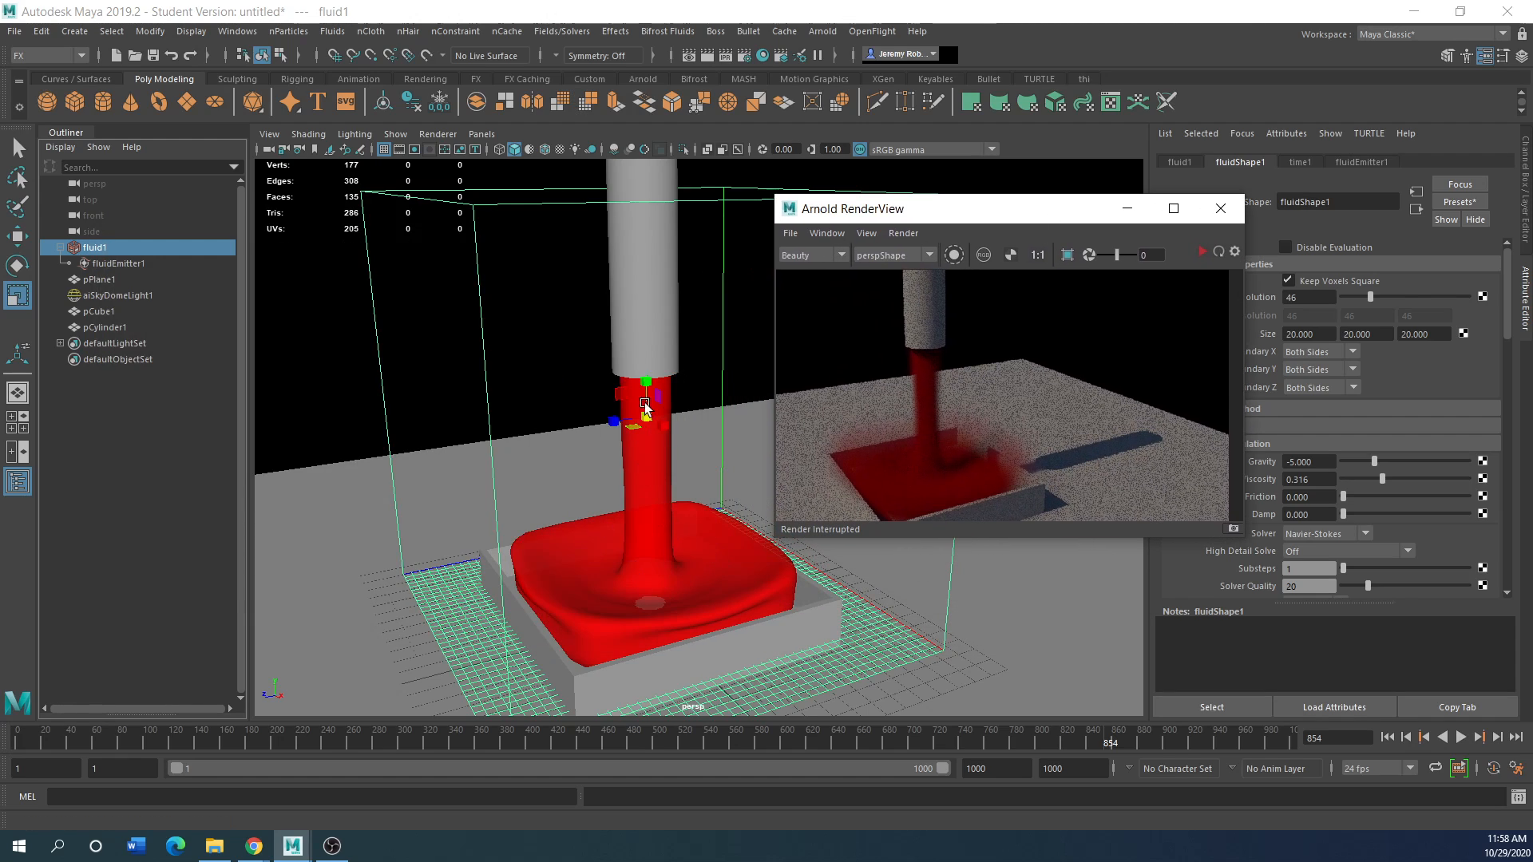
Try converting the fluid to polygons, and undo the conversion
{"action": "left_click", "coordinate": [150, 31]}
{"action": "mouse_move", "coordinate": [193, 420]}
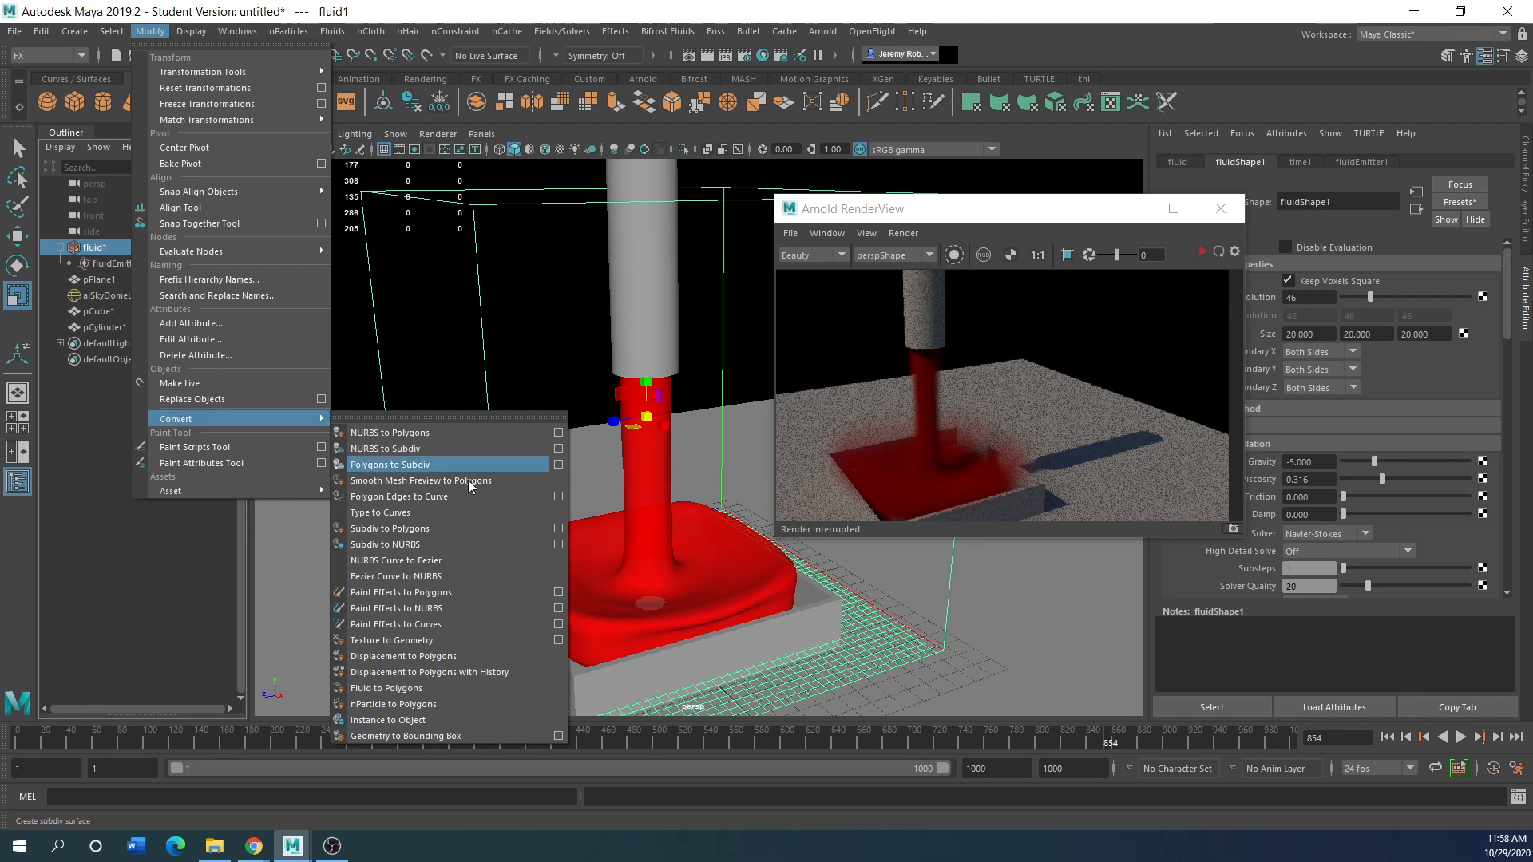
{"action": "left_click", "coordinate": [390, 689]}
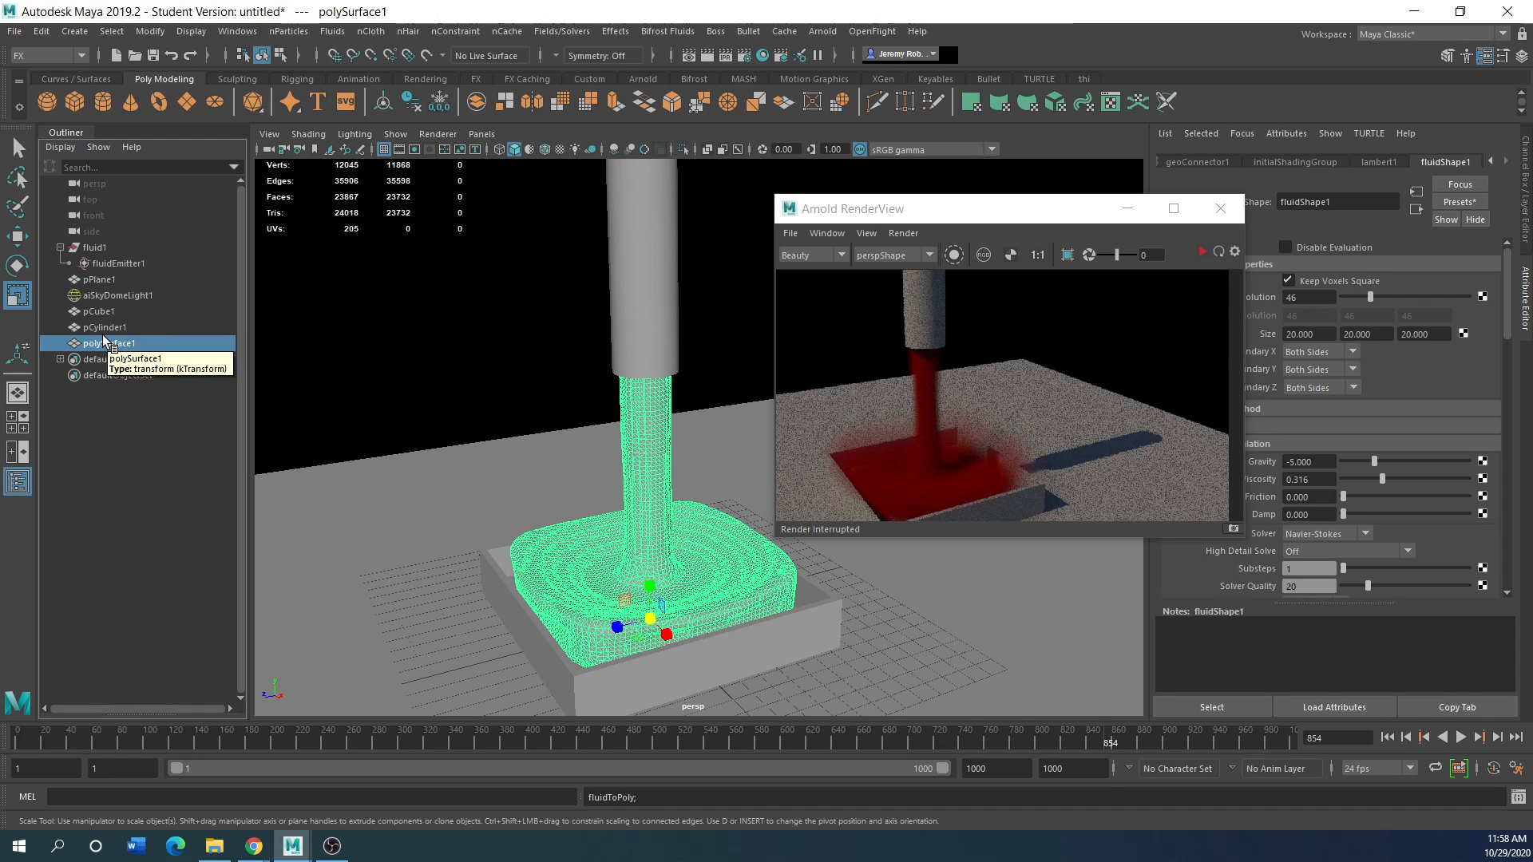
{"action": "key", "text": "ctrl+z"}
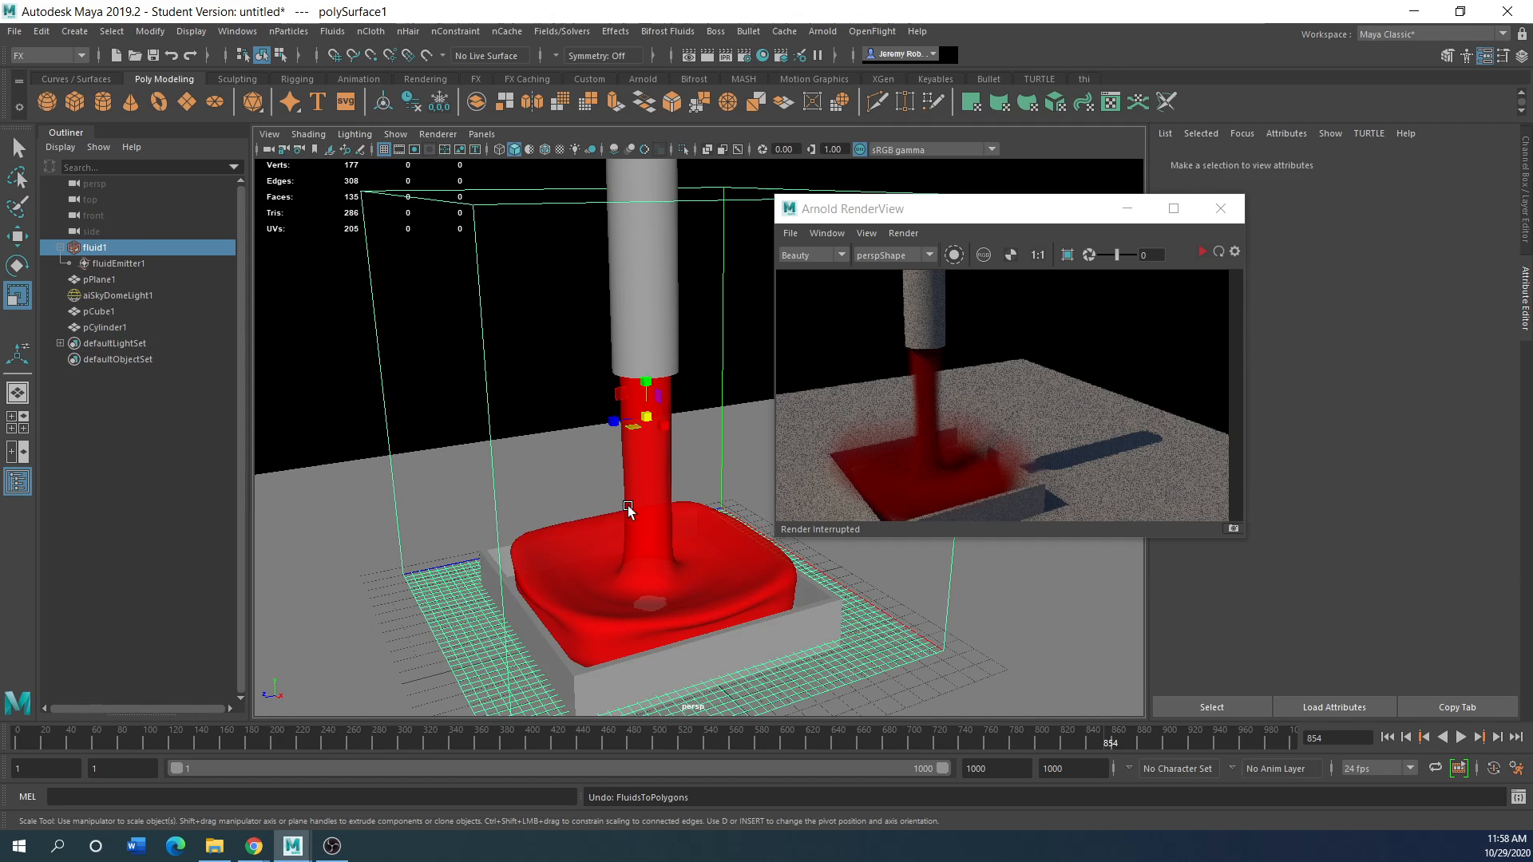
Convert the selected fluid at the current frame into a polygon mesh
{"action": "left_click", "coordinate": [151, 32]}
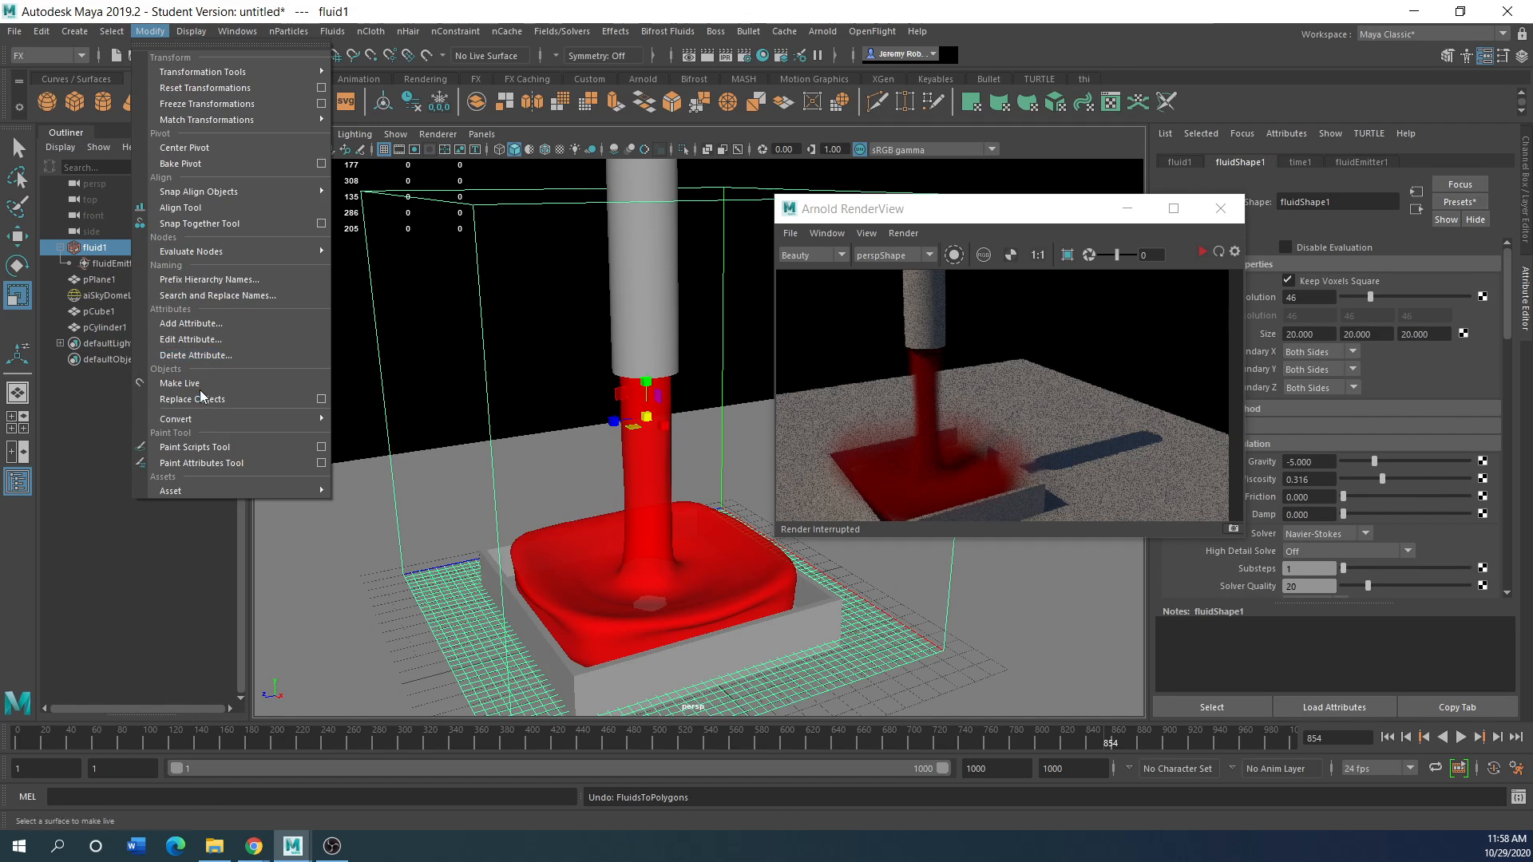
{"action": "mouse_move", "coordinate": [204, 420]}
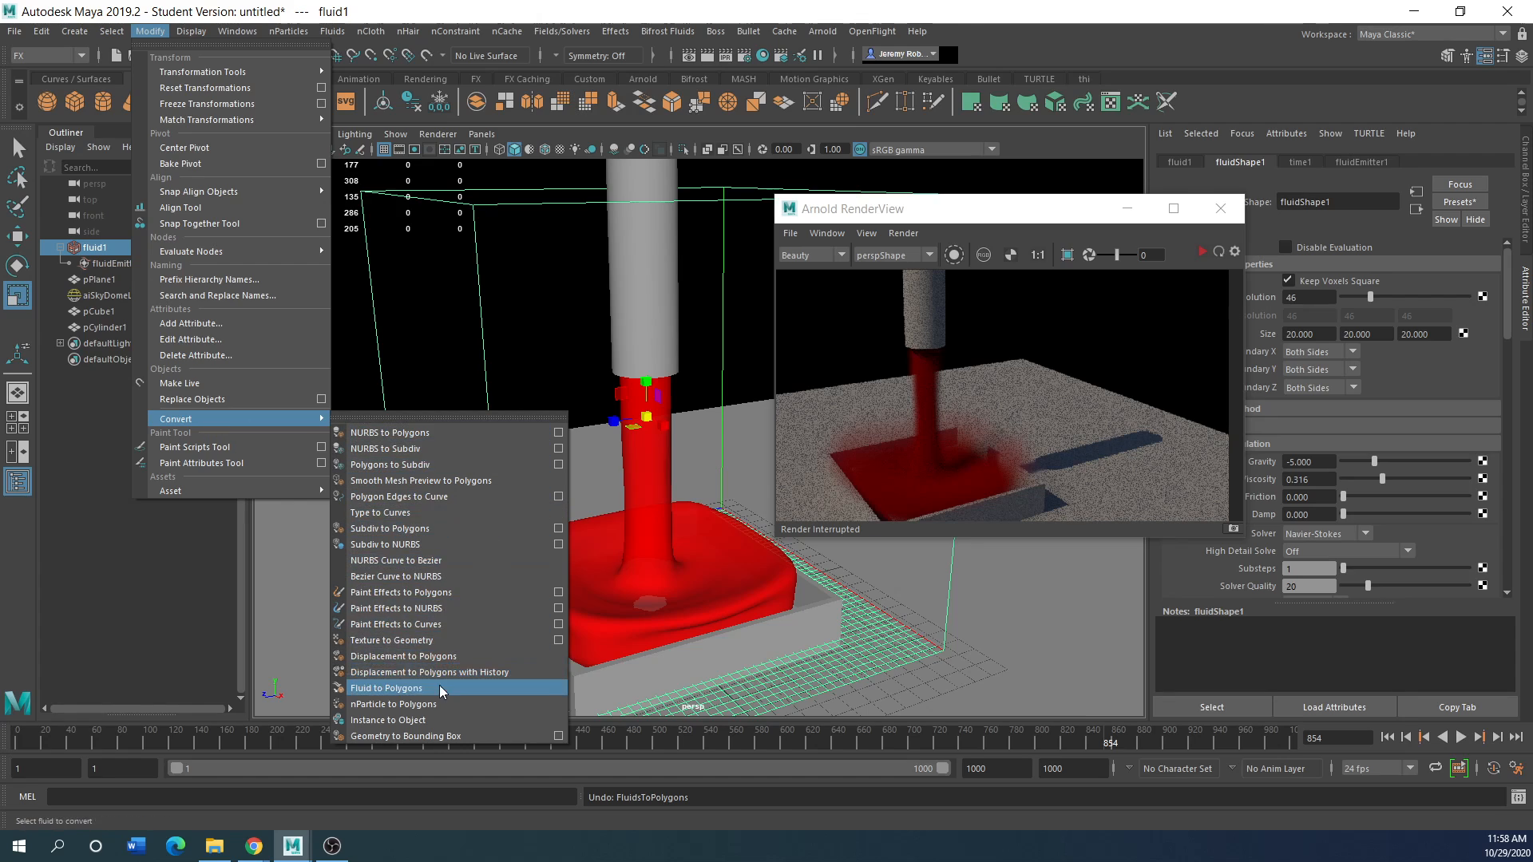
{"action": "left_click", "coordinate": [412, 690]}
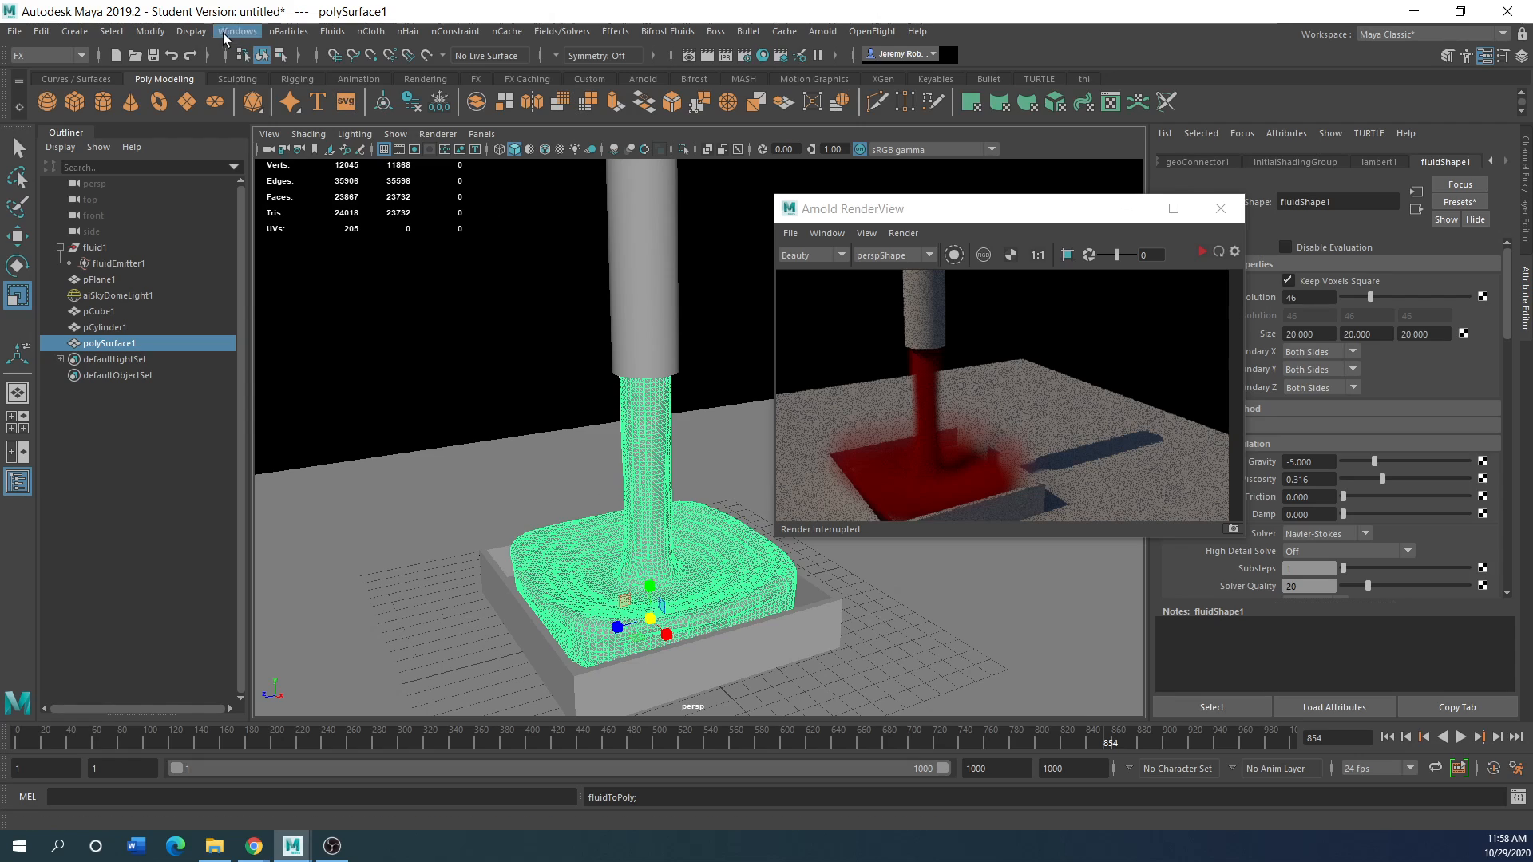
Switch to the Modeling tool set, quadrangulate the converted liquid mesh and render it in Arnold
{"action": "left_click", "coordinate": [80, 55]}
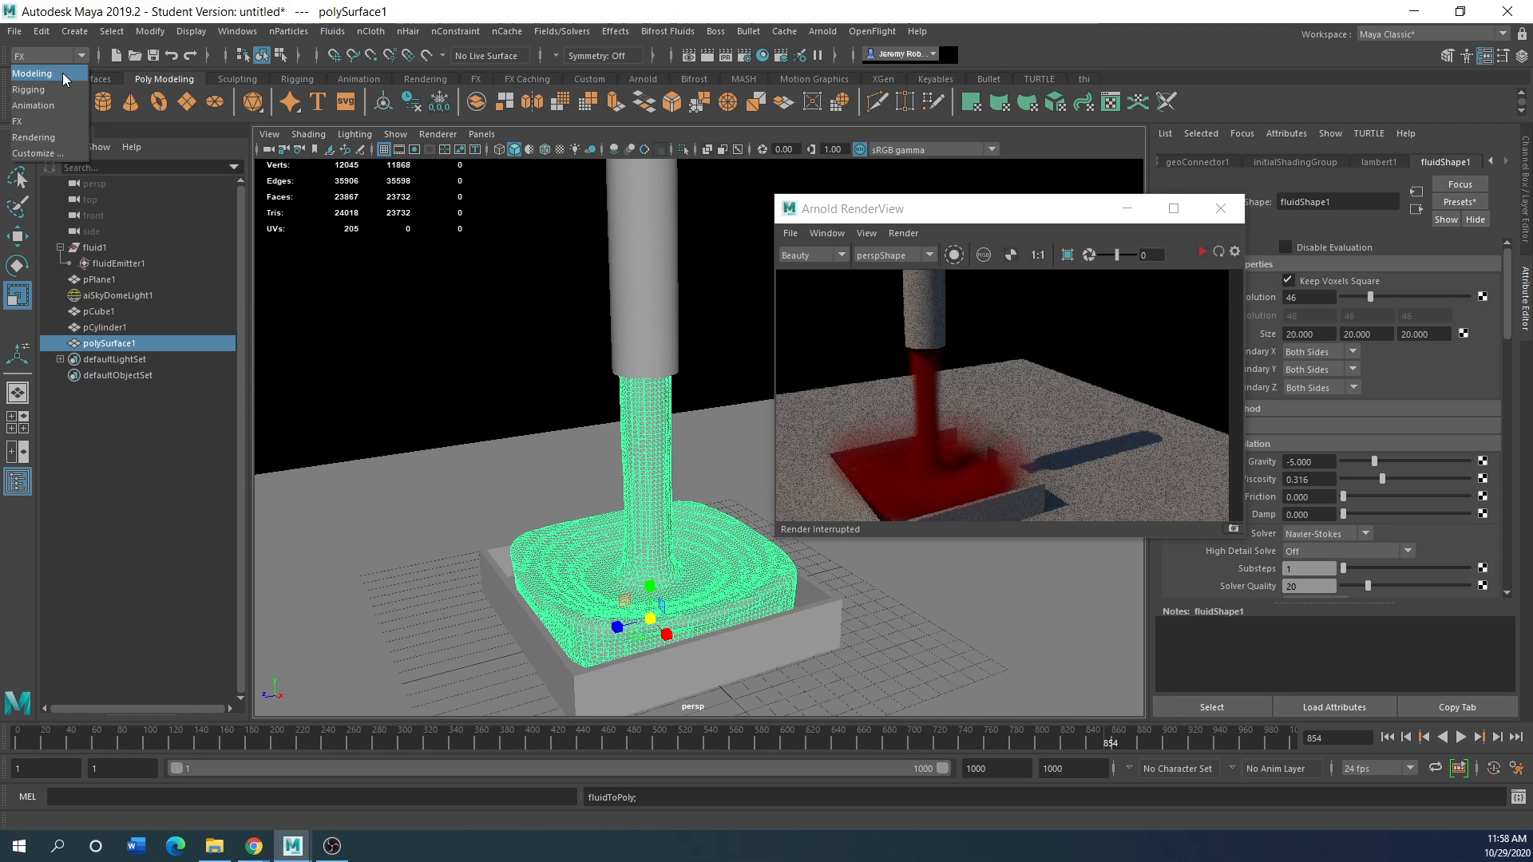
{"action": "left_click", "coordinate": [48, 67]}
{"action": "left_click", "coordinate": [278, 31]}
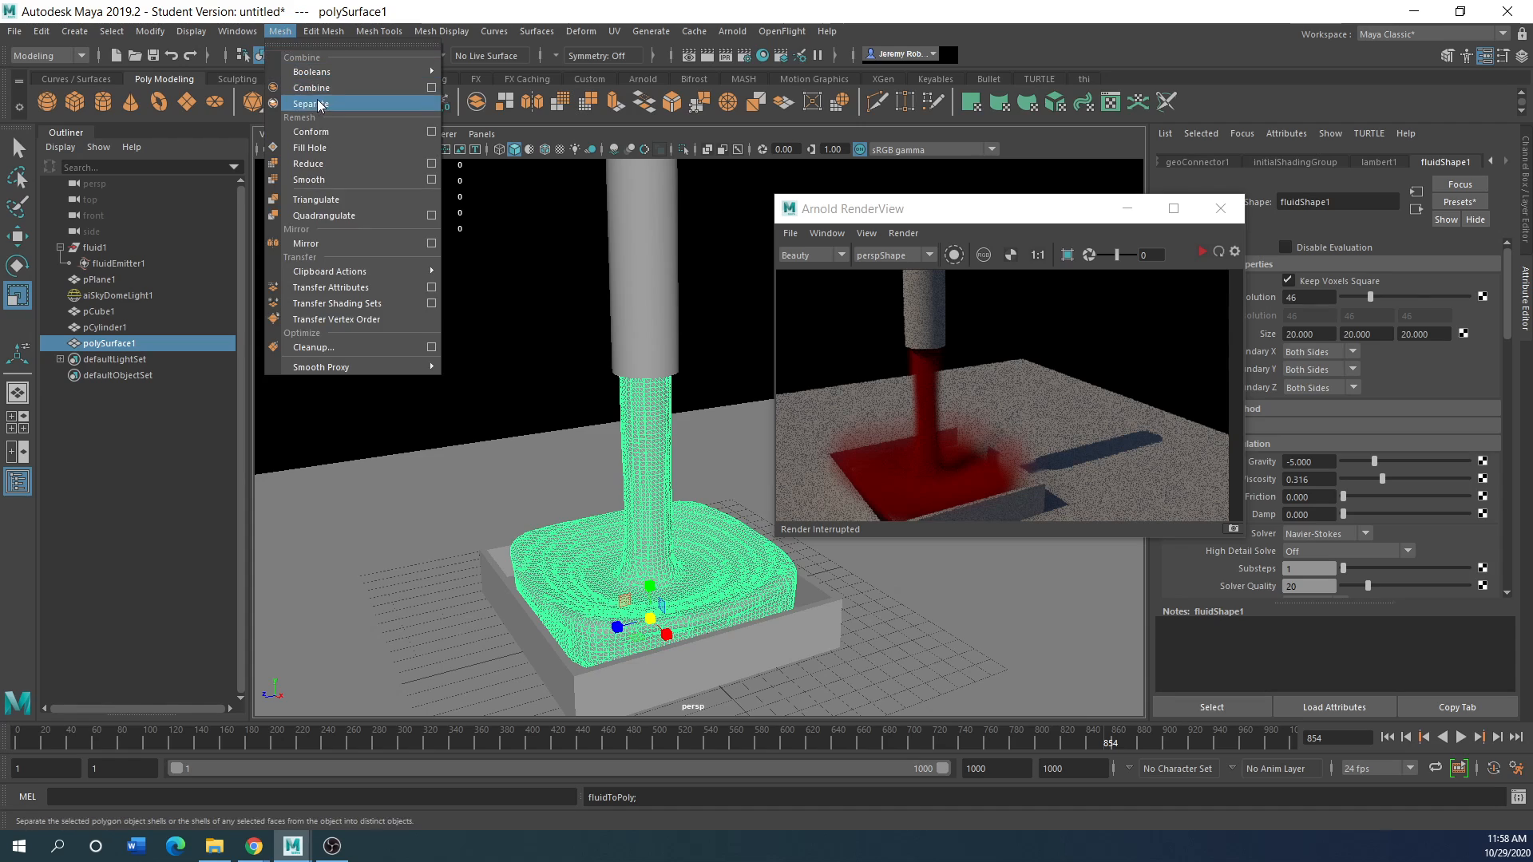
{"action": "left_click", "coordinate": [324, 217]}
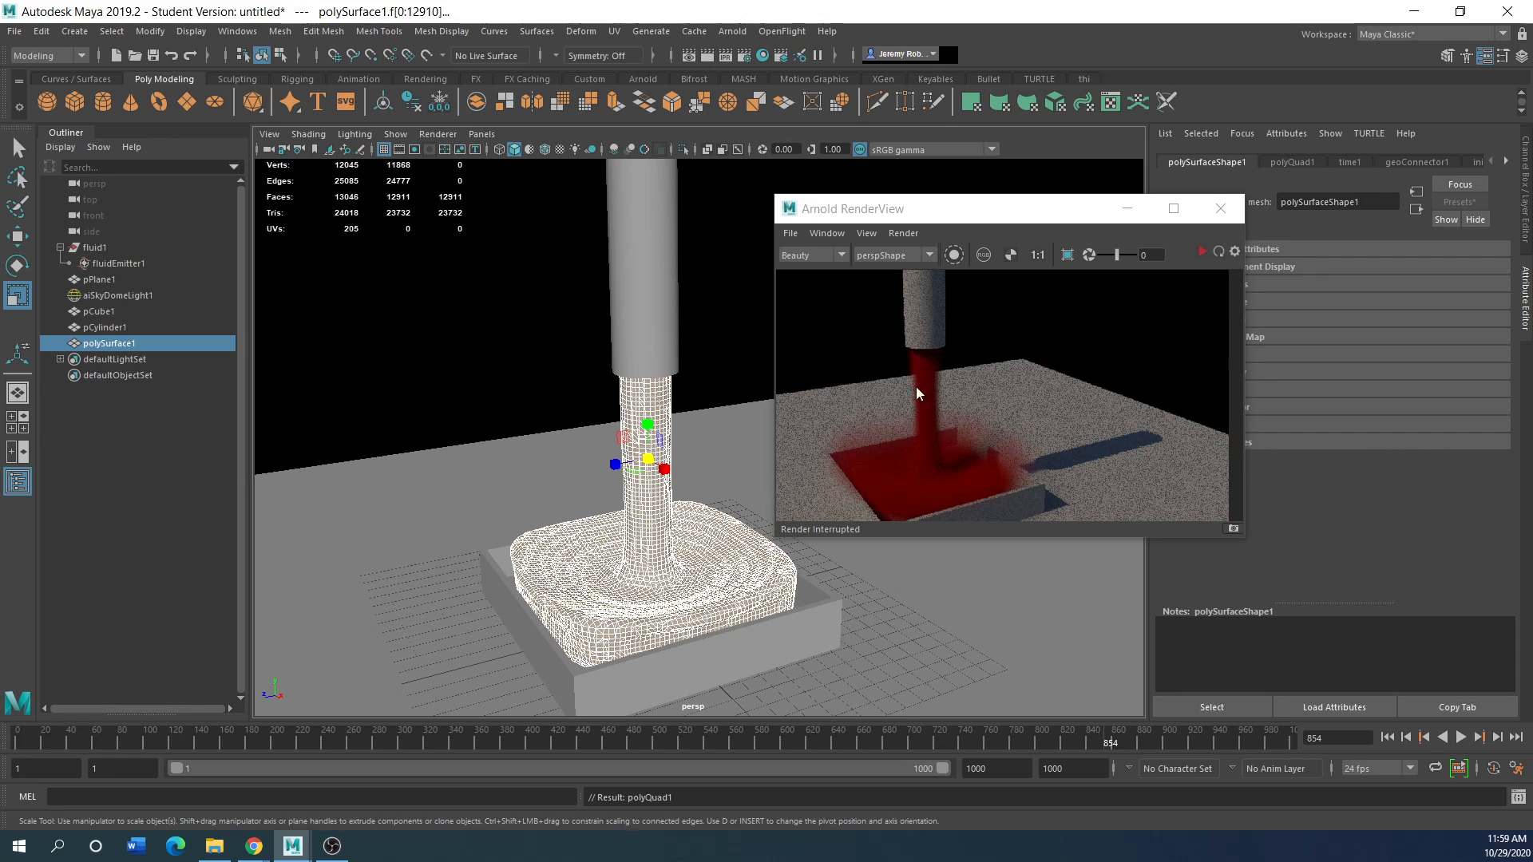
{"action": "left_click_drag", "start_coordinate": [1072, 214], "coordinate": [974, 192]}
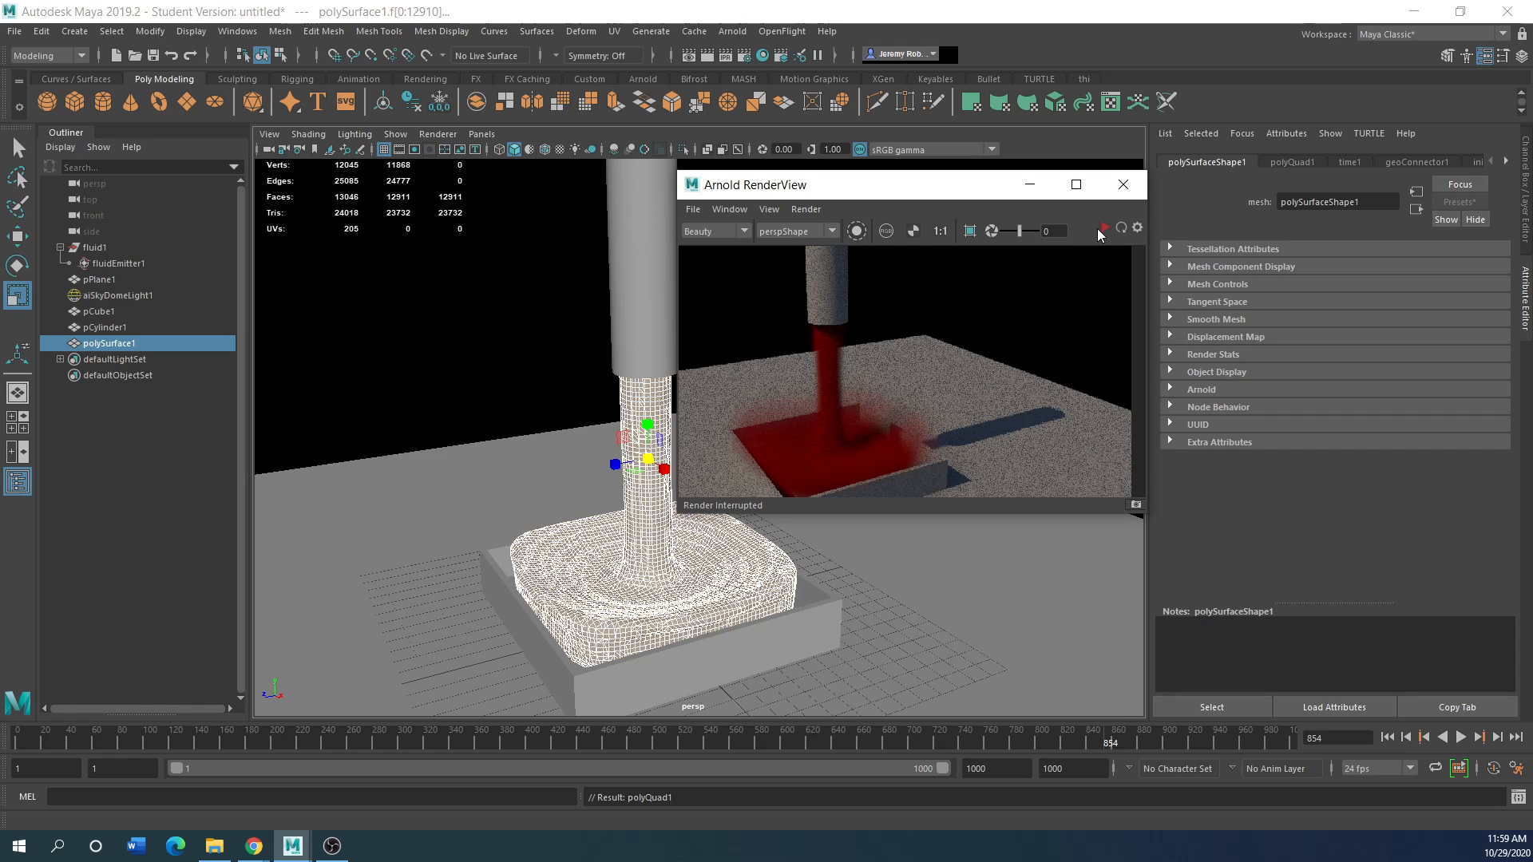
{"action": "left_click", "coordinate": [1100, 229]}
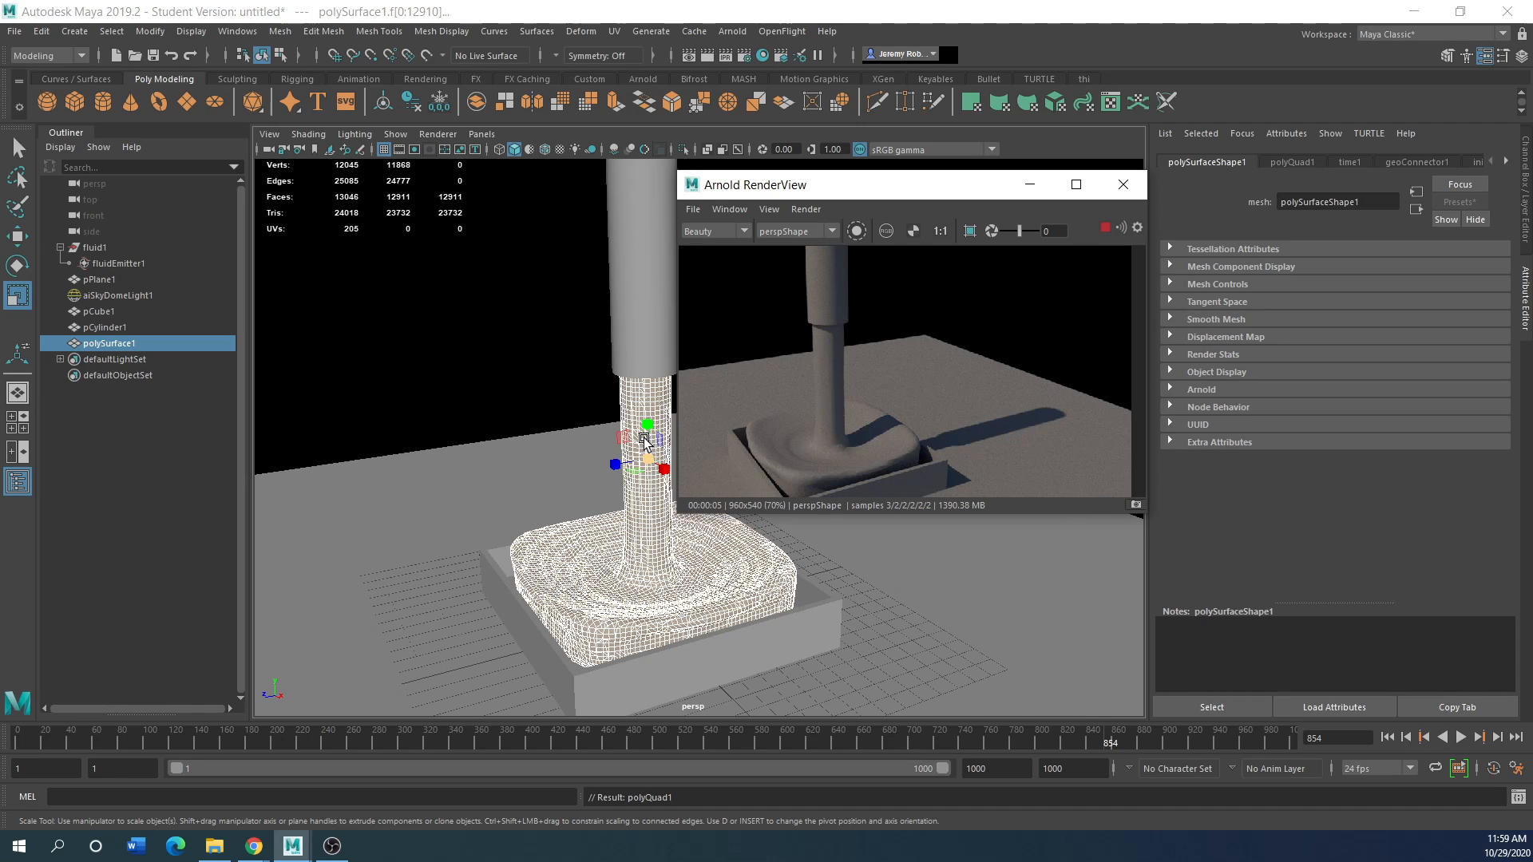
Delete the liquid mesh's construction history and stop the running render
{"action": "left_click", "coordinate": [42, 31]}
{"action": "mouse_move", "coordinate": [84, 228]}
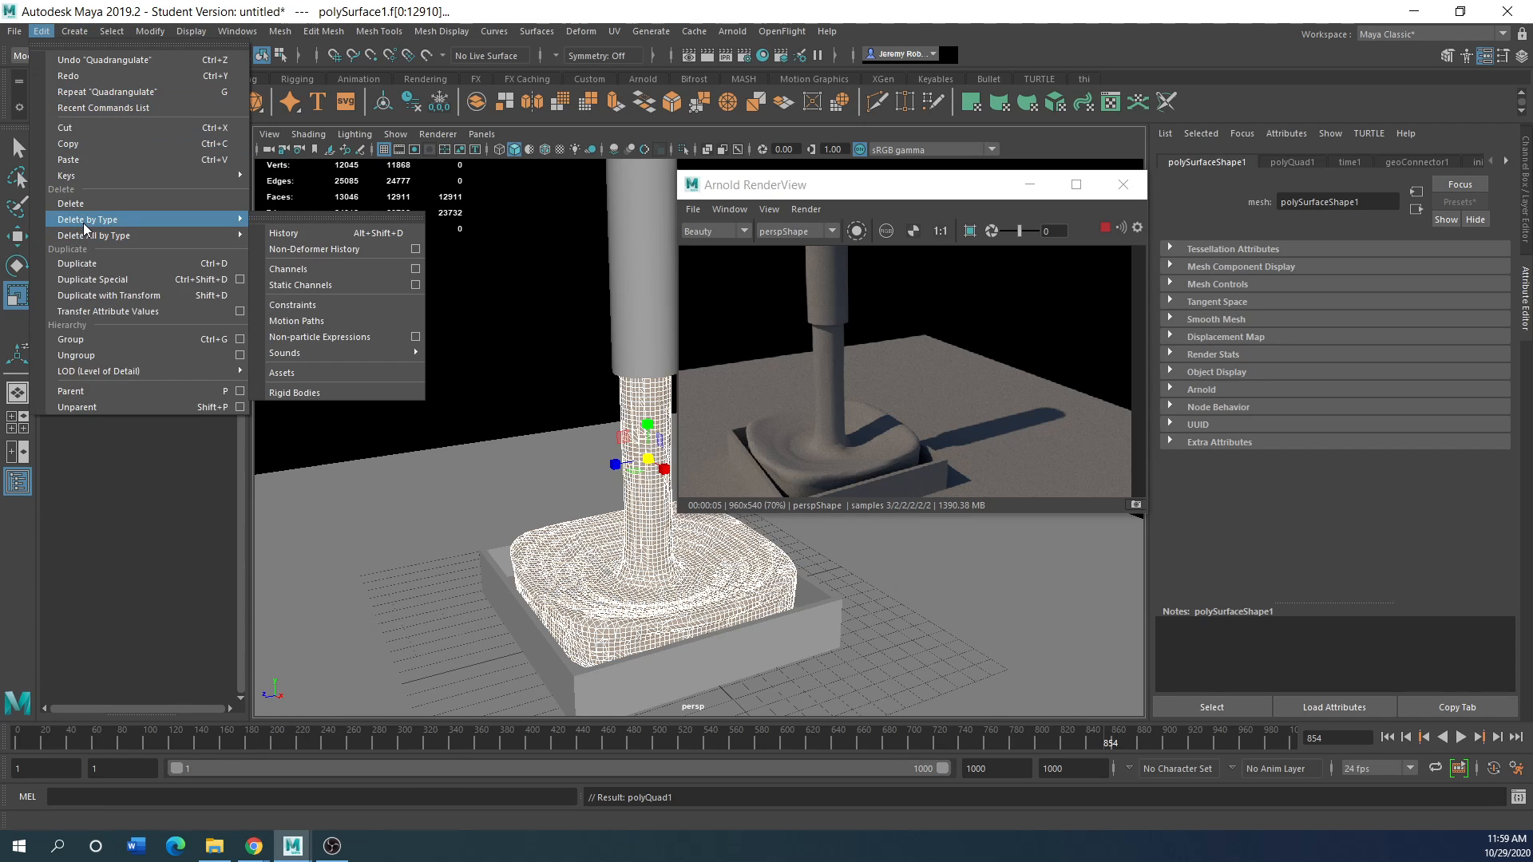
{"action": "left_click", "coordinate": [283, 232]}
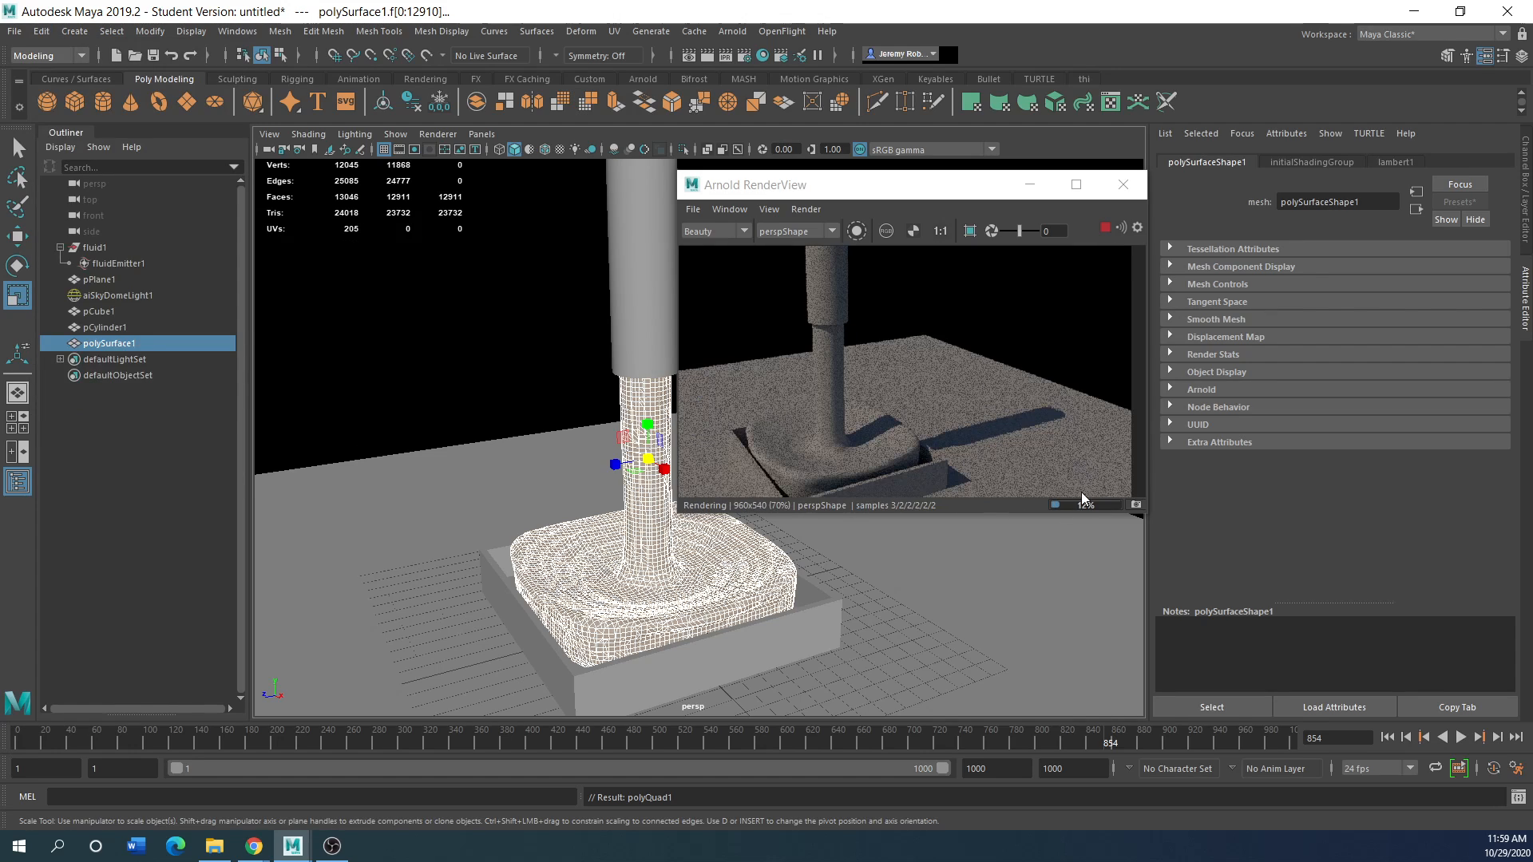
{"action": "left_click", "coordinate": [1106, 229]}
Assign a new Arnold aiStandardSurface material to the liquid mesh polySurface1
{"action": "left_click", "coordinate": [660, 523]}
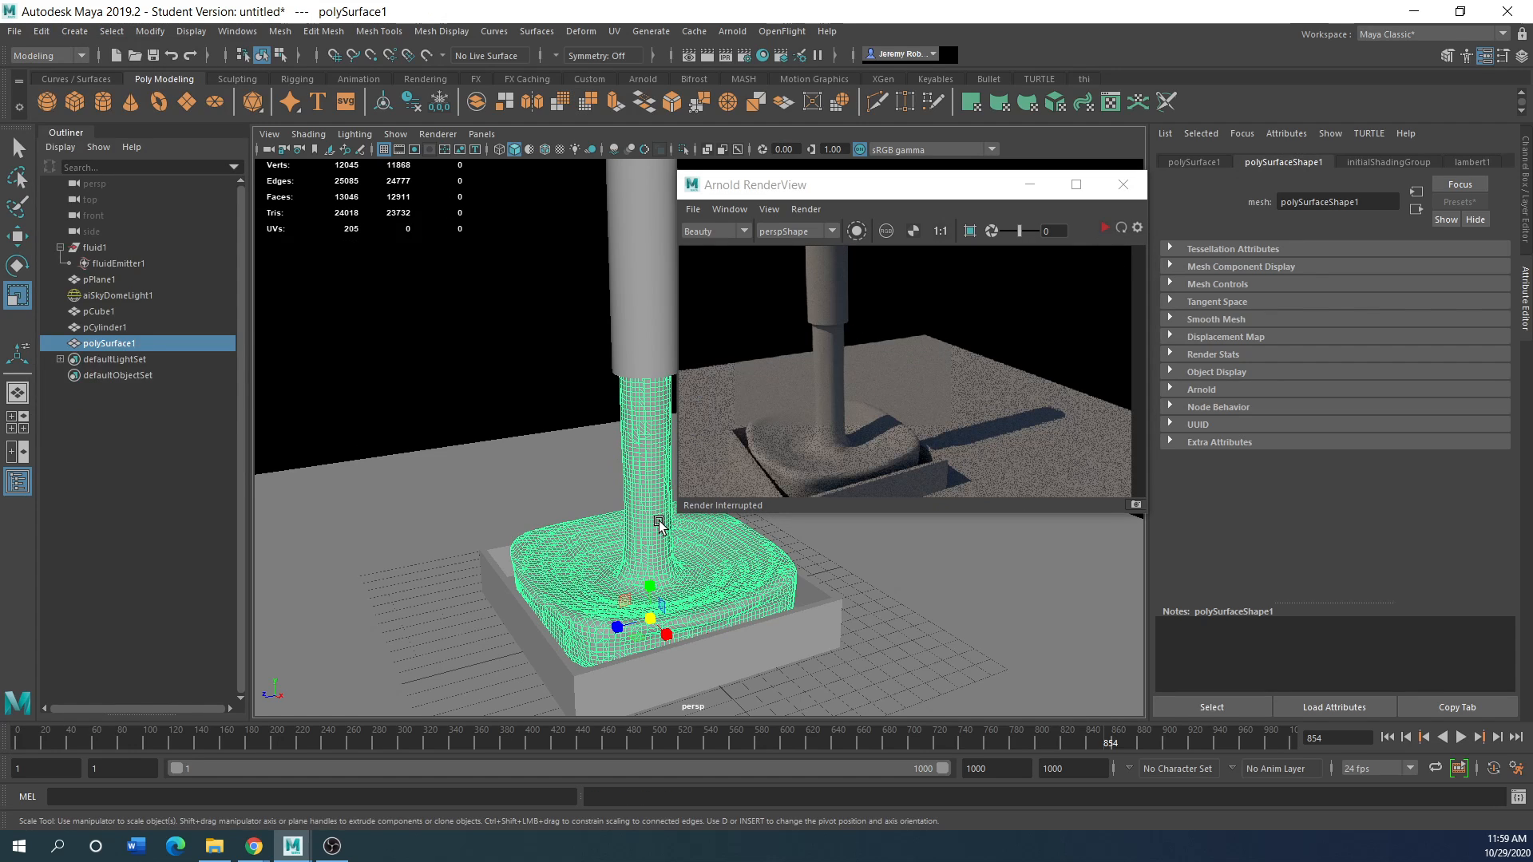
{"action": "right_click_drag", "start_coordinate": [643, 406], "coordinate": [611, 818]}
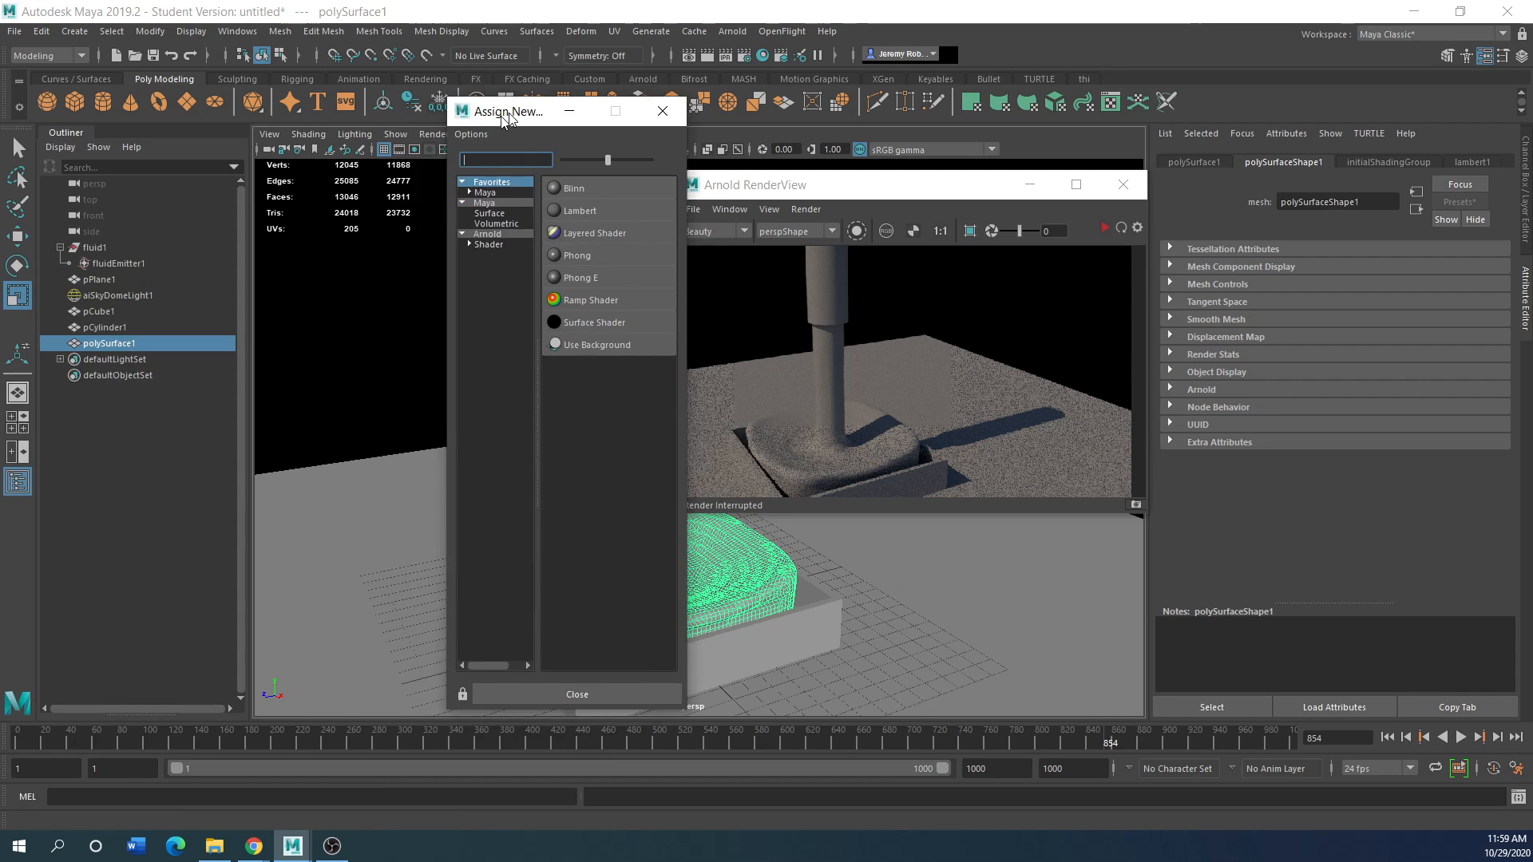
{"action": "left_click", "coordinate": [358, 246]}
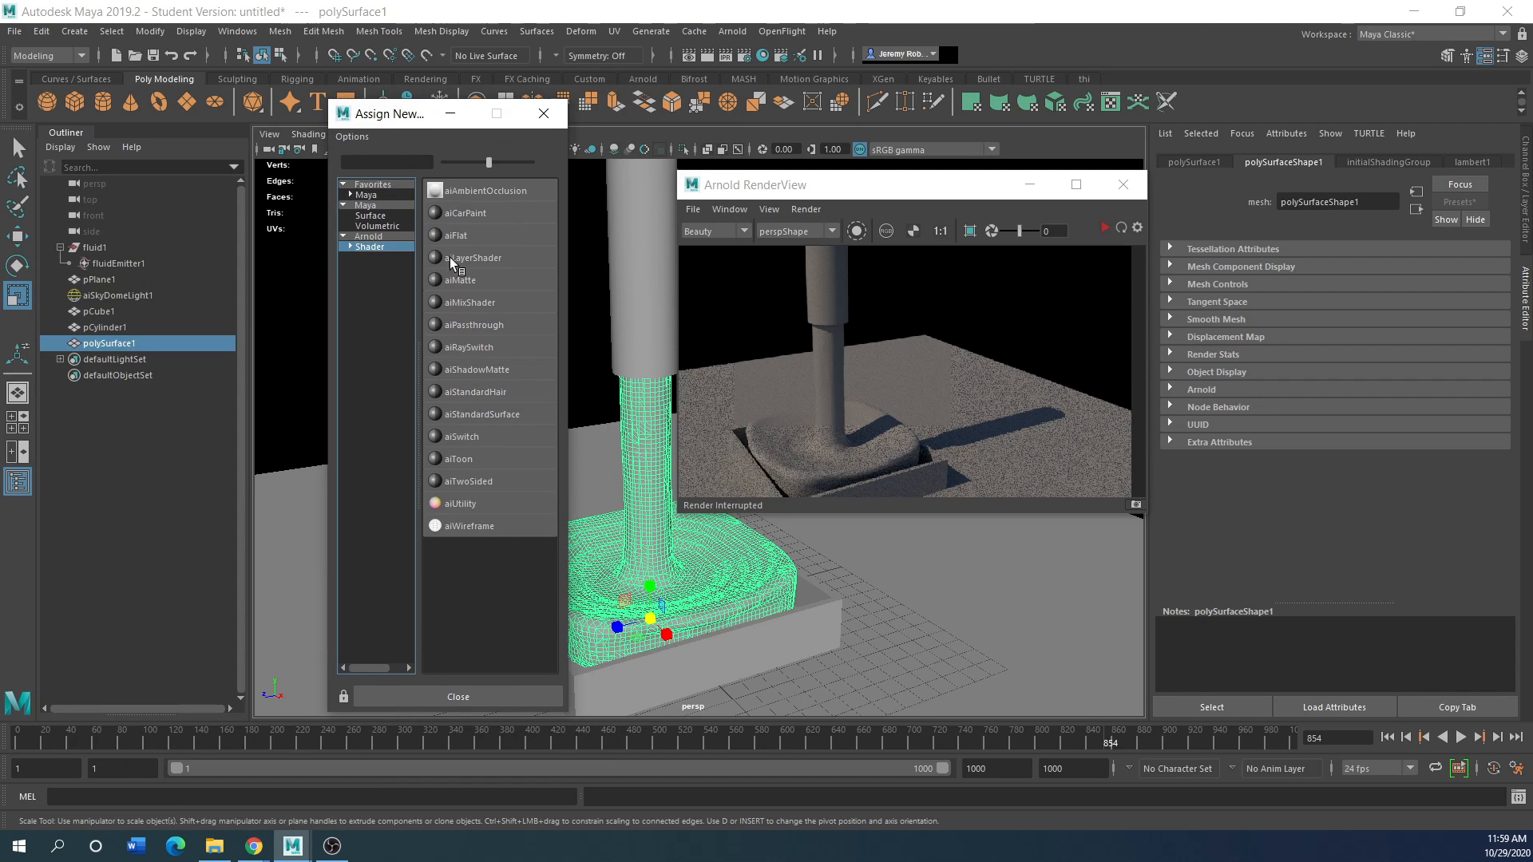
{"action": "left_click", "coordinate": [506, 425]}
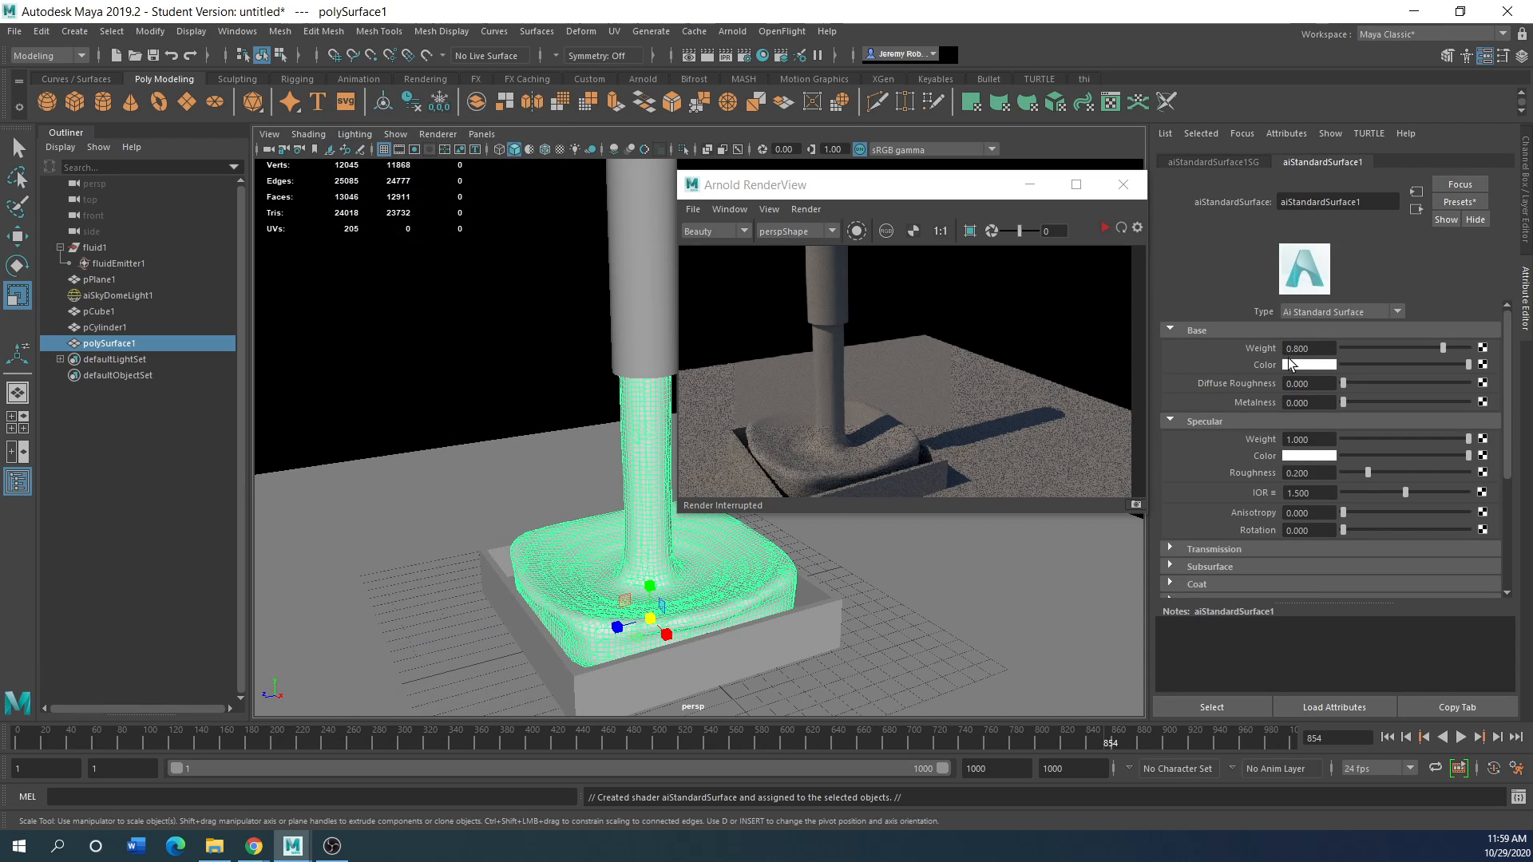
Replace the liquid material's settings with the Blood preset
{"action": "left_click", "coordinate": [1456, 202]}
{"action": "mouse_move", "coordinate": [1390, 257]}
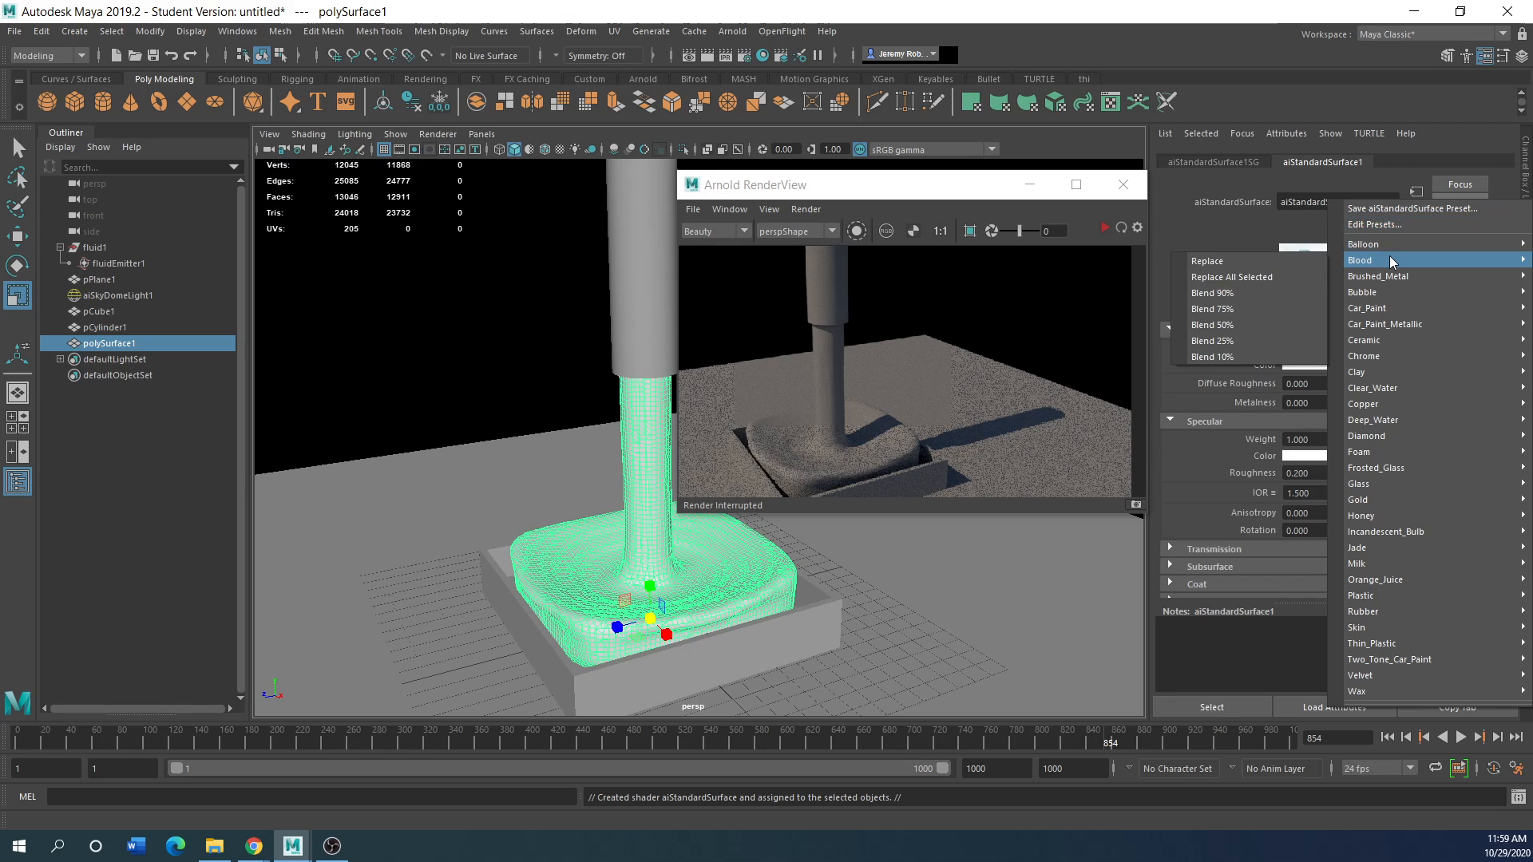
{"action": "left_click", "coordinate": [1262, 264]}
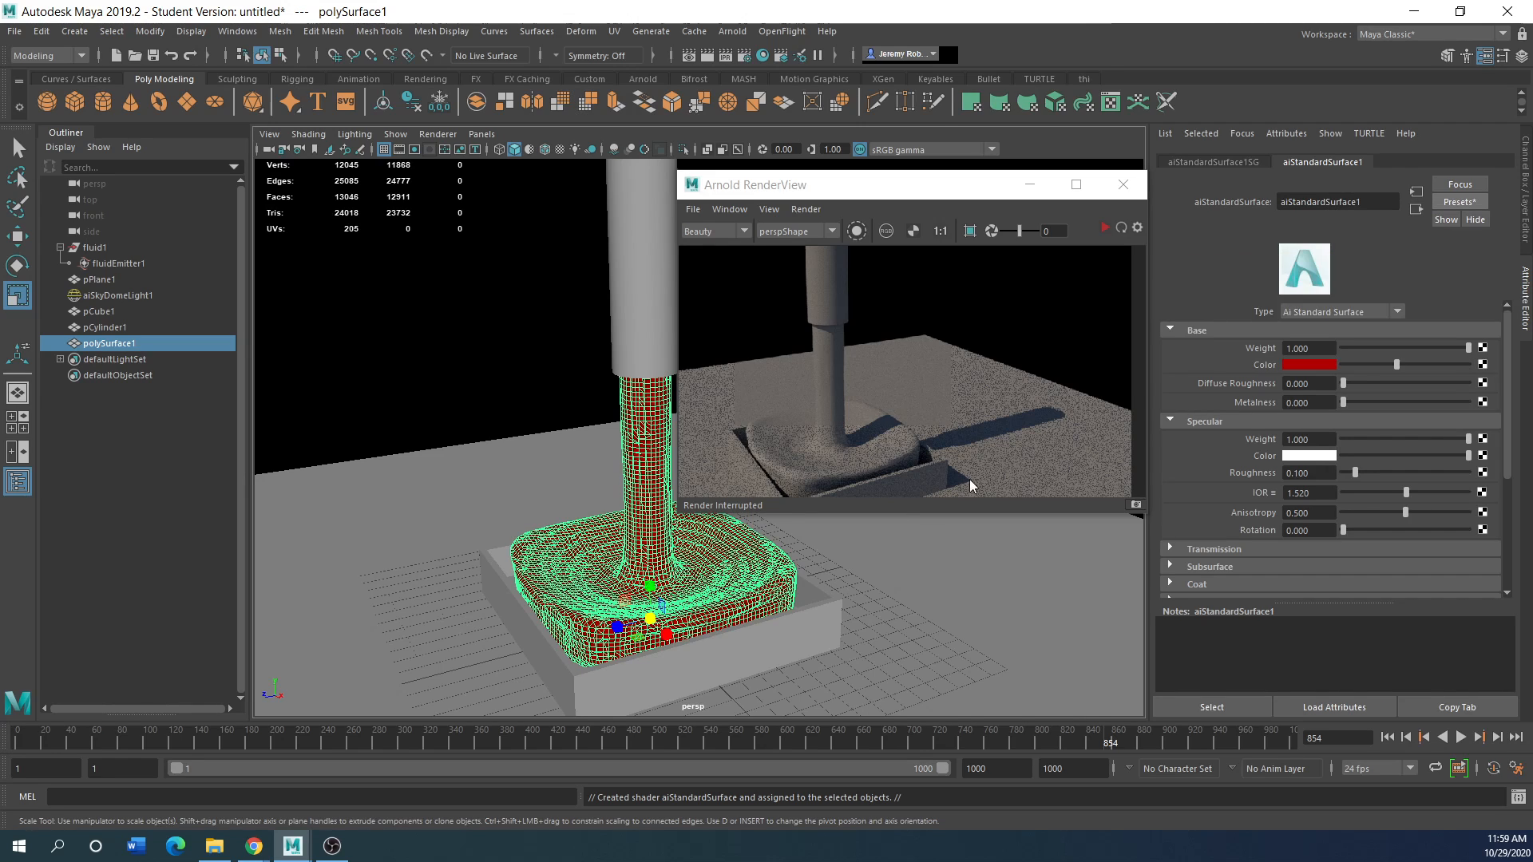
Render the shaded liquid in Arnold RenderView and enlarge the render window to show the whole image
{"action": "left_click", "coordinate": [1104, 228]}
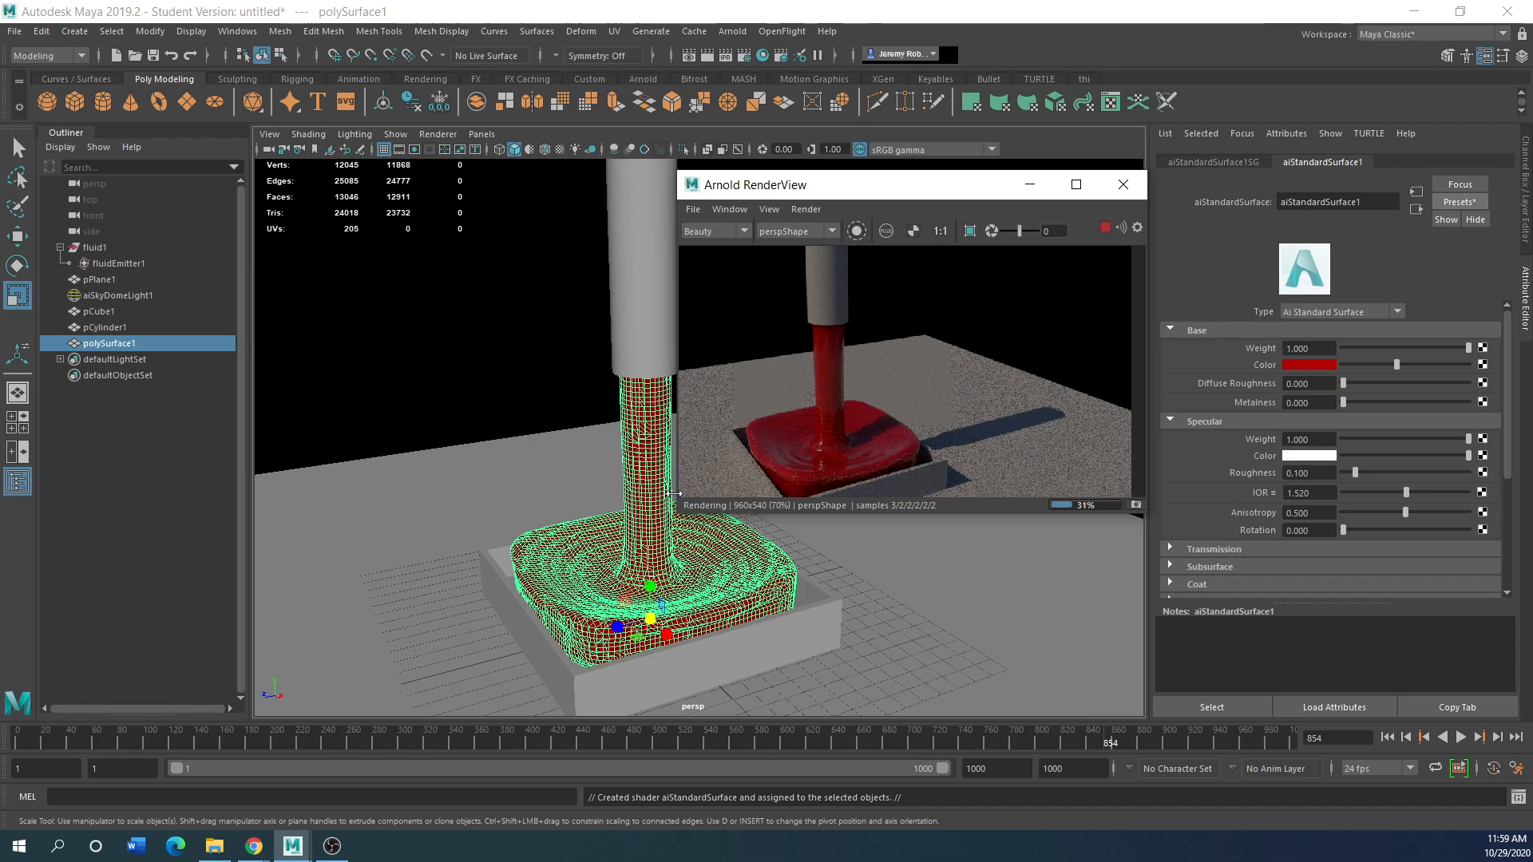
{"action": "left_click_drag", "start_coordinate": [322, 515], "coordinate": [599, 482]}
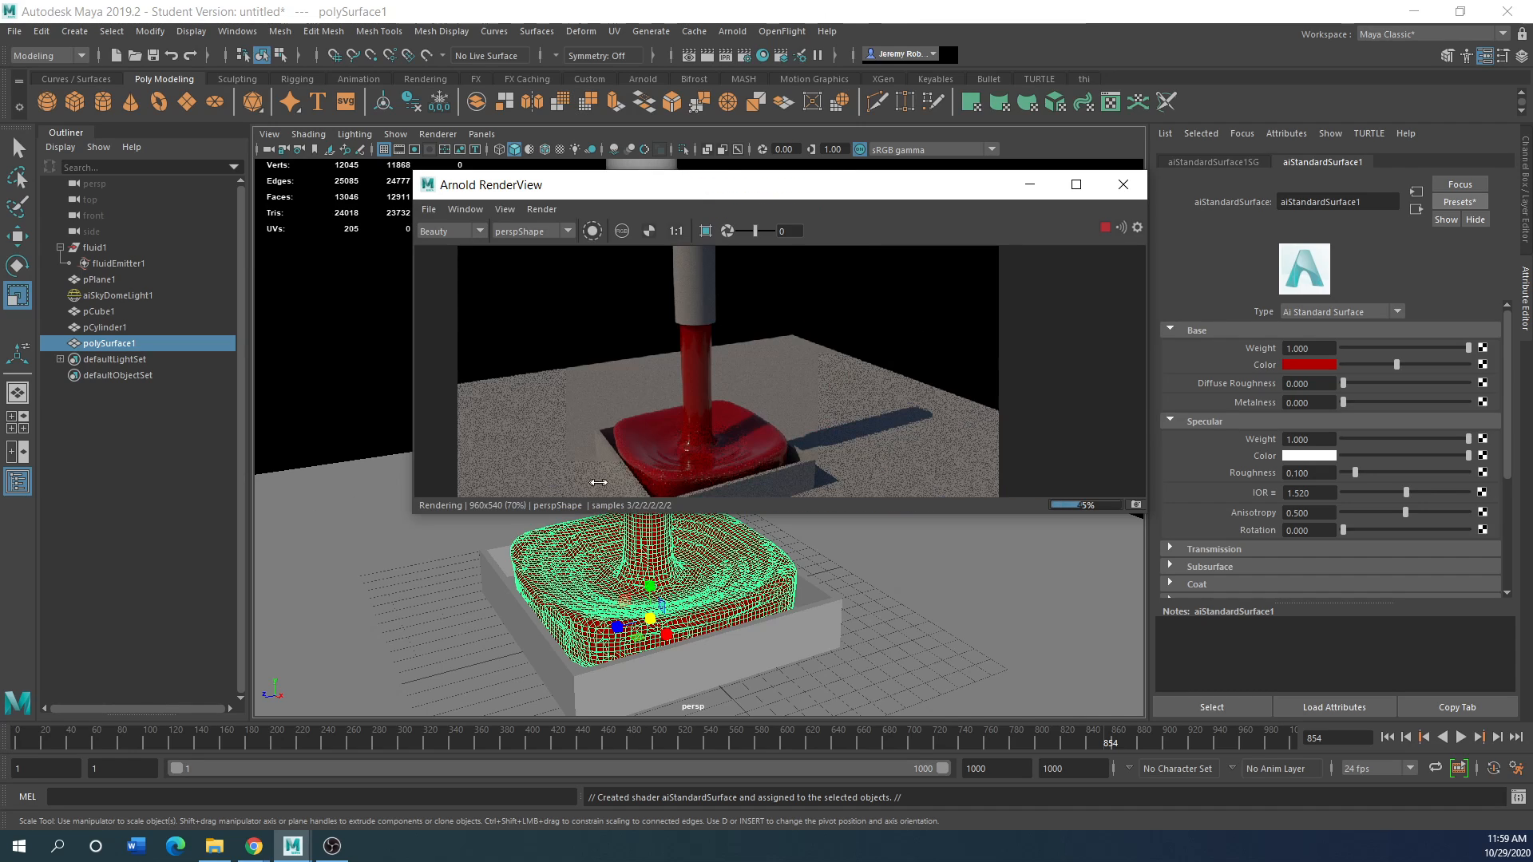
{"action": "left_click_drag", "start_coordinate": [469, 517], "coordinate": [326, 518]}
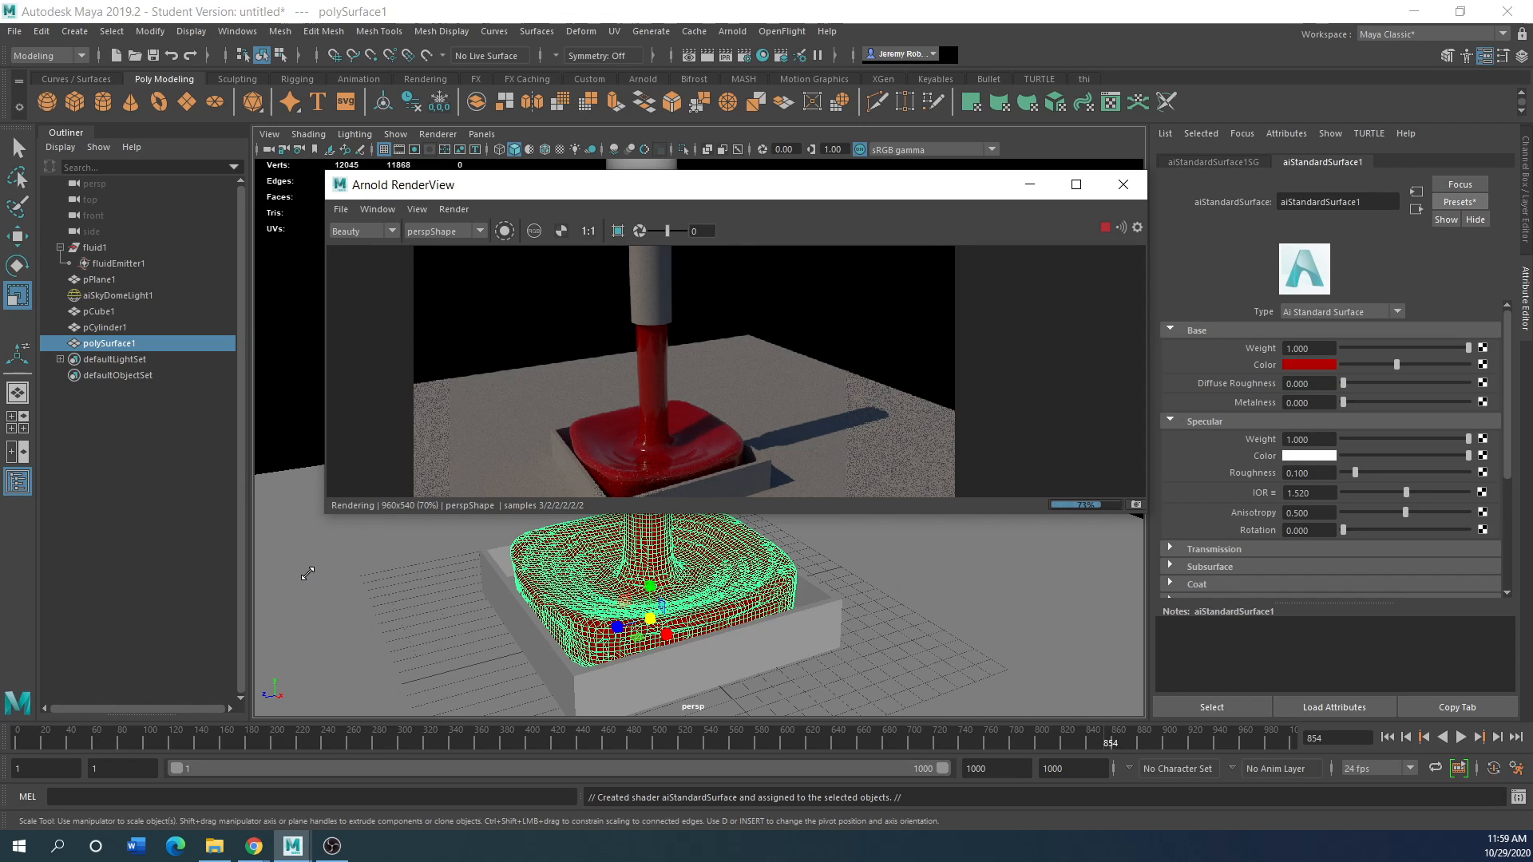
{"action": "left_click_drag", "start_coordinate": [308, 573], "coordinate": [303, 576]}
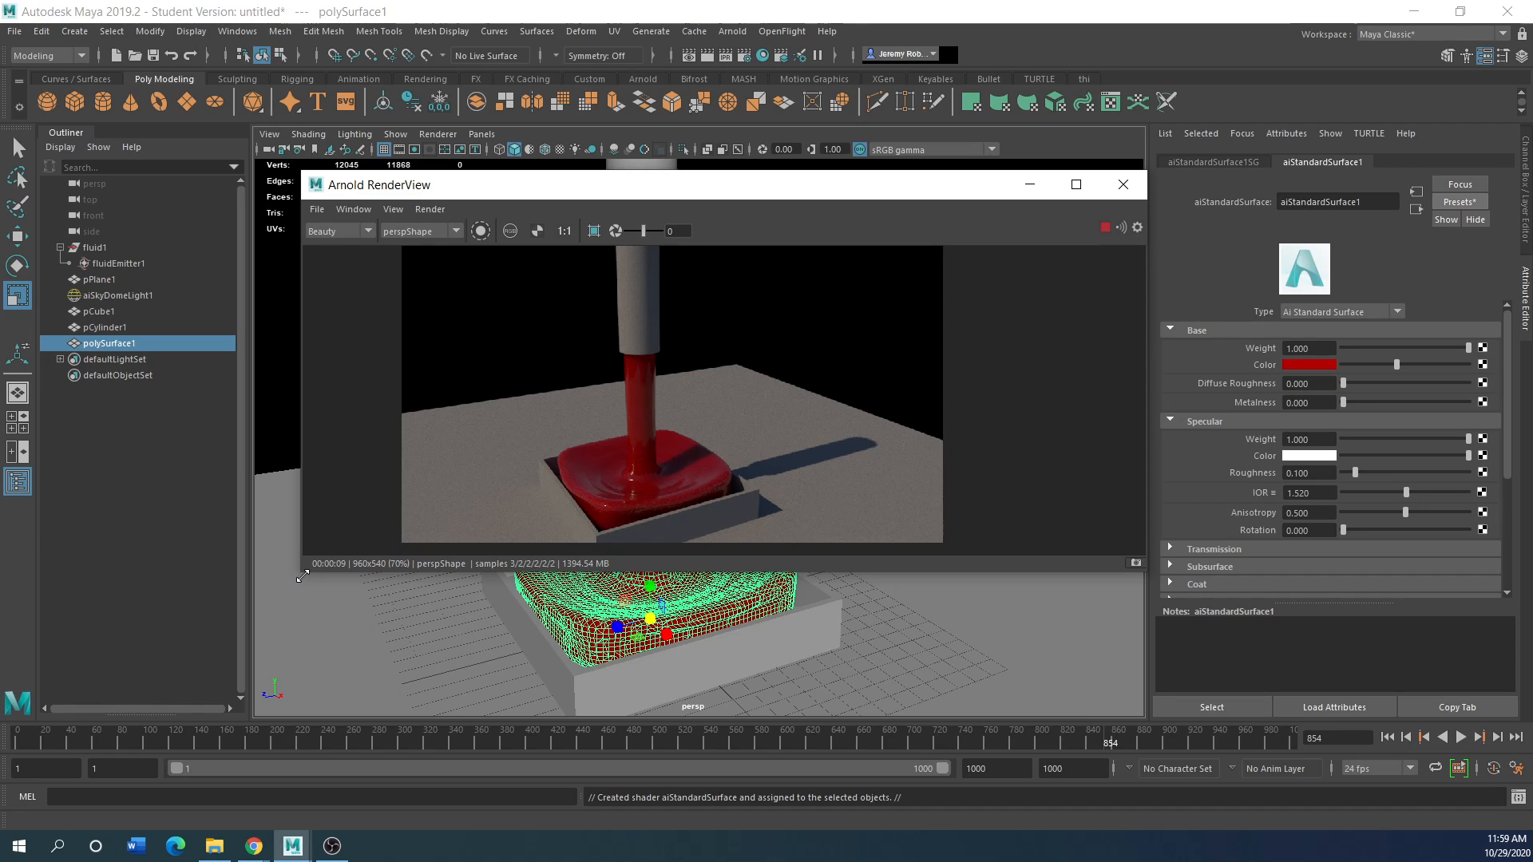